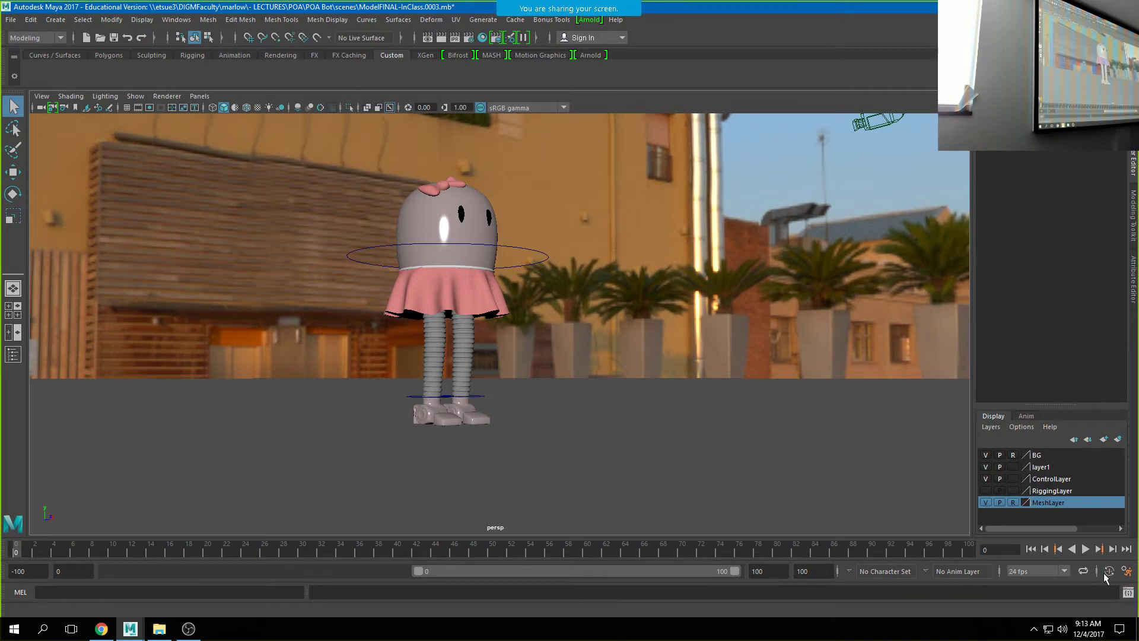
Open the Script Editor, select the character's hips control ring, and copy the logged command "select -r Hips_CTRL ;".
left_click(1129, 593)
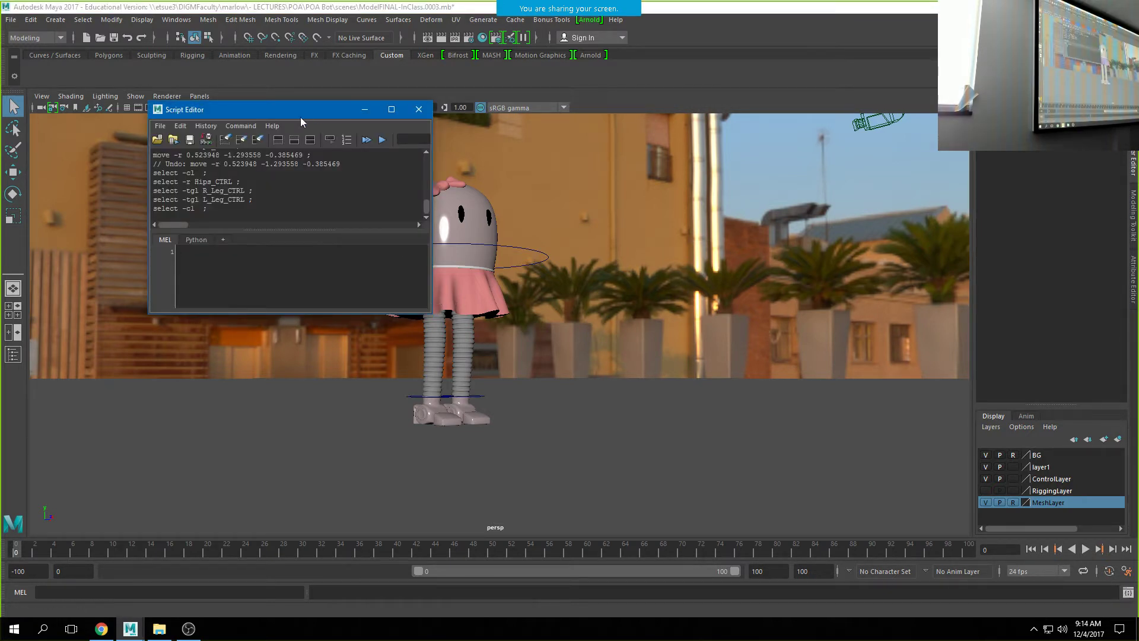
left_click_drag(301, 115, 228, 102)
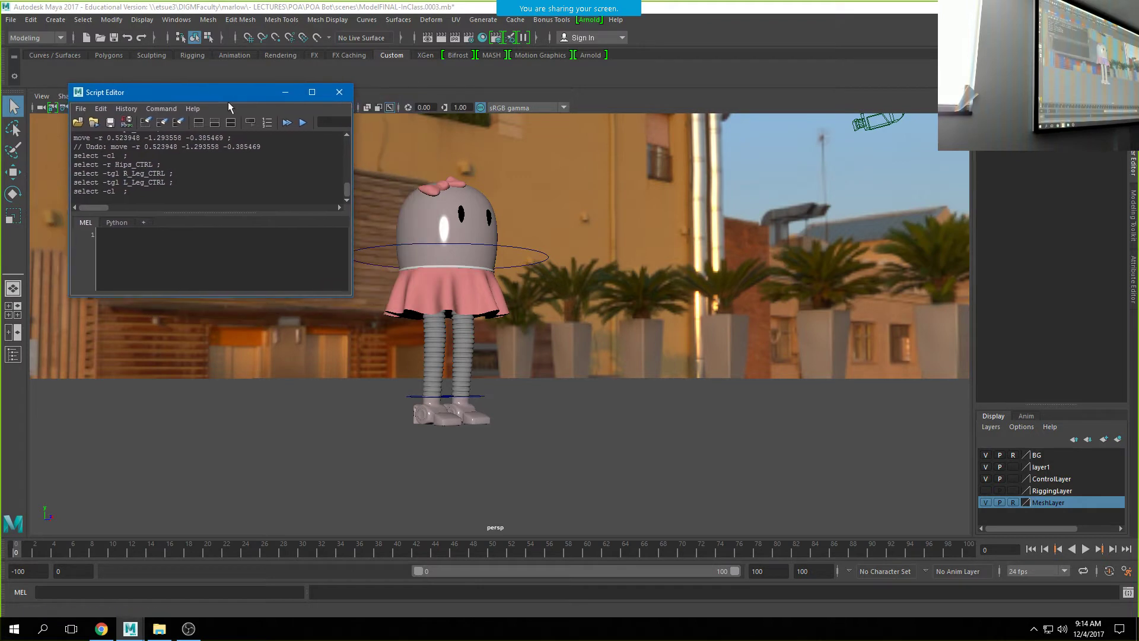
left_click(522, 254)
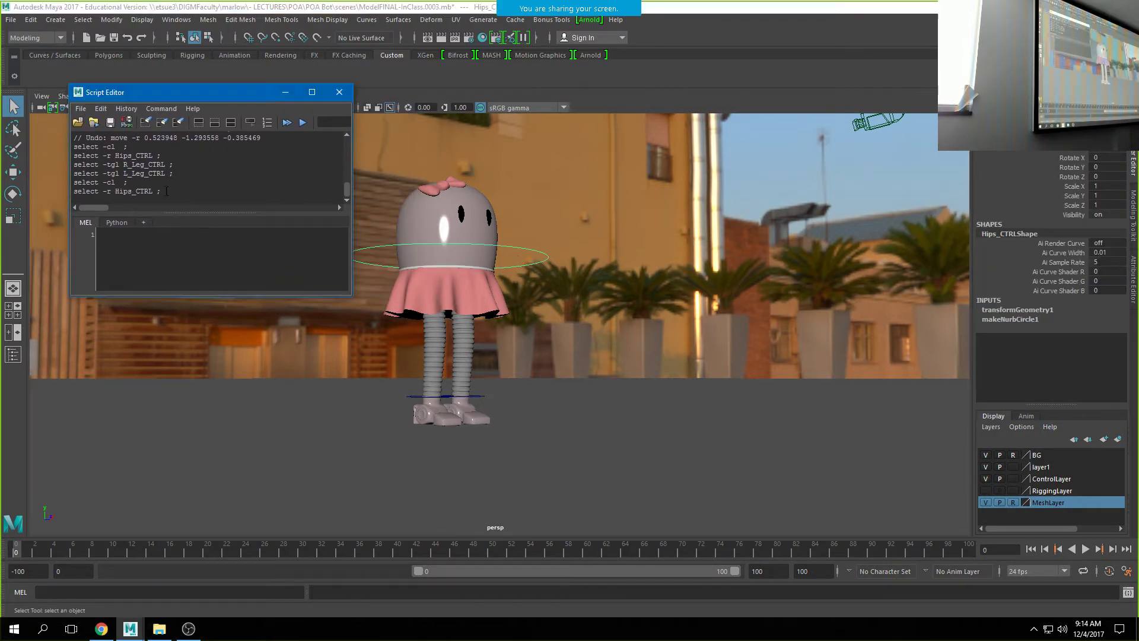
left_click_drag(162, 191, 32, 191)
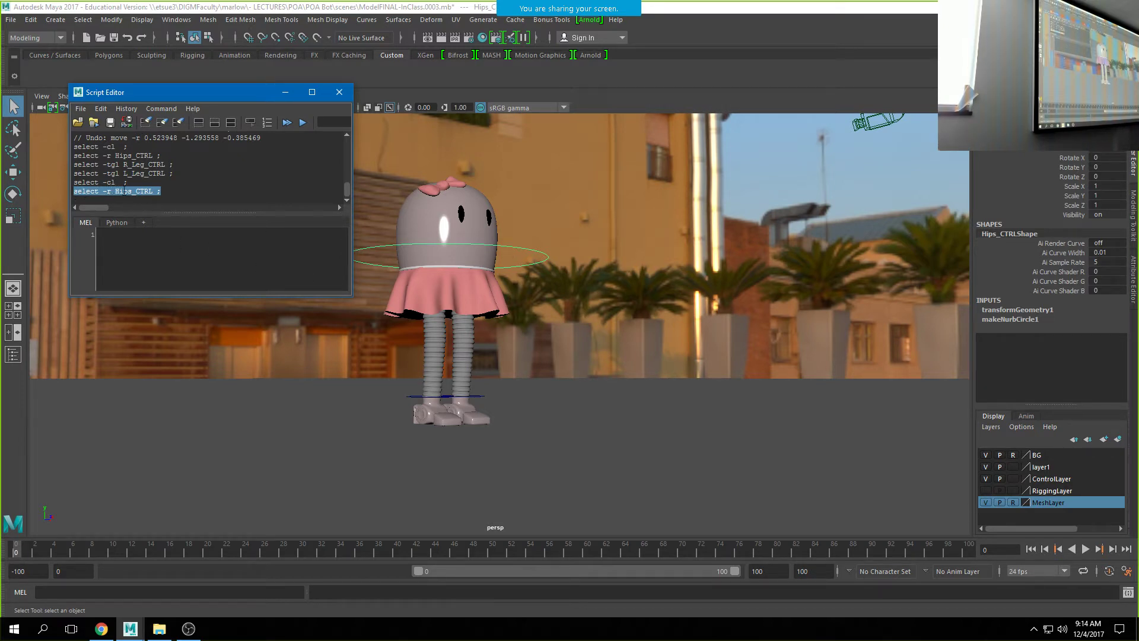
left_click(166, 194)
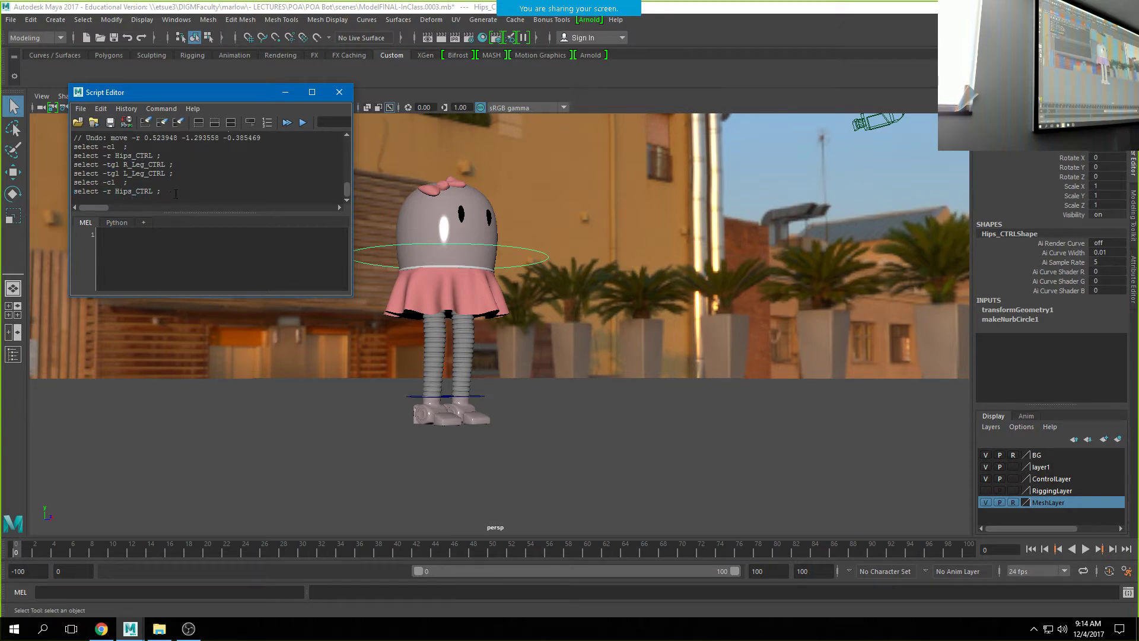
left_click_drag(175, 194, 57, 189)
key("ctrl+c")
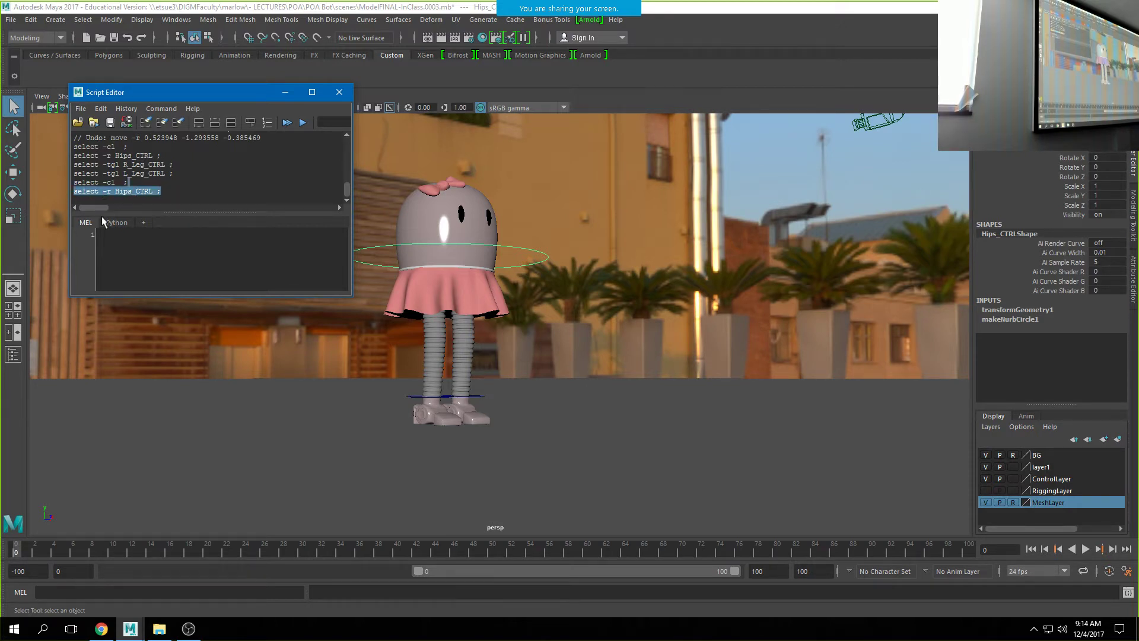
Clear the selection and reselect the hips control by running "select -r Hips_CTRL ;" as a MEL command.
left_click(515, 256)
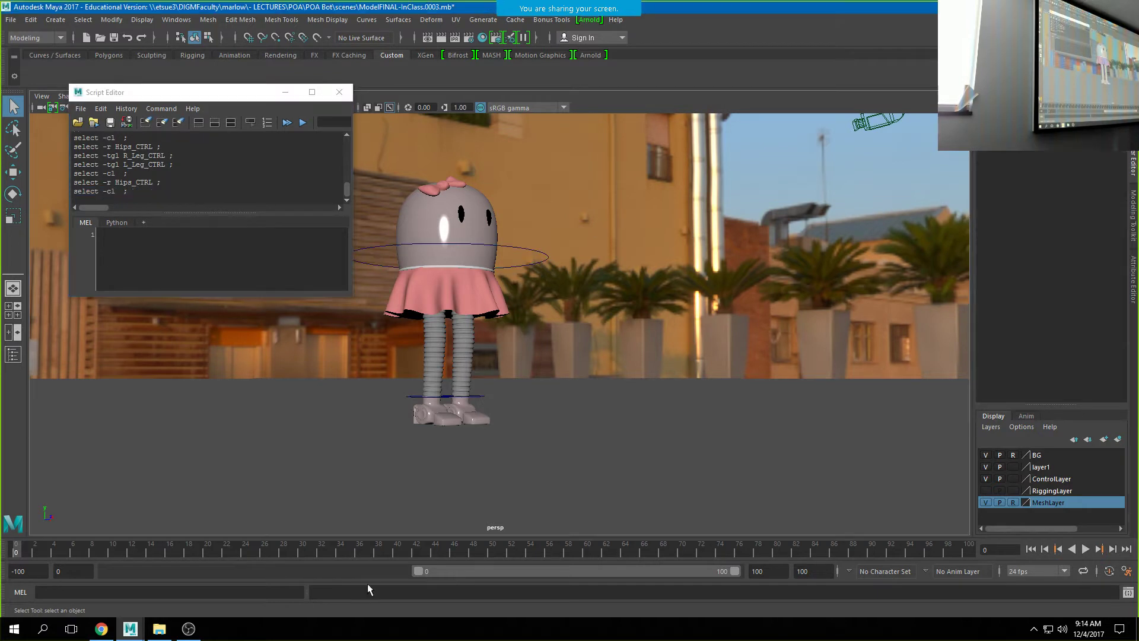
left_click(168, 592)
key("ctrl+v")
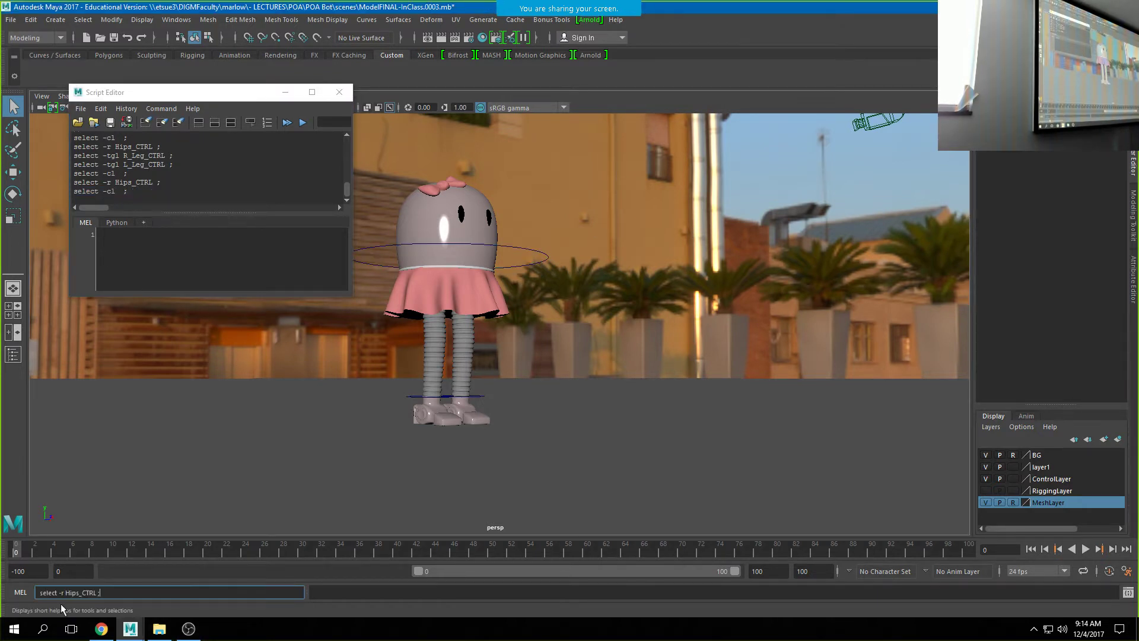
key("Return")
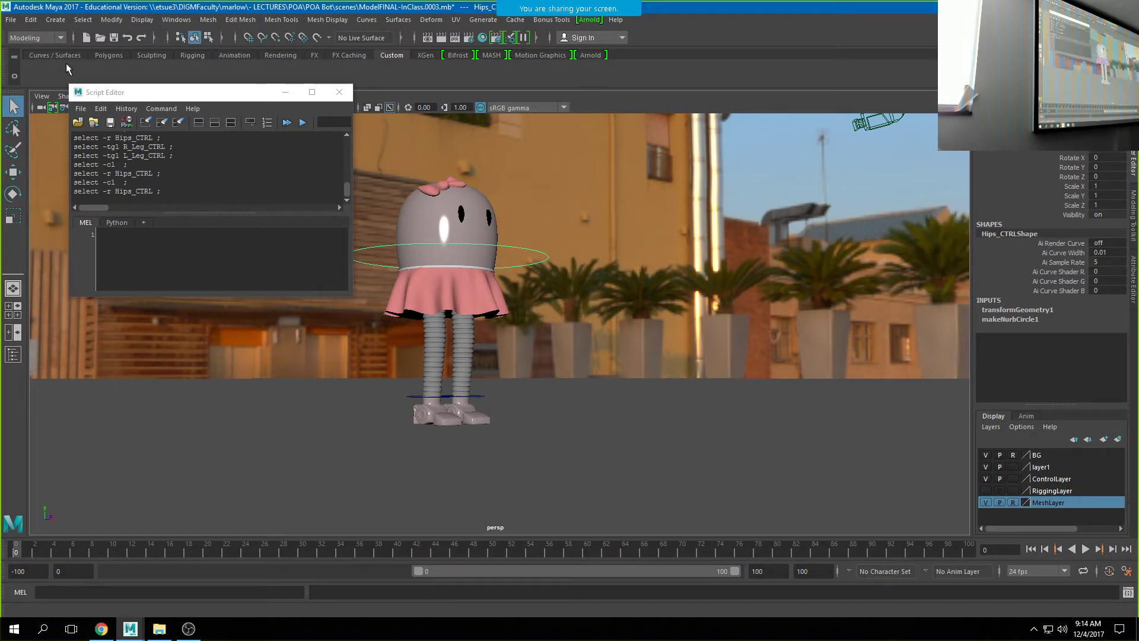
Clear all history and input from the Script Editor.
left_click(170, 245)
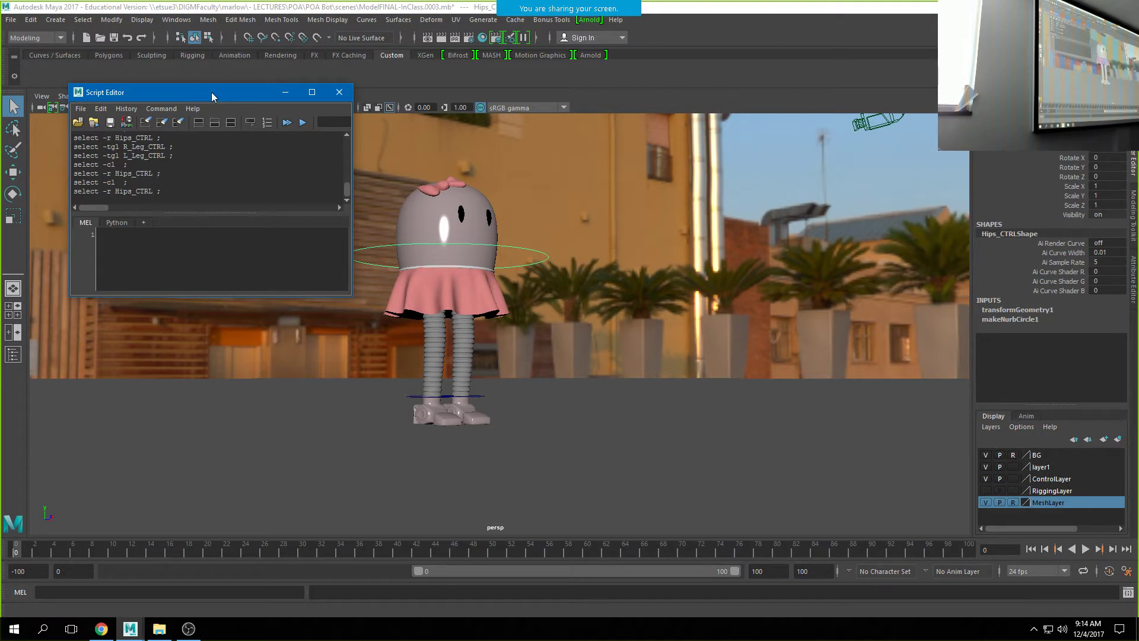
left_click_drag(211, 91, 207, 157)
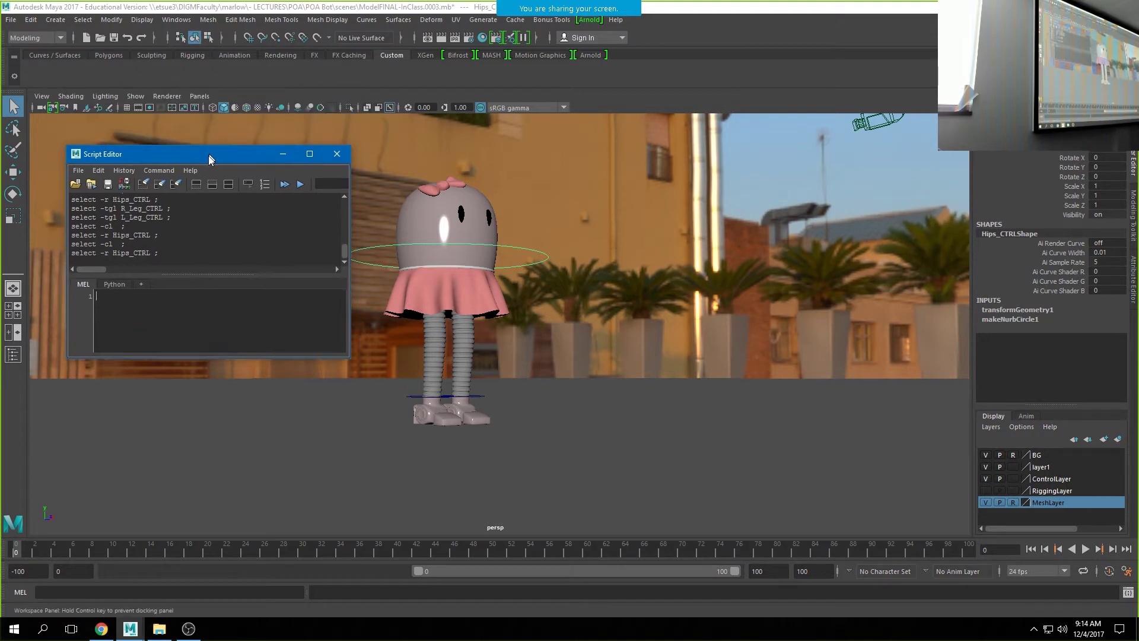
left_click(97, 174)
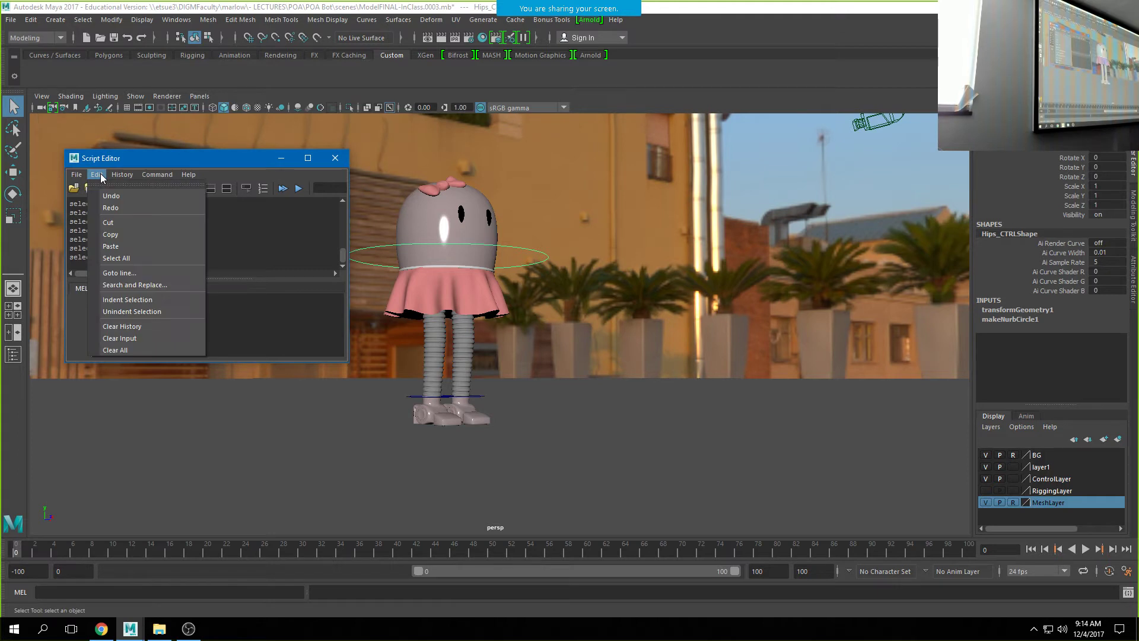
left_click(126, 350)
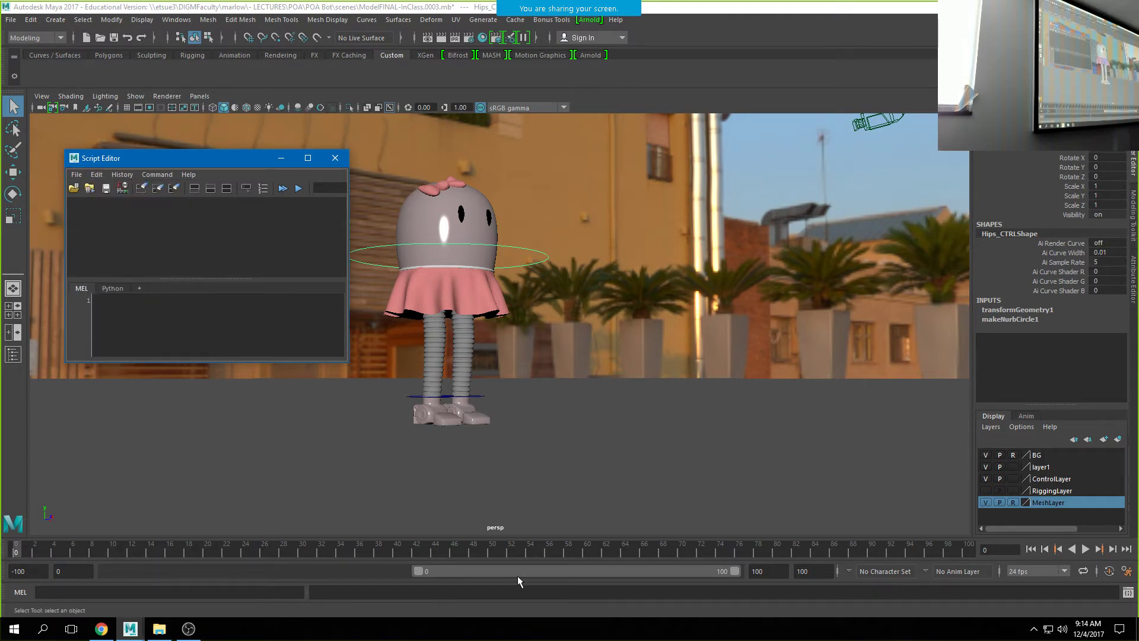
Deselect everything, then select the hips, right leg and left leg controls together so the commands are logged.
left_click(737, 347)
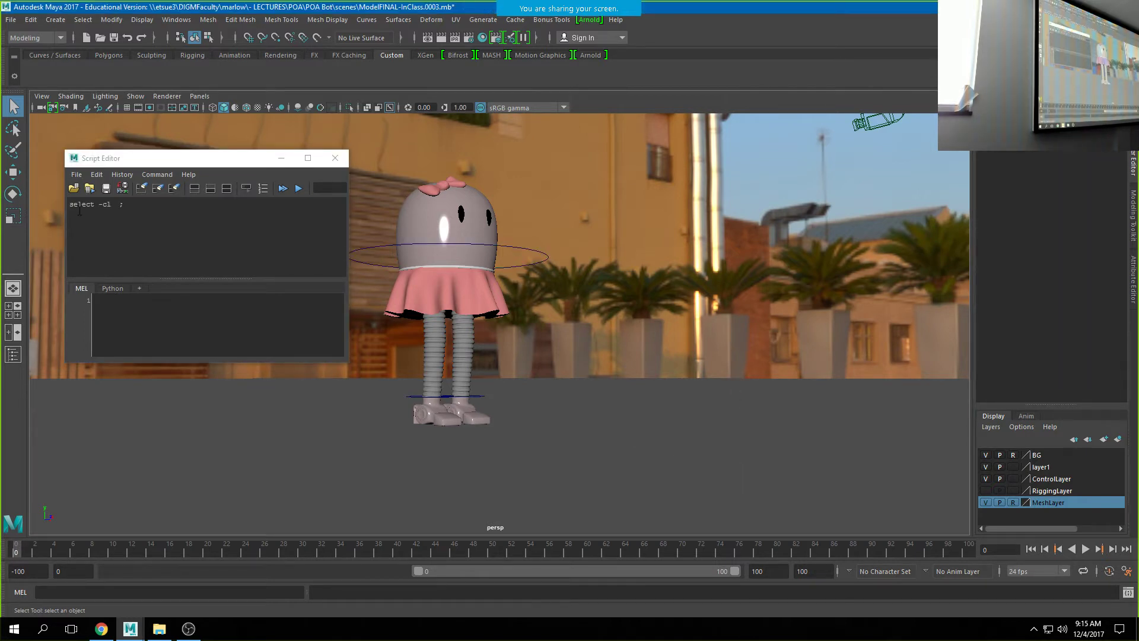
left_click_drag(135, 208, 62, 205)
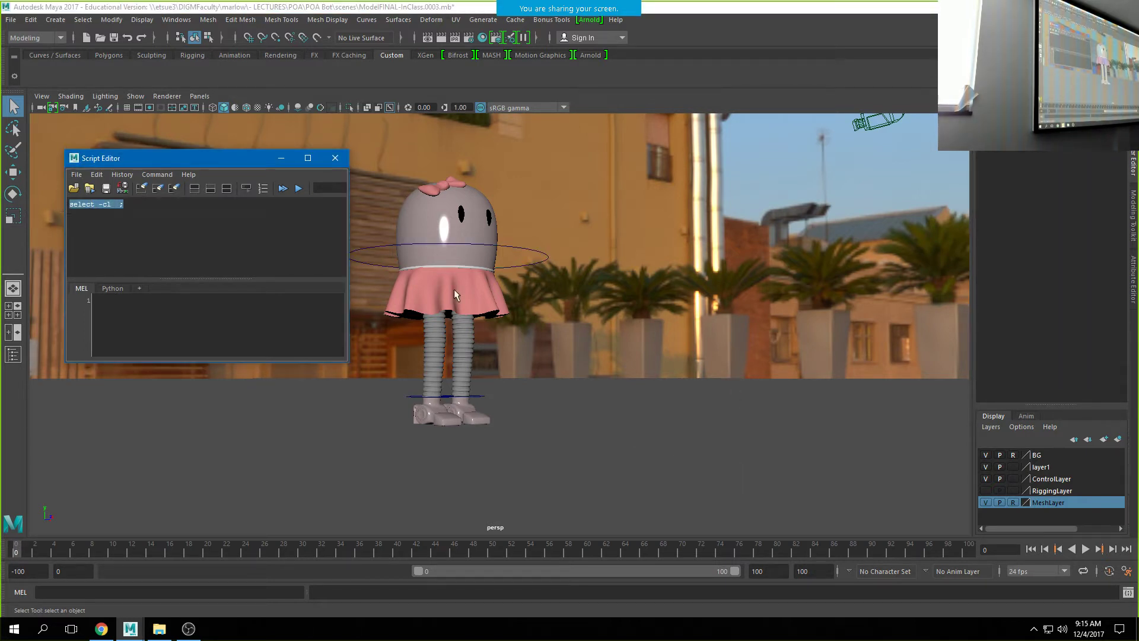
left_click(527, 255)
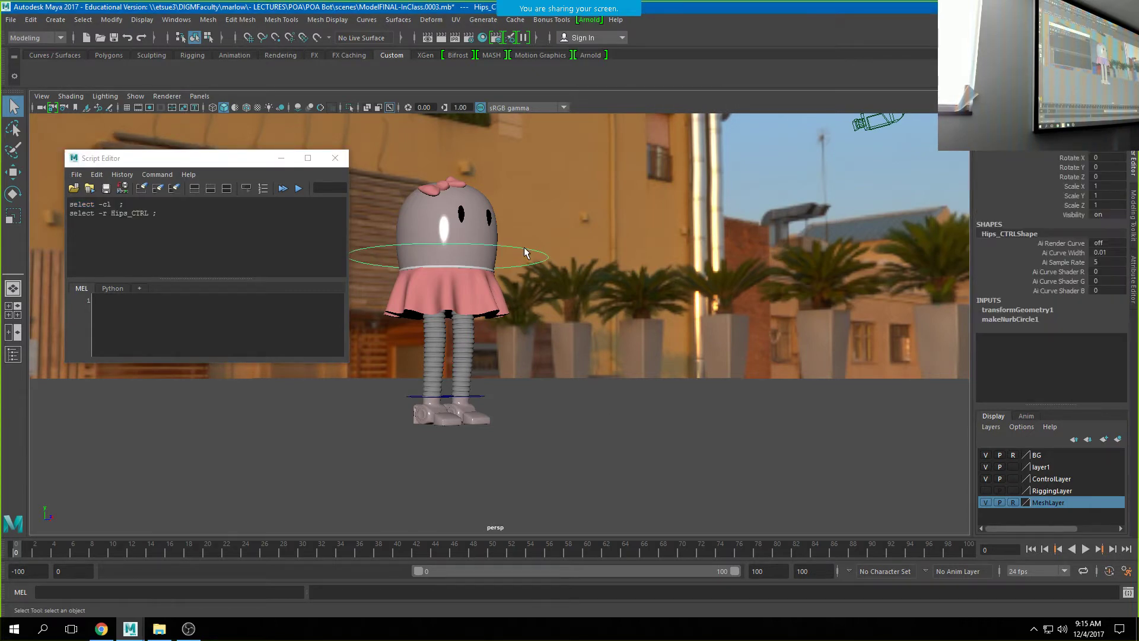
left_click(421, 397, "shift")
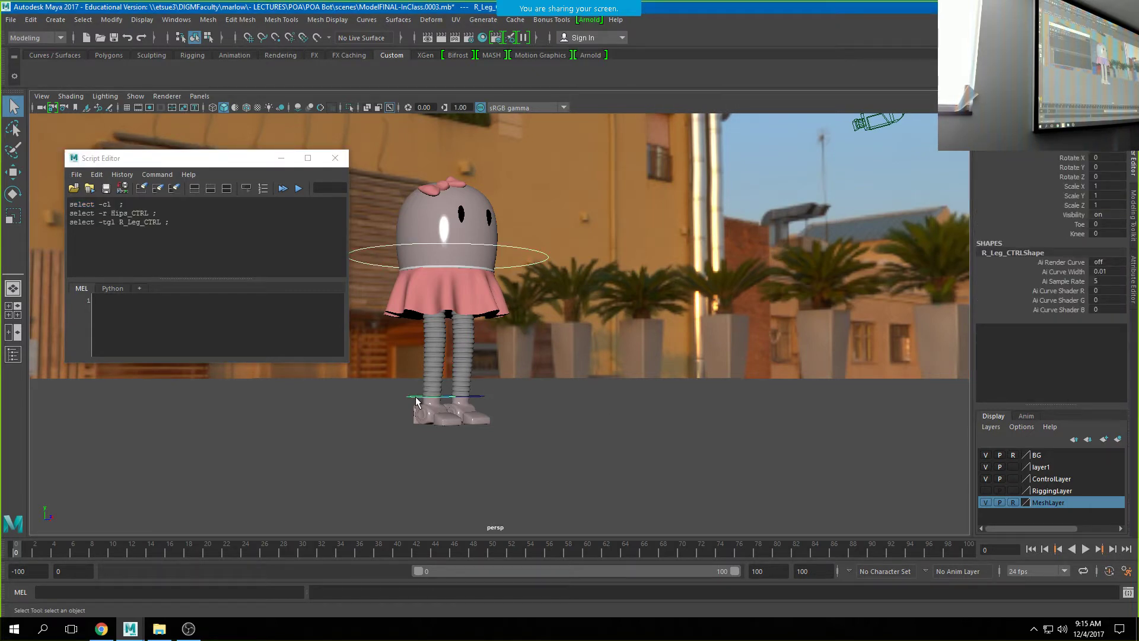
left_click(480, 398, "shift")
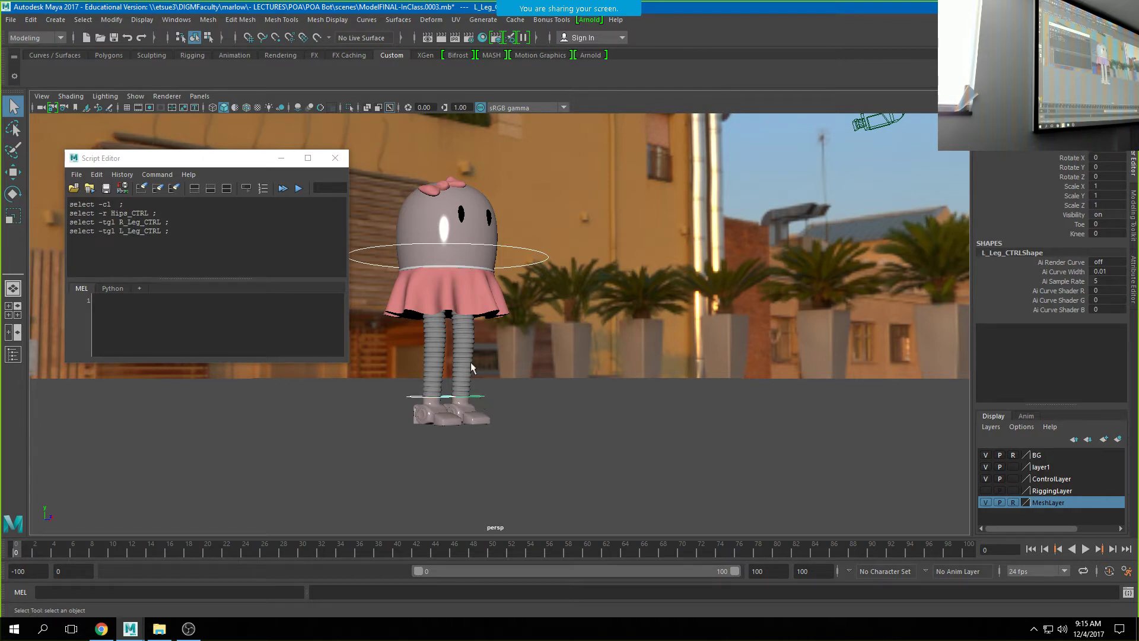
Save the four logged selection commands to the Custom shelf as a MEL script and run it on an empty selection.
left_click_drag(220, 234, 68, 204)
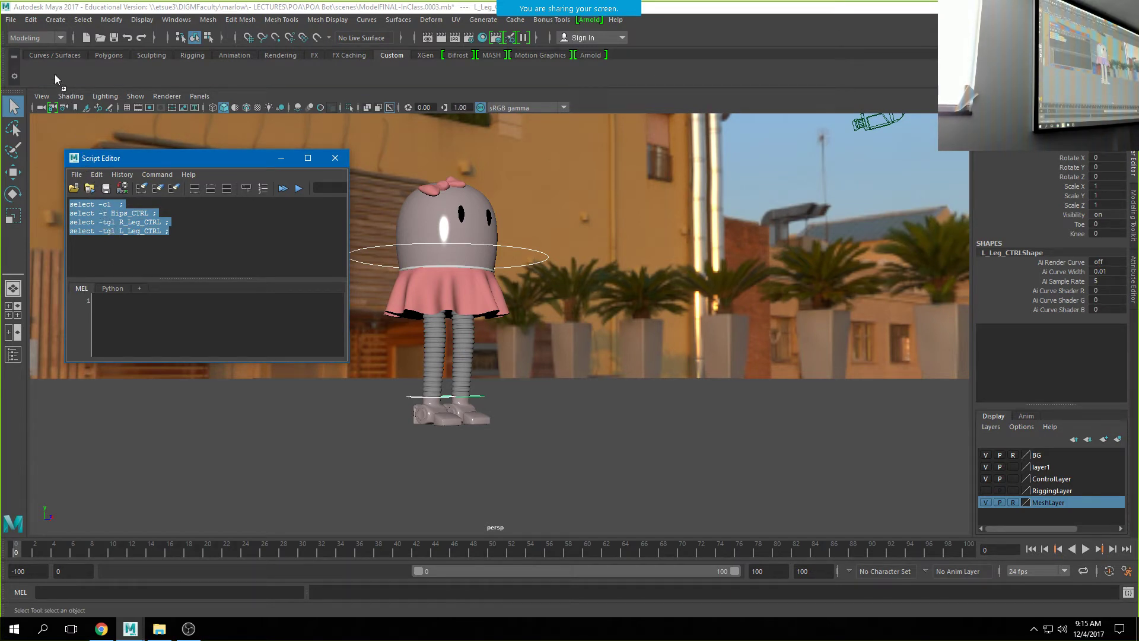
middle_click_drag(55, 73, 54, 73)
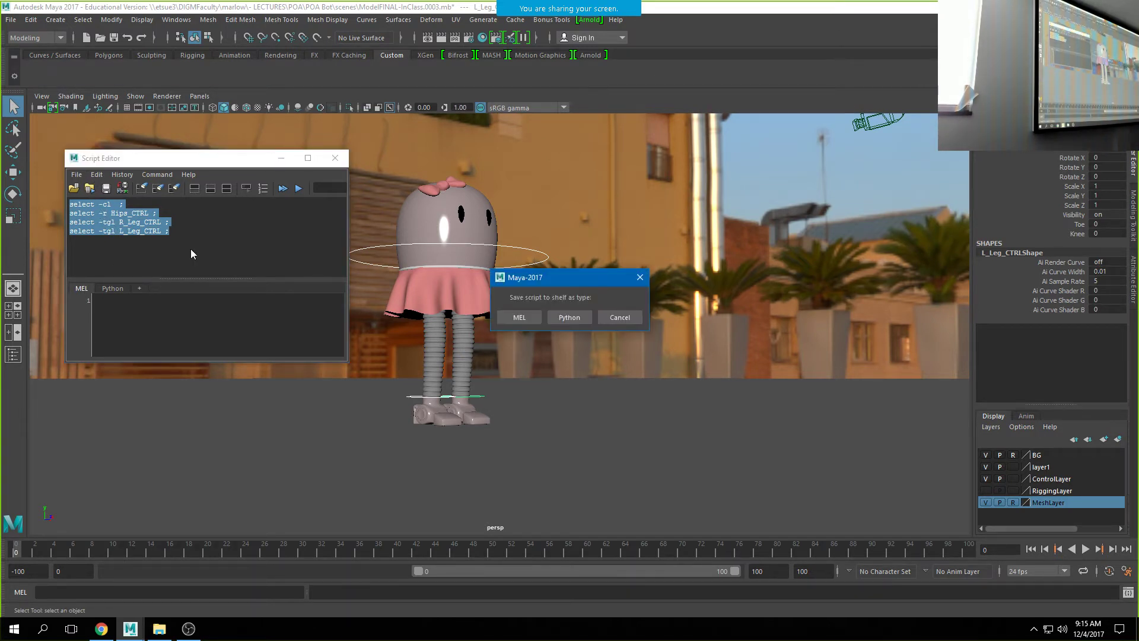
left_click_drag(527, 280, 352, 89)
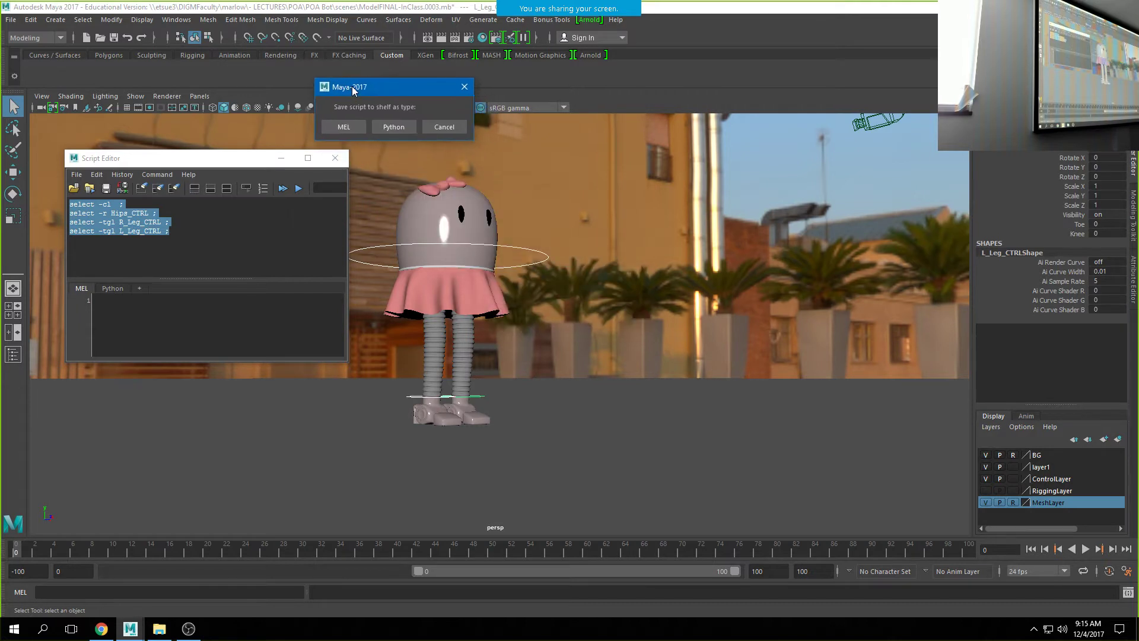
left_click(344, 127)
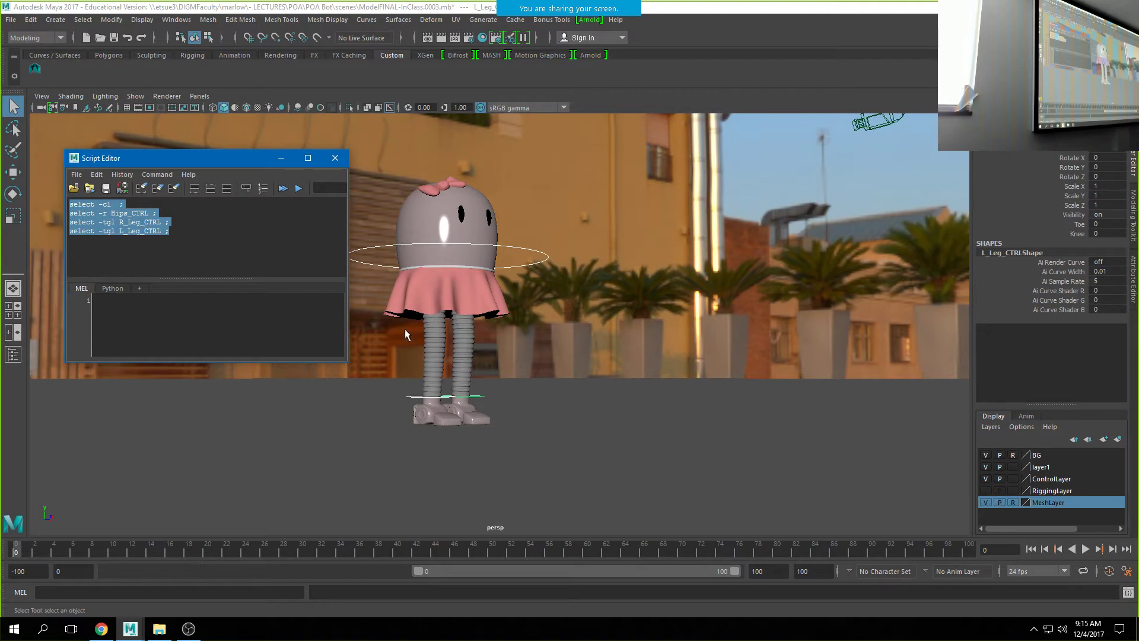
left_click(519, 164)
left_click(34, 72)
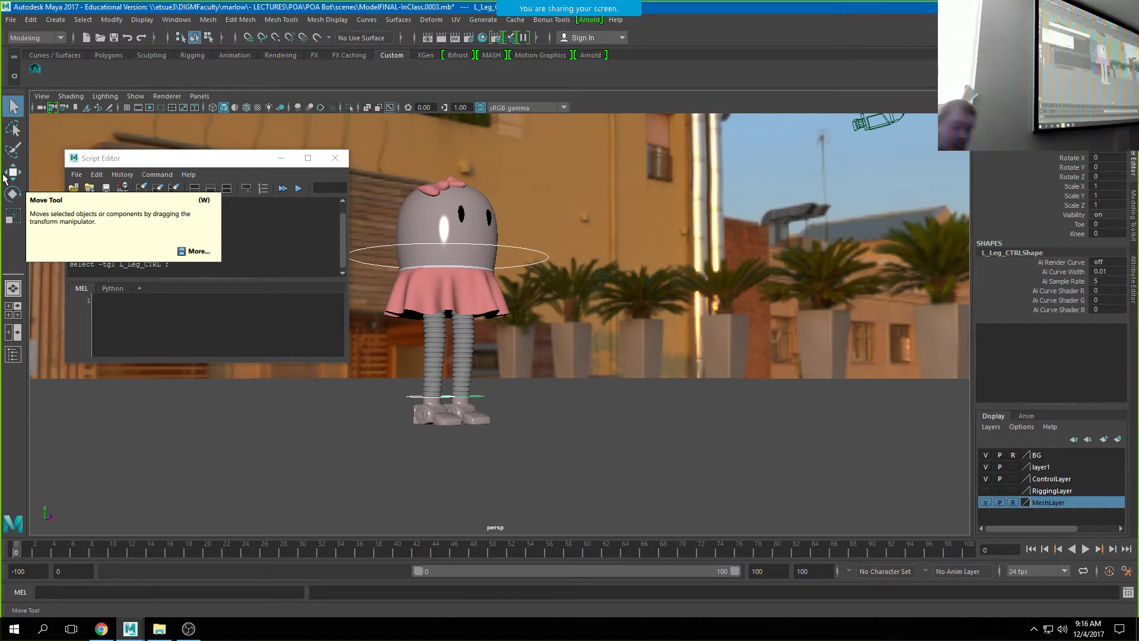
Examine the selection commands that the shelf script logged in the Script Editor.
left_click(230, 156)
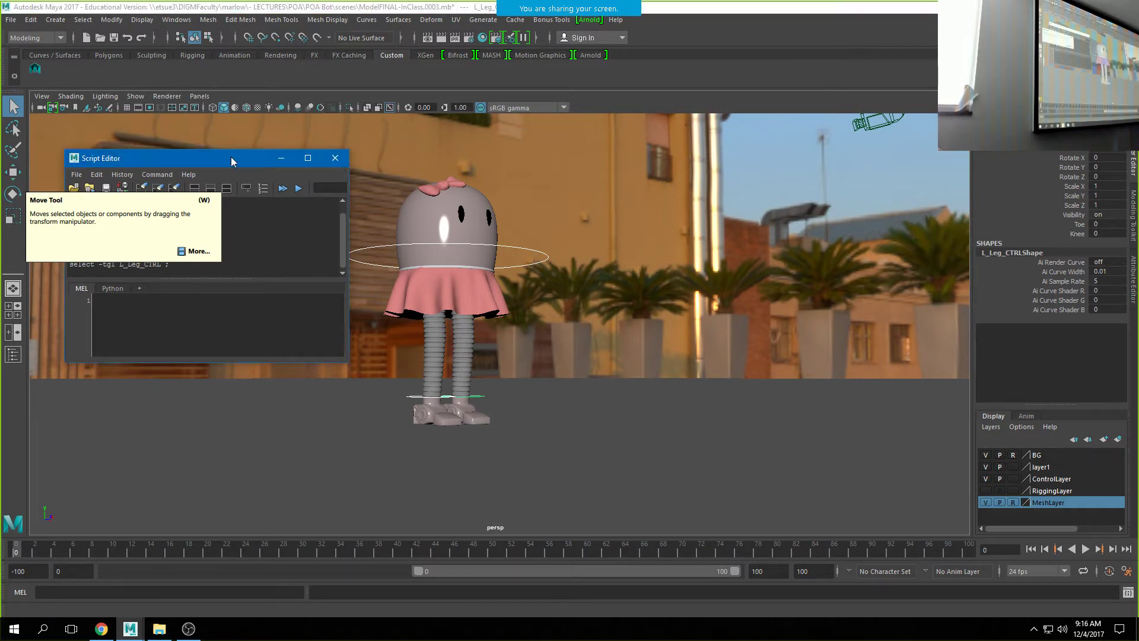
left_click_drag(216, 162, 541, 139)
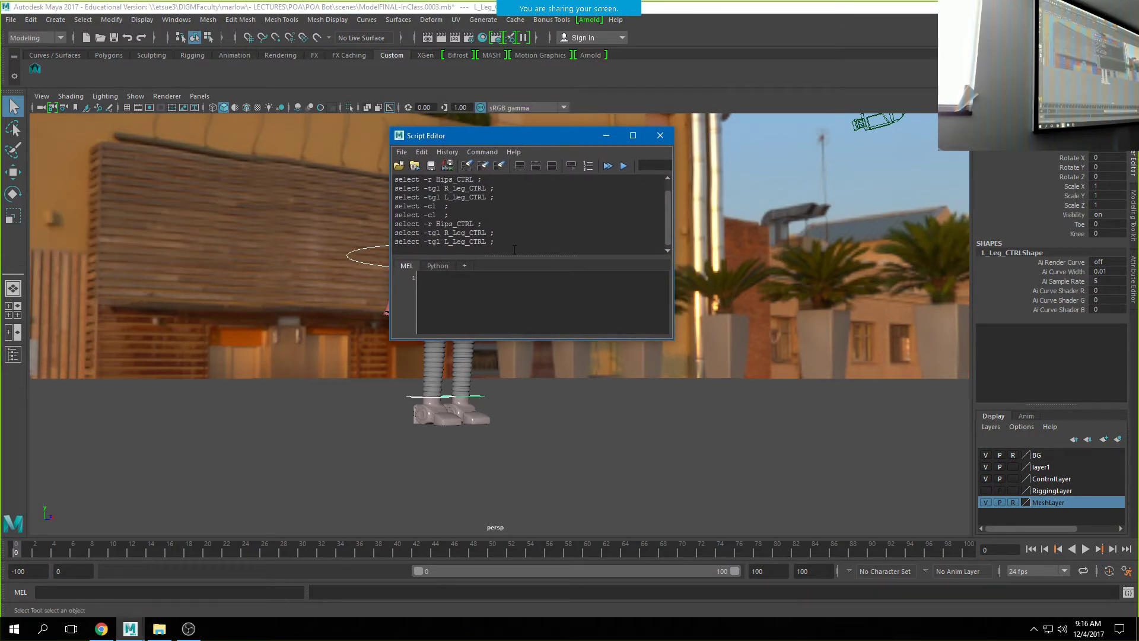
left_click_drag(496, 242, 385, 215)
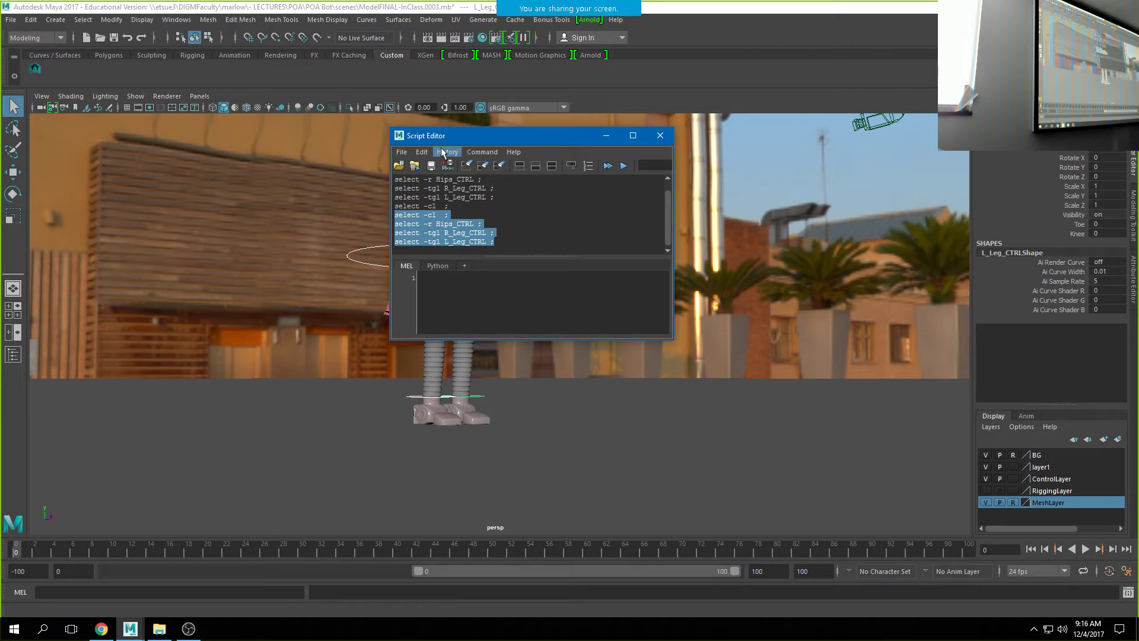
left_click(526, 214)
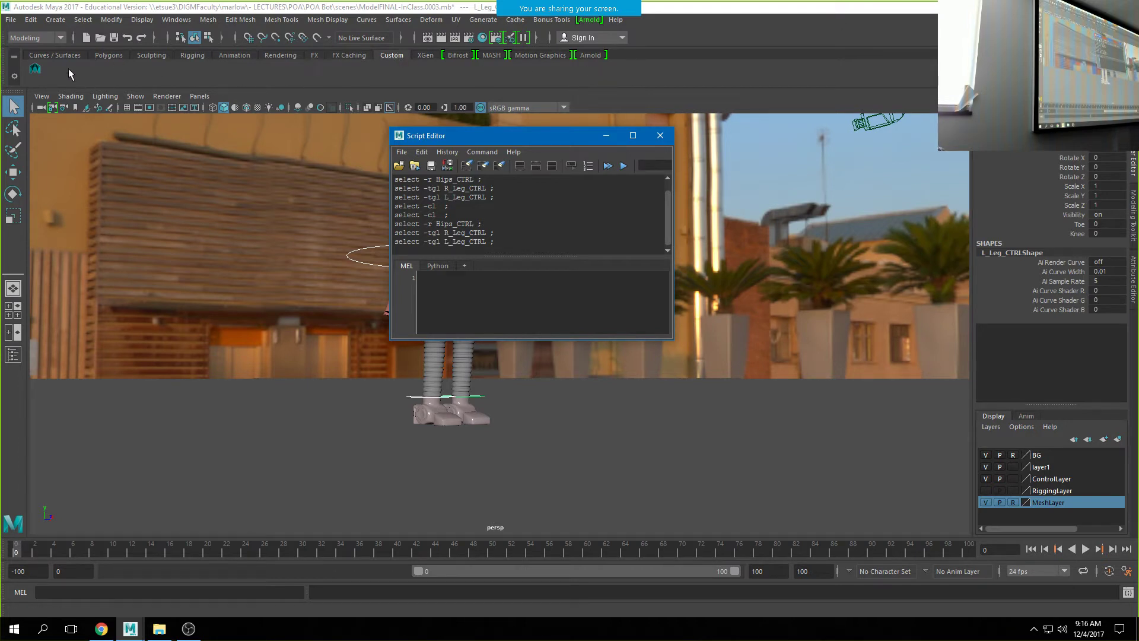
Look at the shelf options, including the command for saving all shelves, and close the Script Editor.
left_click(10, 75)
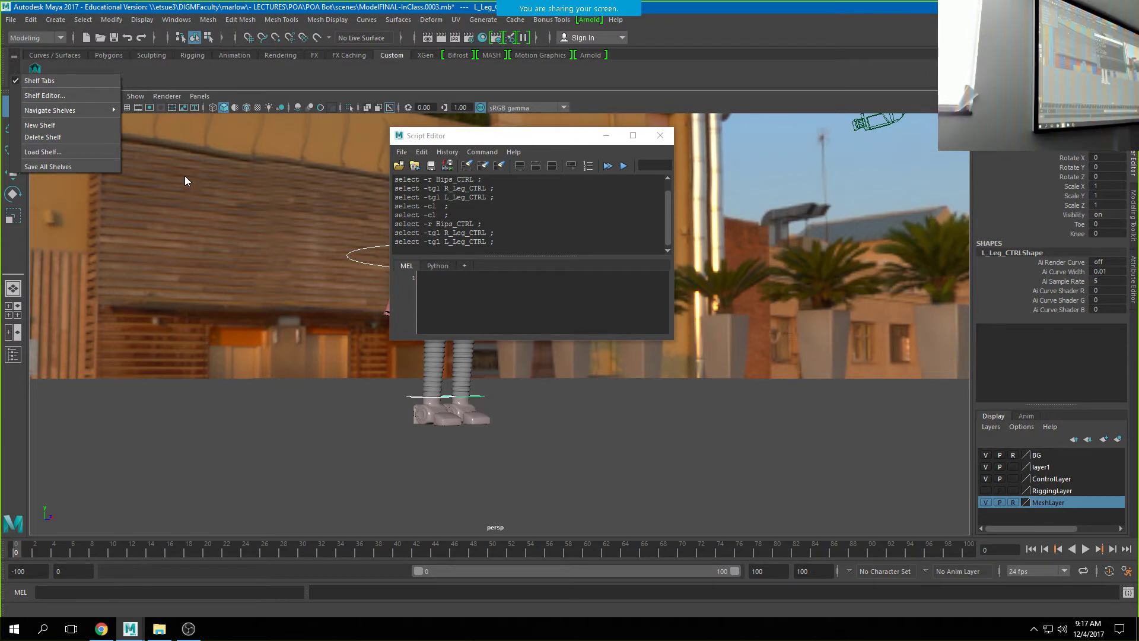
left_click(667, 146)
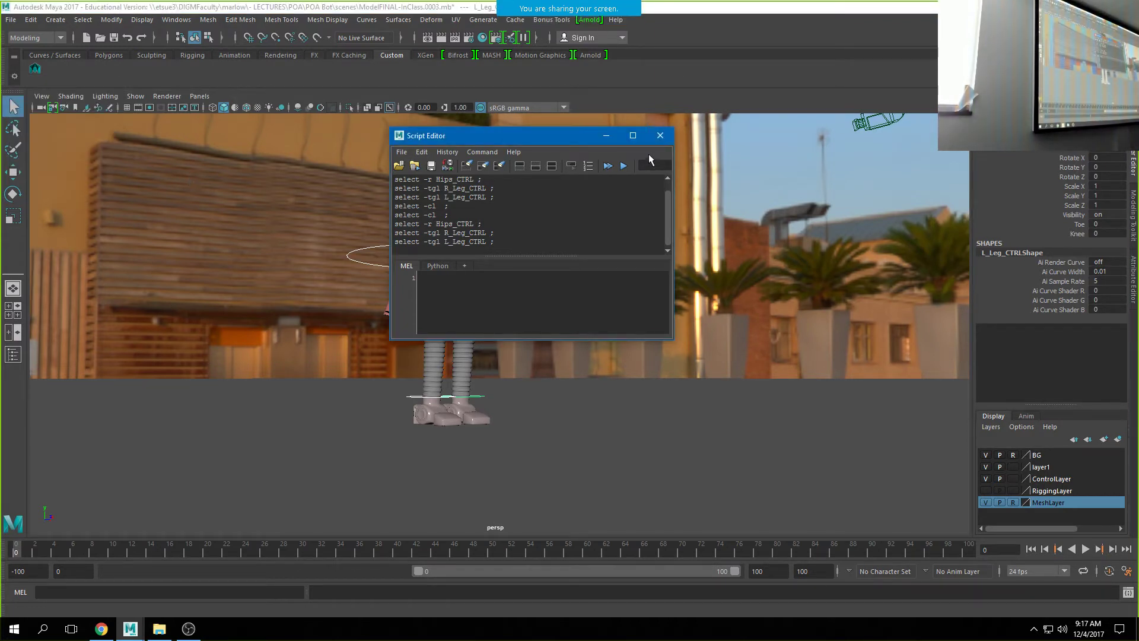
left_click(660, 135)
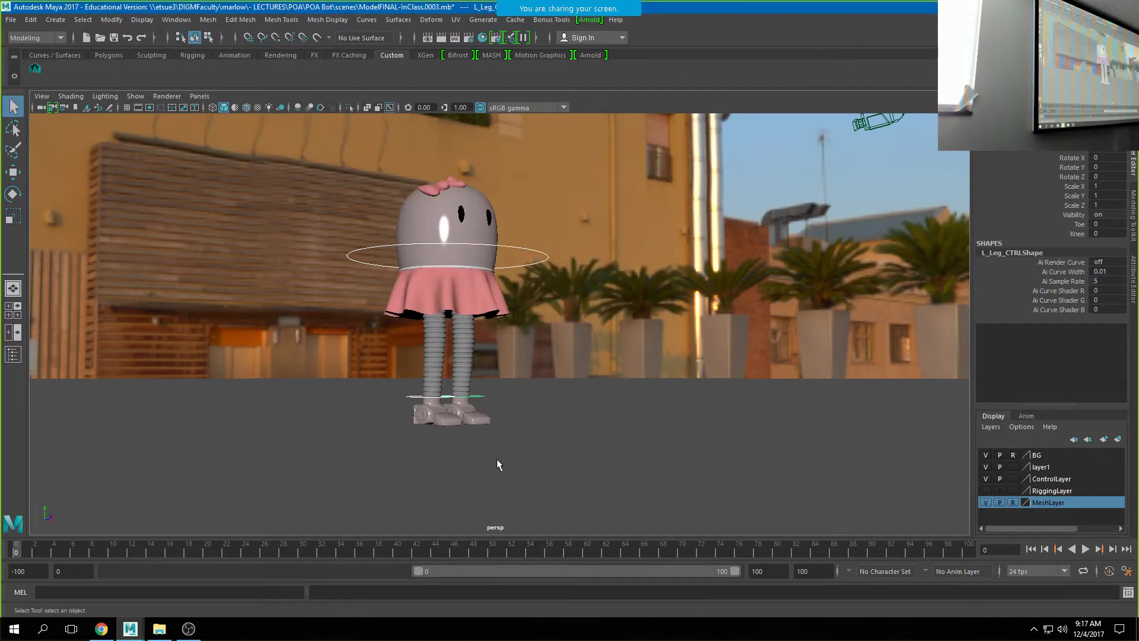
Rotate the hips control ring freely to about 3.1, 2.3 and -4.1 degrees in X, Y and Z.
left_click_drag(578, 357, 496, 336, "alt")
right_click_drag(496, 336, 607, 360, "alt")
middle_click_drag(532, 348, 586, 346, "alt")
left_click_drag(587, 346, 629, 395, "alt")
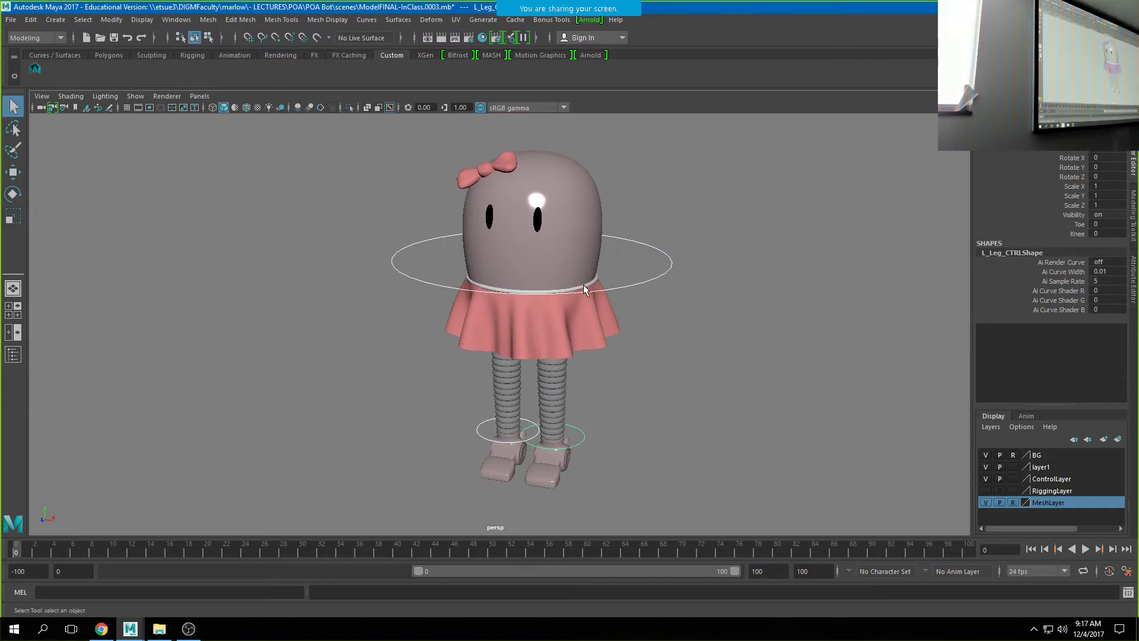
left_click(621, 285)
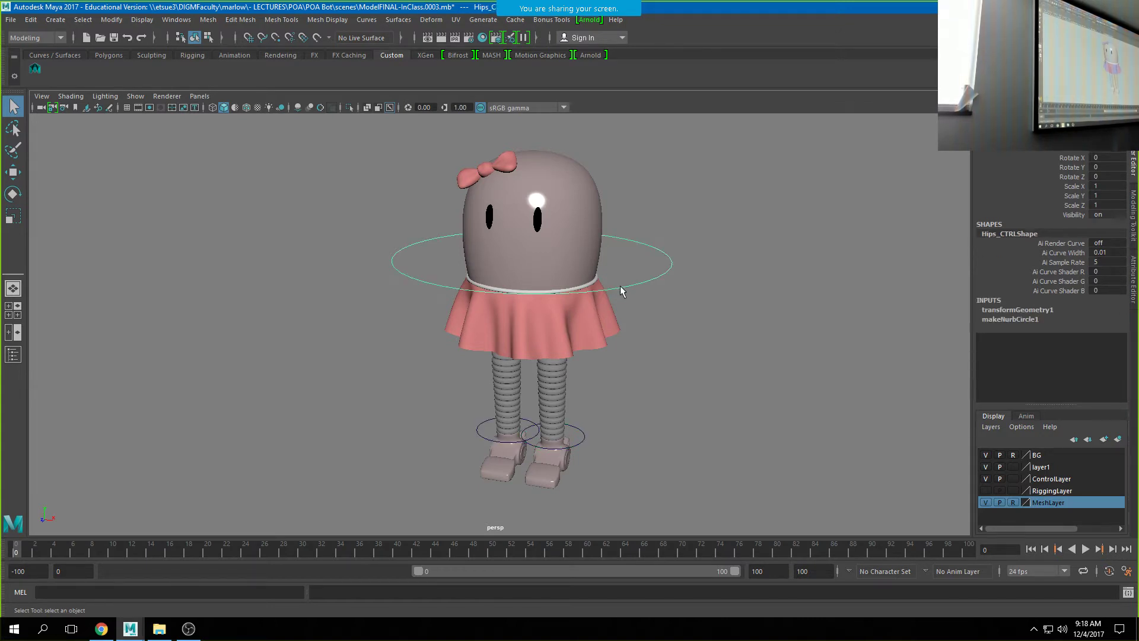
key("e")
left_click_drag(564, 269, 540, 260)
key("w")
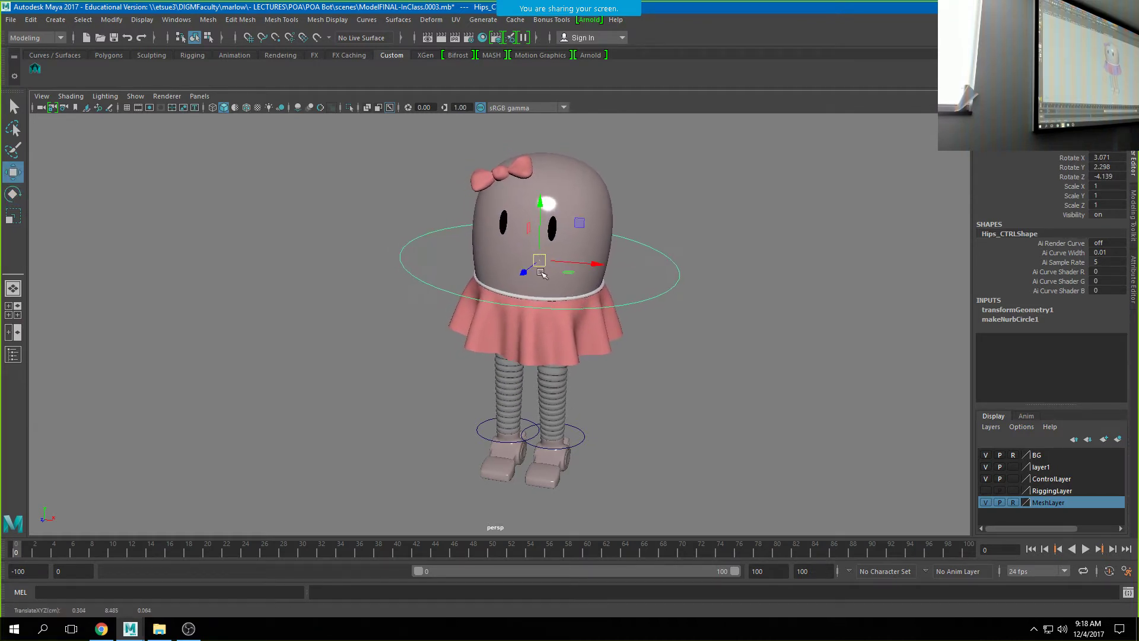
Rotate the right leg control about -17.8 degrees around Y.
left_click(491, 438)
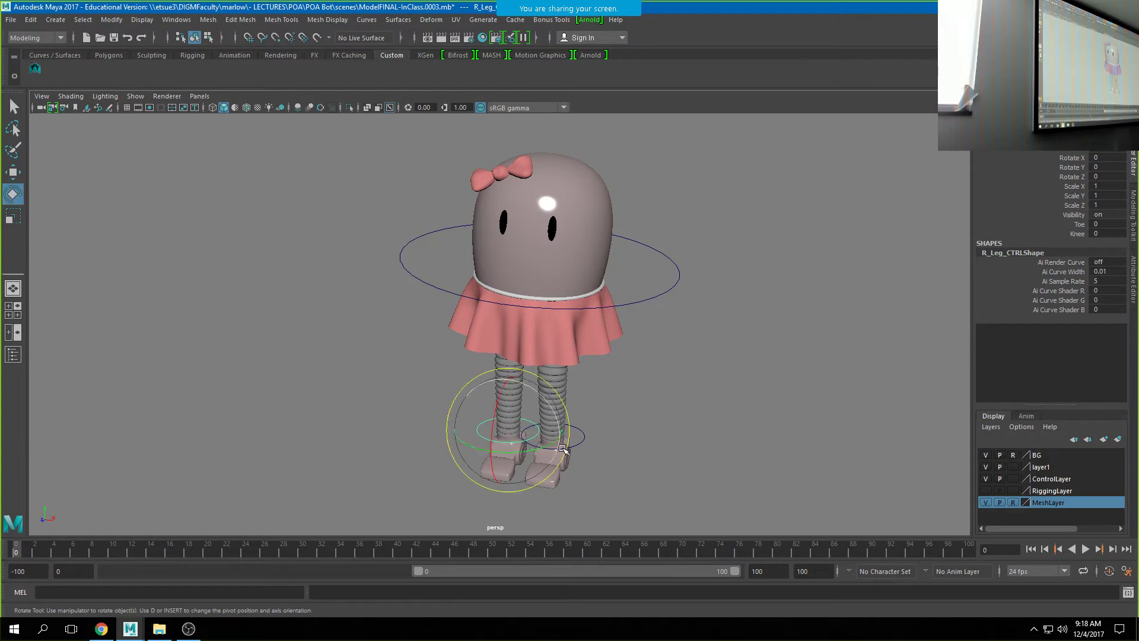
key("e")
left_click_drag(542, 448, 609, 420)
key("w")
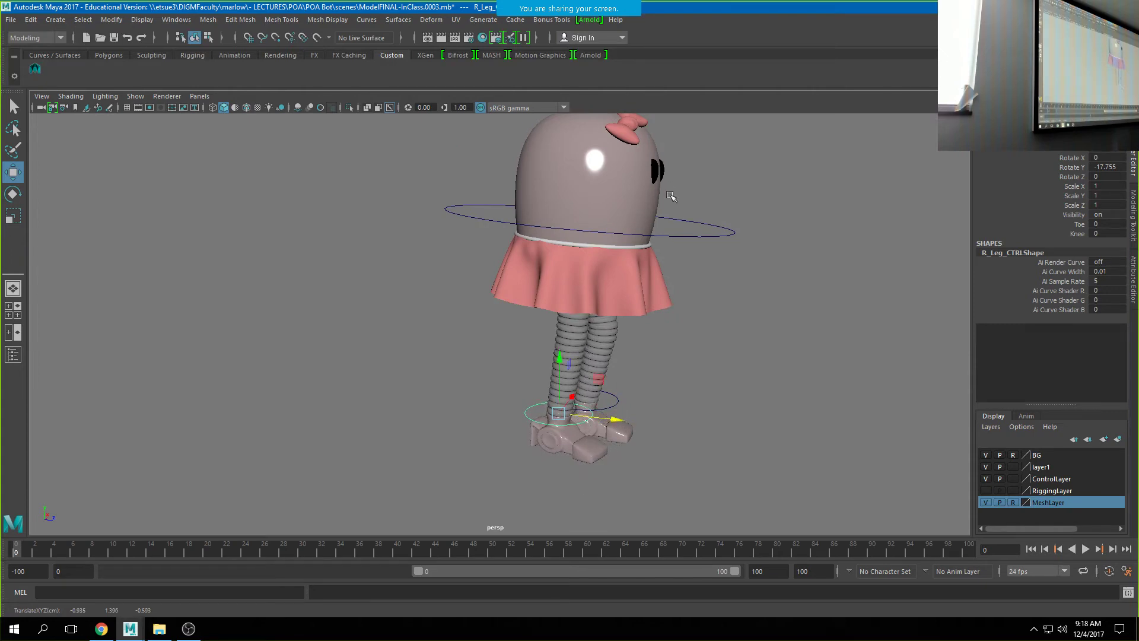
Shift the hips control ring slightly and rotate it to about -0.6 degrees in X.
left_click(676, 238)
left_click_drag(586, 216, 579, 219)
left_click_drag(679, 272, 458, 276, "alt")
key("e")
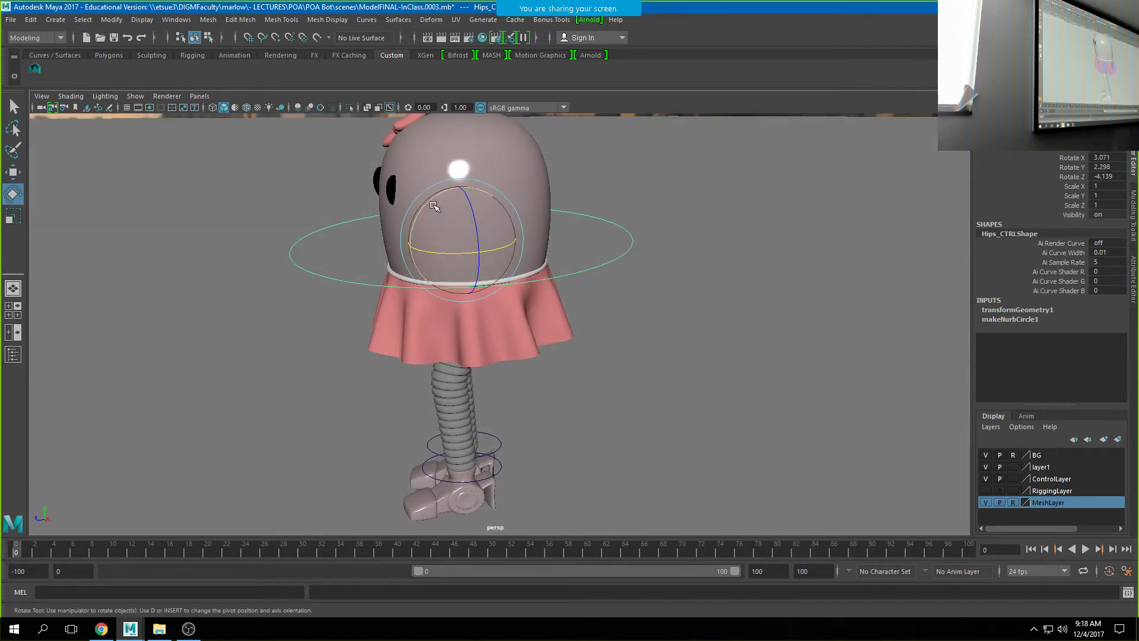
left_click_drag(439, 211, 433, 202)
Select all rig controls with the custom shelf script, key them at frame 0, and turn on automatic keyframing.
right_click_drag(718, 354, 428, 315, "alt")
left_click_drag(339, 338, 620, 343, "alt")
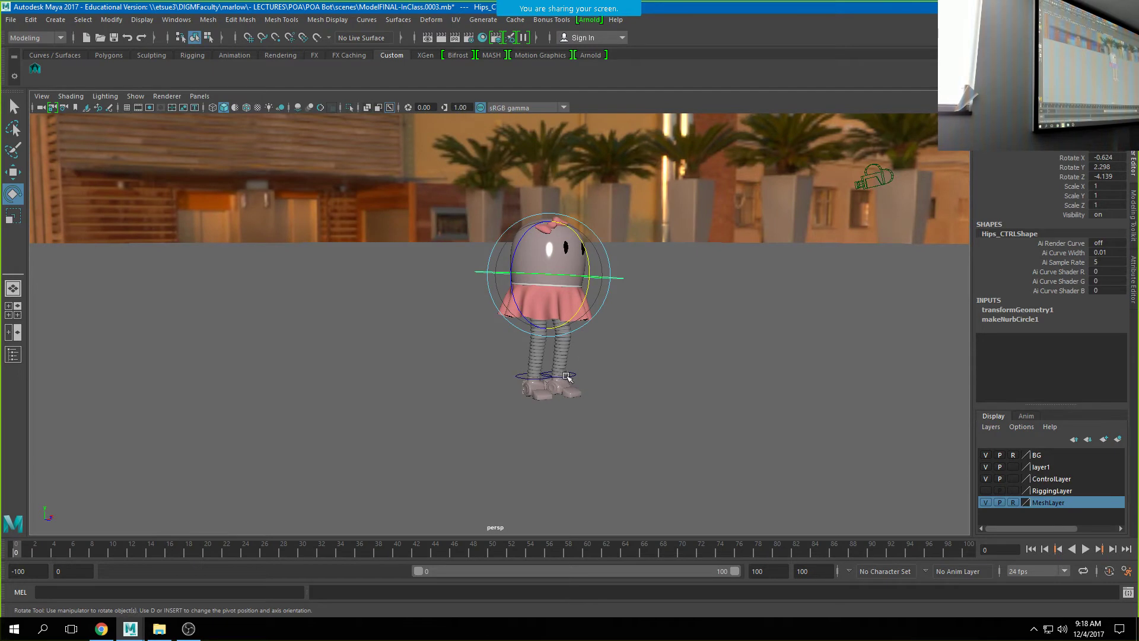
left_click_drag(569, 378, 543, 372, "alt")
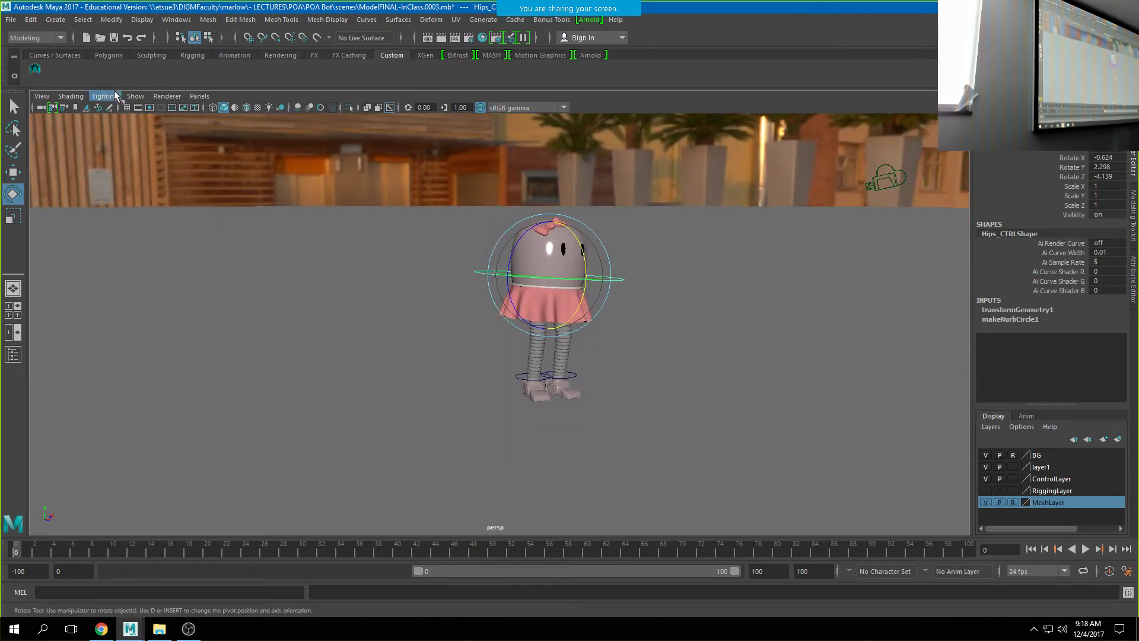
left_click(36, 74)
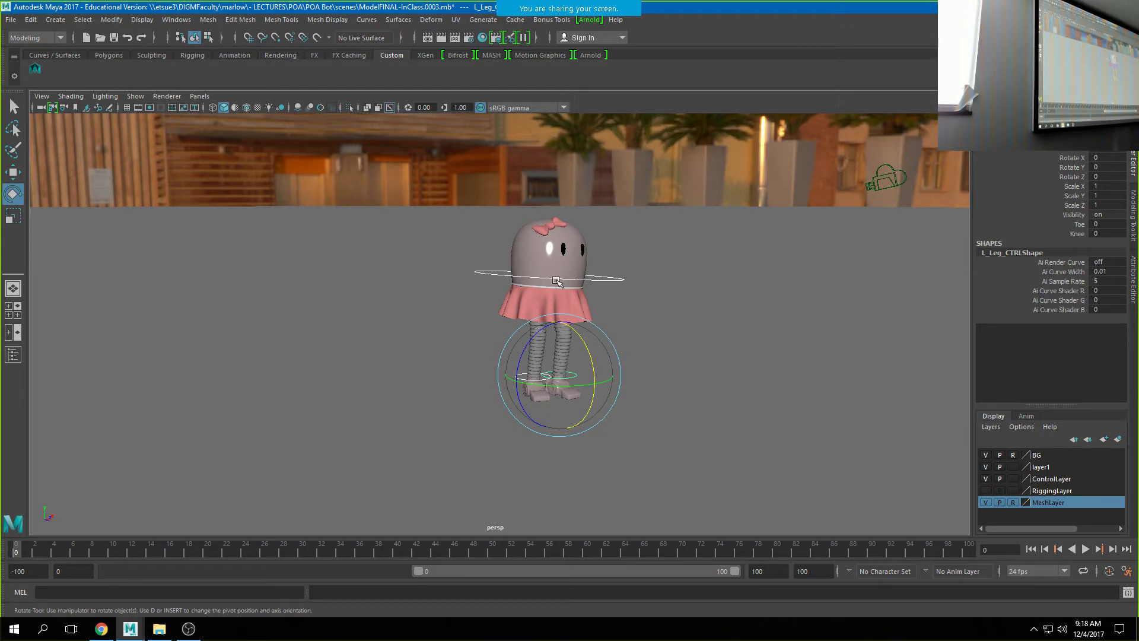
key("s")
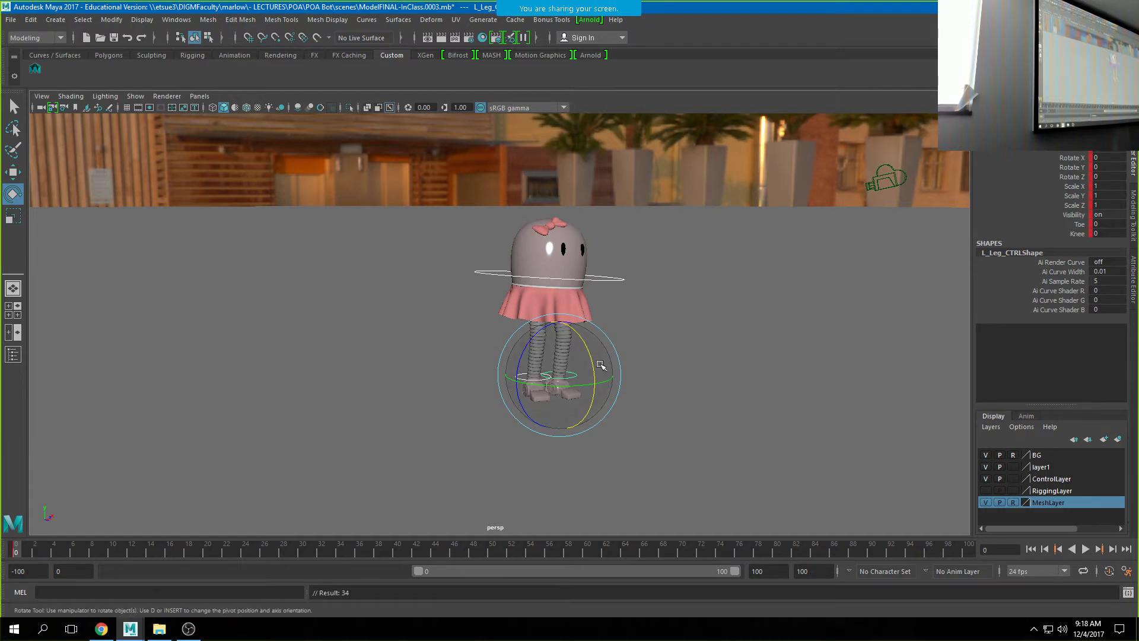
left_click(1110, 572)
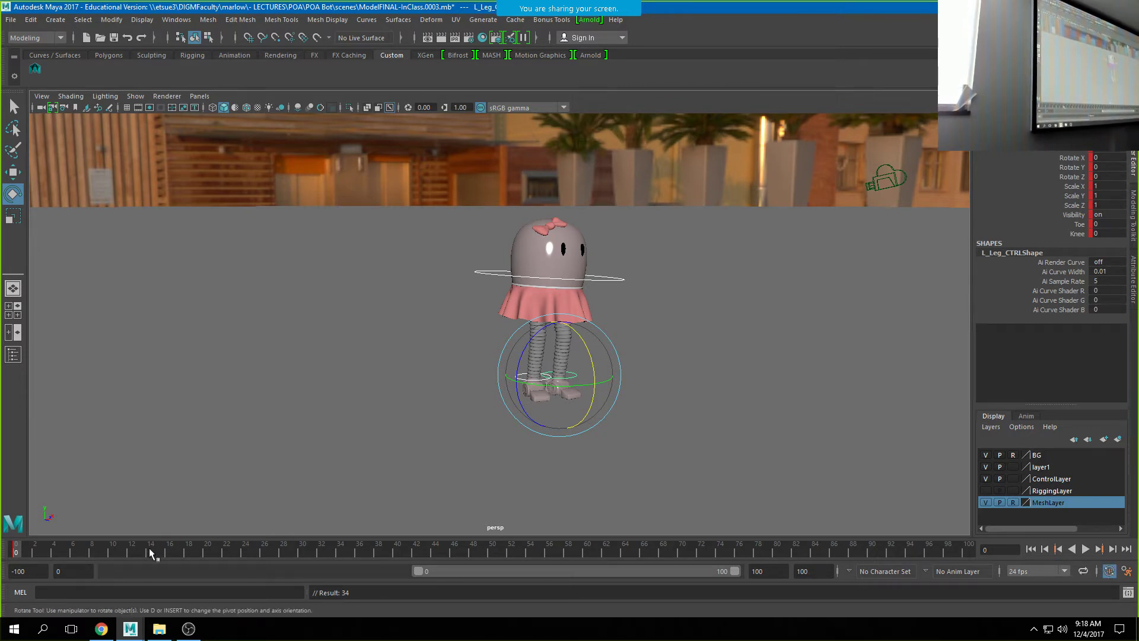
Switch to Chrome and examine the walk cycle reference image with its contact, down, passing and up poses.
left_click(101, 629)
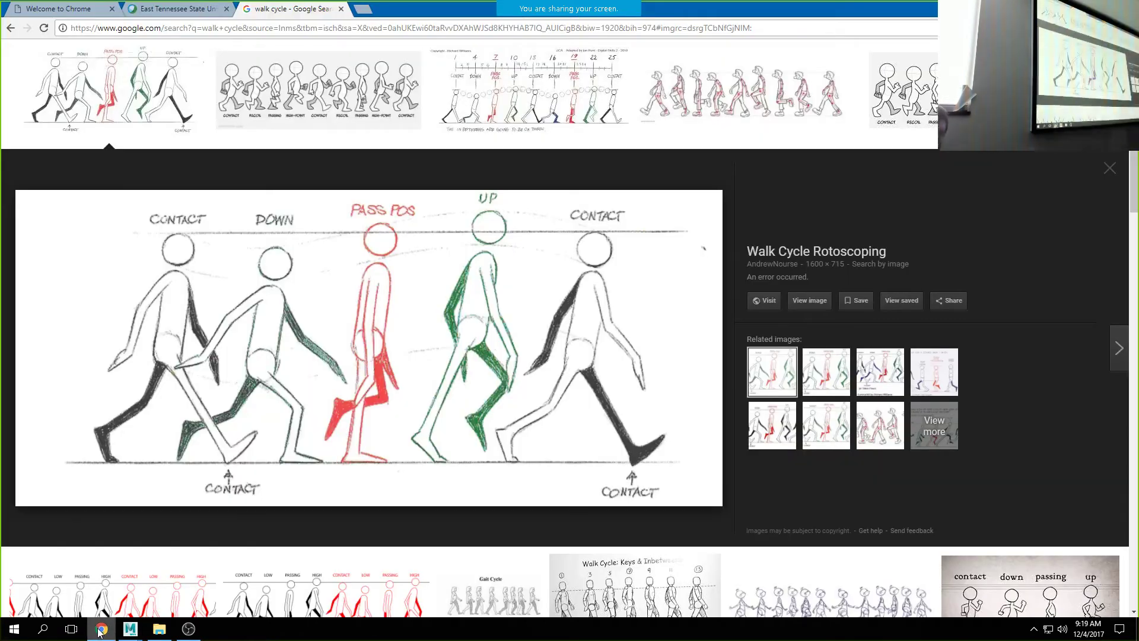
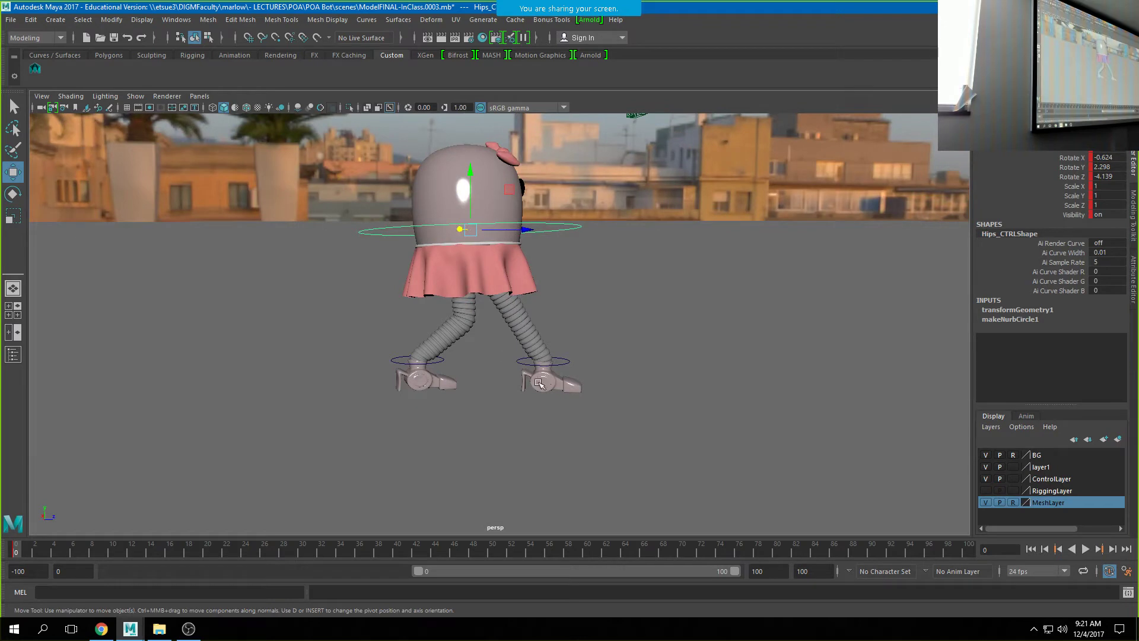
Rotate the right leg control about -28.7 degrees around X at frame 0 and adjust its position for a heel contact.
left_click(570, 374)
left_click(557, 359)
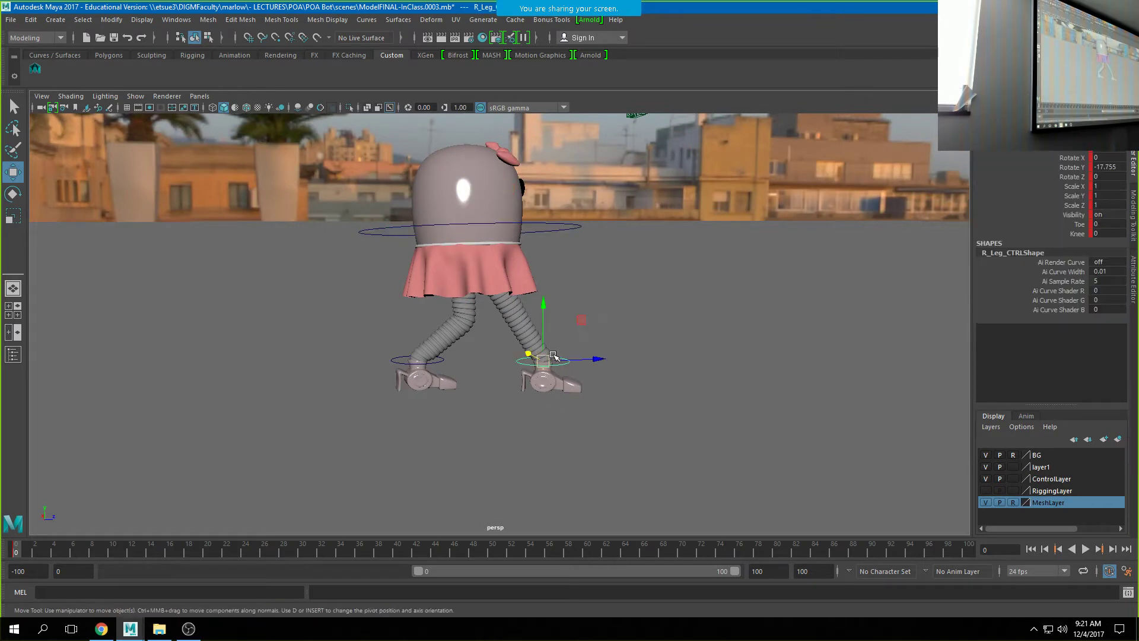
key("e")
left_click_drag(537, 309, 500, 315)
key("w")
left_click(543, 335)
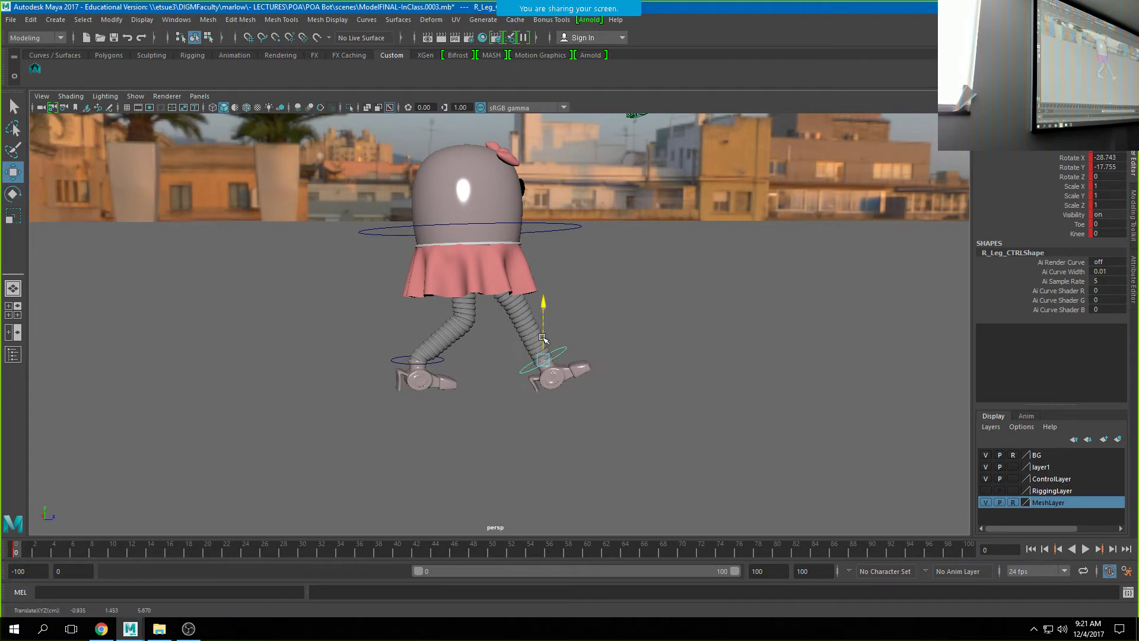
left_click_drag(586, 356, 582, 355)
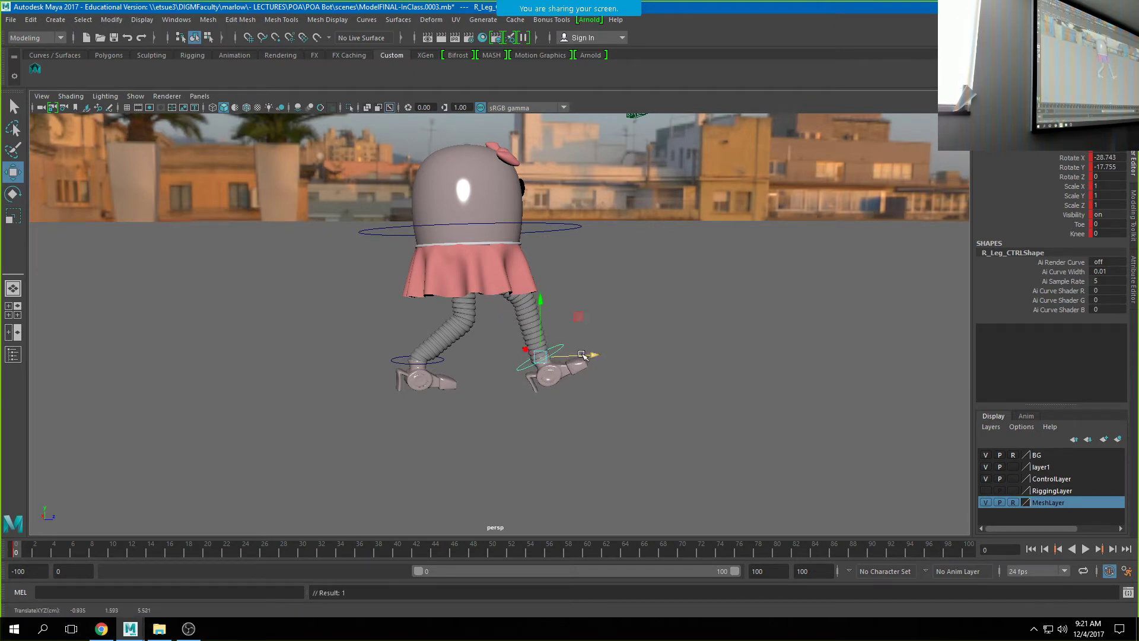
Raise the hips control and shift it slightly forward between the feet to straighten the legs.
left_click(495, 224)
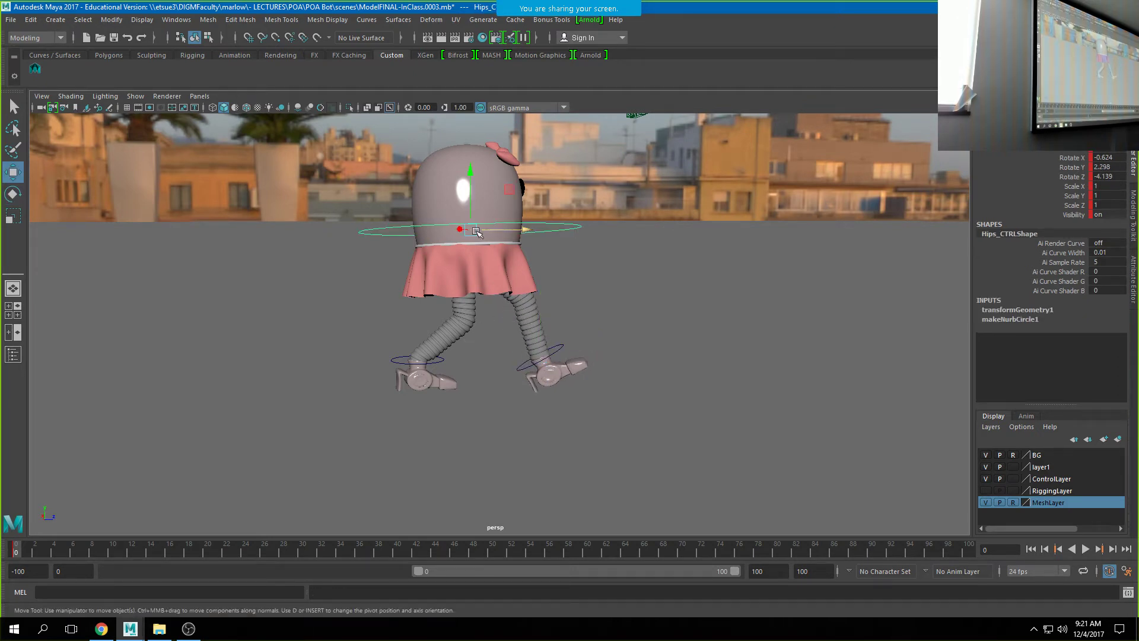
left_click_drag(471, 230, 476, 221)
left_click_drag(627, 285, 497, 289, "alt")
left_click_drag(579, 225, 580, 225)
left_click_drag(519, 260, 669, 254, "alt")
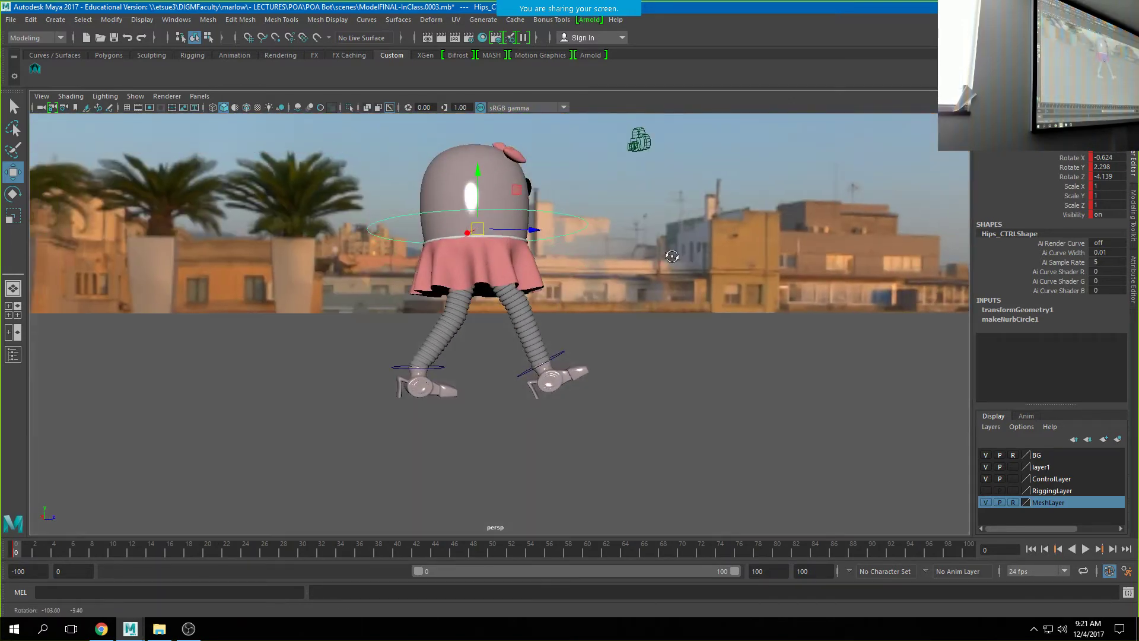
Set the left leg control's Toe attribute to about 30.4.
left_click_drag(387, 367, 404, 372, "alt")
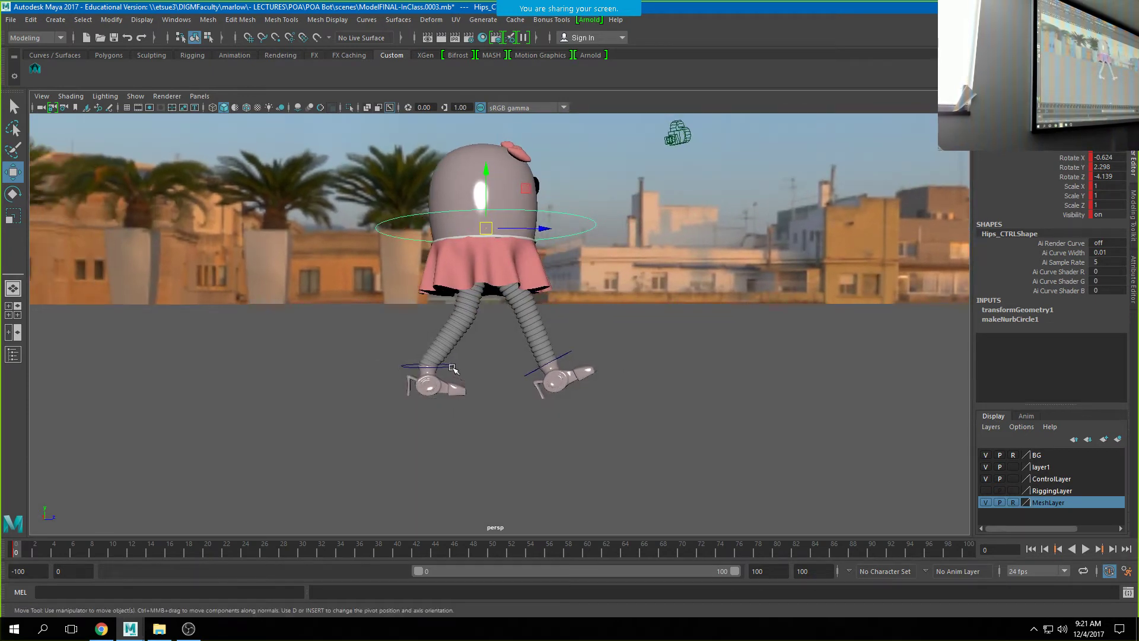
left_click(452, 369)
left_click(1078, 225)
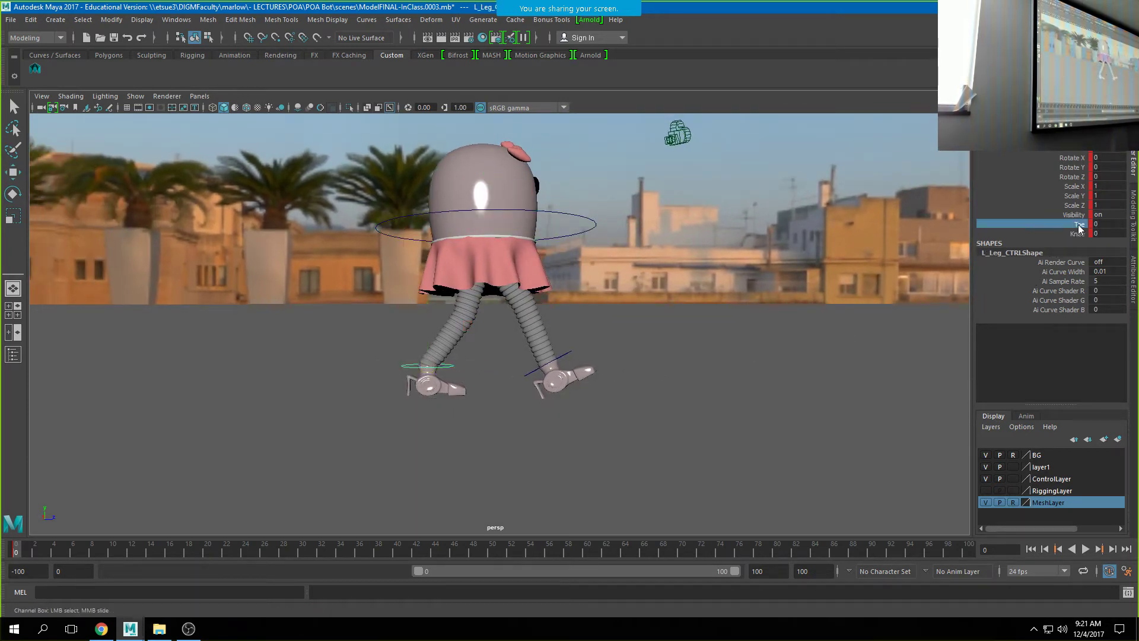
middle_click_drag(502, 419, 638, 437)
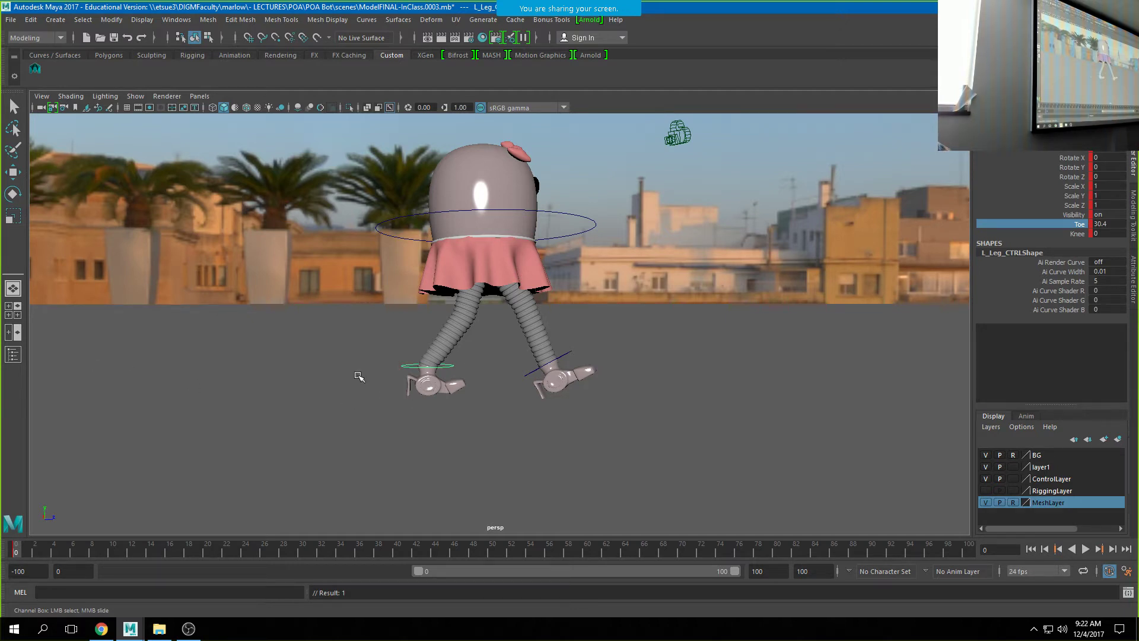
Undo the stride pose made at frame 0 back to the standing pose.
left_click(444, 369)
key("w")
key("ctrl+z")
key("ctrl+z")
key("ctrl+z")
key("ctrl+z")
key("ctrl+z")
key("ctrl+z")
key("ctrl+z")
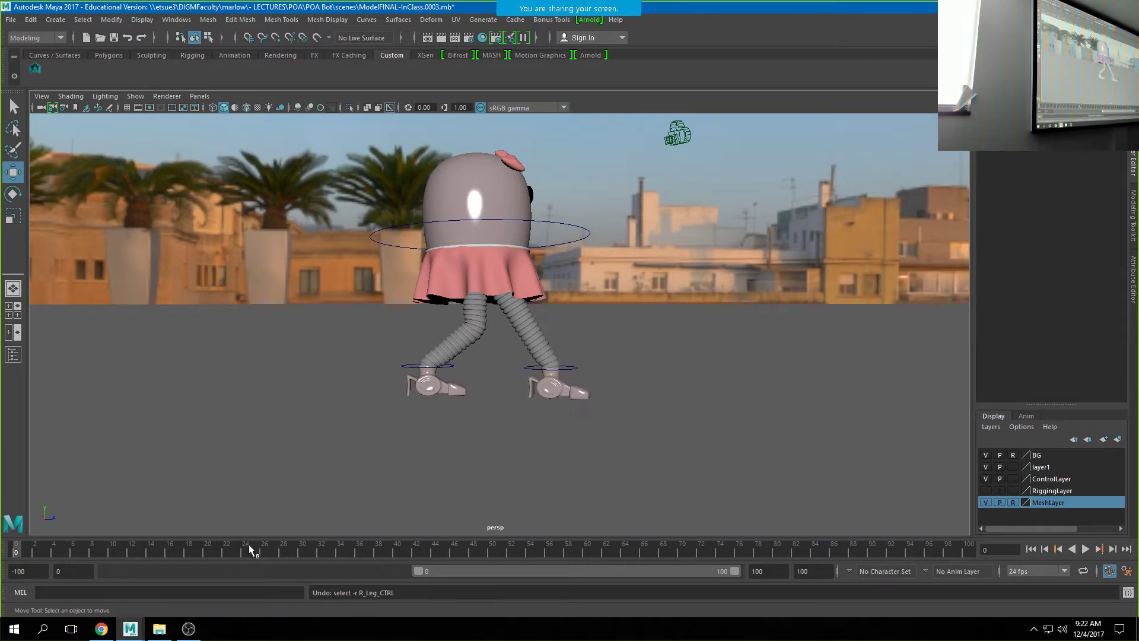
key("ctrl+z")
key("ctrl+z")
key("ctrl+z")
key("ctrl+z")
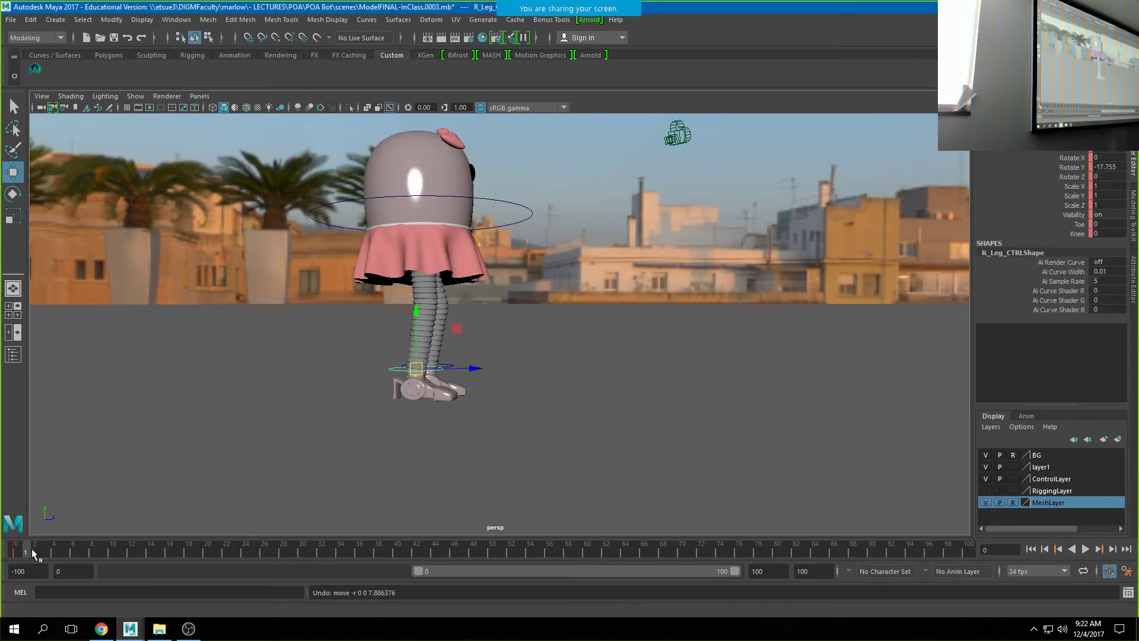
At frame 16, move the right leg control forward into a stride and bring the hips control forward and slightly down.
key("alt+v")
left_click_drag(145, 555, 169, 554)
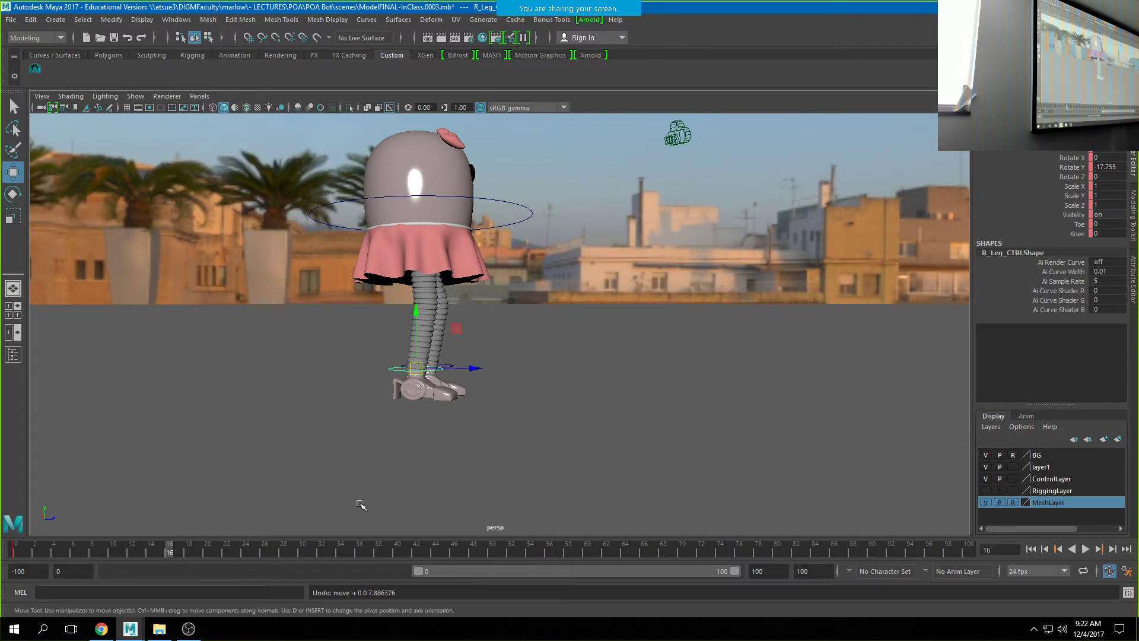
right_click_drag(496, 198, 497, 226)
left_click_drag(482, 377, 594, 360)
left_click(509, 202)
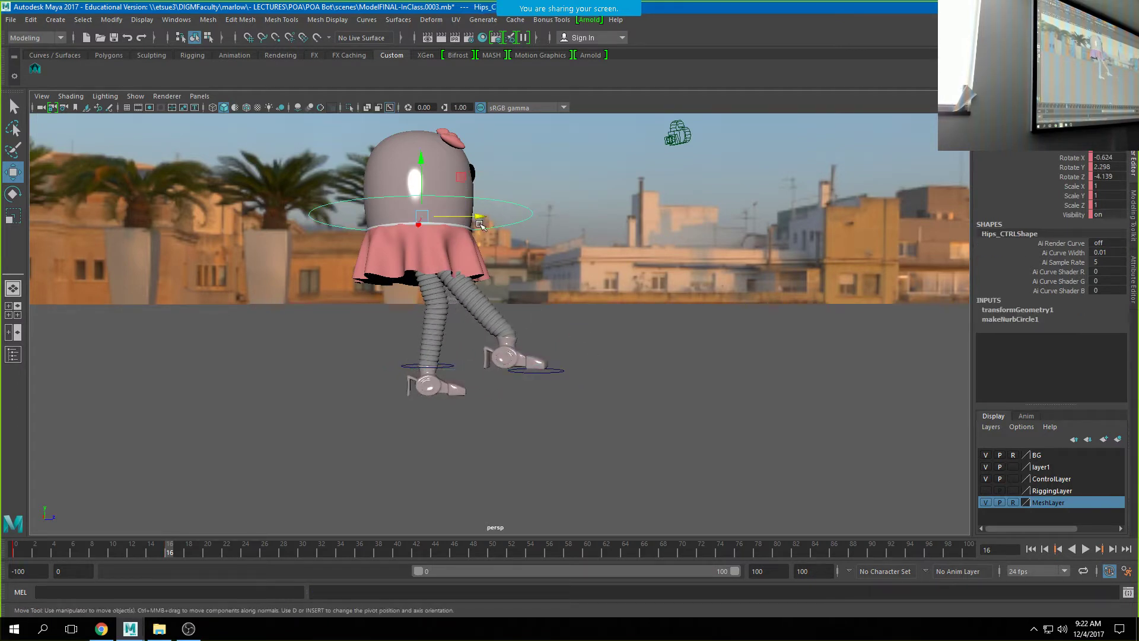
left_click_drag(428, 219, 486, 232)
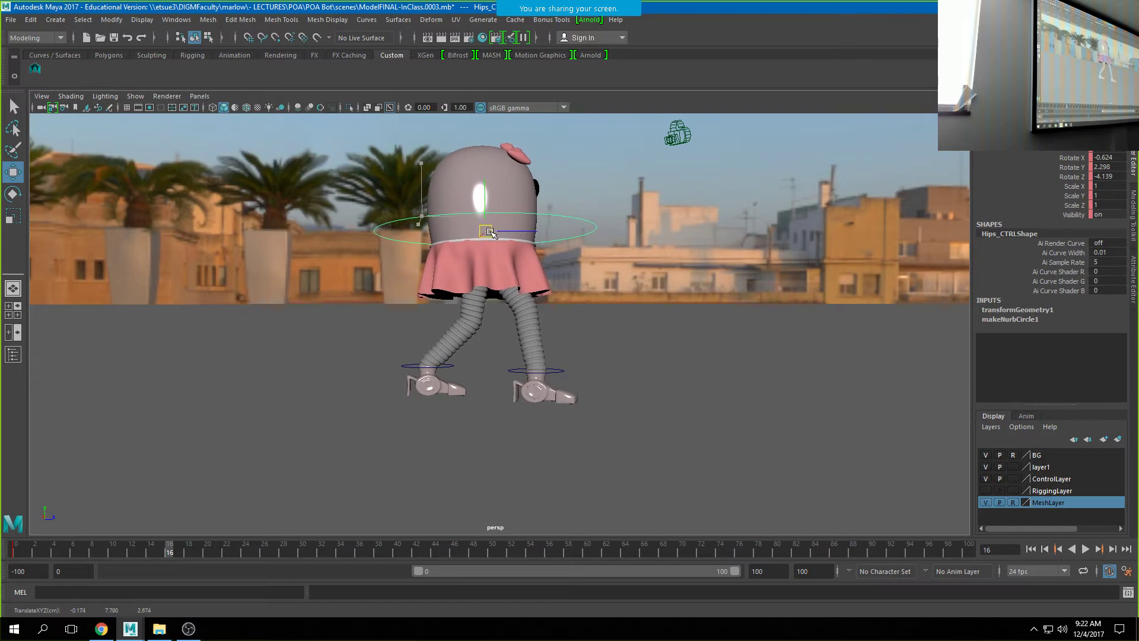
Rotate the right leg control to about -26.4, -7.3 and -0.5 degrees in X, Y and Z and adjust its position.
left_click(551, 374)
key("e")
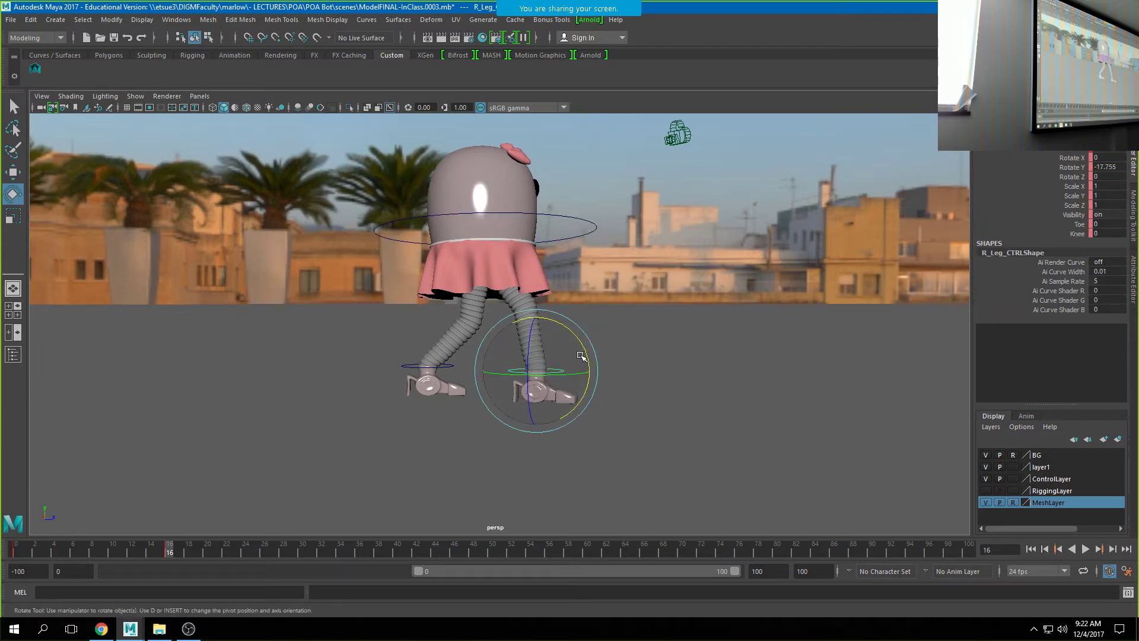
mouse_move(585, 354)
left_mouse_down()
mouse_move(579, 328)
mouse_move(528, 342)
mouse_move(568, 349)
left_mouse_up()
key("w")
left_click_drag(656, 343, 635, 326, "alt")
key("w")
key("e")
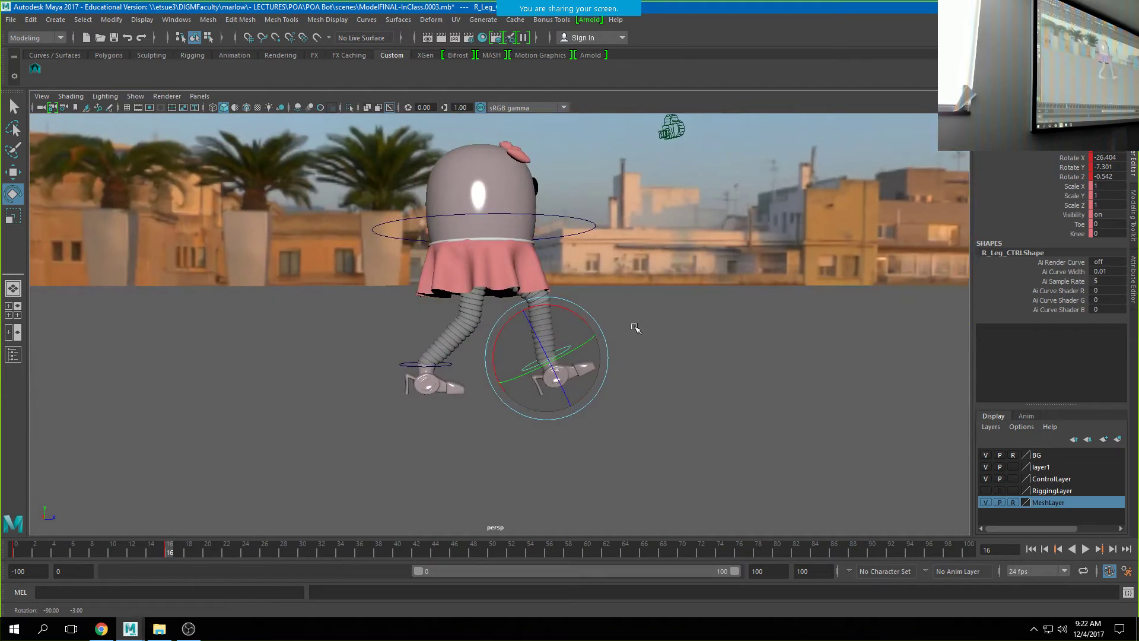
Raise the hips control slightly to straighten the legs, and try a small move of the right leg control.
left_click(538, 218)
key("w")
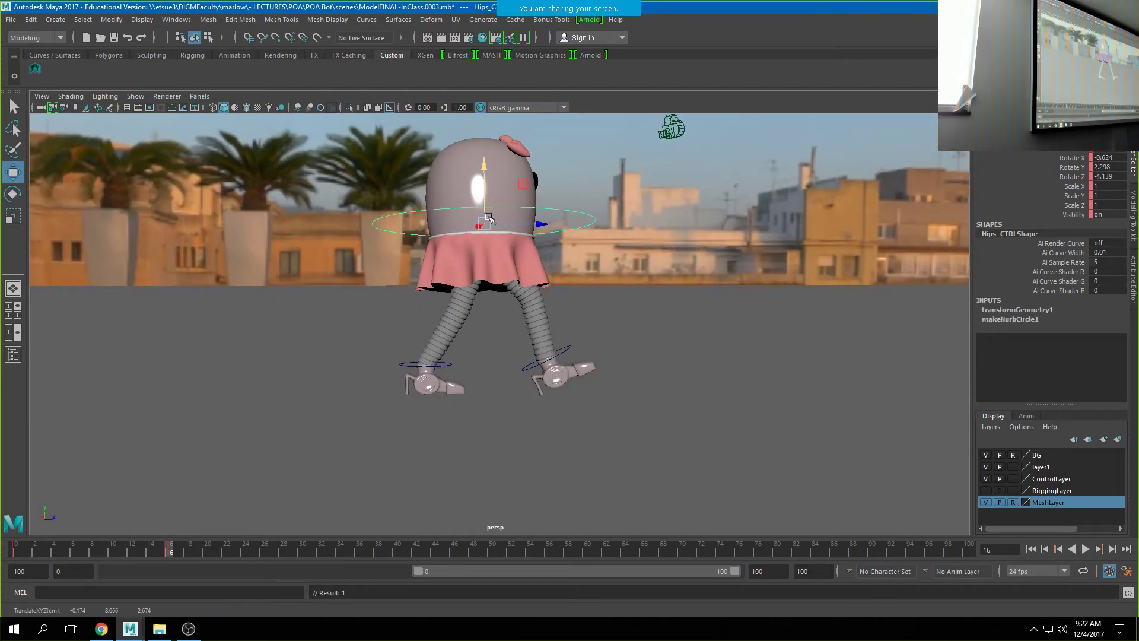
left_click_drag(656, 313, 591, 358, "alt")
left_click(566, 351)
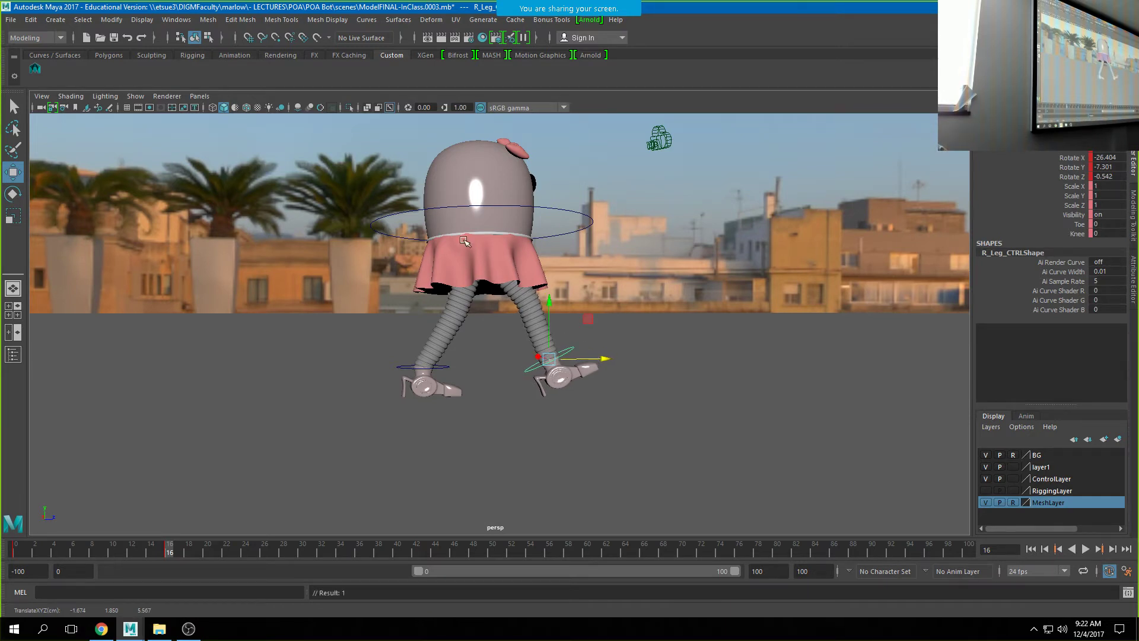
mouse_move(555, 361)
left_mouse_down()
mouse_move(573, 367)
mouse_move(558, 345)
mouse_move(556, 362)
left_mouse_up()
key("ctrl+z")
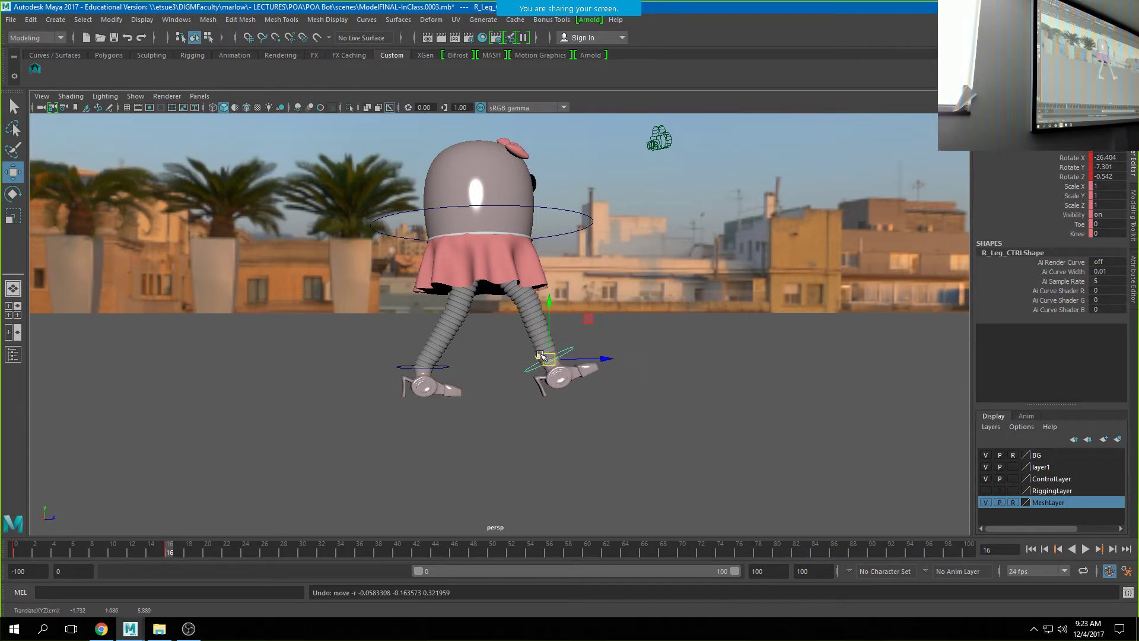
Set the left leg control's Toe attribute to about 23.3 at frame 16.
left_click(441, 366)
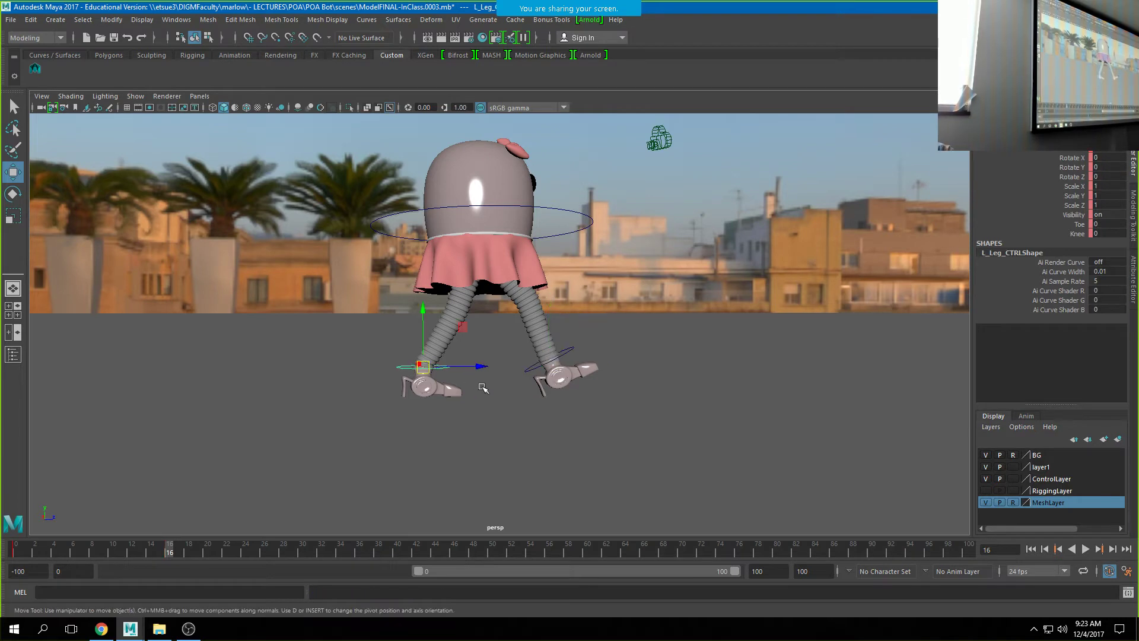
key("e")
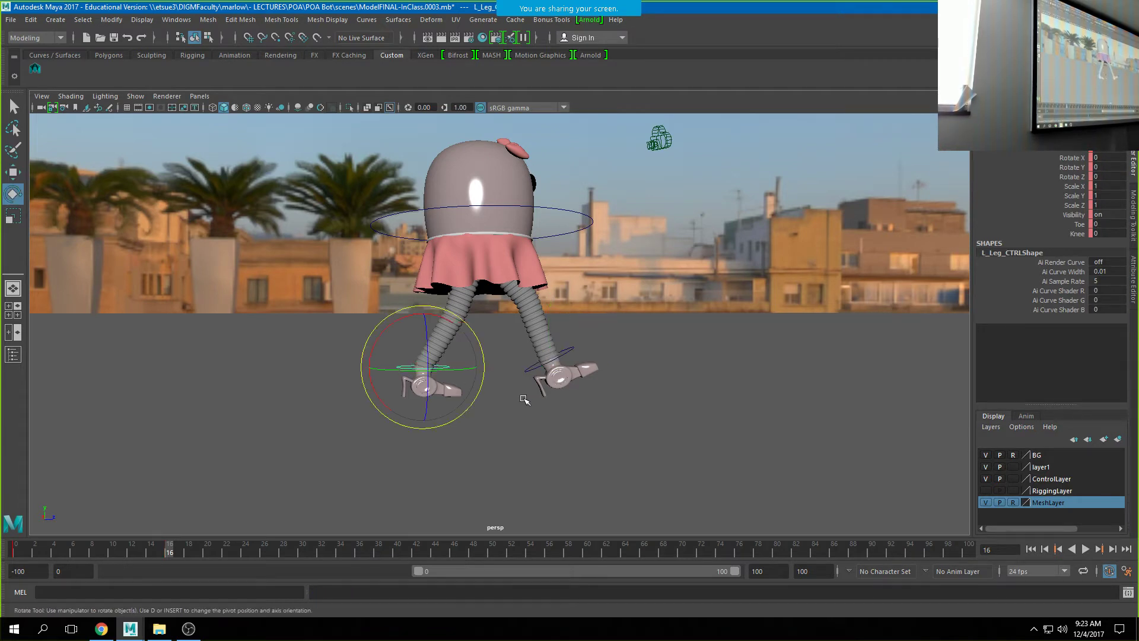
left_click(1079, 225)
middle_click_drag(582, 365, 616, 365)
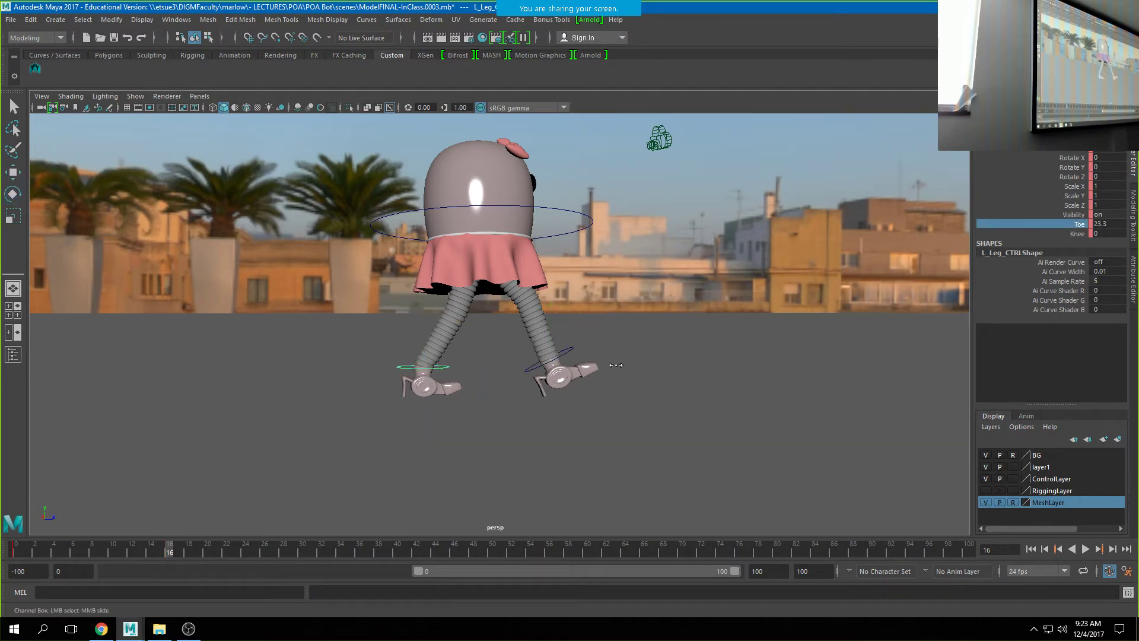
Rotate the left leg control about 21.6 degrees around X and lift it slightly for the push-off.
left_click(420, 370)
key("e")
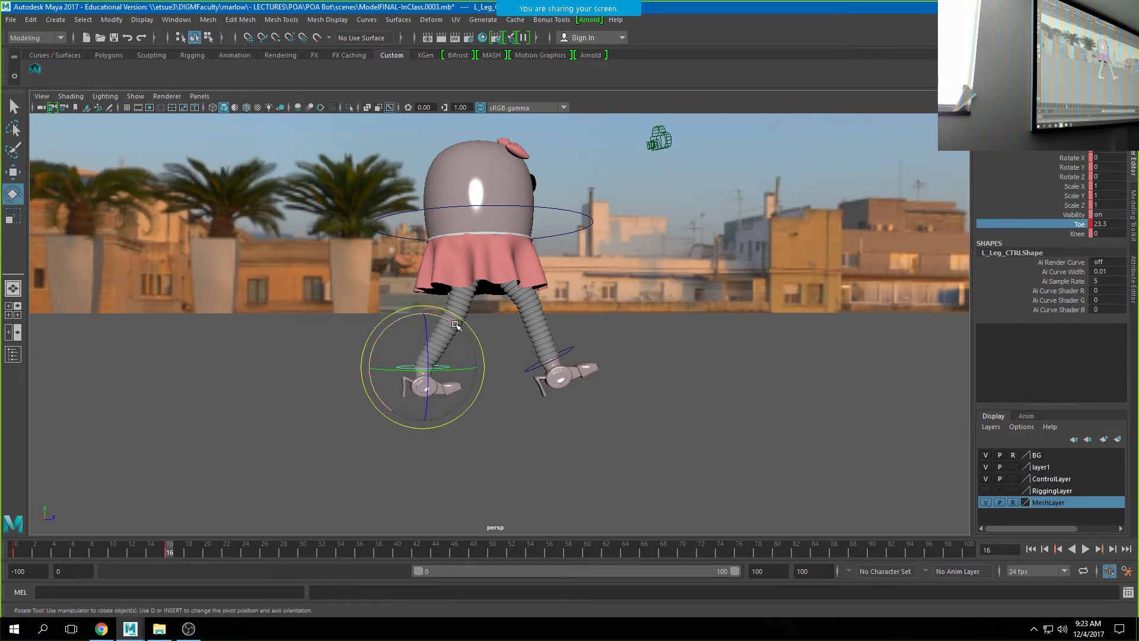
left_click_drag(446, 321, 431, 360)
key("w")
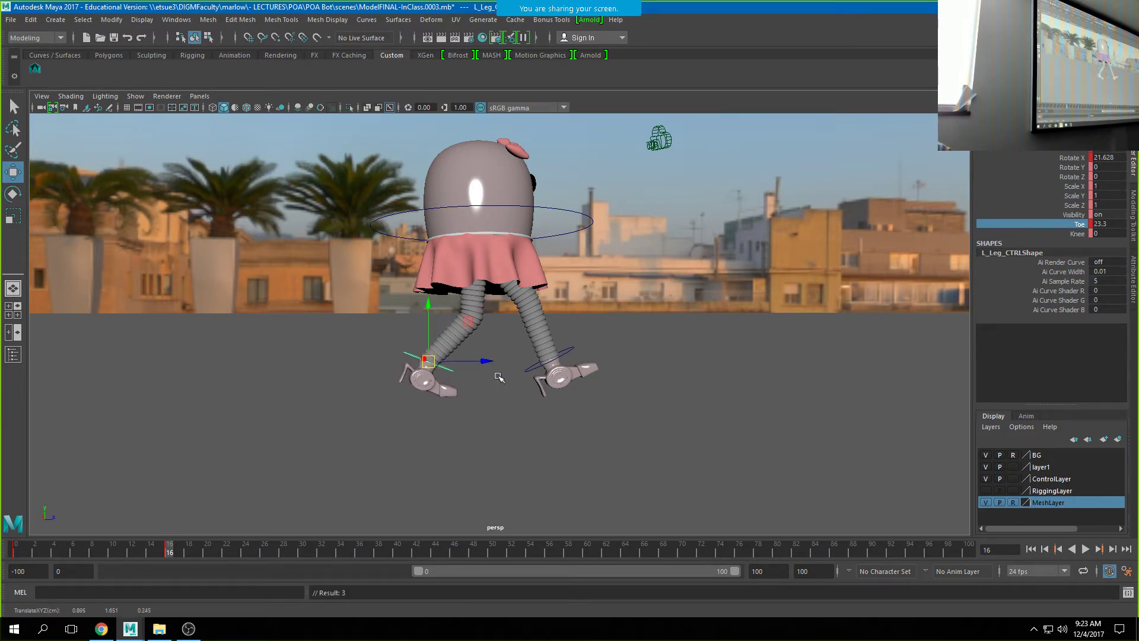
Flip repeatedly between the keys at frames 0 and 16 to compare the standing and contact poses.
left_click_drag(169, 552, 1, 547)
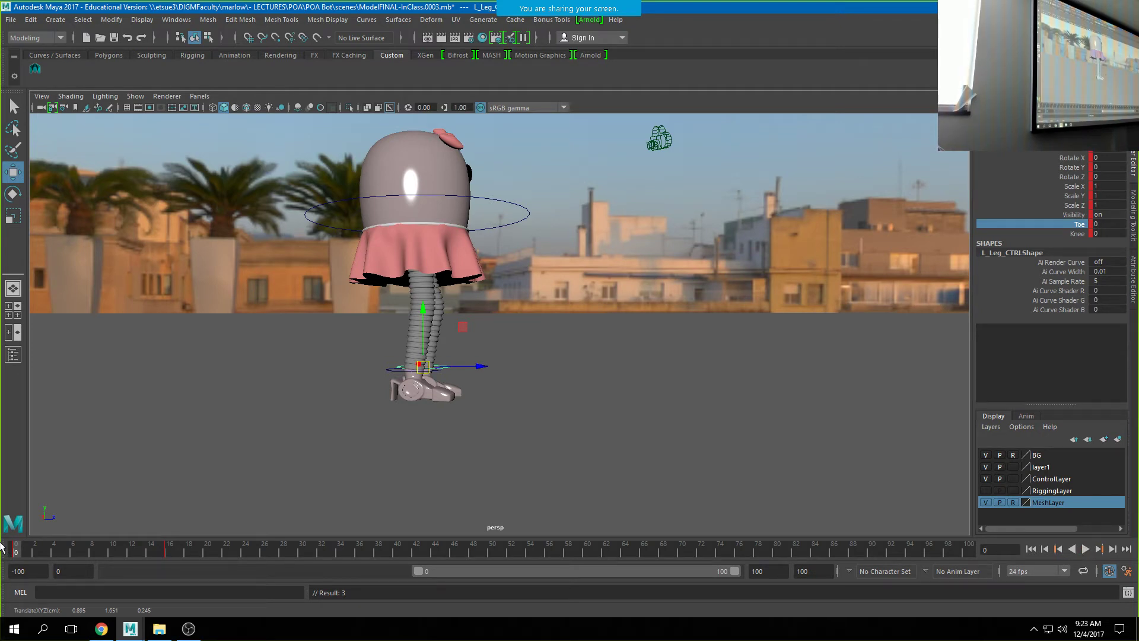
key("period")
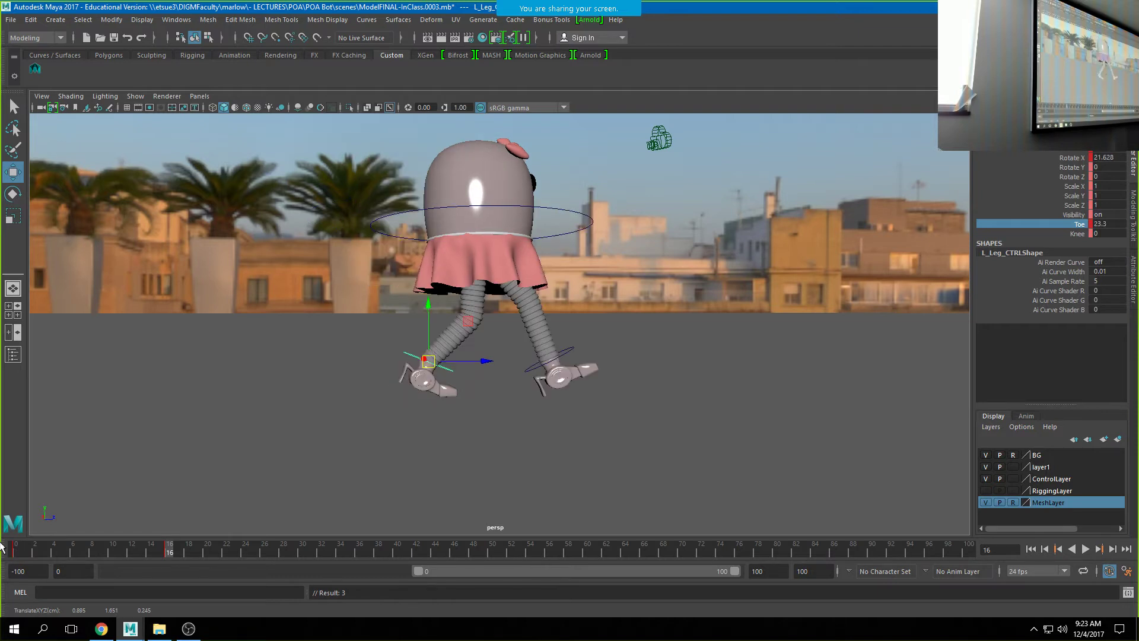
key("comma")
key("period")
key("comma")
key("period")
key("comma")
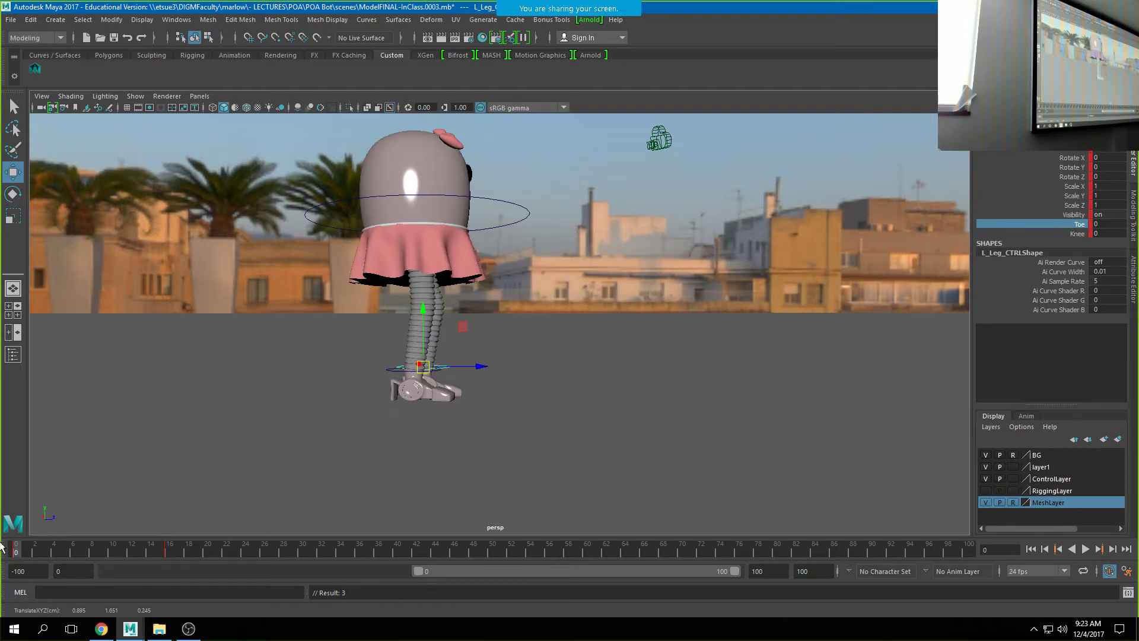
key("period")
key("comma")
key("period")
key("comma")
key("period")
key("comma")
key("period")
key("comma")
key("period")
key("comma")
key("period")
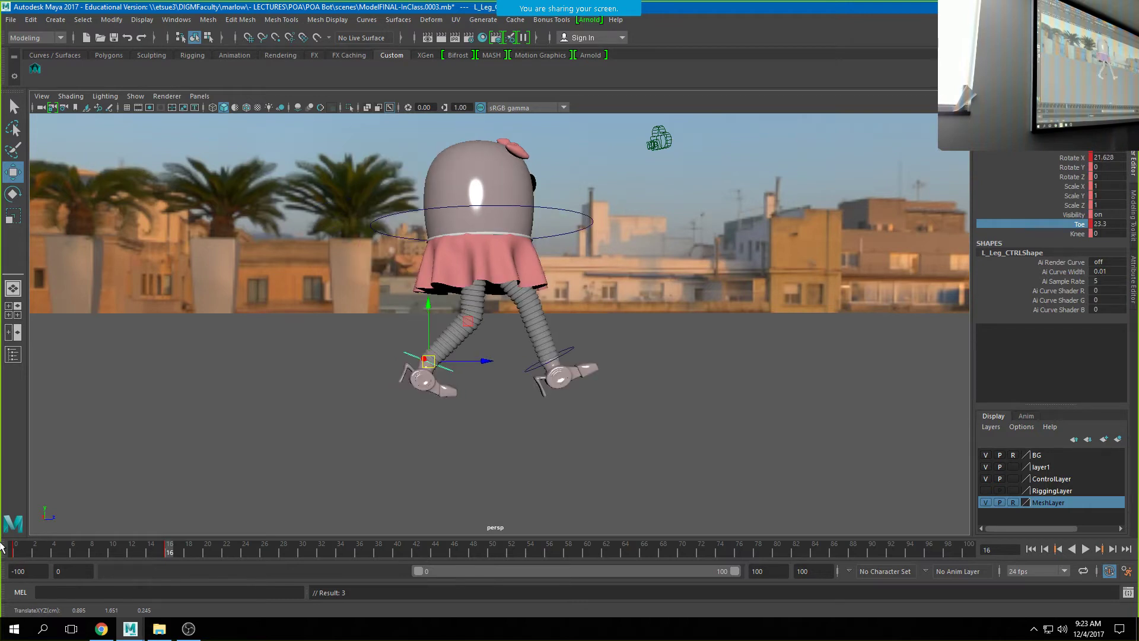
Nudge the hips control slightly and rotate it to about 0.7 degrees around Z to level the hips at frame 16.
left_click(516, 217)
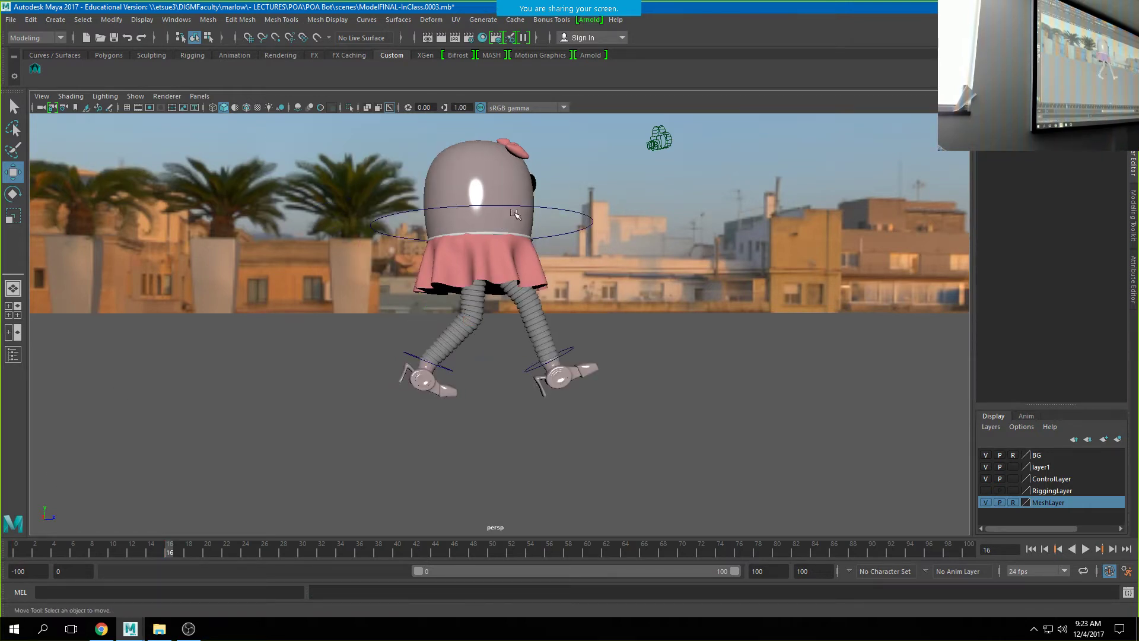
left_click(533, 207)
left_click_drag(485, 223, 487, 223)
left_click_drag(699, 387, 577, 371, "alt")
left_click(561, 369)
left_click(640, 217)
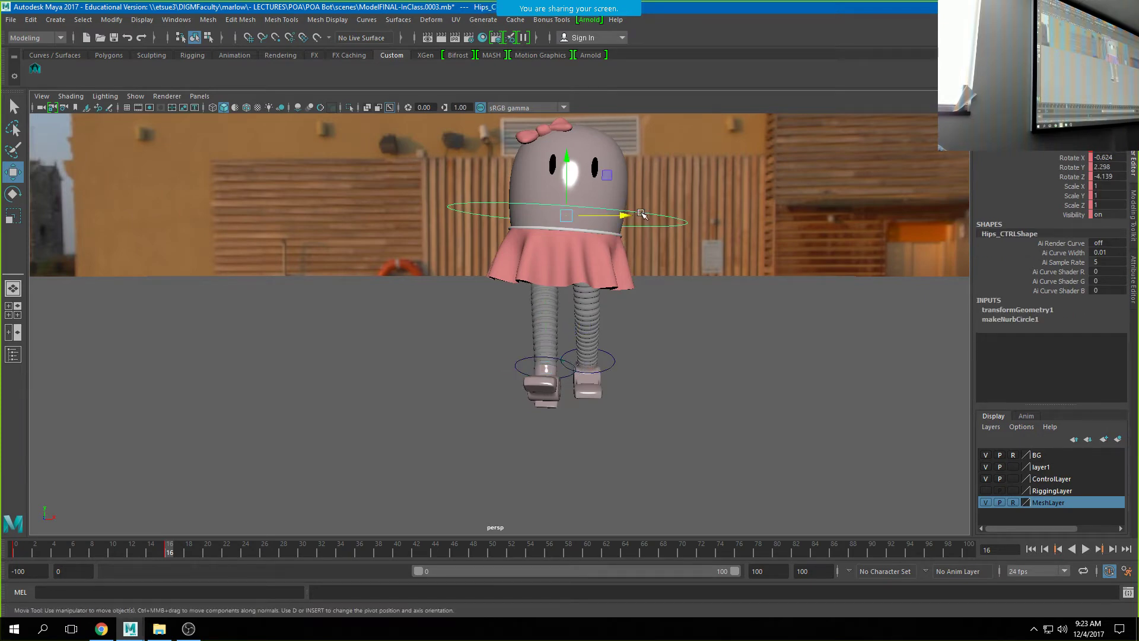
key("e")
left_click_drag(587, 261, 653, 301)
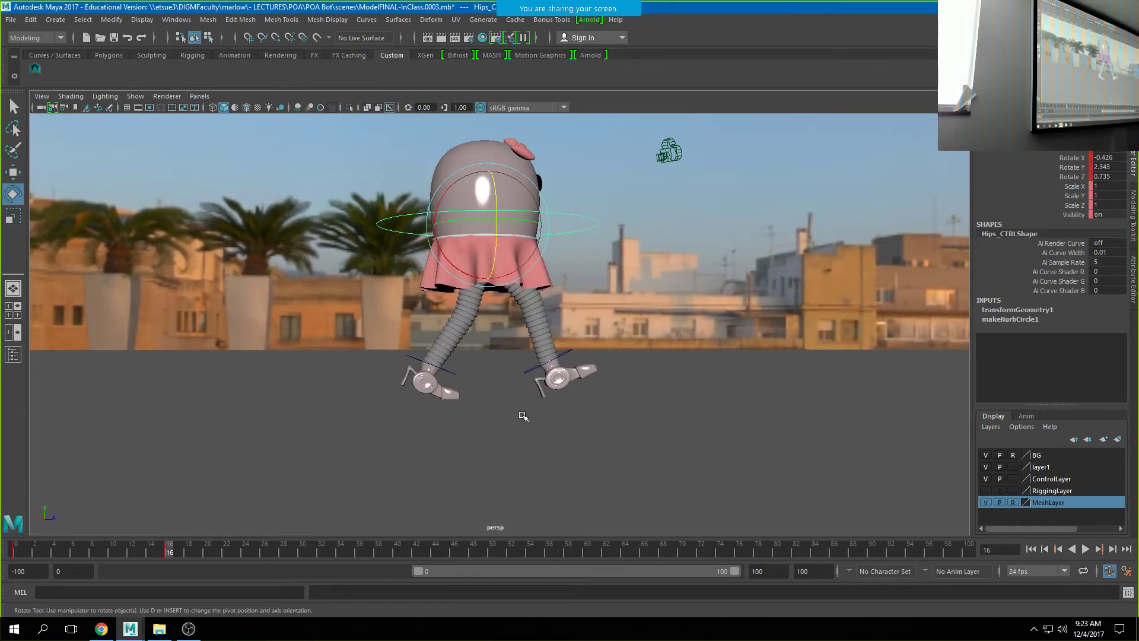
Move the left leg control slightly forward, to about 0.43 along Z, at frame 16.
scroll(465, 425, "up", 5)
middle_click_drag(466, 436, 576, 319, "alt")
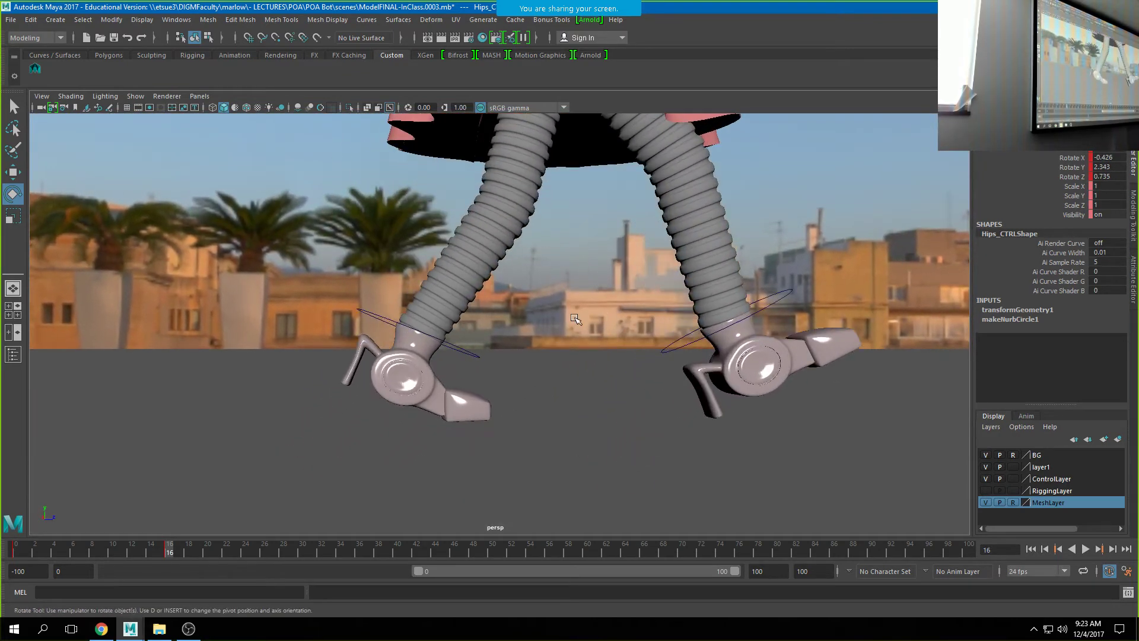
key("comma")
key("period")
left_click(468, 351)
key("w")
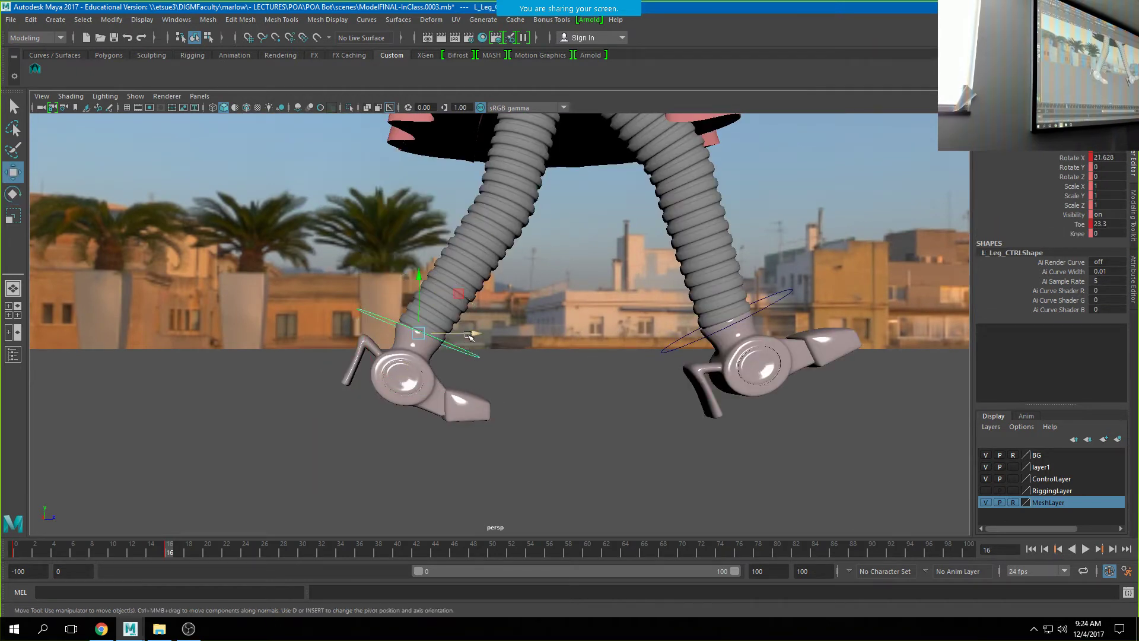
left_click_drag(469, 336, 480, 337)
Flip between the keys at frames 0 and 16 to check the rear foot's placement, ending on frame 16.
key("comma")
key("period")
key("comma")
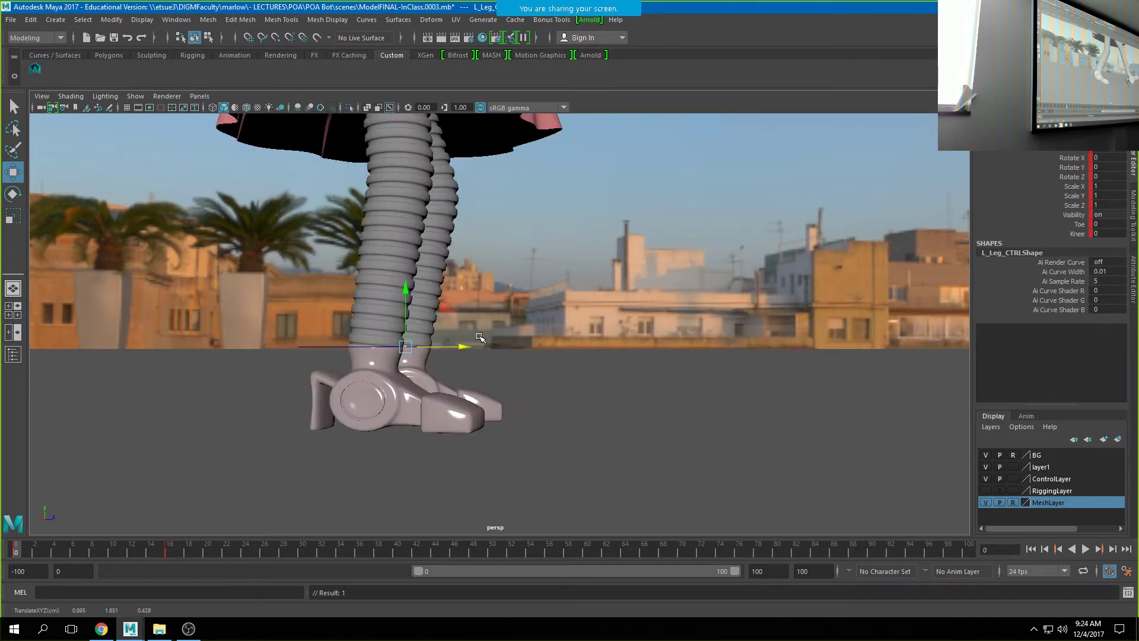
key("period")
key("comma")
key("period")
key("comma")
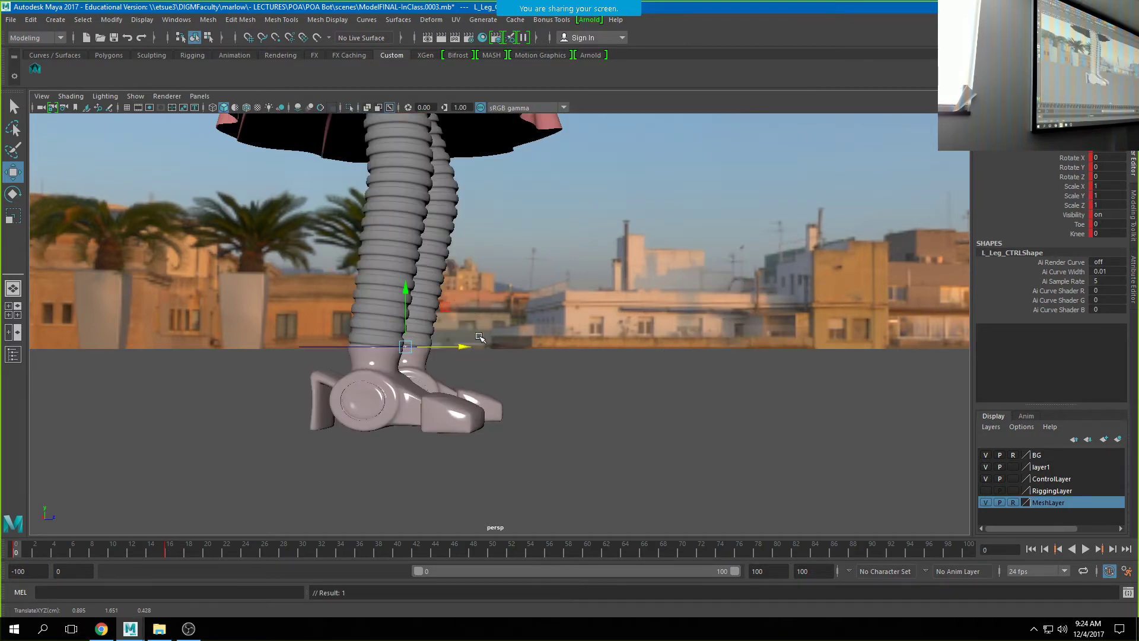
key("period")
Shift the hips control slightly forward, to about 3.03 along Z, at frame 16.
scroll(585, 368, "down", 6)
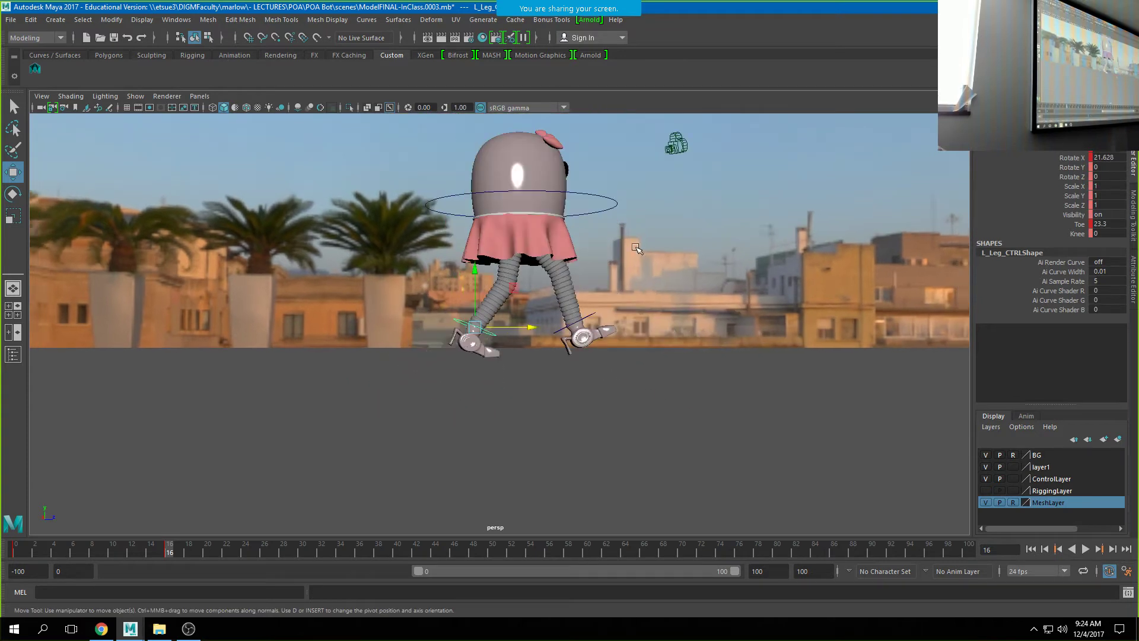
left_click(613, 201)
left_click_drag(523, 208, 529, 209)
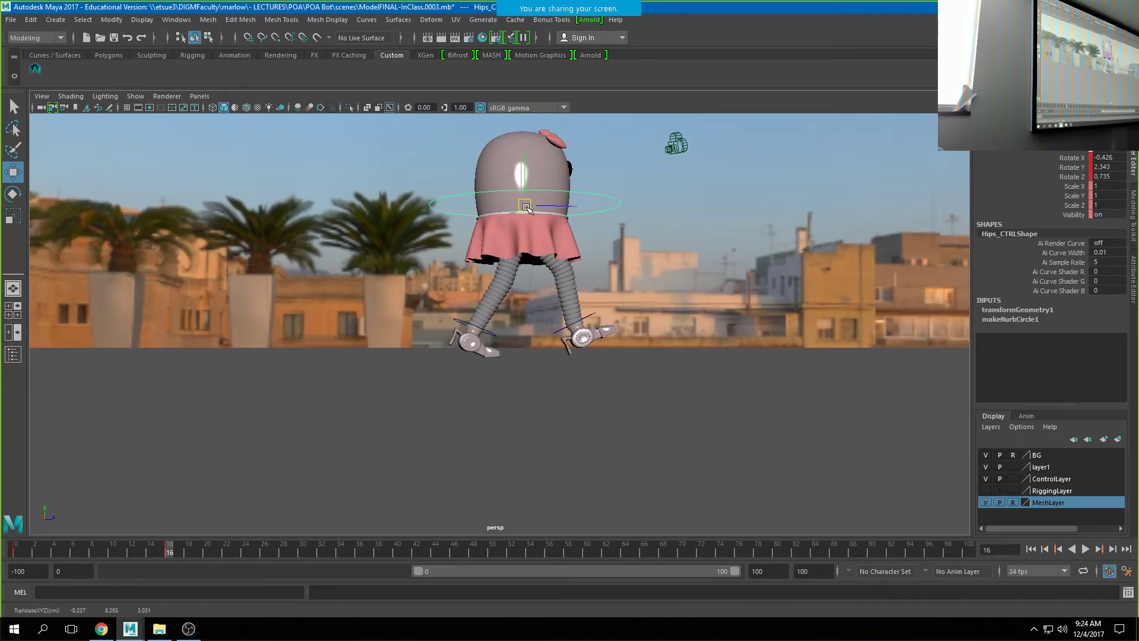
Move the right leg control forward and rotate it to about -26.7, -5.9 and 2.2 degrees in X, Y and Z.
left_click(586, 320)
left_click_drag(598, 323, 607, 321)
left_click_drag(713, 348, 586, 375, "alt")
key("e")
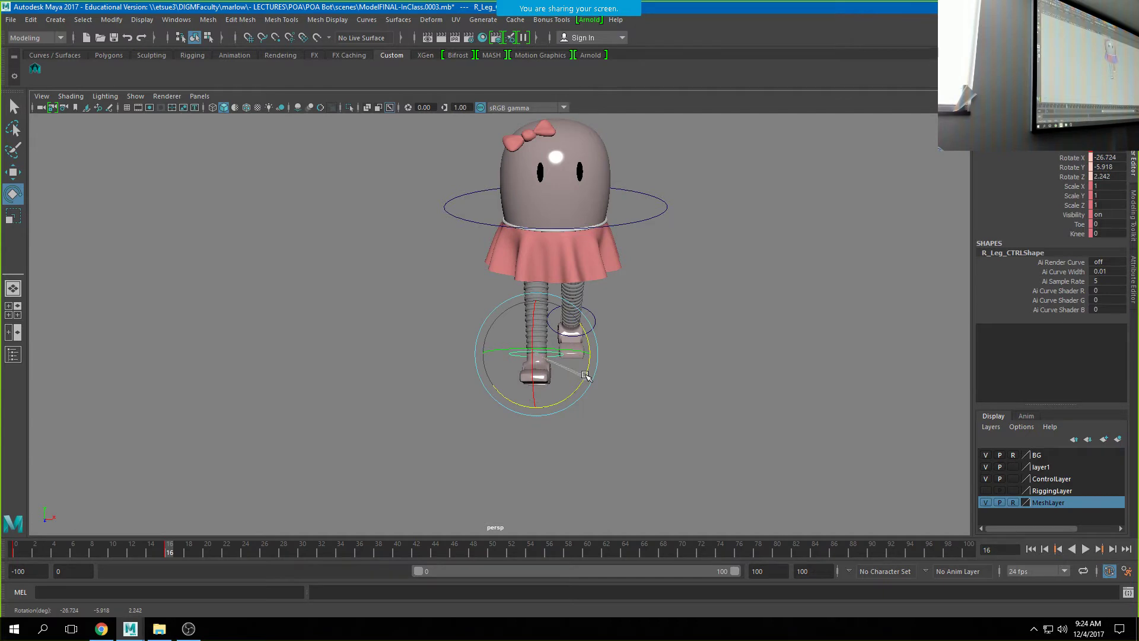
left_click_drag(682, 377, 637, 396, "alt")
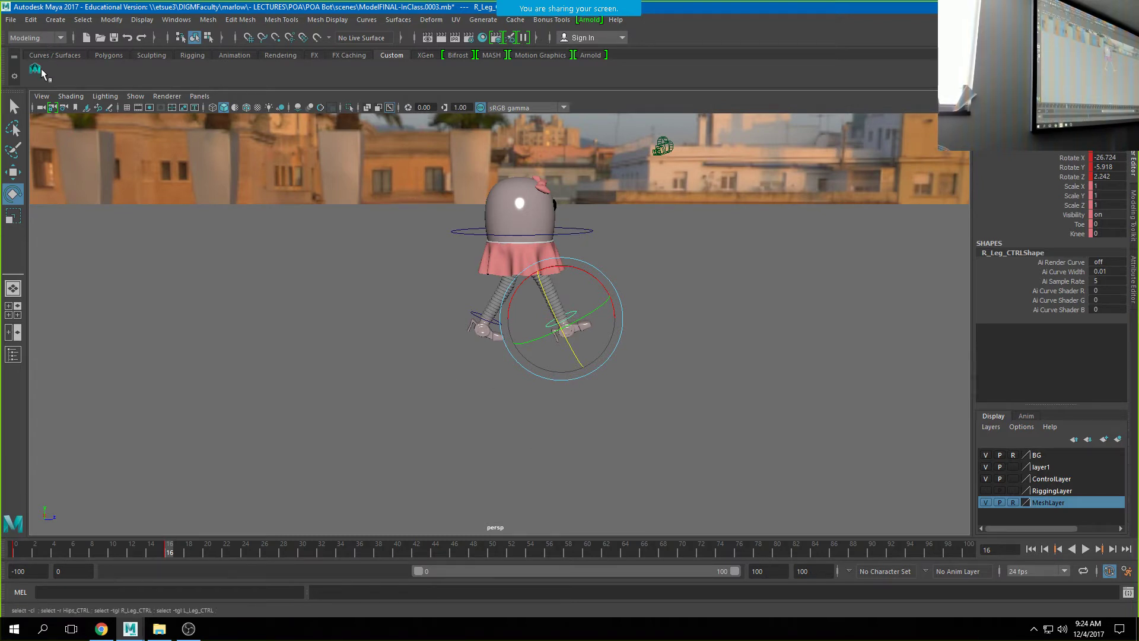
Twist the hips control to about 7.8 degrees around Y at frame 16.
left_click(705, 244)
left_click_drag(704, 244, 570, 250, "alt")
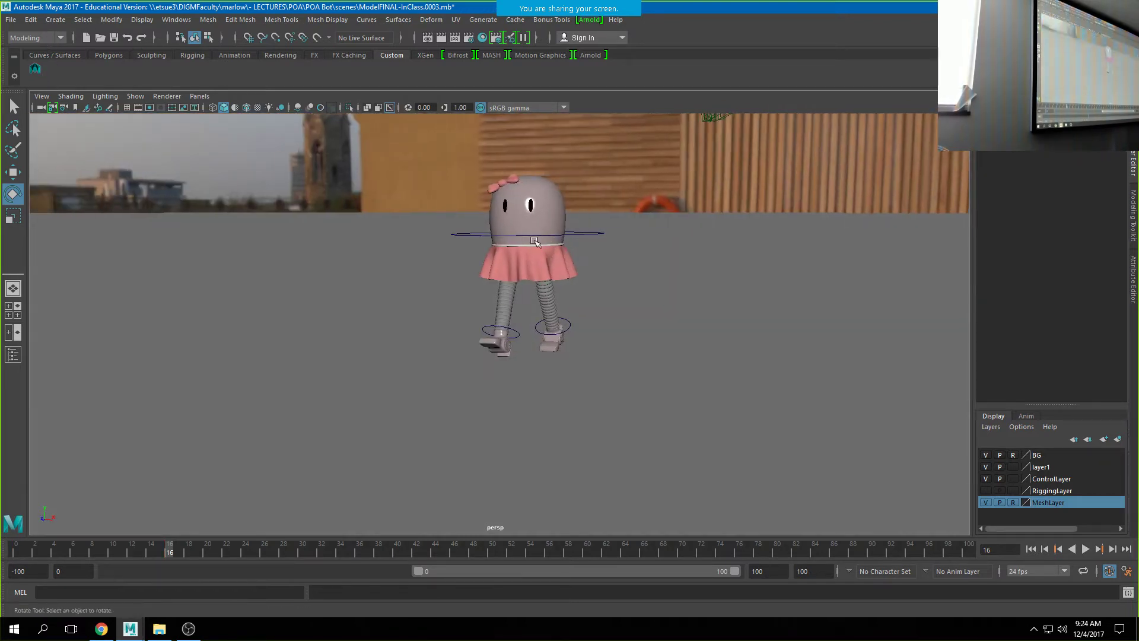
right_click_drag(570, 250, 682, 256, "alt")
left_click(595, 172)
middle_click_drag(595, 171, 556, 308, "alt")
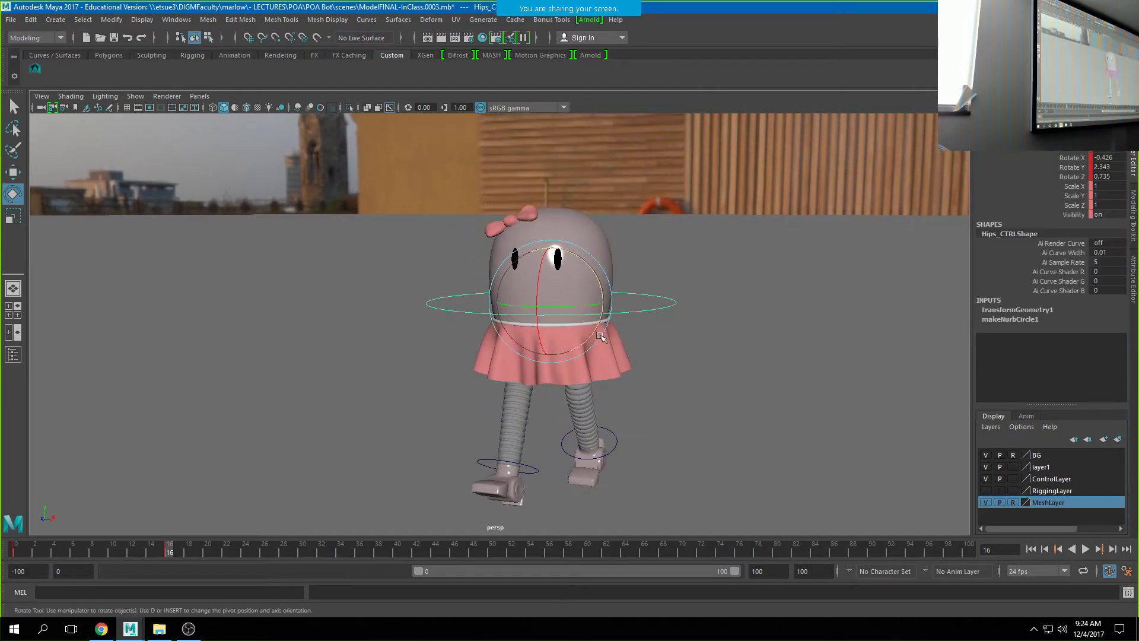
mouse_move(556, 309)
left_mouse_down()
mouse_move(492, 347)
mouse_move(558, 317)
left_mouse_up()
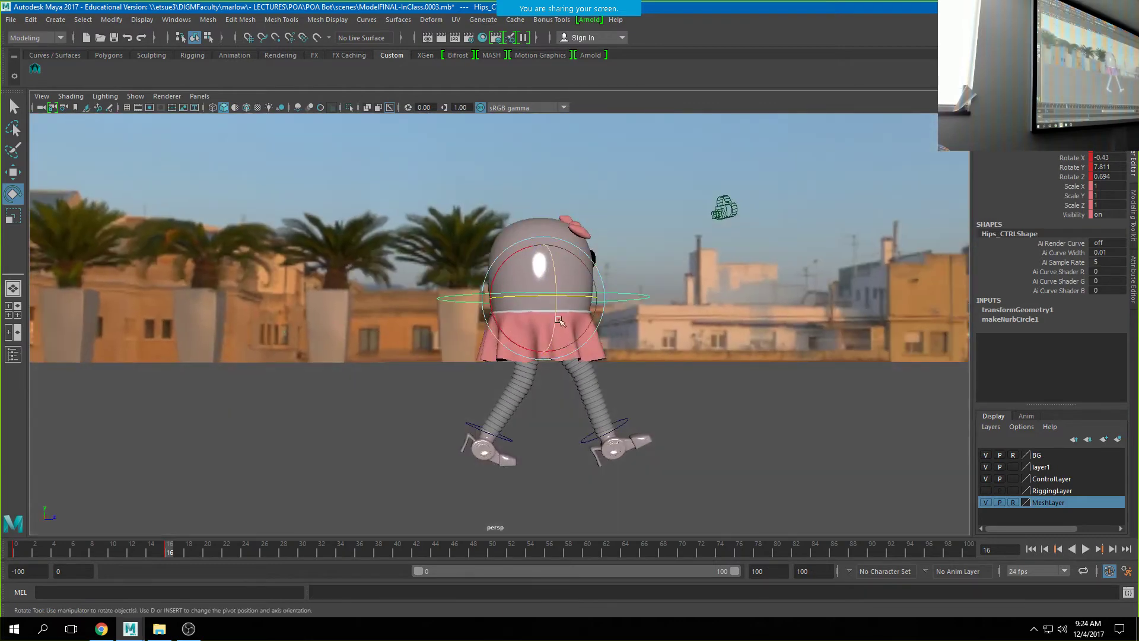
left_click_drag(668, 349, 622, 359, "alt")
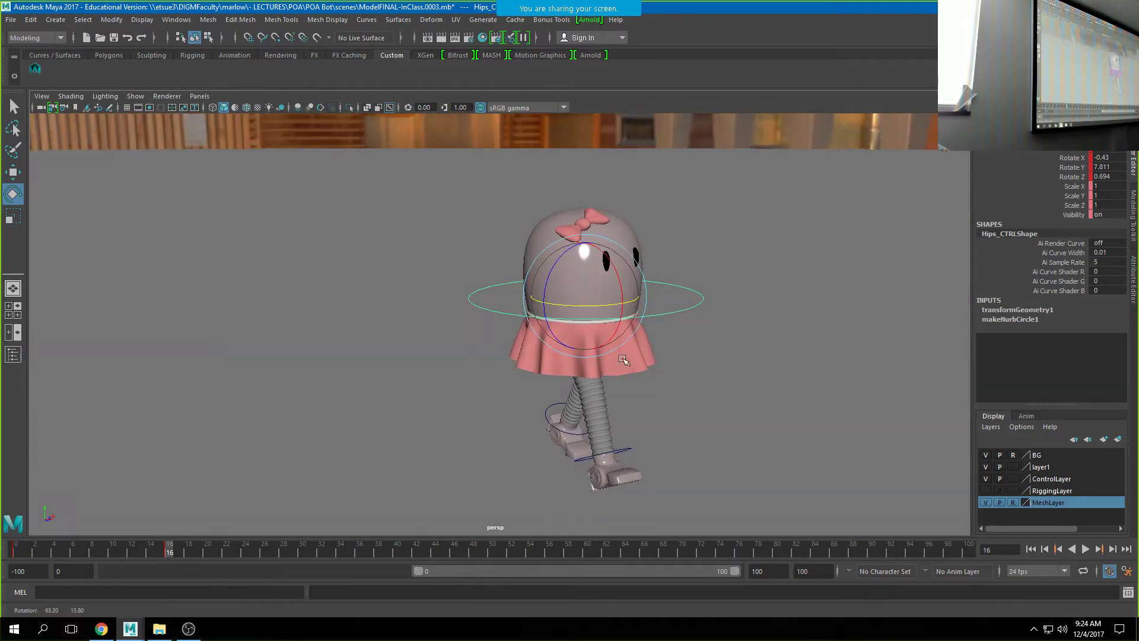
Select all rig controls, key them at frame 16, and play the animation before returning to frame 16.
left_click(36, 70)
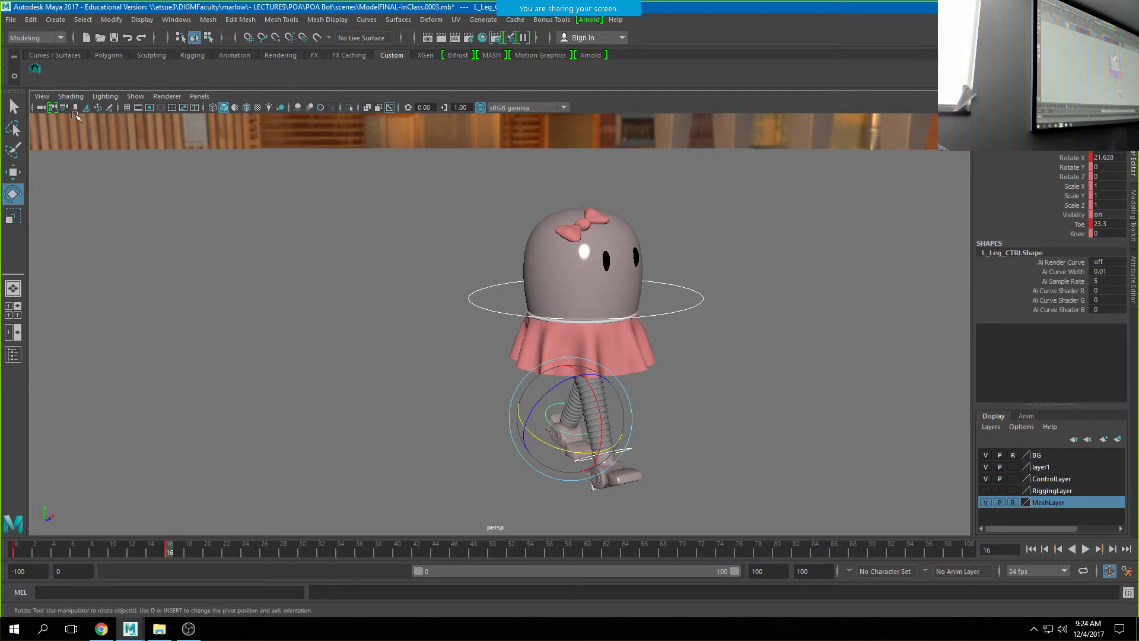
key("s")
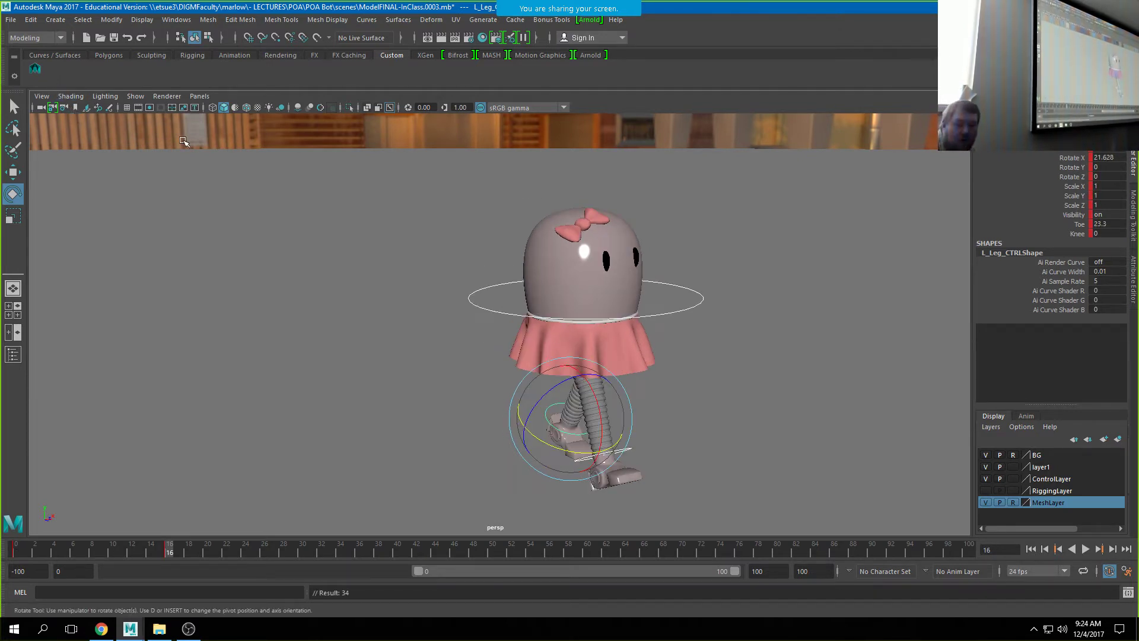
key("alt+v")
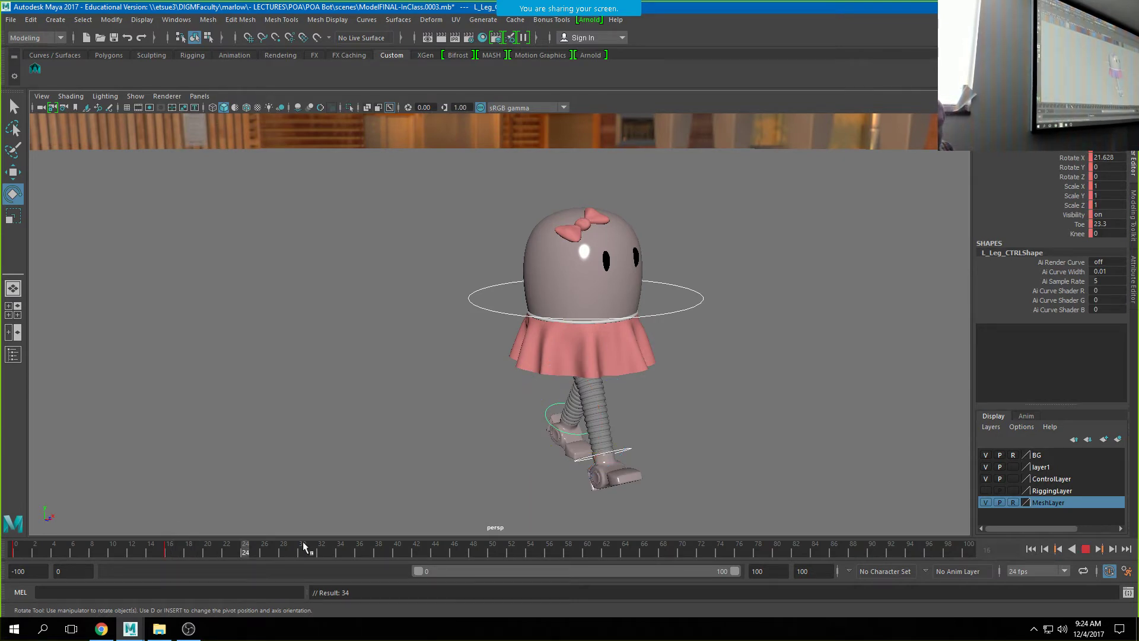
left_click_drag(487, 548, 170, 560)
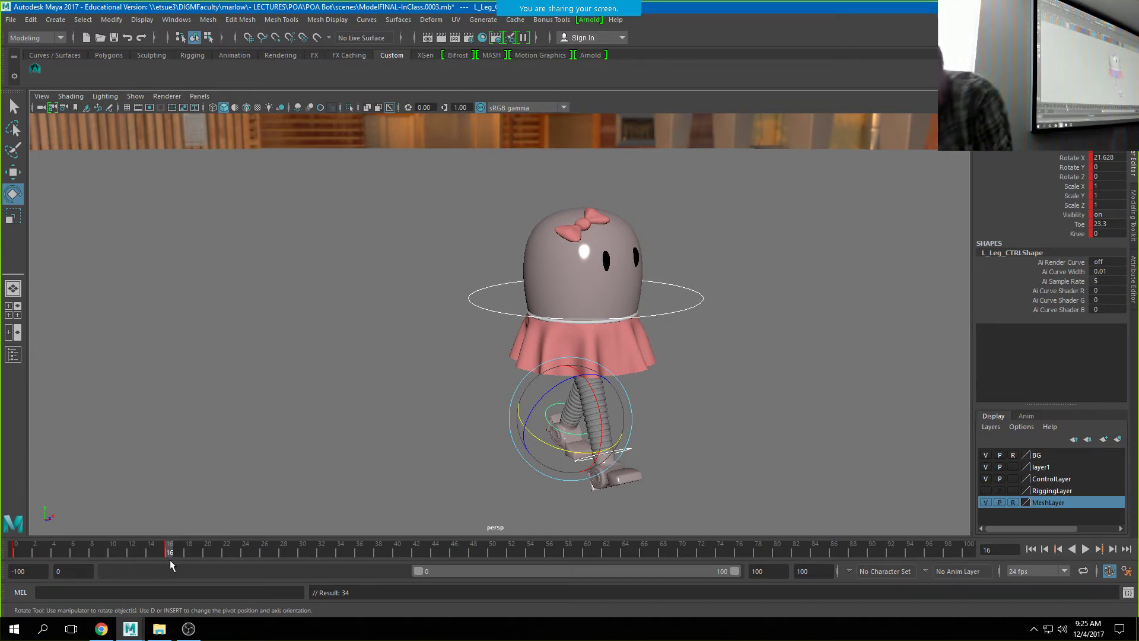
Switch to Chrome and open the walk cycle reference image with the numbered frame timeline.
left_click(107, 632)
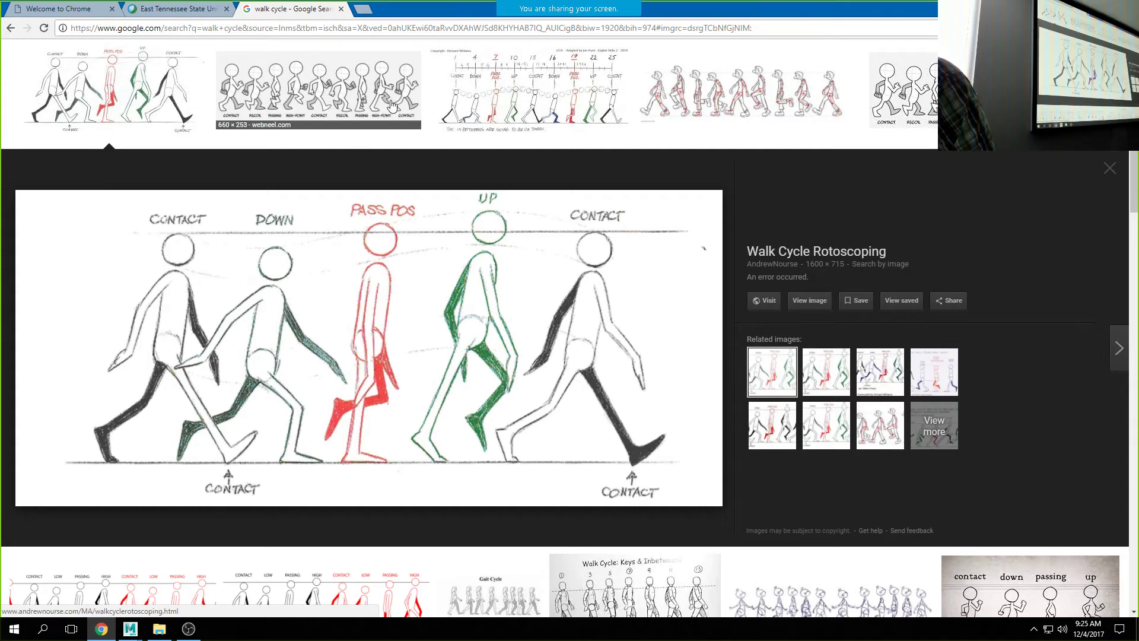
left_click(534, 92)
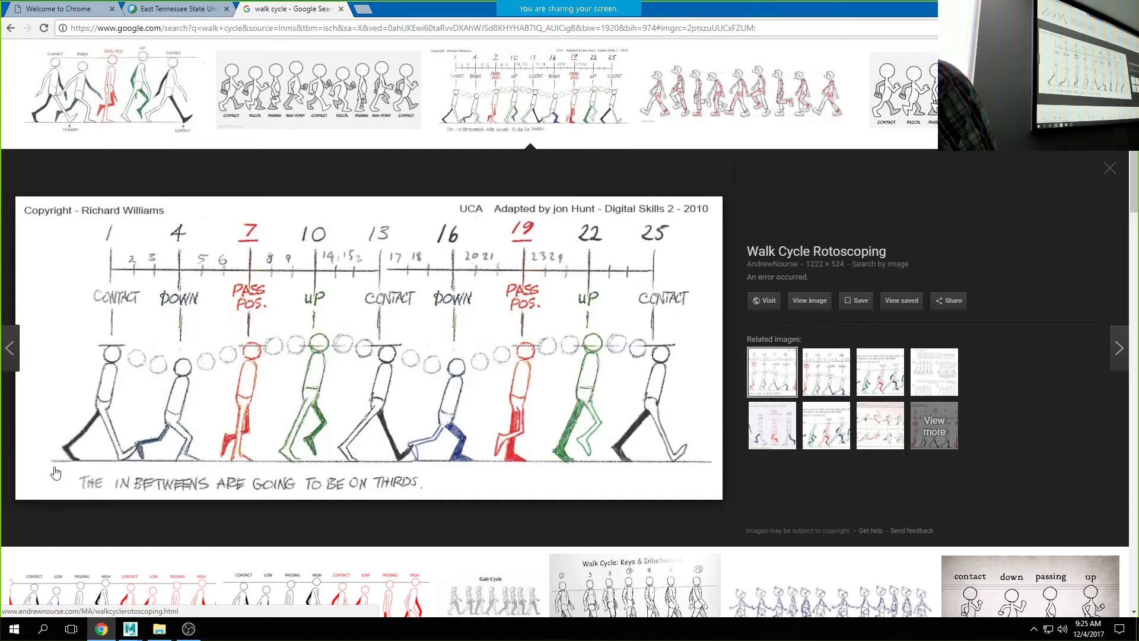
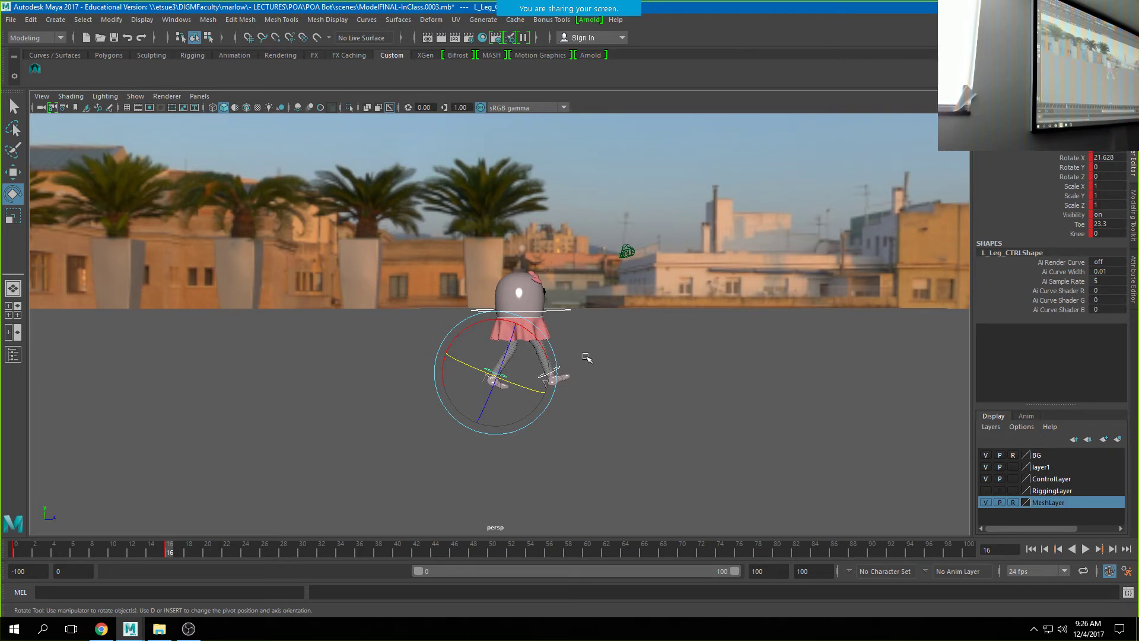
Set the current time to frame 40 for the next contact pose and view the character from the side.
key("w")
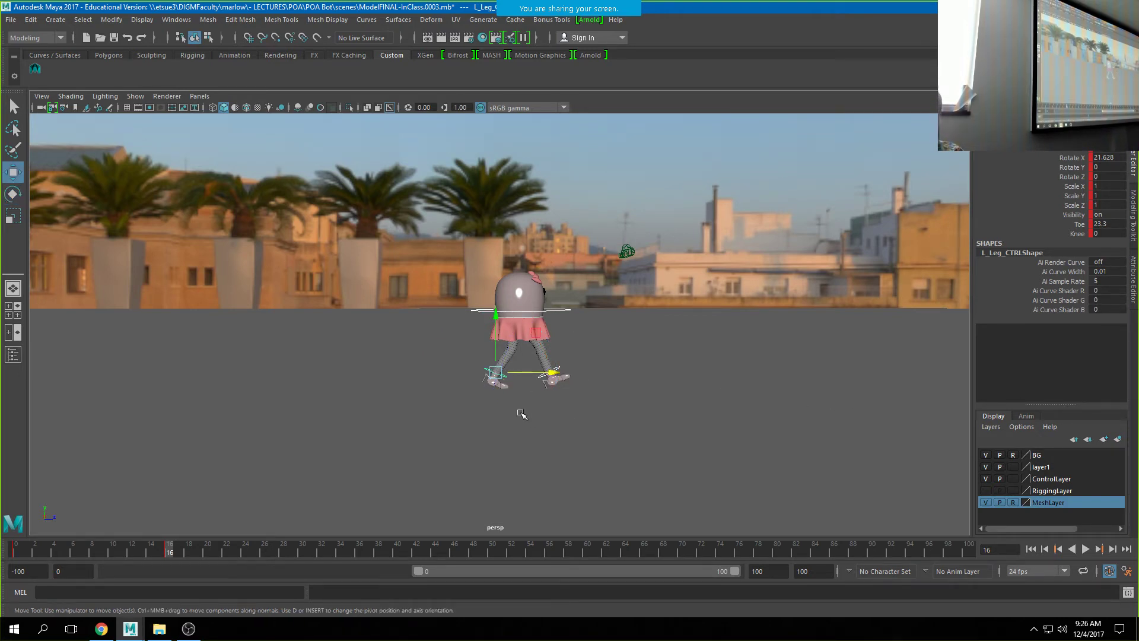
left_click_drag(522, 414, 577, 412, "alt")
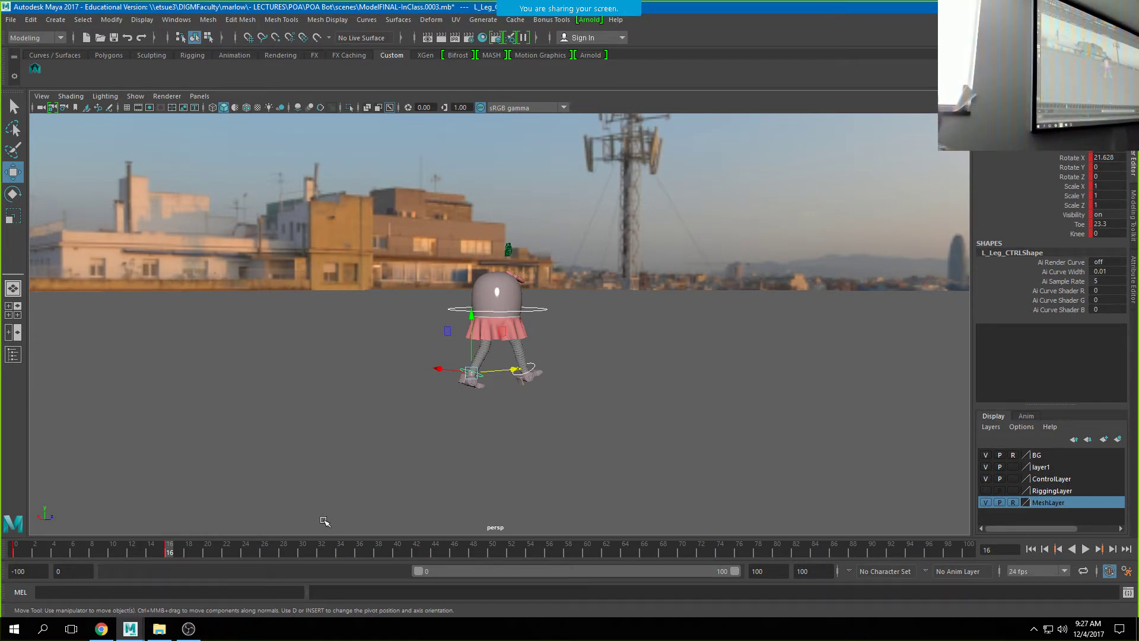
left_click(395, 549)
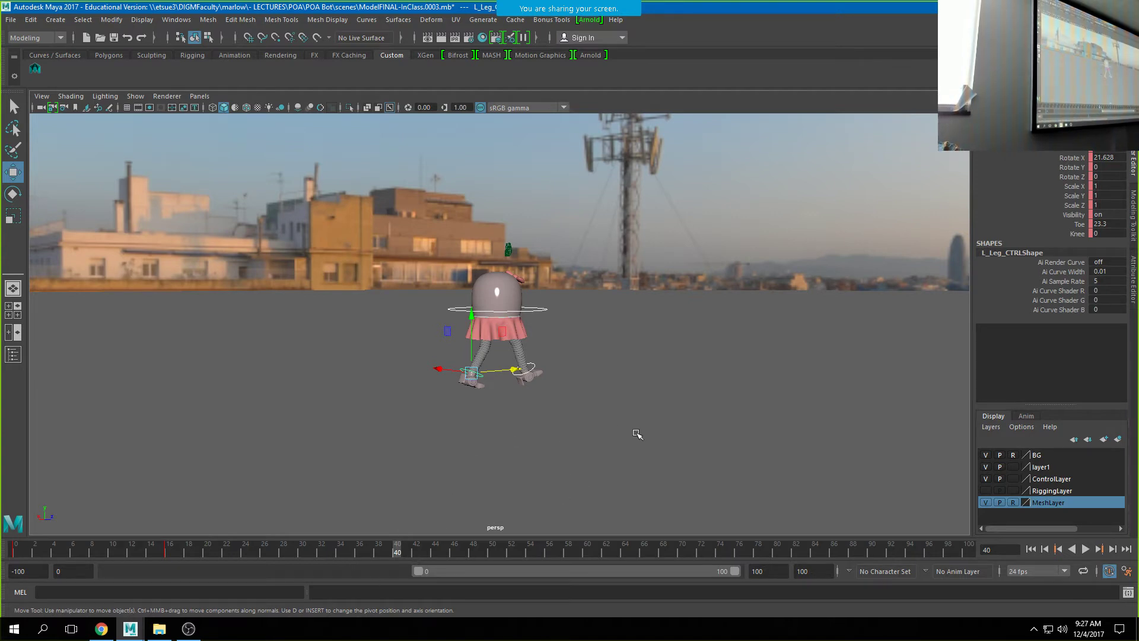
left_click_drag(564, 415, 512, 420, "alt")
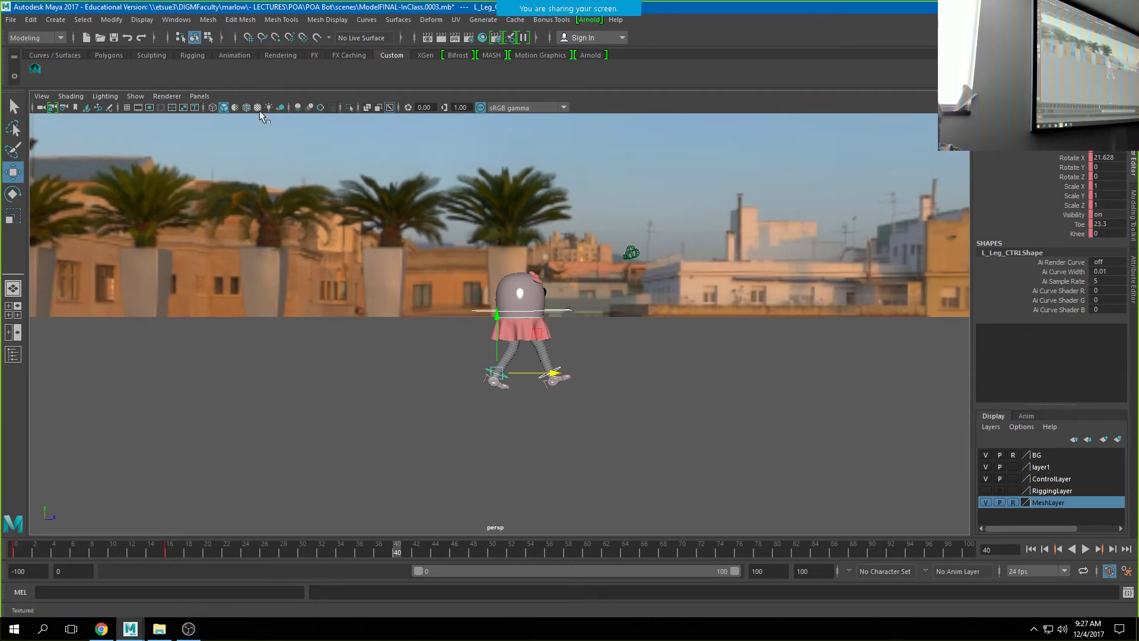
Create a polygon cube at the character's feet and stretch it along Z to a scale of about 8.26.
left_click(105, 55)
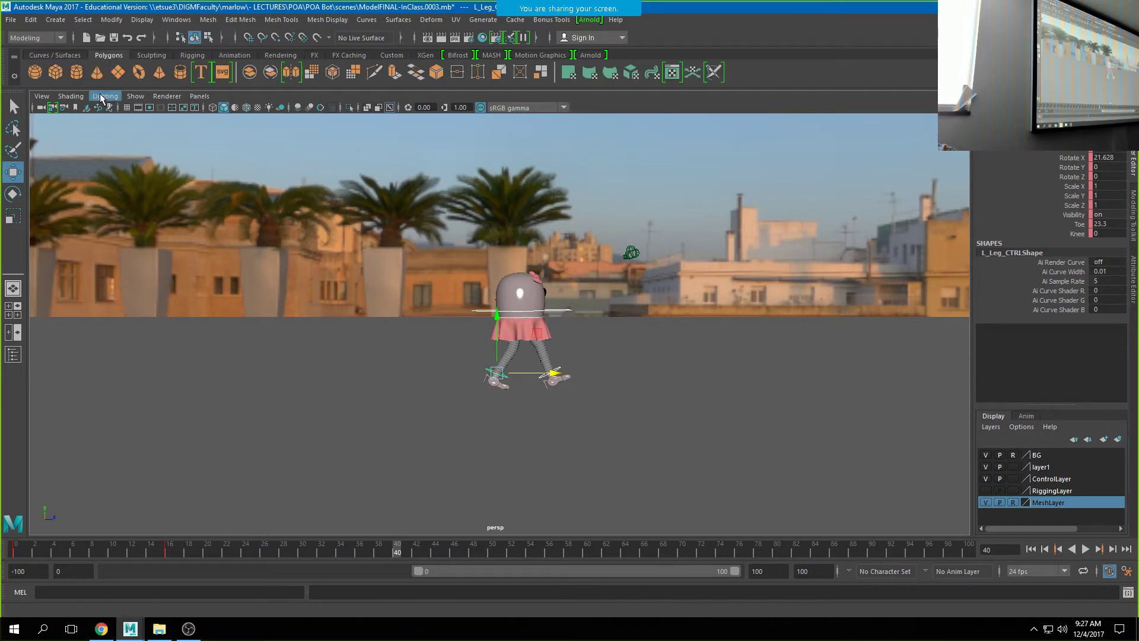
left_click(56, 73)
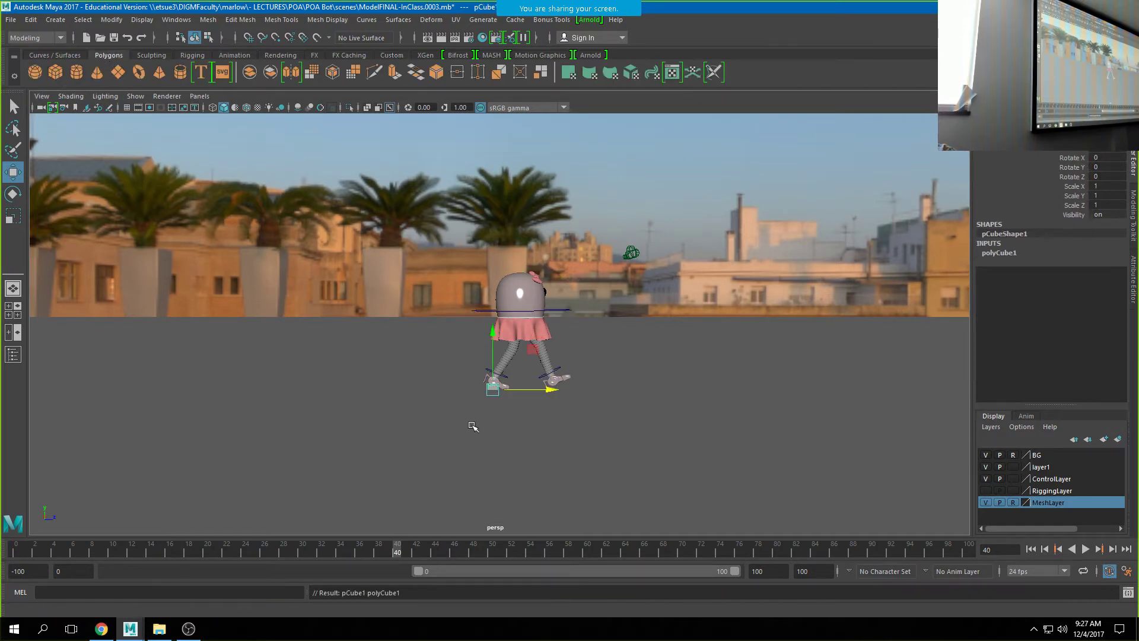
left_click_drag(473, 422, 511, 433, "alt")
right_click_drag(511, 433, 661, 415, "alt")
left_click_drag(661, 415, 418, 445, "alt")
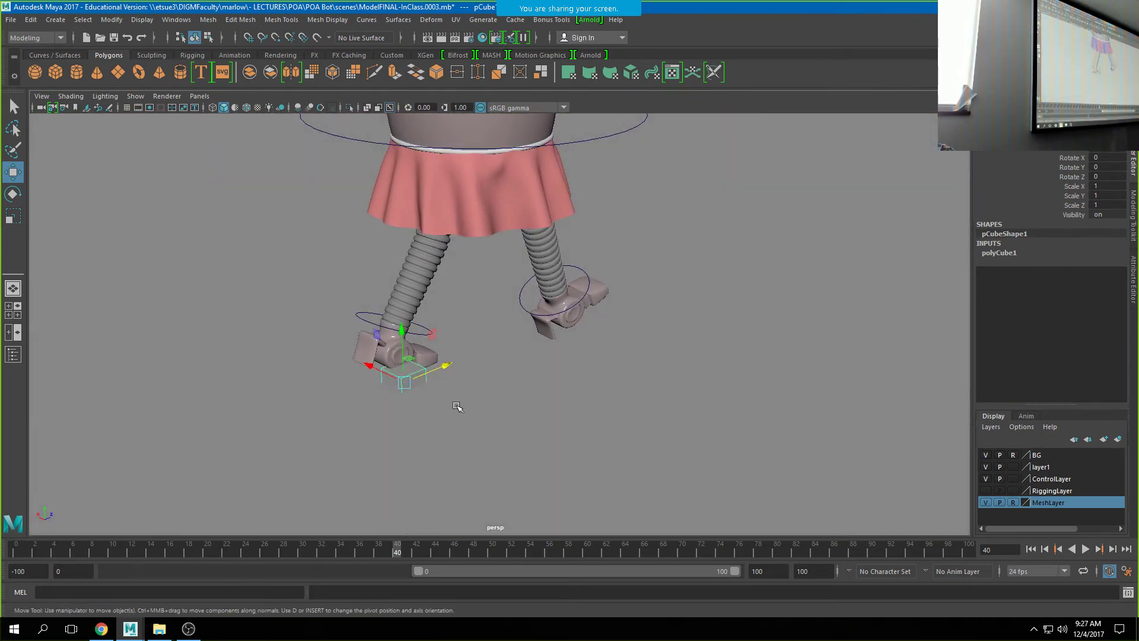
key("r")
left_click_drag(452, 361, 789, 232)
In the side view, slide the block between the two feet and set its Z scale to about 6.73 to match the stride.
key("space")
left_click_drag(629, 344, 680, 347)
key("w")
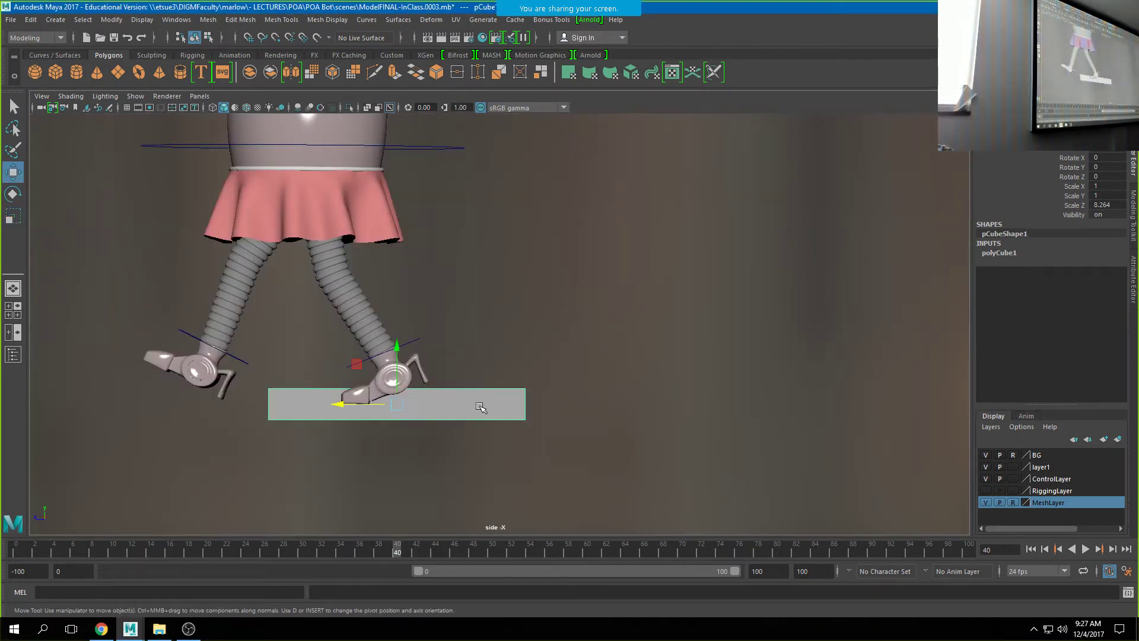
left_click_drag(354, 404, 286, 404)
key("r")
key("w")
key("r")
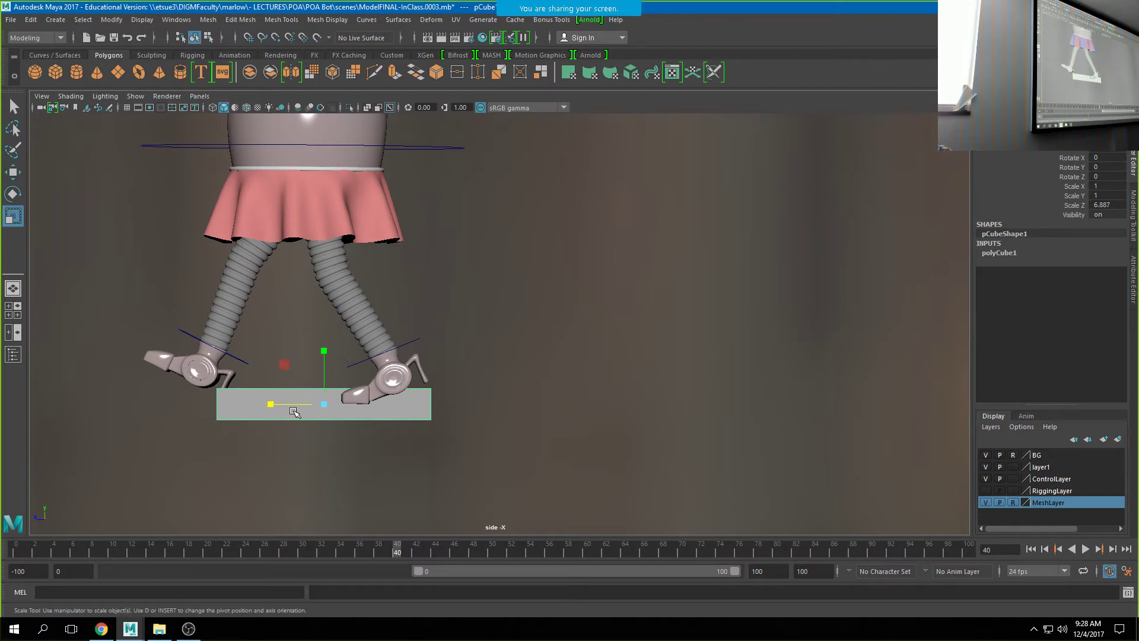
left_click(270, 405)
left_click_drag(270, 405, 271, 406)
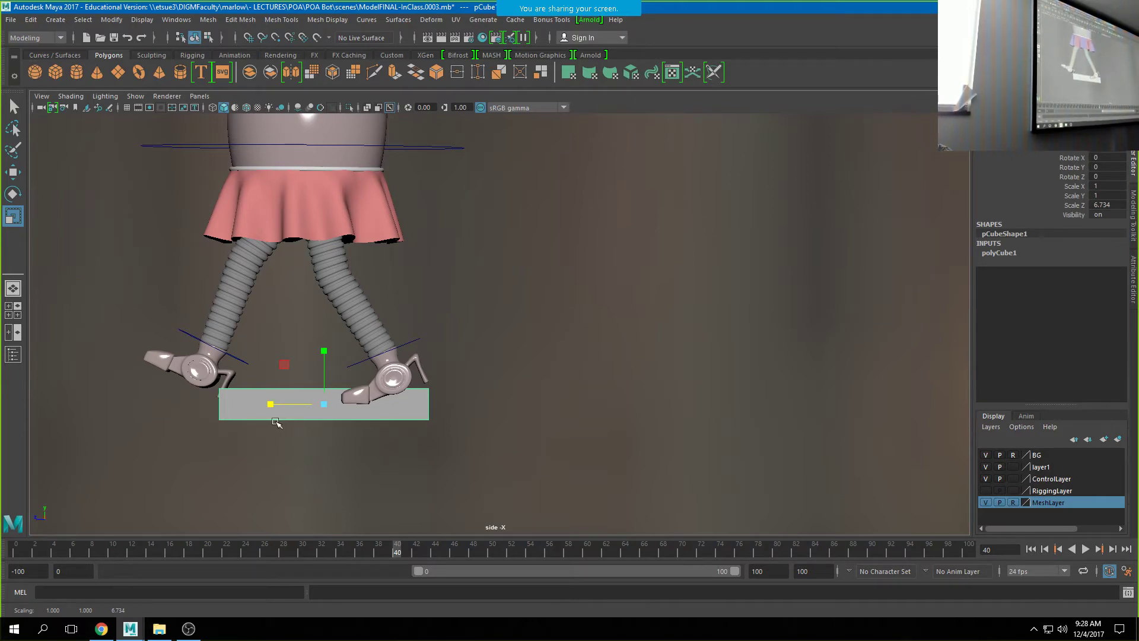
key("space")
left_click_drag(319, 412, 319, 389)
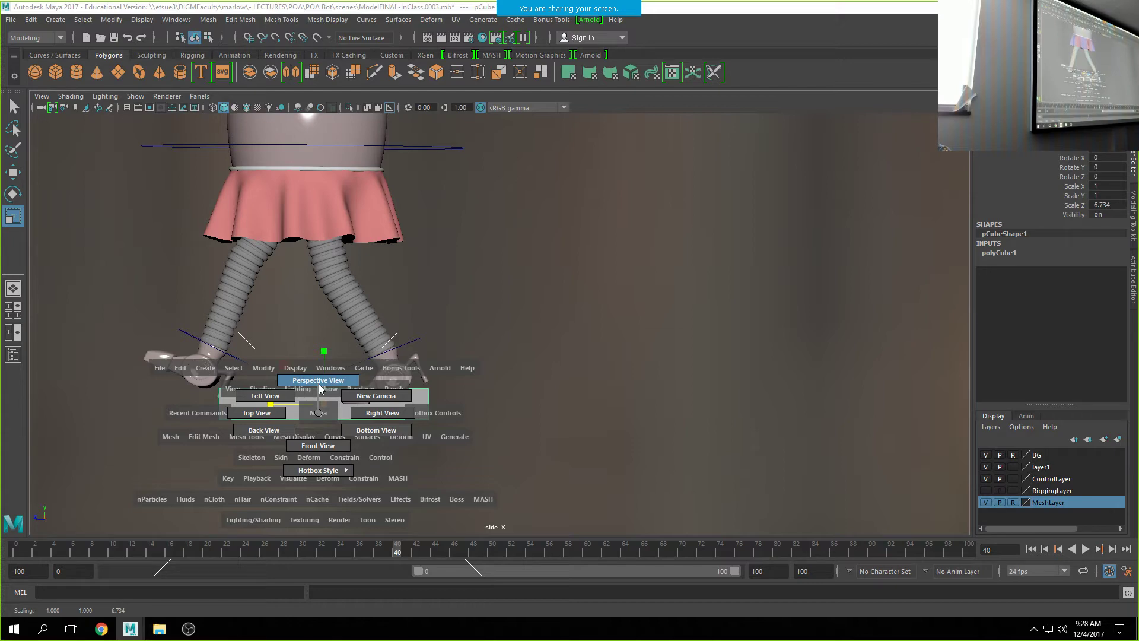
left_click_drag(318, 389, 319, 388)
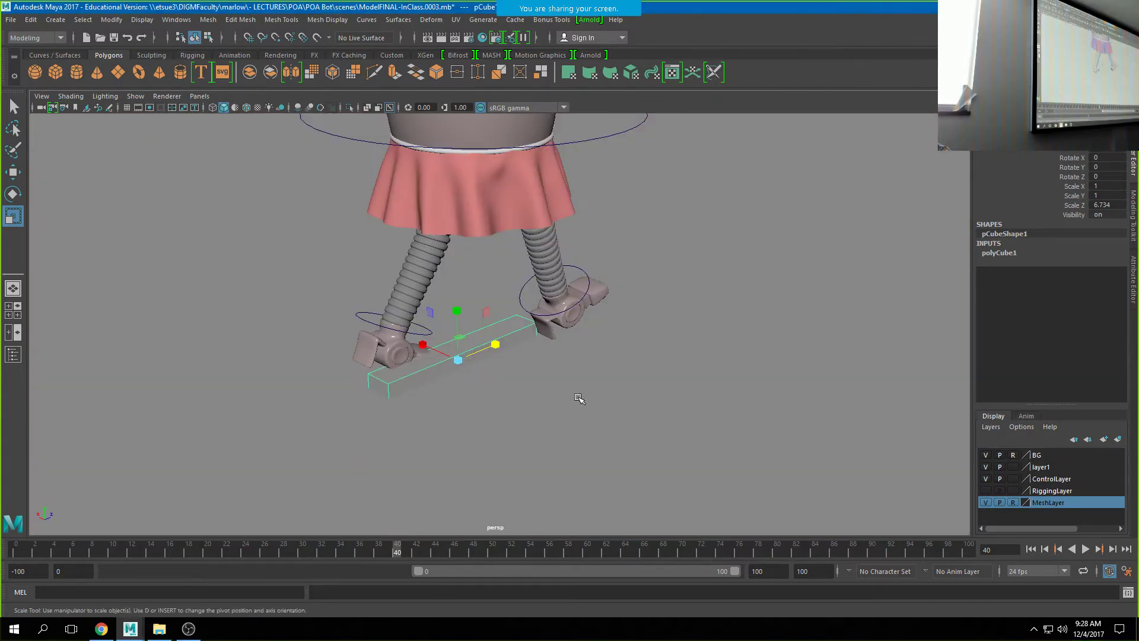
left_click_drag(579, 400, 646, 386, "alt")
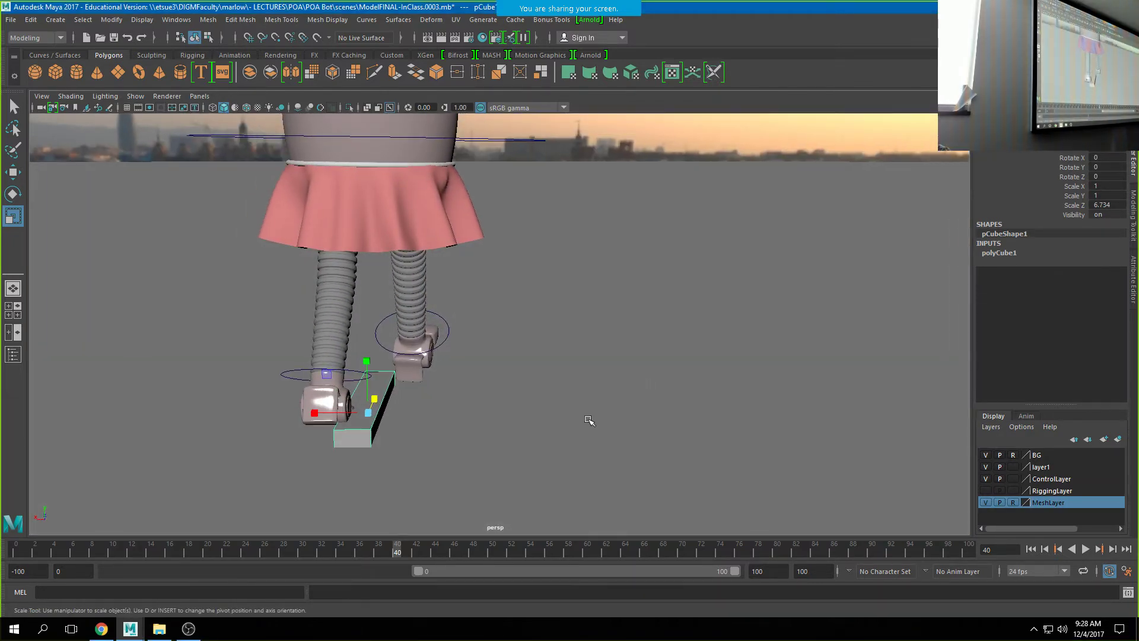
Duplicate the stride guide block twice and line the copies up end to end at Z about 9.07 and 15.80.
left_click_drag(609, 442, 475, 356, "alt")
key("ctrl+d")
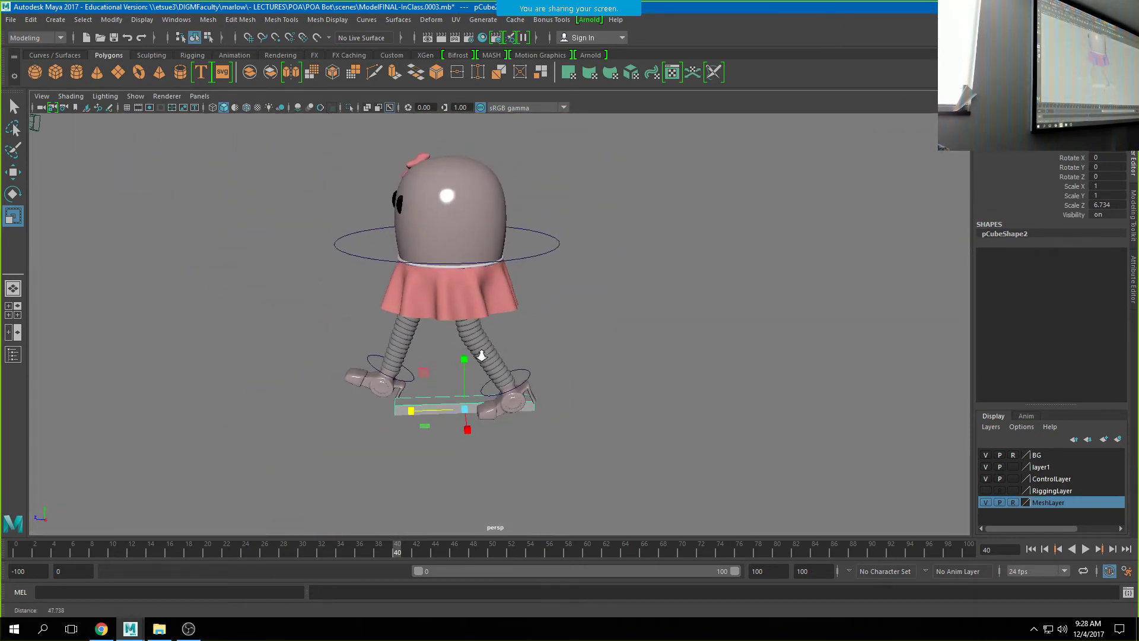
key("w")
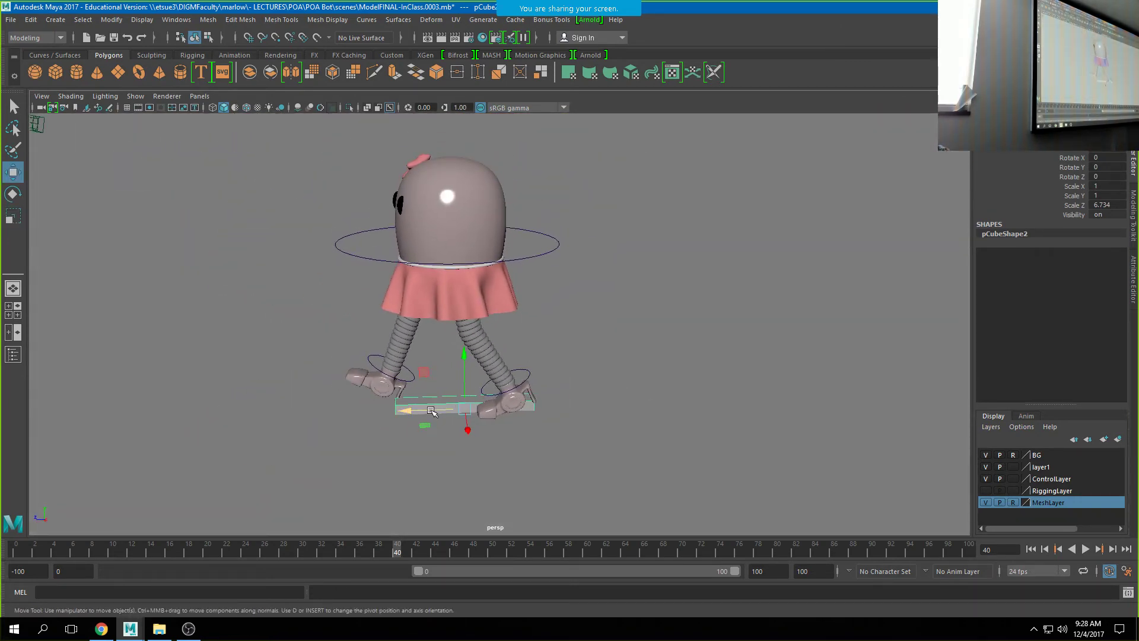
left_click_drag(436, 410, 291, 390)
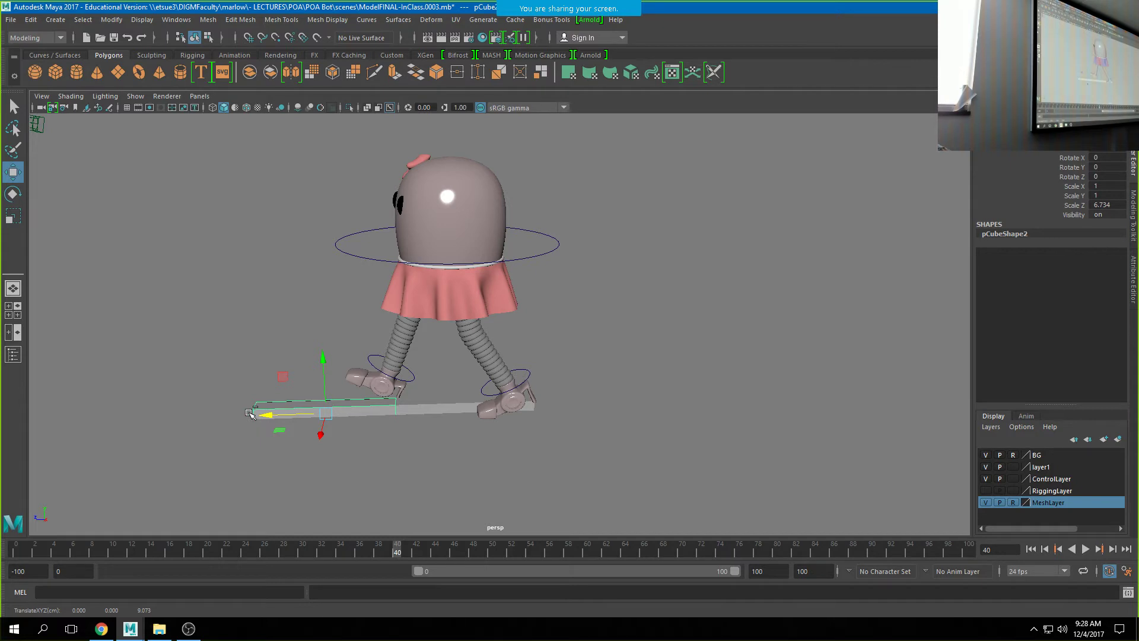
key("ctrl+d")
left_click_drag(280, 415, 135, 409)
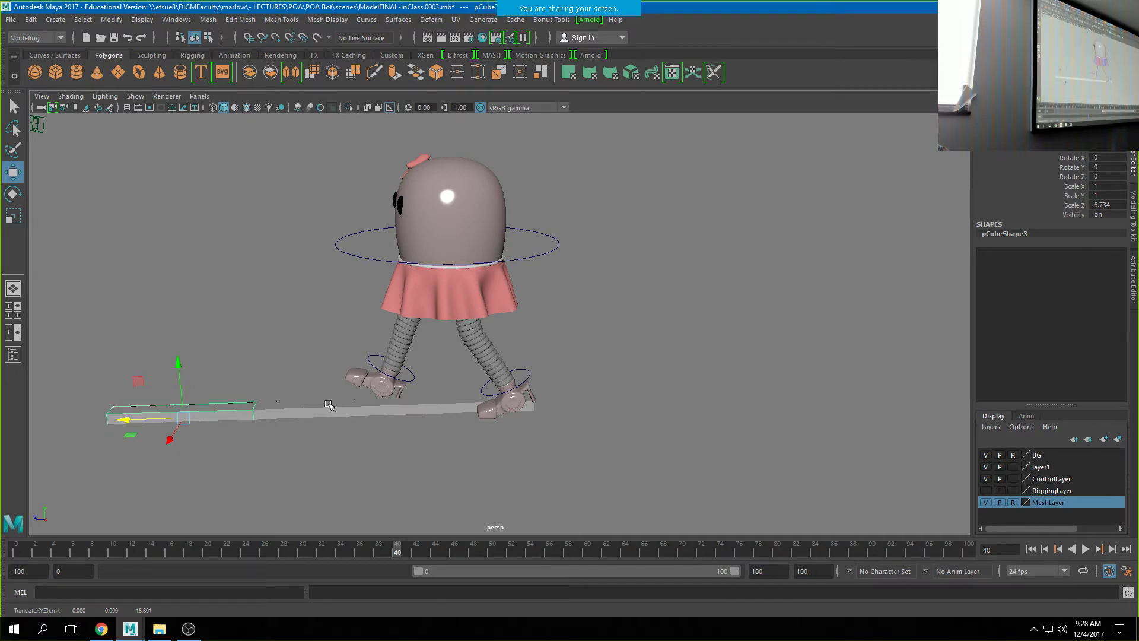
Move the hips and both leg controls together to the far end of the guide, hips at Z about 16.48, and key them at frame 40.
left_click(413, 376)
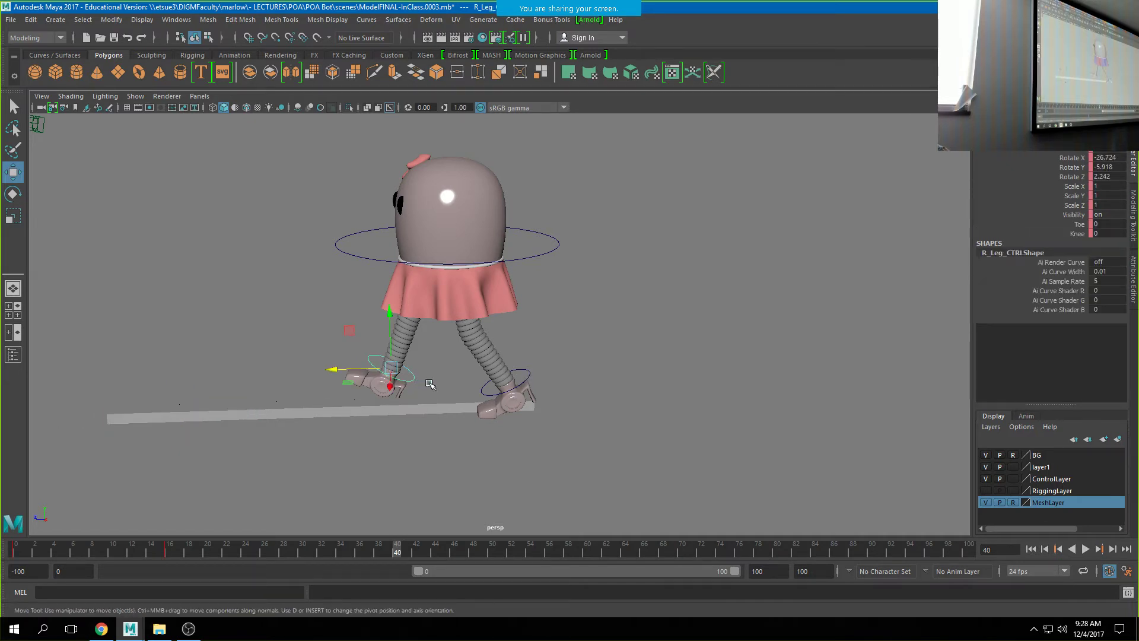
left_click(530, 376)
left_click(552, 250)
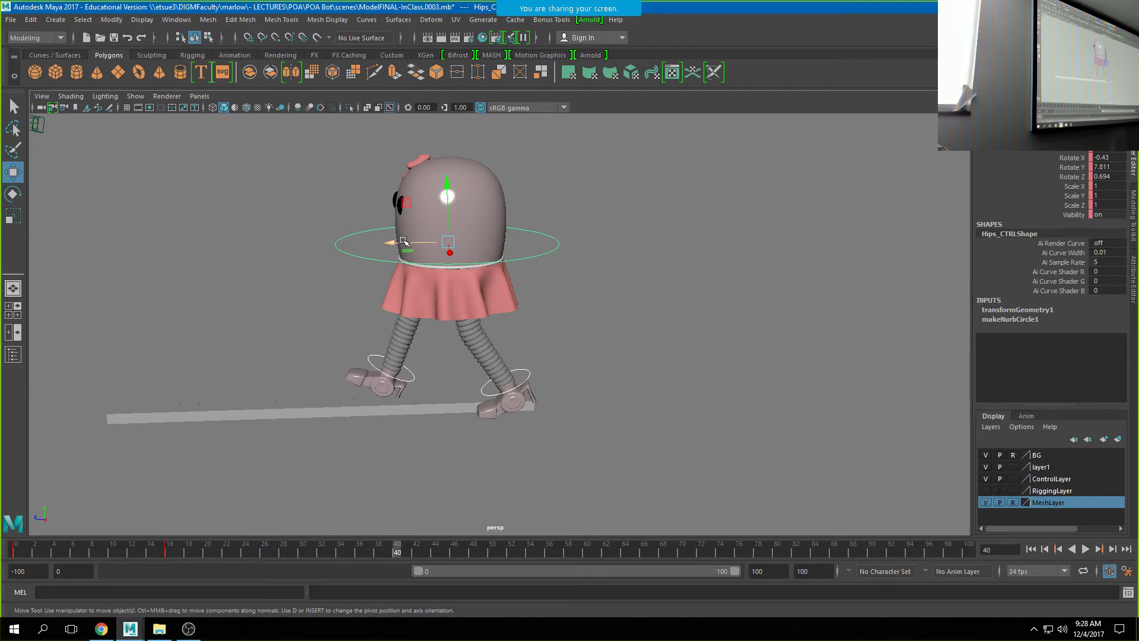
left_click_drag(403, 242, 102, 241)
key("s")
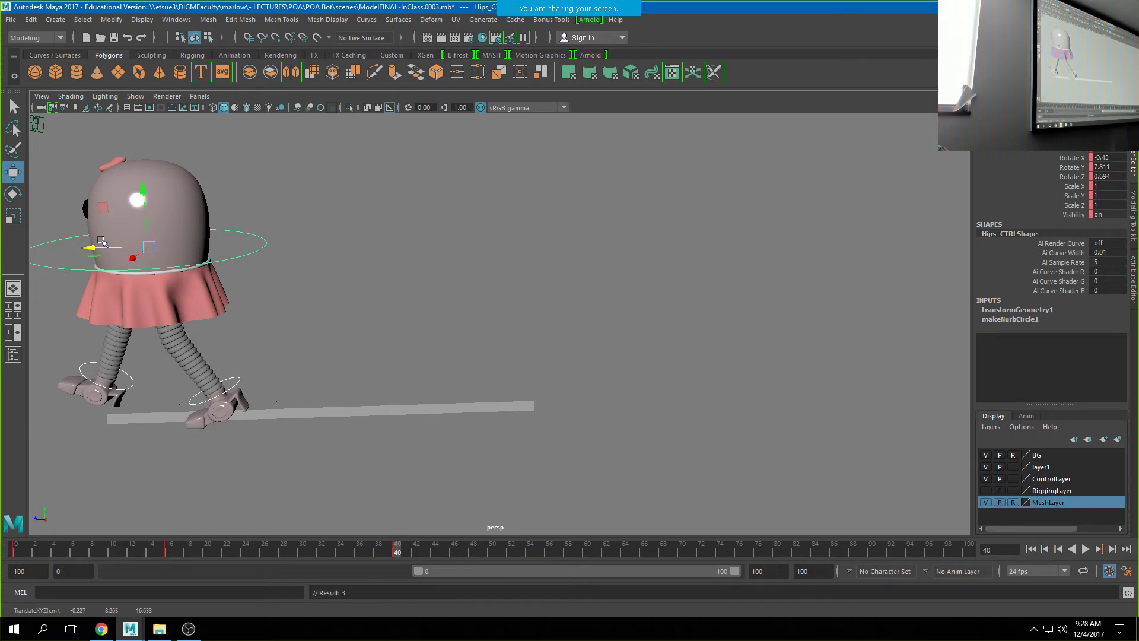
left_click_drag(115, 401, 147, 374, "alt")
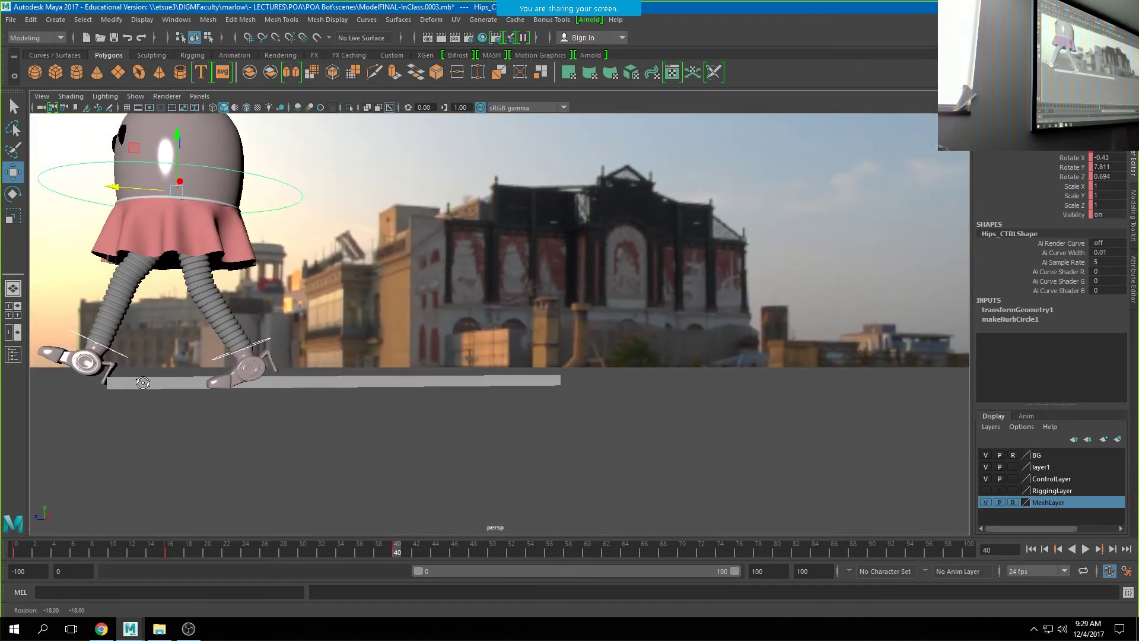
left_click_drag(119, 188, 123, 187)
key("s")
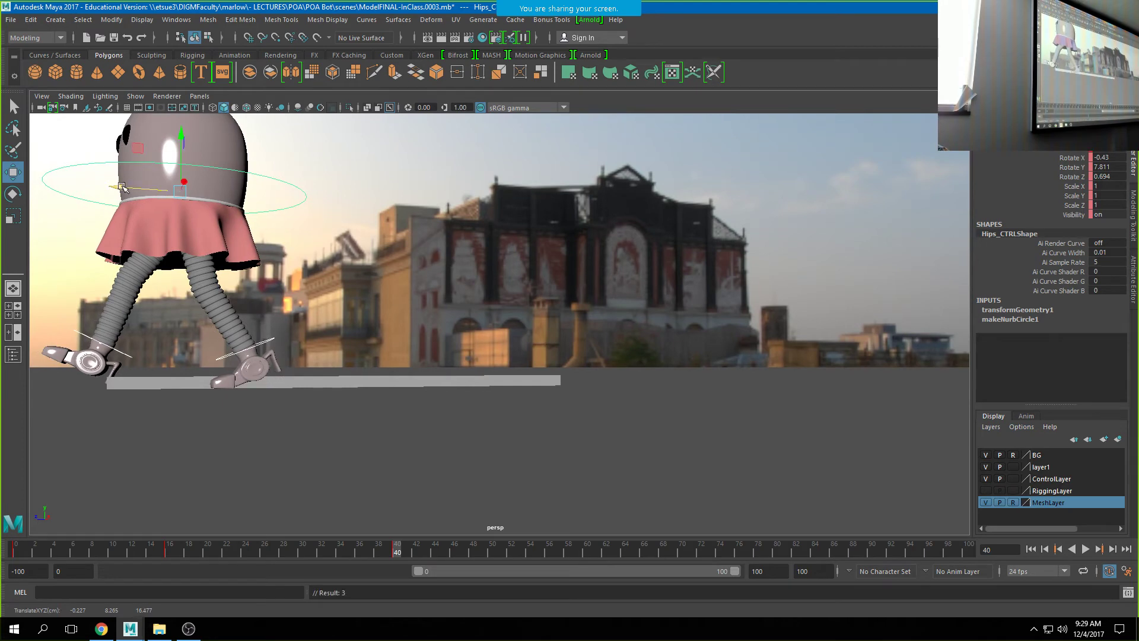
left_click_drag(246, 381, 222, 428, "alt")
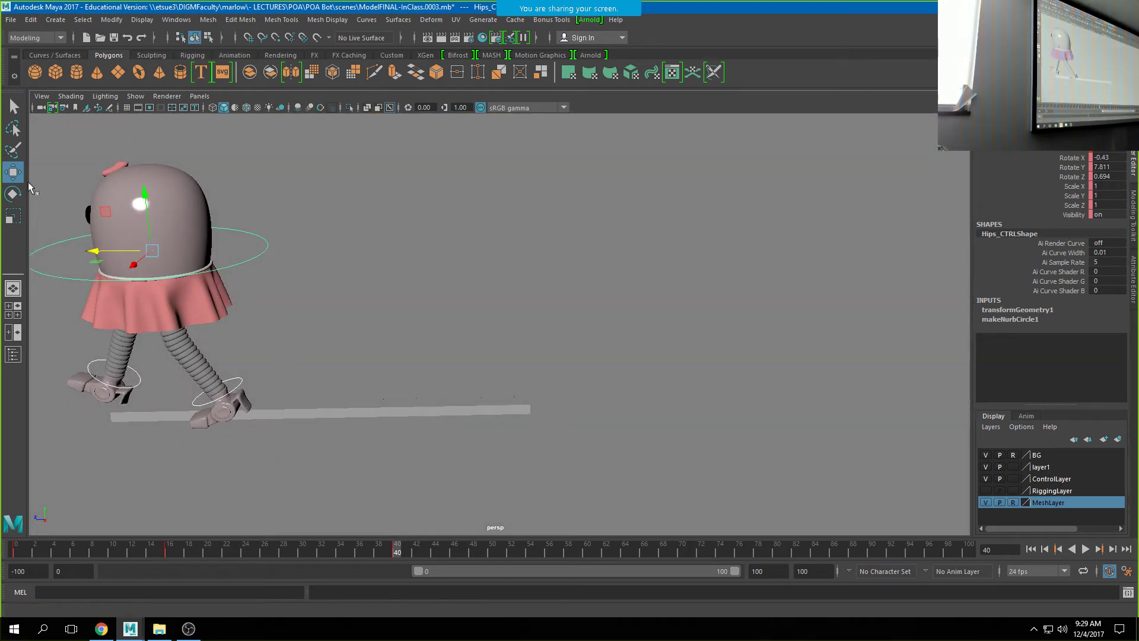
Select all the character's controls with the custom selection script, key them at frame 40, and step through the keys at frames 0, 16 and 40.
left_click(391, 55)
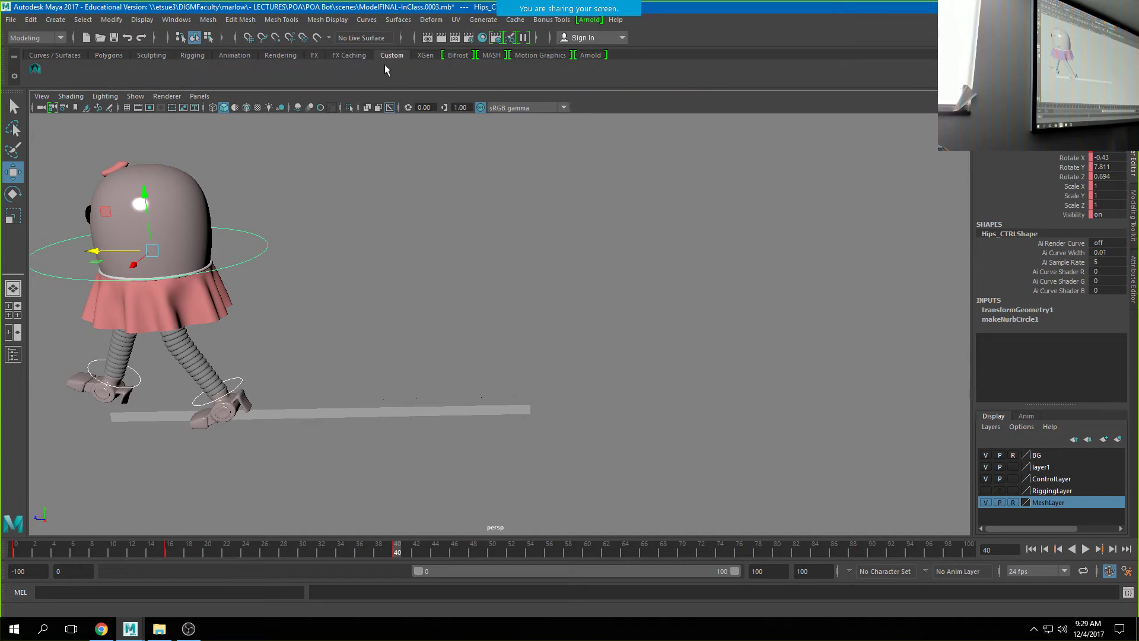
left_click(36, 69)
key("s")
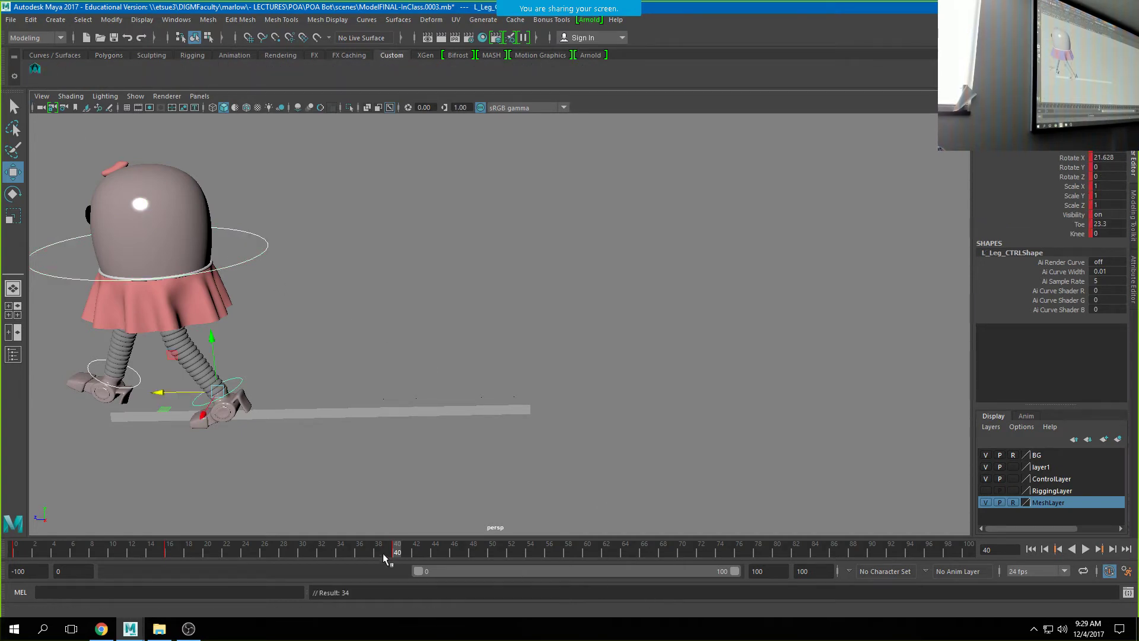
key("comma")
key("comma")
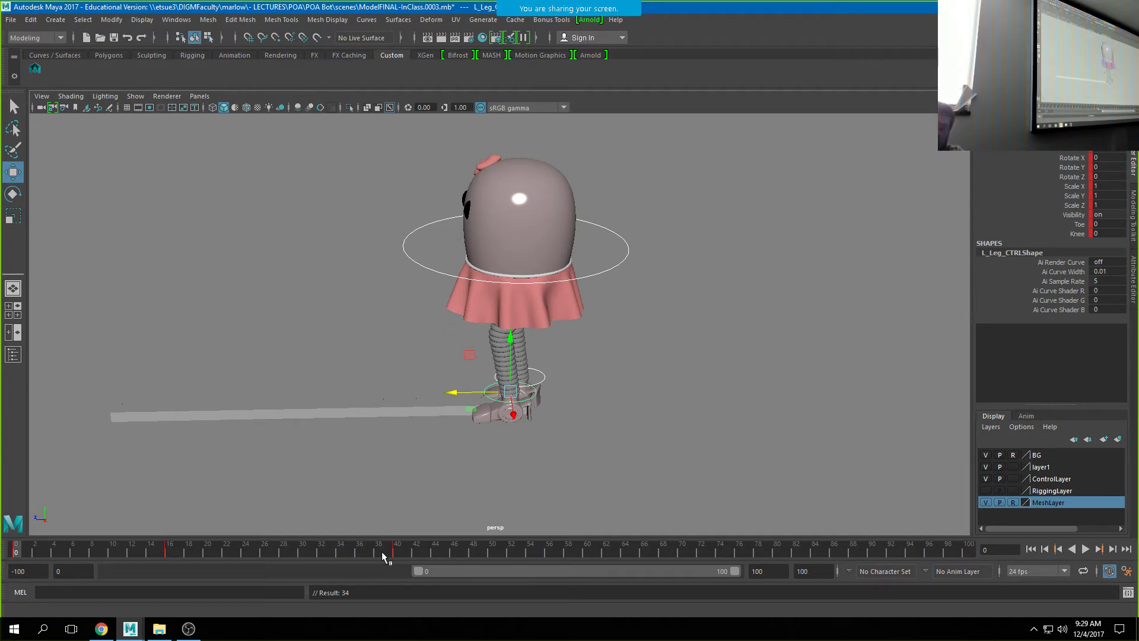
key("period")
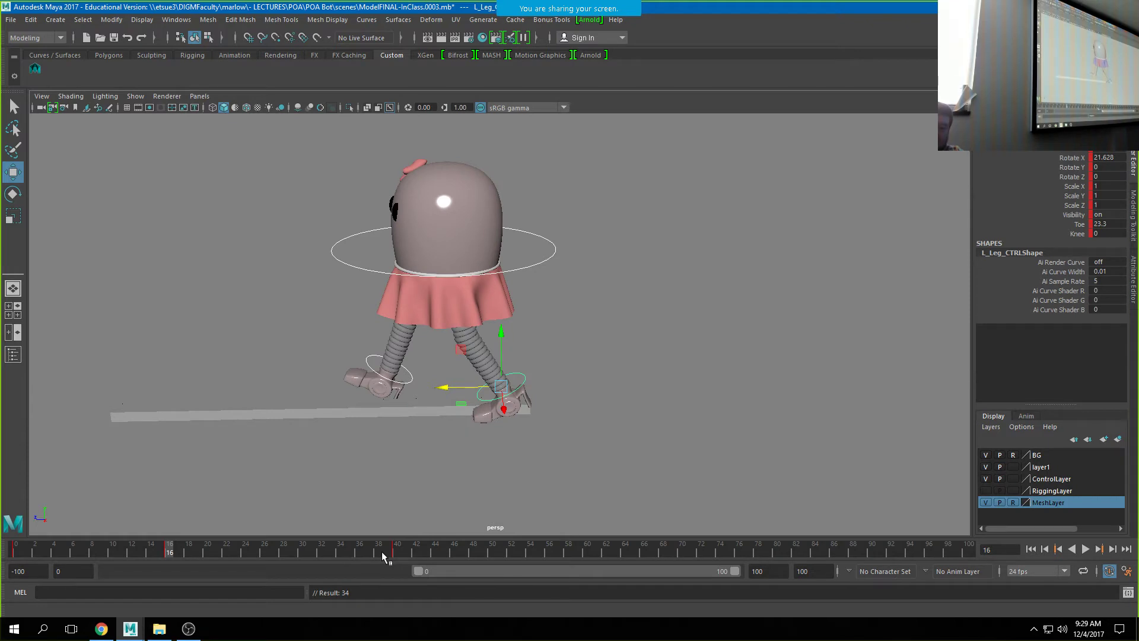
key("period")
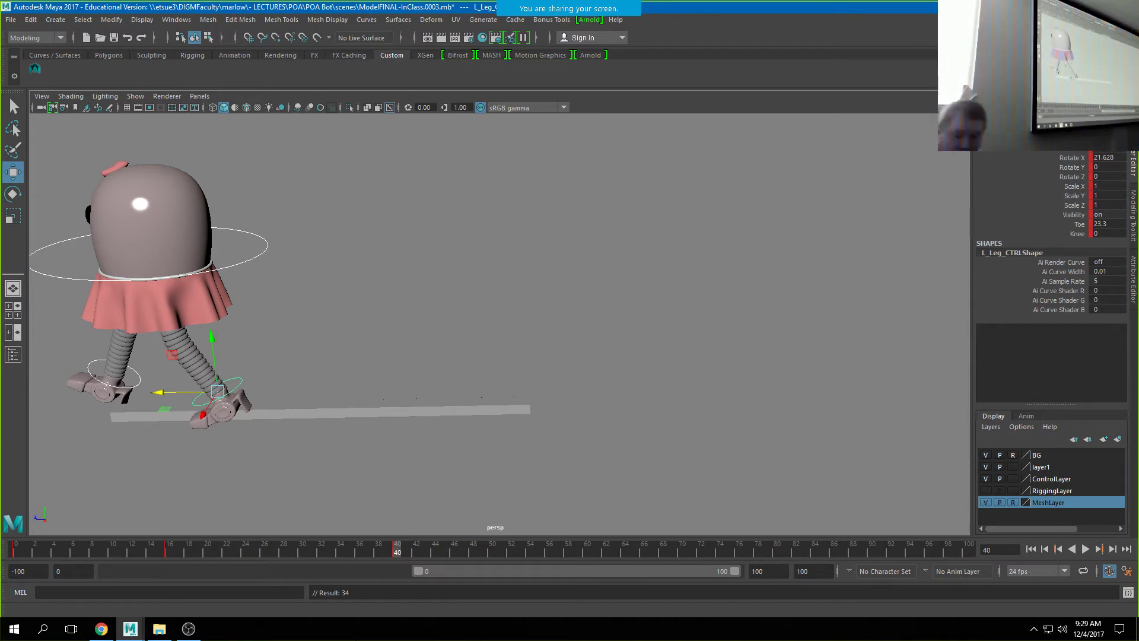
Go to frame 28 and offset the middle guide block sideways to X about 0.34.
left_click(283, 553)
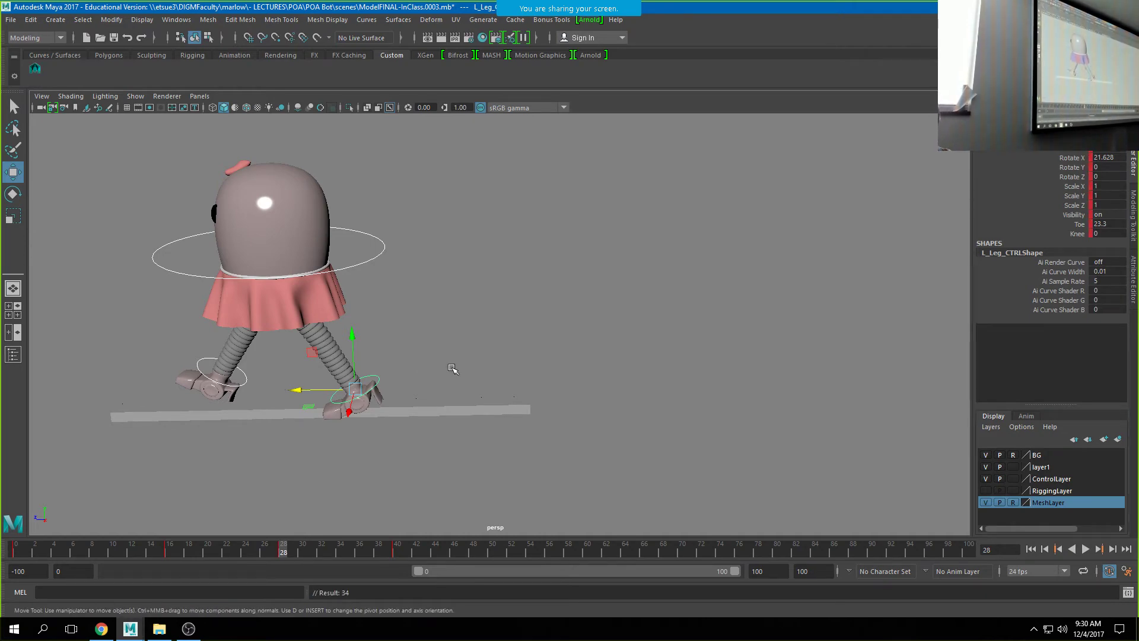
left_click(381, 397)
left_click(381, 381)
left_click_drag(326, 427, 367, 432, "alt")
left_click(301, 392)
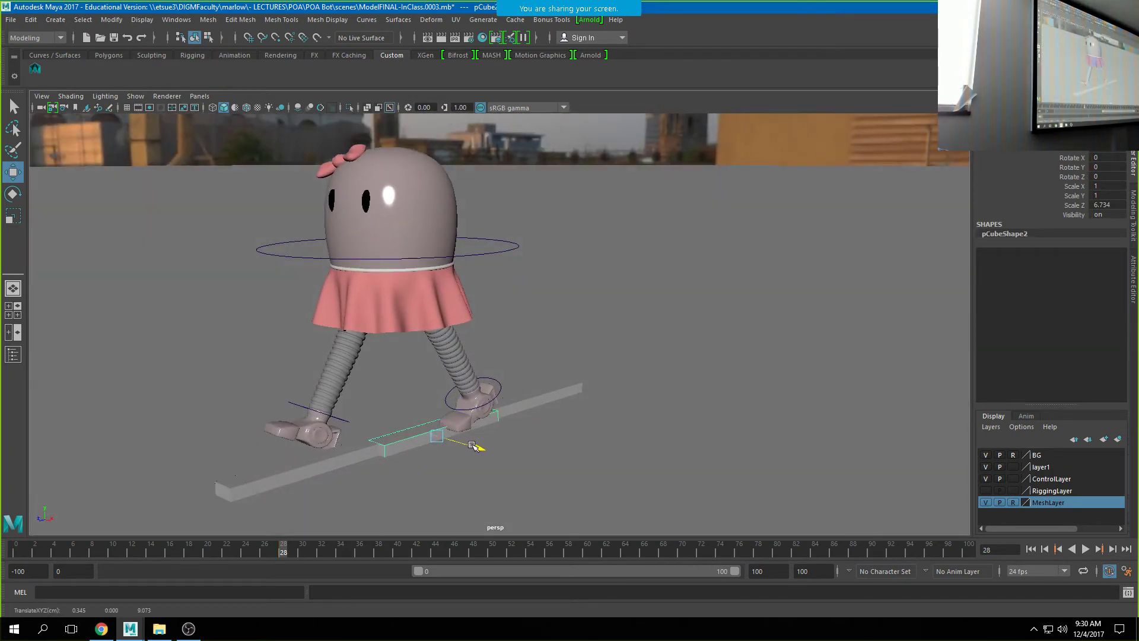
left_click_drag(478, 453, 329, 470, "alt")
Shift the hips and both leg controls back slightly at frame 28 to line the feet up with the middle guide block.
left_click(371, 220)
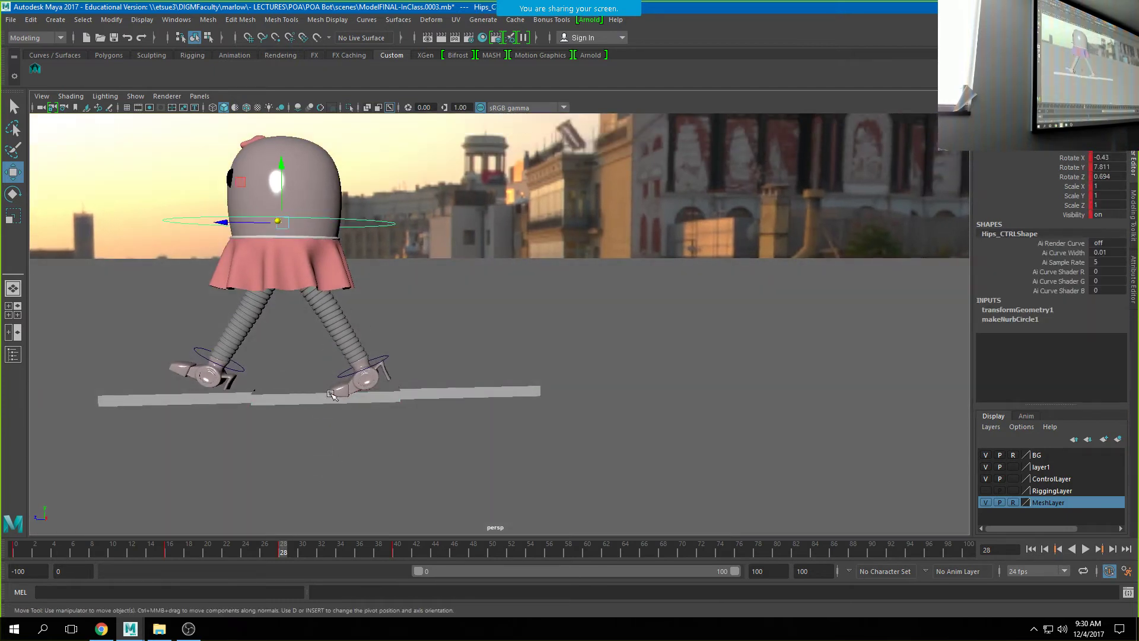
left_click(384, 361)
left_click(240, 371)
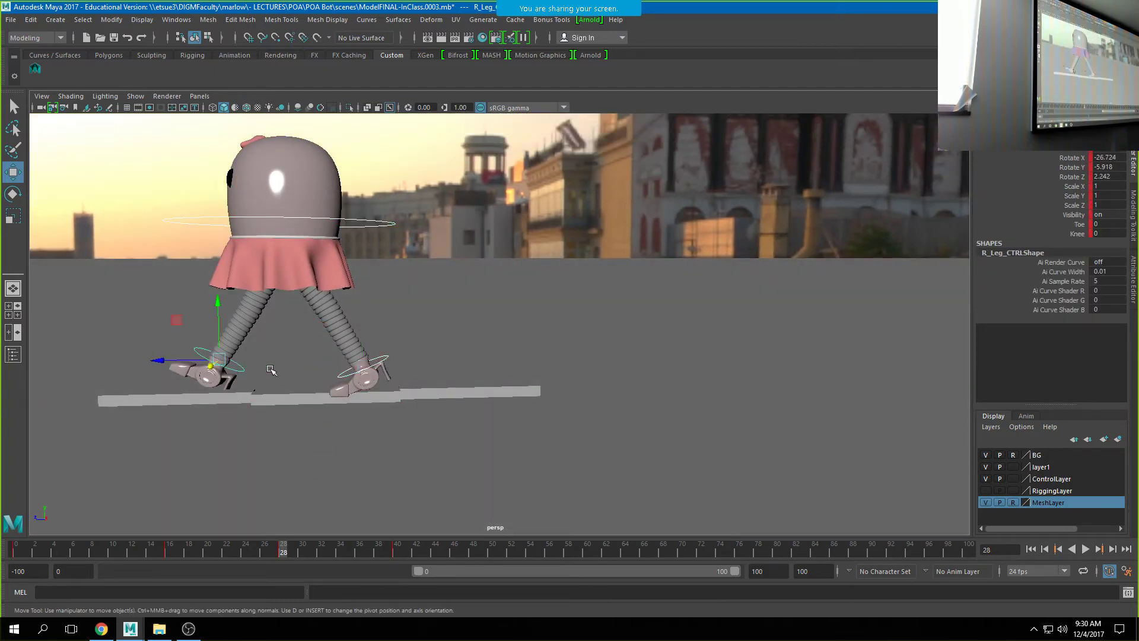
left_click_drag(184, 359, 202, 360)
Compare with frame 16, then at frame 28 move the left foot to the middle block's front end and rotate it to X about -34.65.
left_click(411, 362)
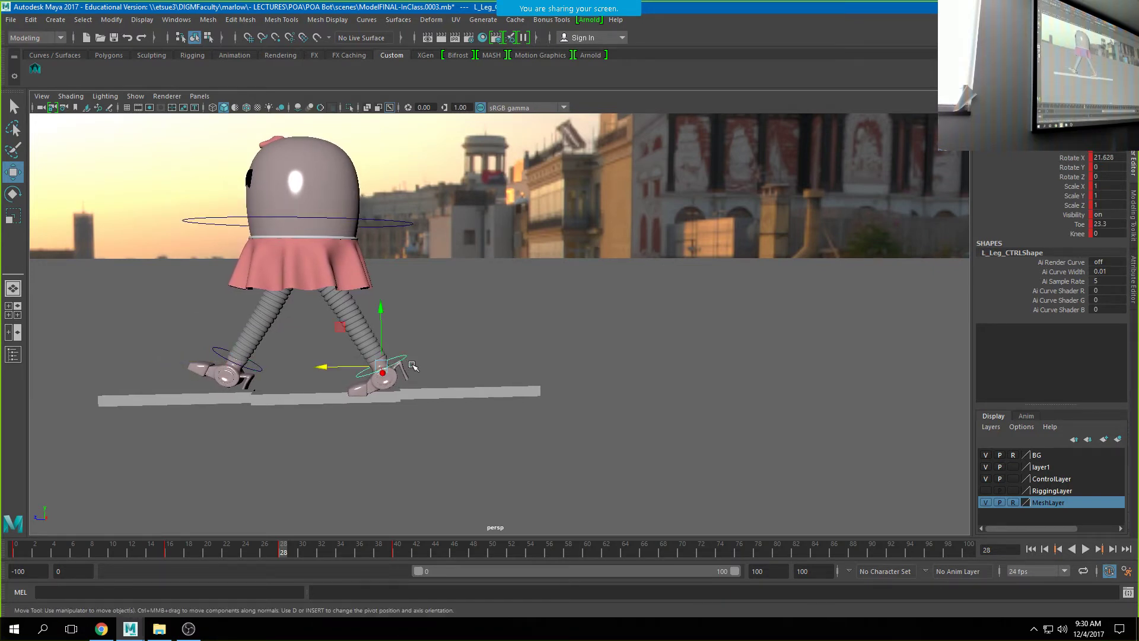
left_click(170, 550)
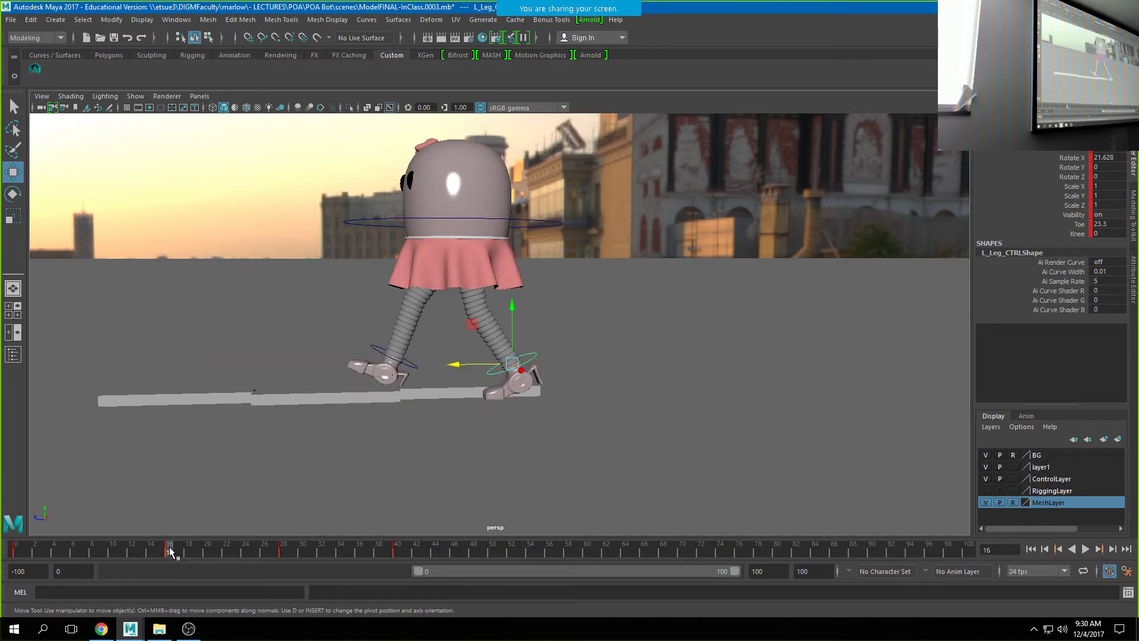
left_click(284, 550)
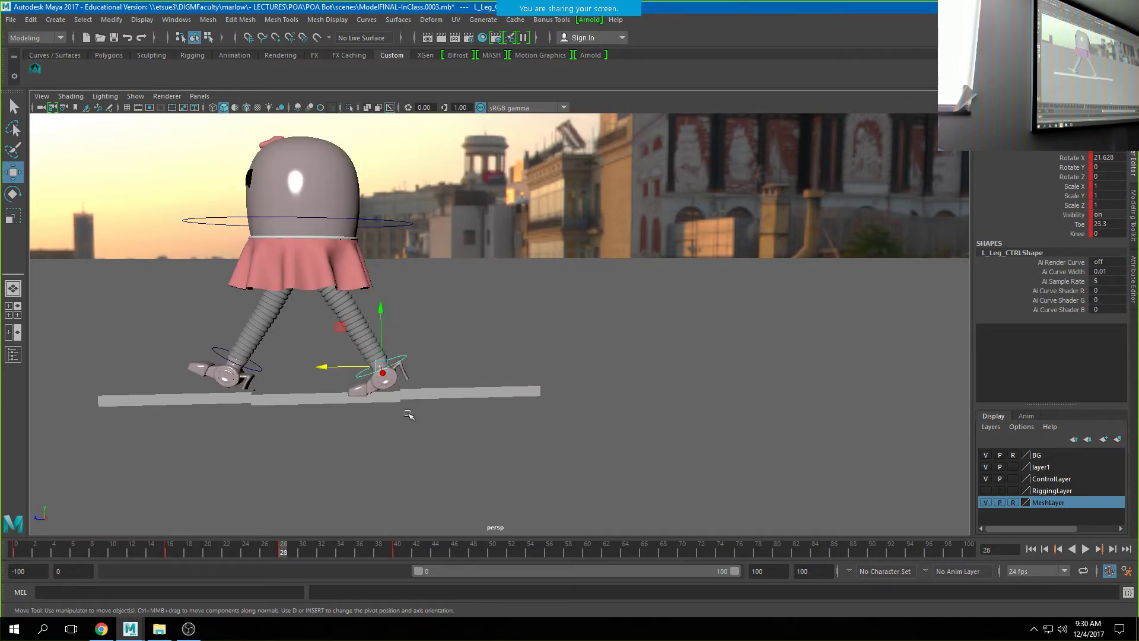
left_click_drag(336, 368, 202, 369)
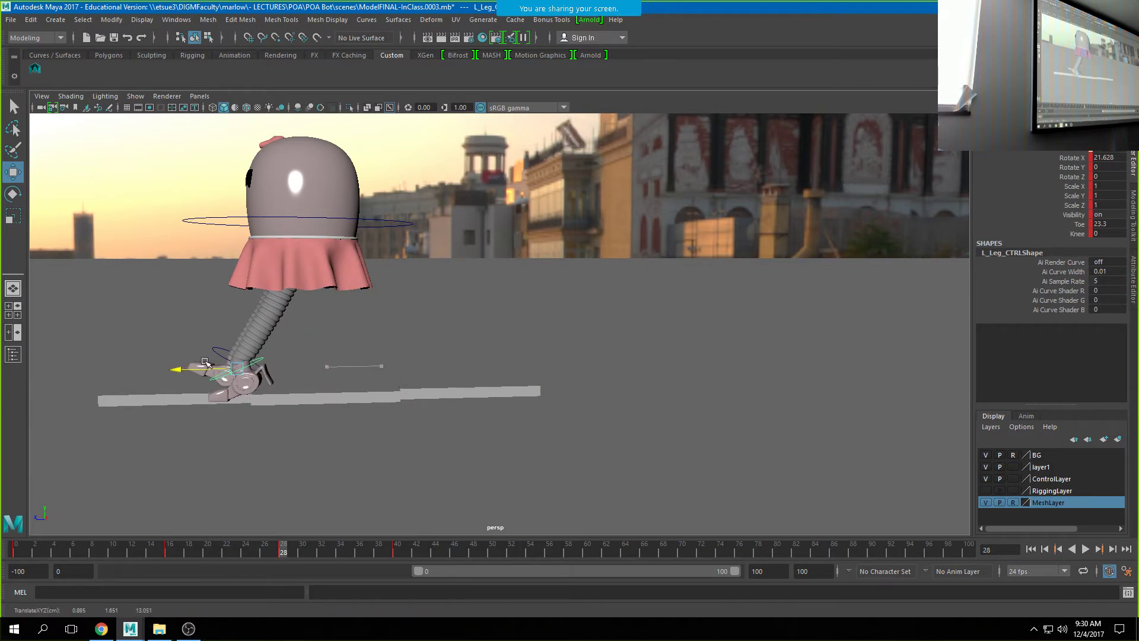
key("e")
left_click_drag(261, 330, 279, 372)
key("w")
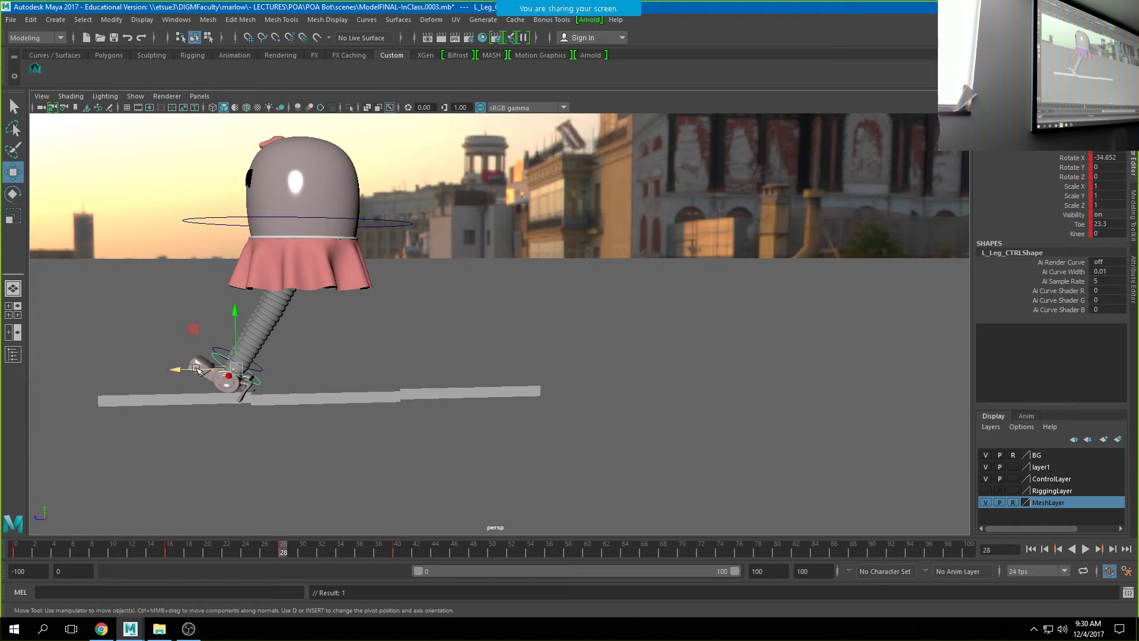
left_click_drag(196, 368, 446, 371)
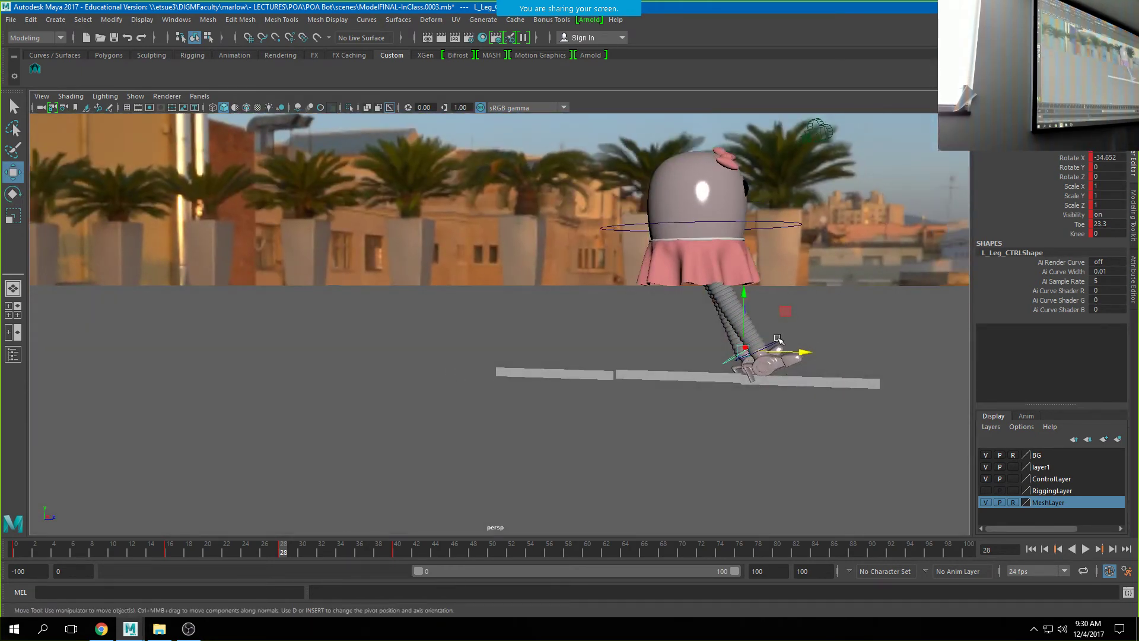
Move the right foot back to the rear end of the middle block and rotate it to X about 42.14.
left_click(777, 337)
left_click_drag(810, 354, 682, 362)
key("e")
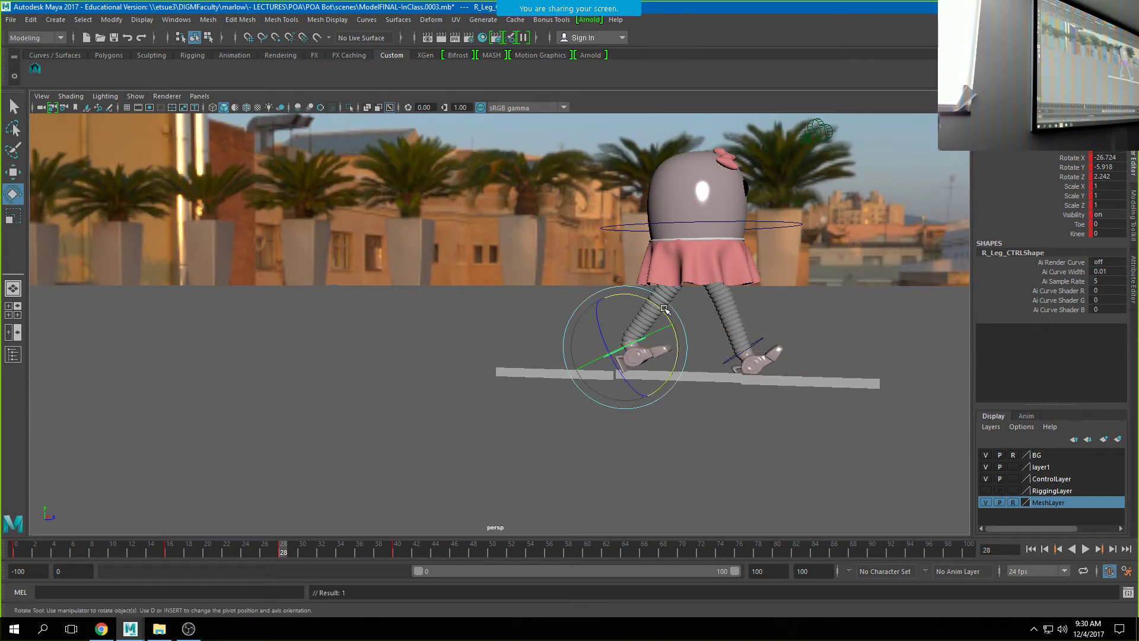
left_click_drag(665, 309, 771, 247)
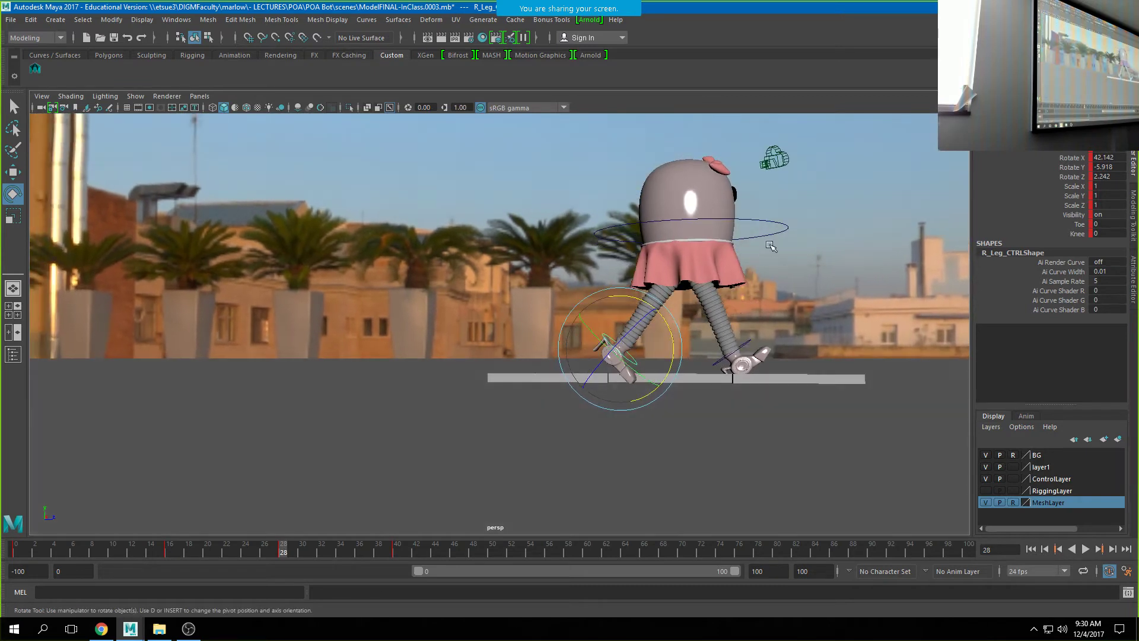
Set the right leg control's Toe attribute to about 41.6 so the toes bend flat at push-off.
left_click(735, 221)
key("w")
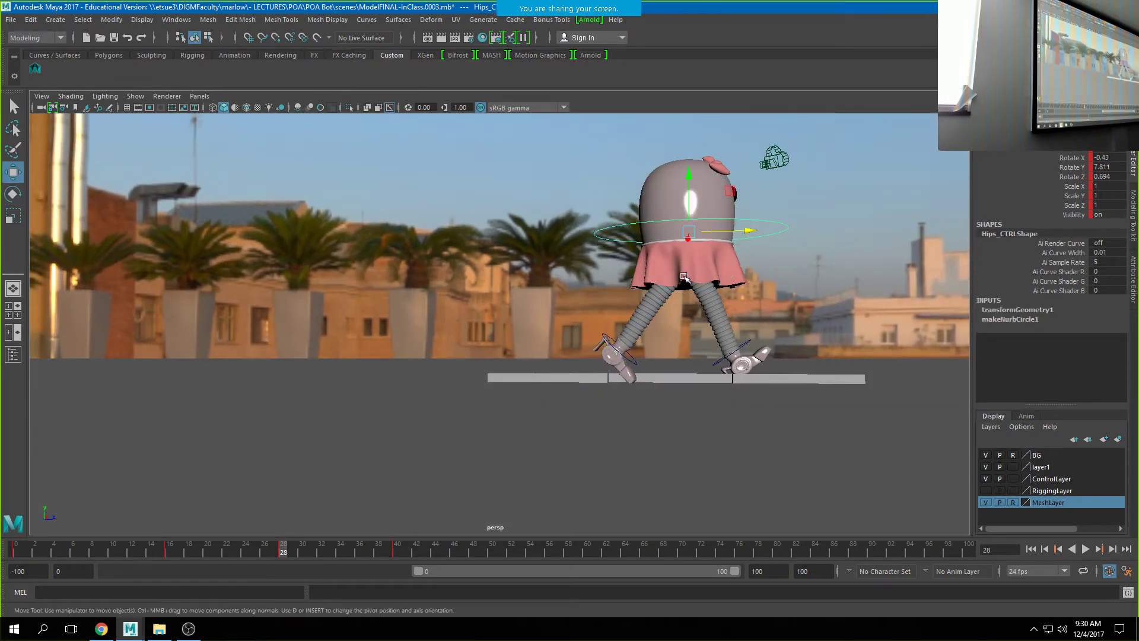
left_click(631, 364)
left_click(1080, 225)
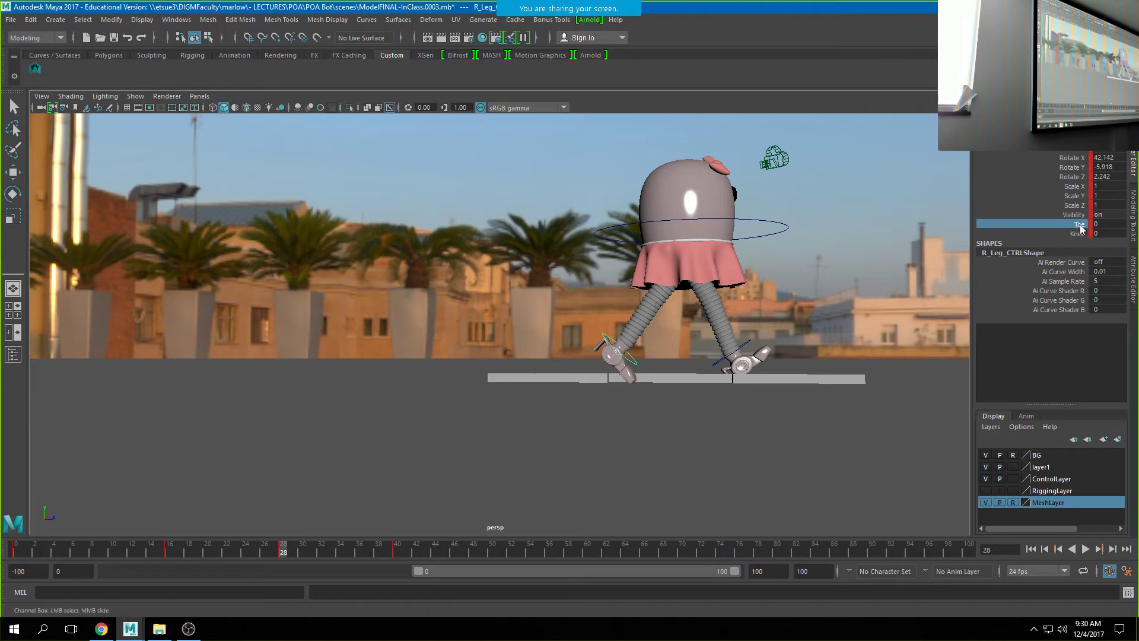
middle_click_drag(725, 350, 890, 344)
Compare frame 28 with the previous key and lower the right foot so its toes rest on the guide block.
left_click(714, 220)
key("w")
left_click_drag(684, 355, 677, 361, "alt")
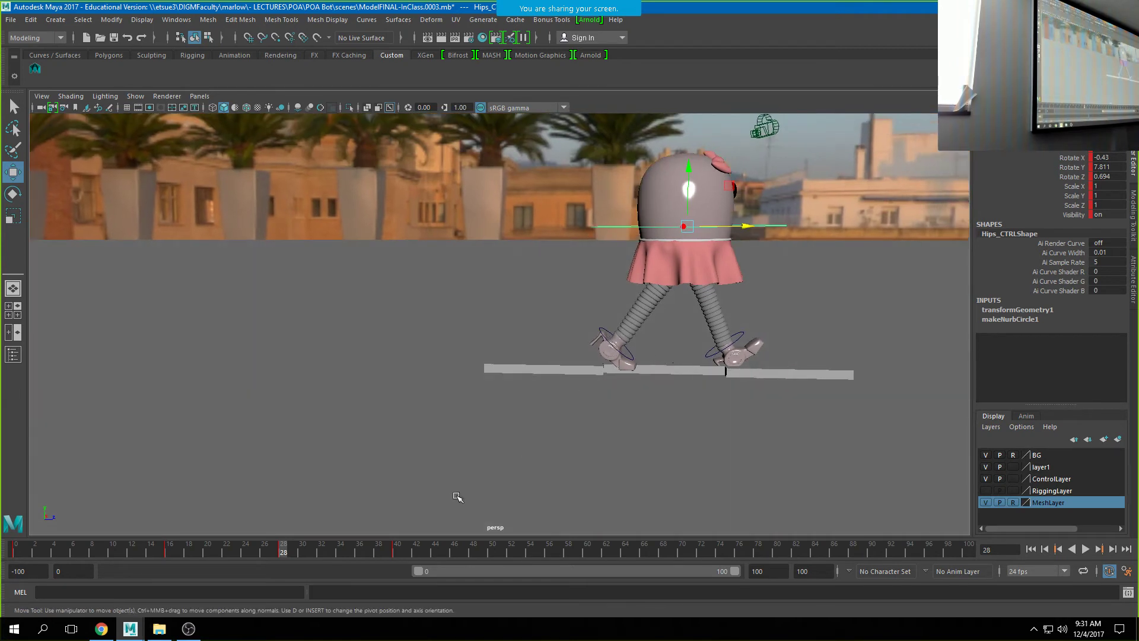
key("comma")
key("period")
left_click(616, 350)
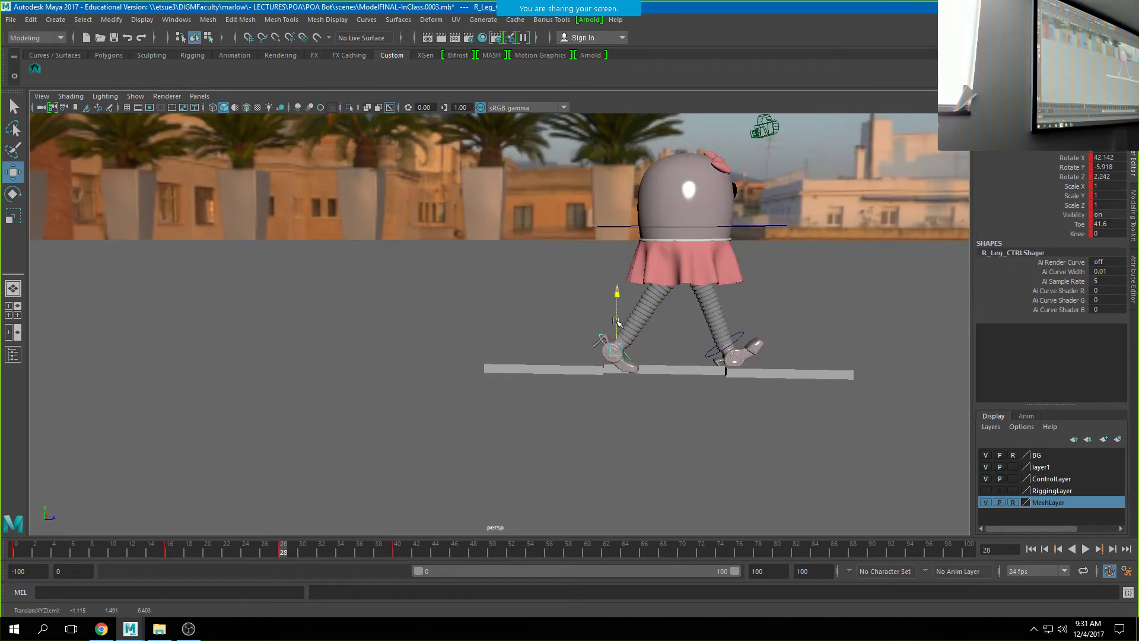
Lower the hips and shift them back, and reposition the right foot at Y about 1.75 and Z about 7.08.
left_click(729, 226)
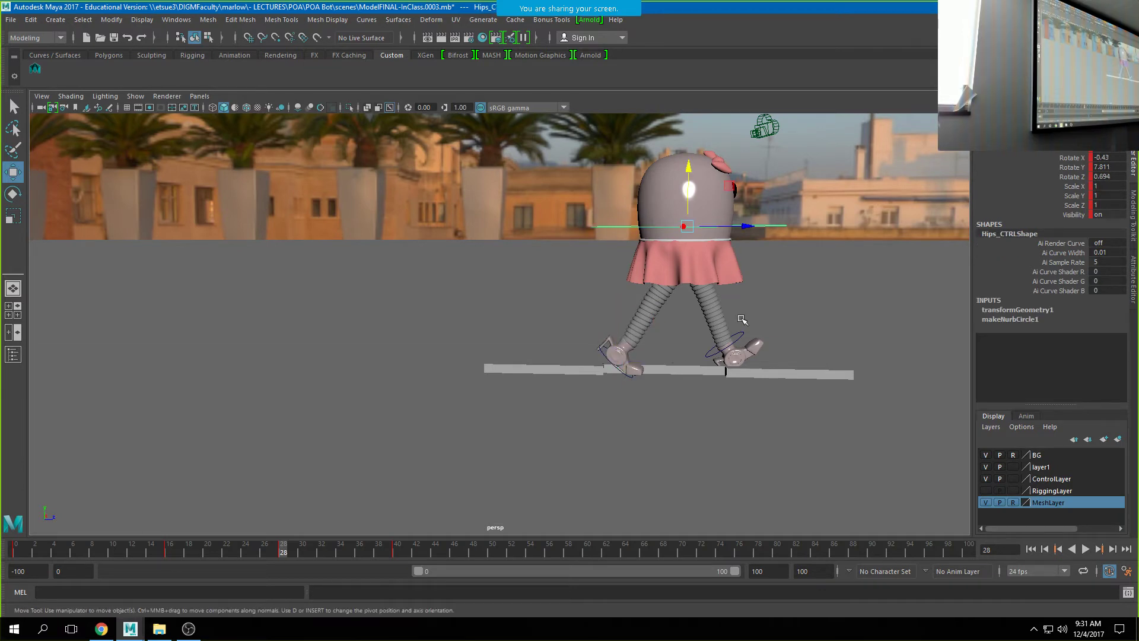
left_click(740, 337)
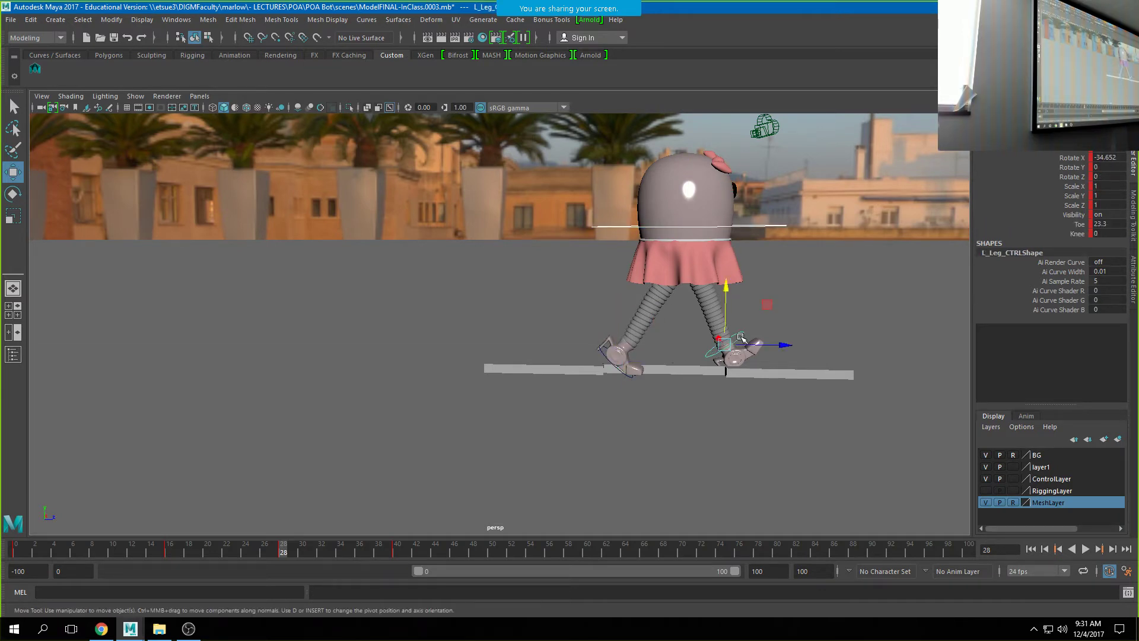
left_click(698, 224)
left_click_drag(697, 226, 659, 245)
left_click(598, 354)
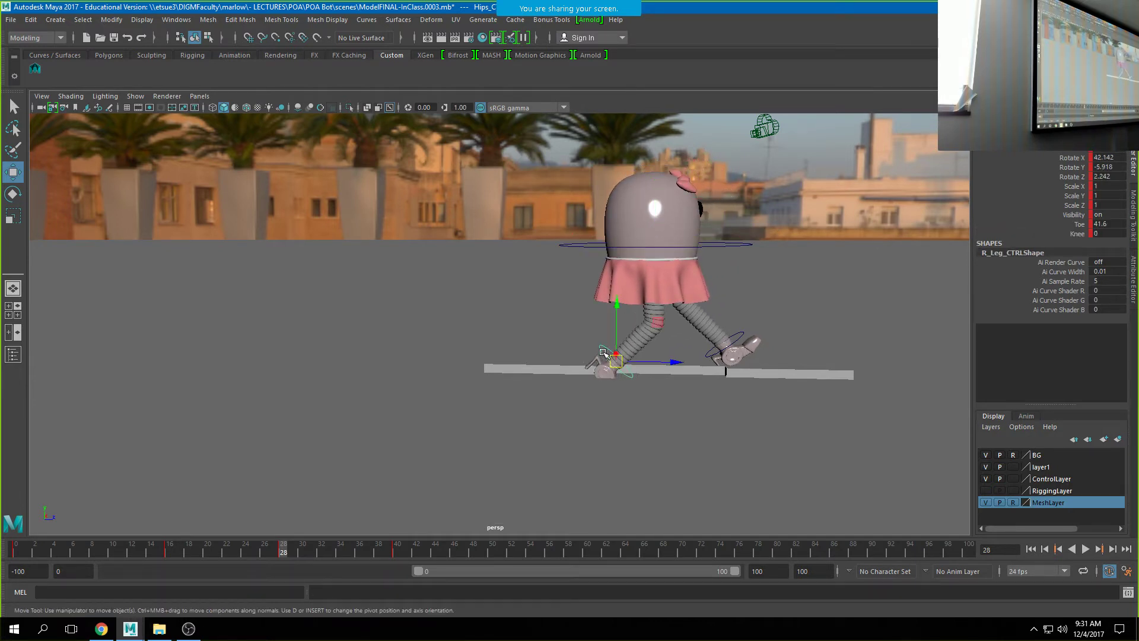
left_click_drag(617, 339, 659, 348)
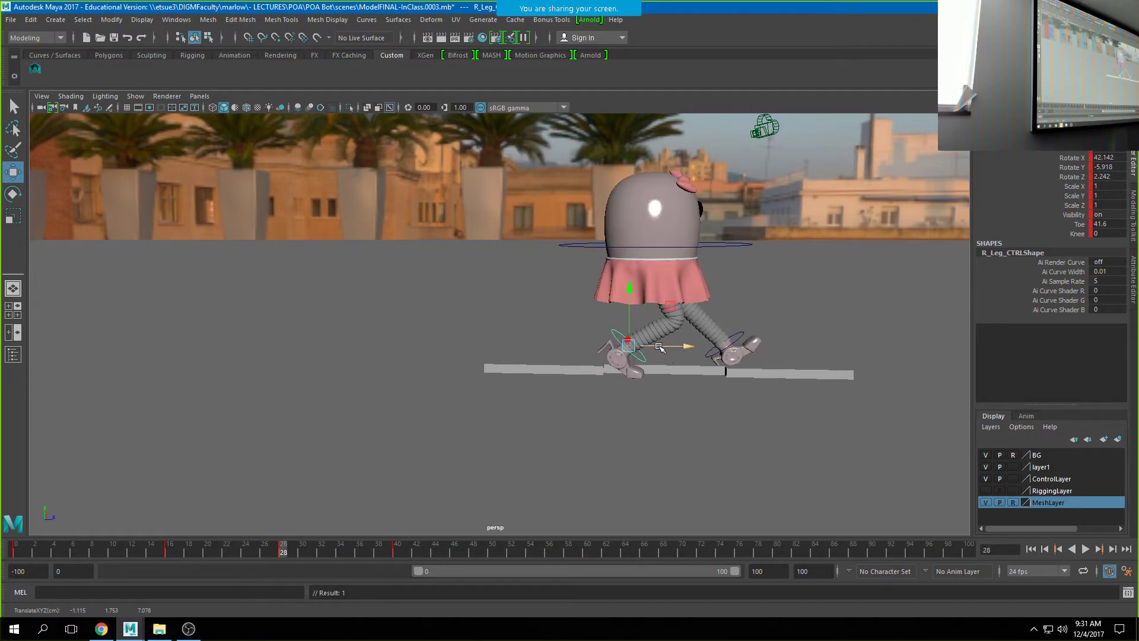
Raise the hips to Y about 8.13, shift them forward between the feet at frame 28, and key the pose.
left_click(702, 244)
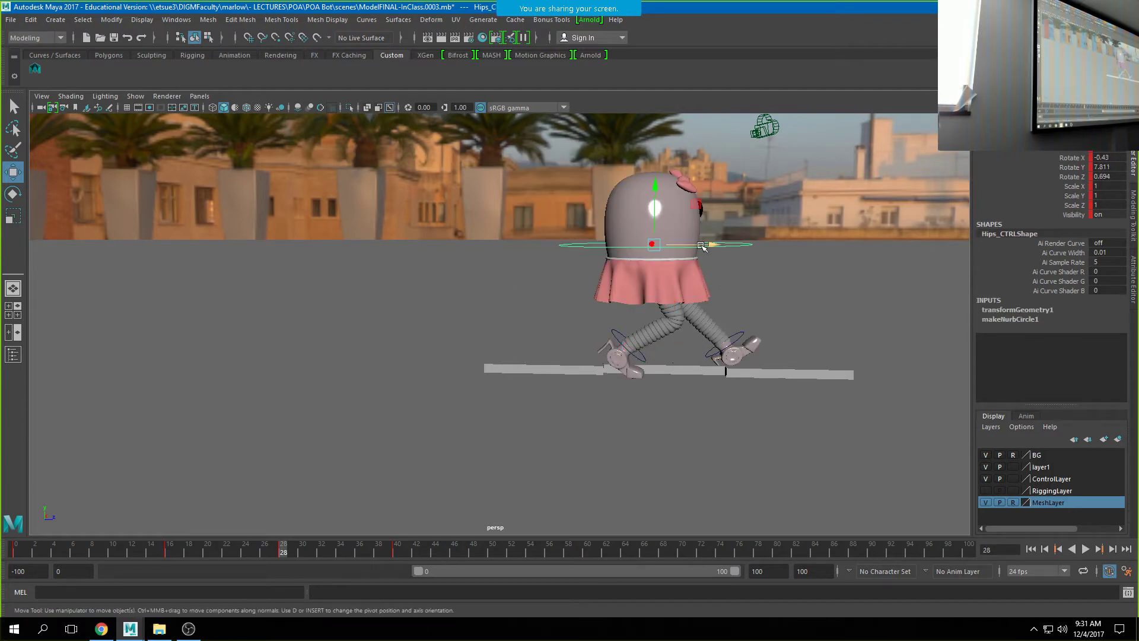
left_click_drag(655, 228, 685, 215)
key("s")
key("s")
key("s")
key("s")
key("s")
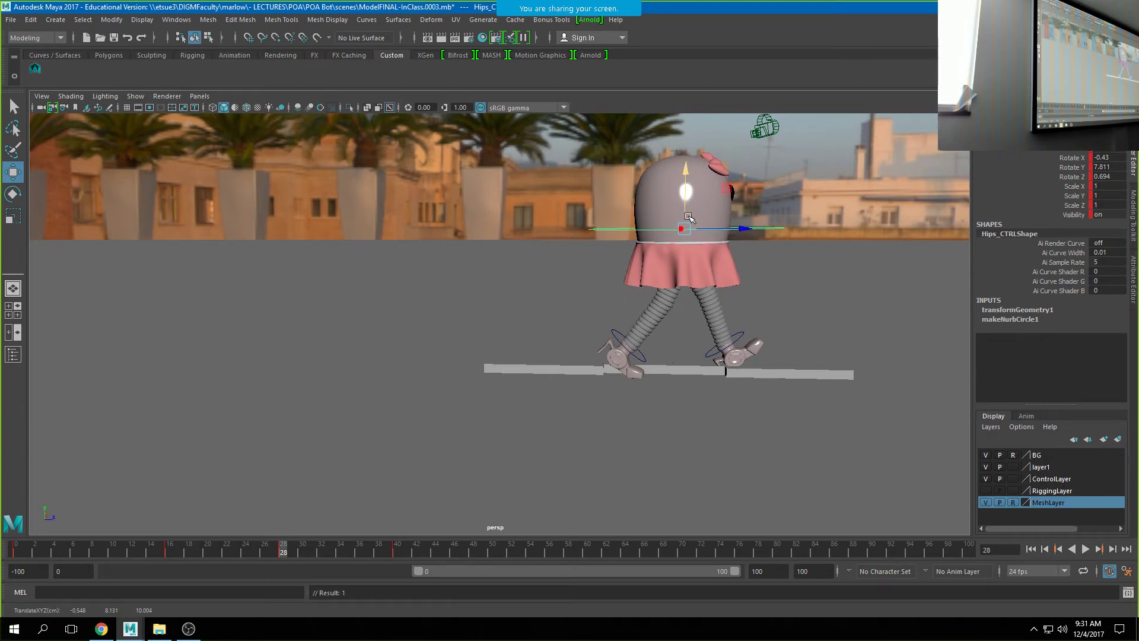
Step through the keyed poses at frames 0, 16, 28 and 40 to compare the strides along the guide blocks.
left_click_drag(615, 418, 590, 399, "alt")
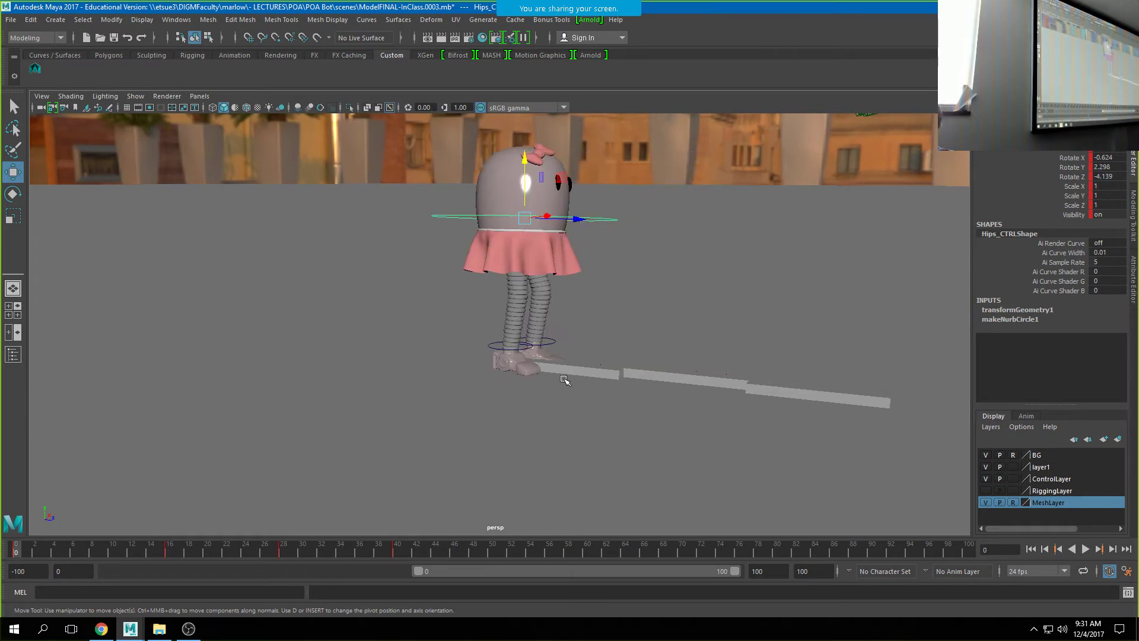
key(".")
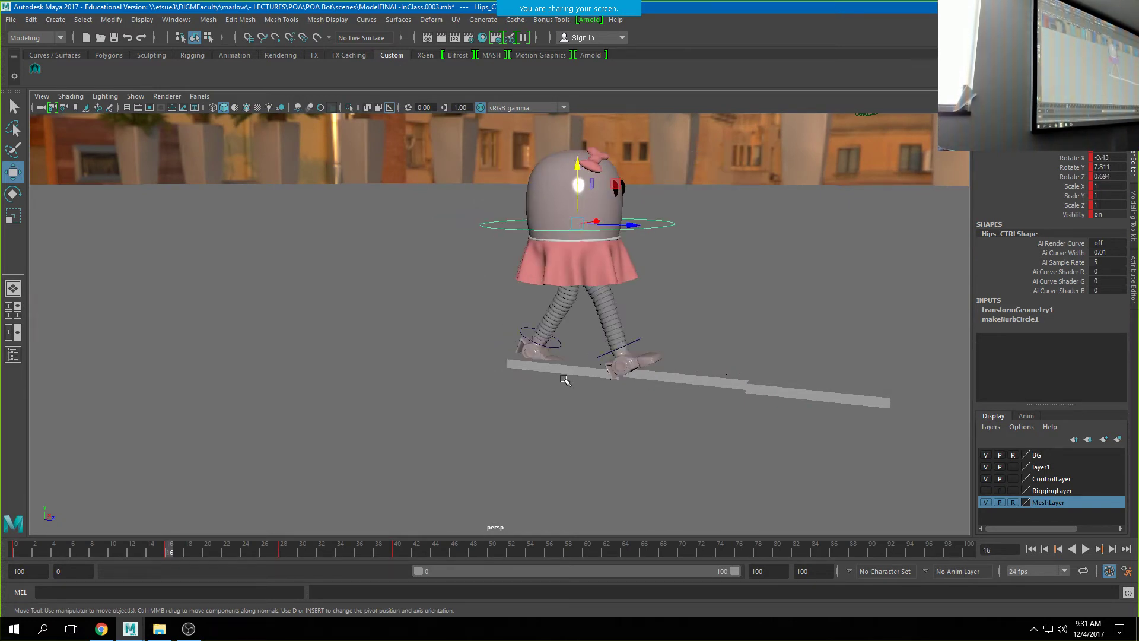
key(".")
key(".")
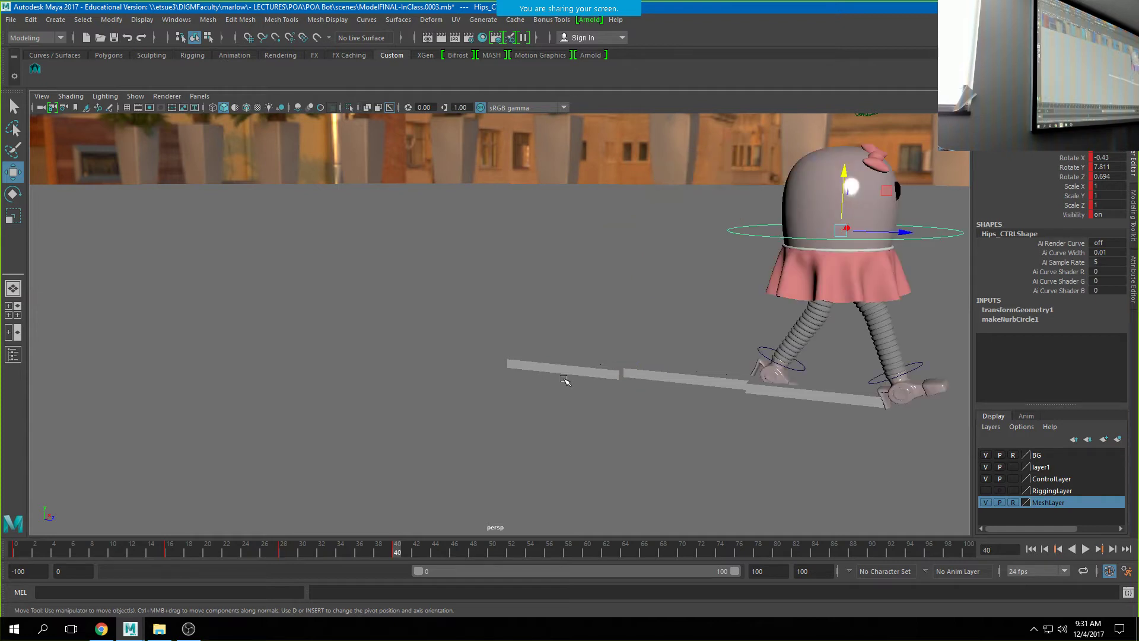
key("comma")
key("comma")
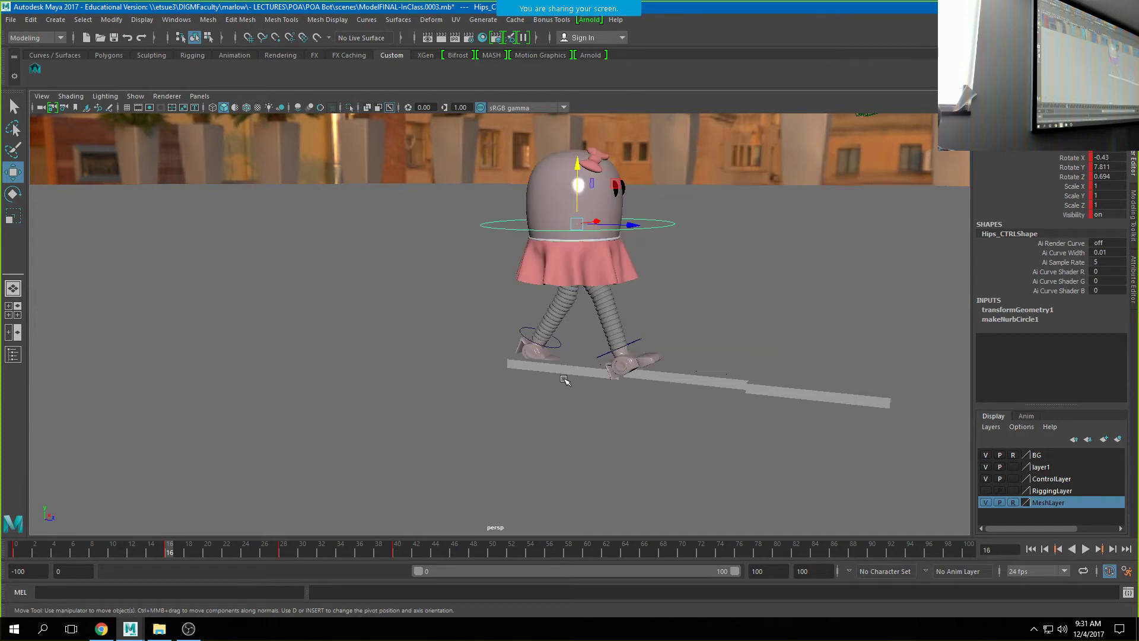
key("period")
Rotate the hips at frame 28 toward the opposite side to Y about -8.27, fine-tune their height, and key them.
left_click_drag(615, 405, 640, 389, "alt")
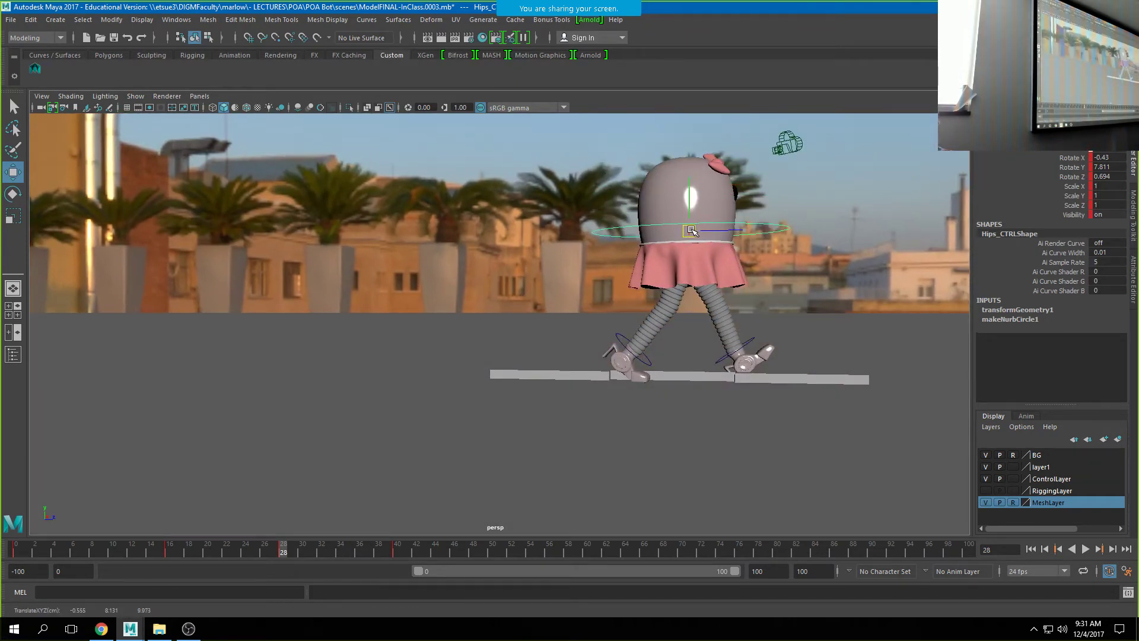
key("e")
left_click_drag(711, 238, 596, 255, "alt")
key("s")
key("s")
left_click_drag(522, 310, 683, 292, "alt")
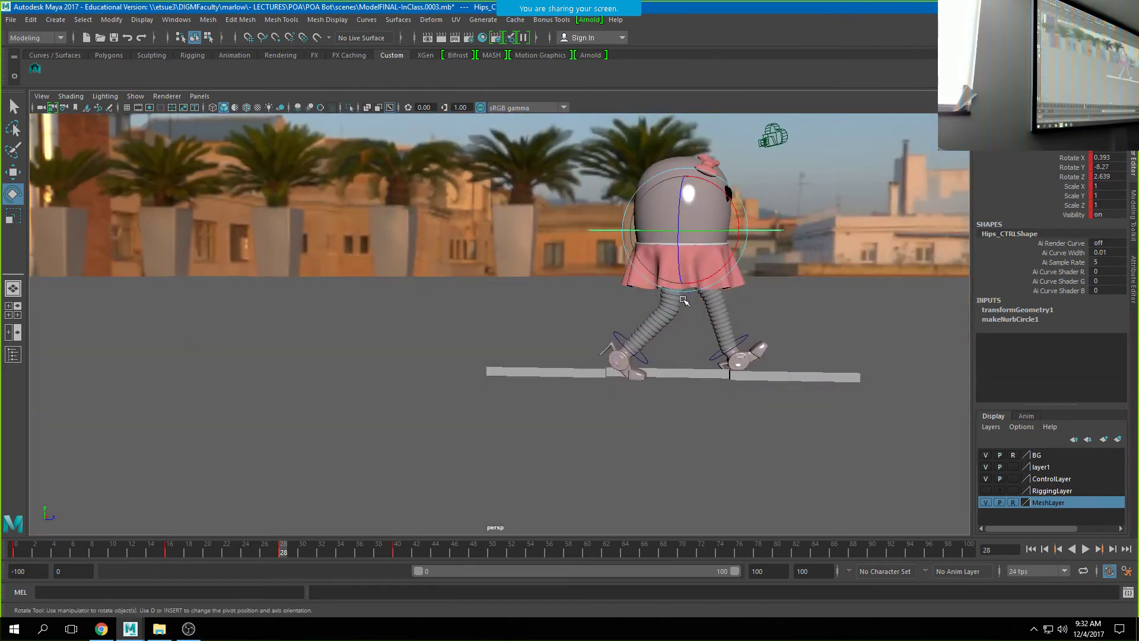
key("w")
left_click_drag(687, 224, 686, 235)
key("s")
Rotate the left foot at frame 28 to X about -26.38 and key it.
left_click(721, 358)
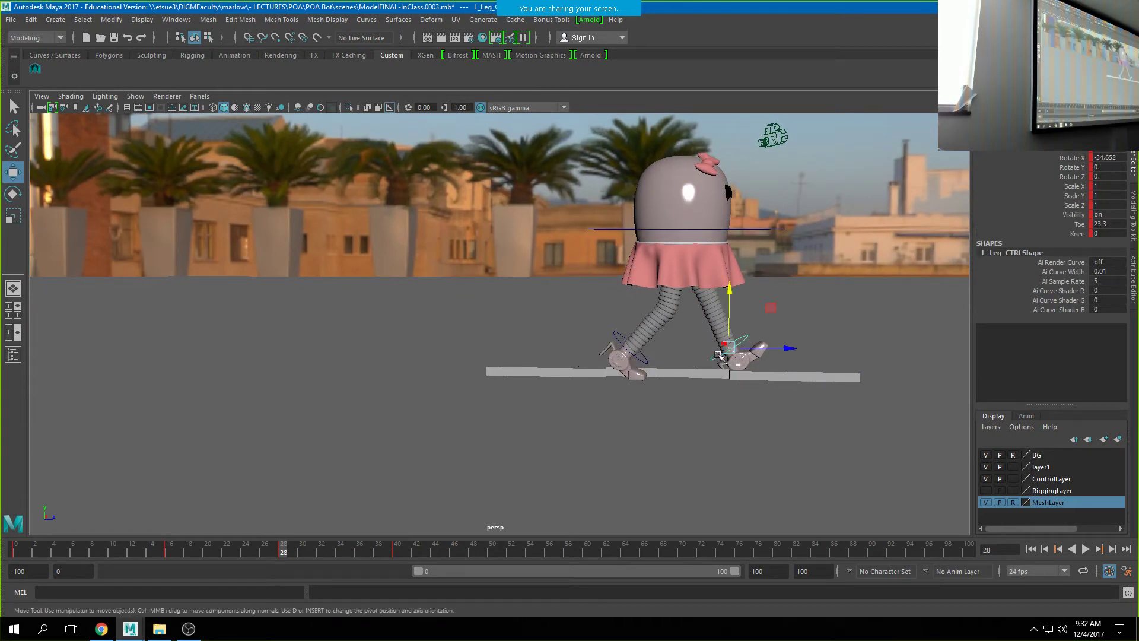
key("e")
left_click_drag(727, 294, 733, 295)
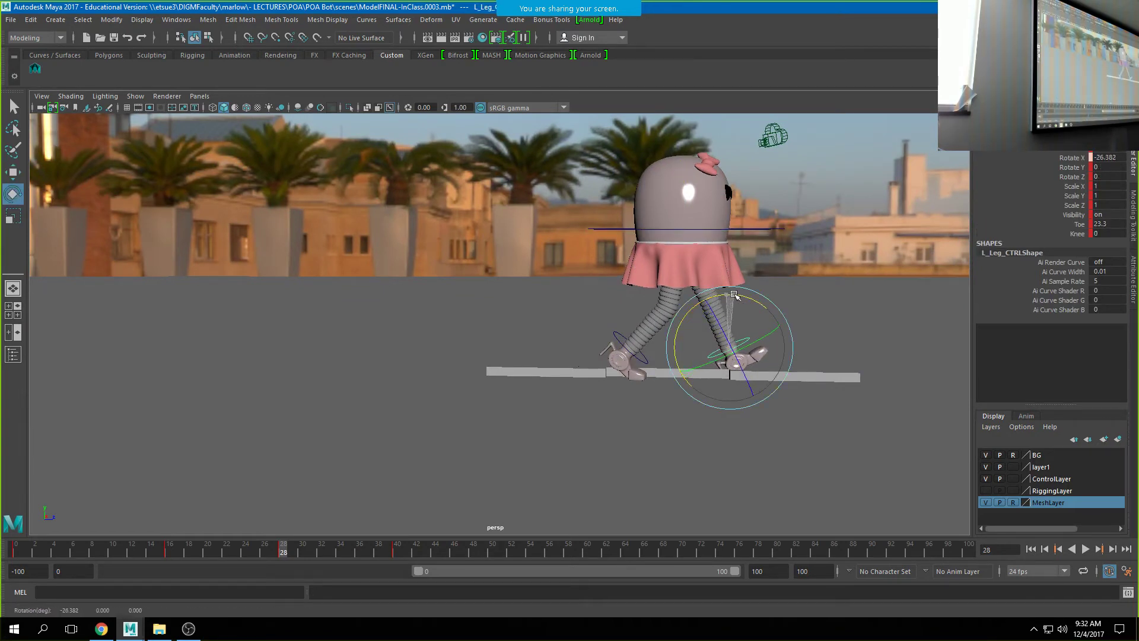
key("s")
Nudge the right foot slightly forward along the guide block and check both feet's placement from the side.
left_click(644, 359)
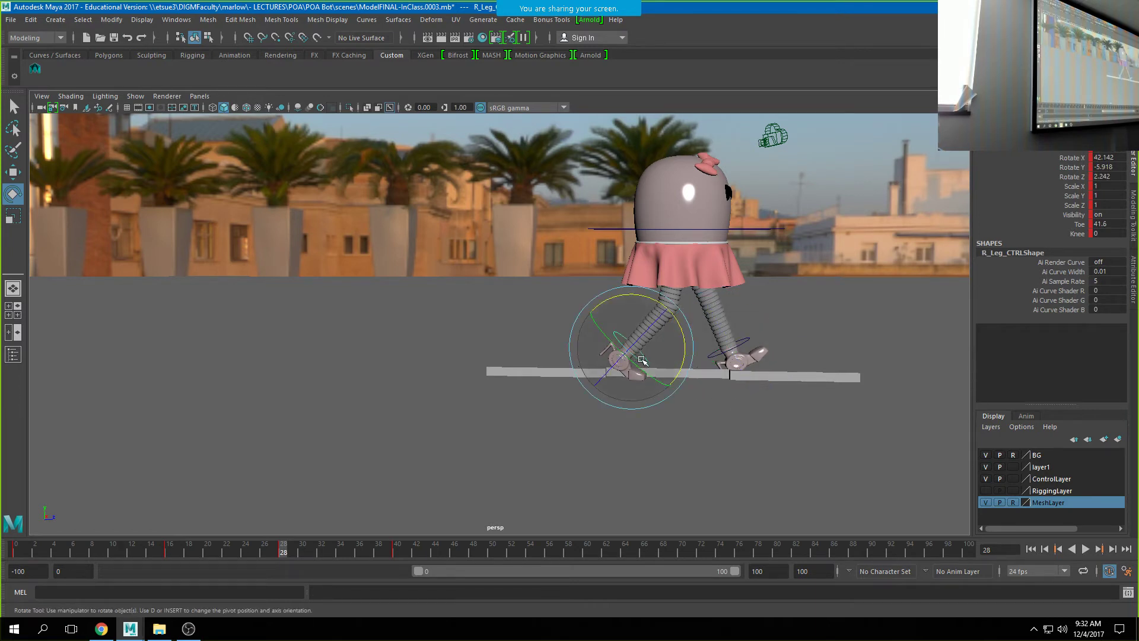
key("w")
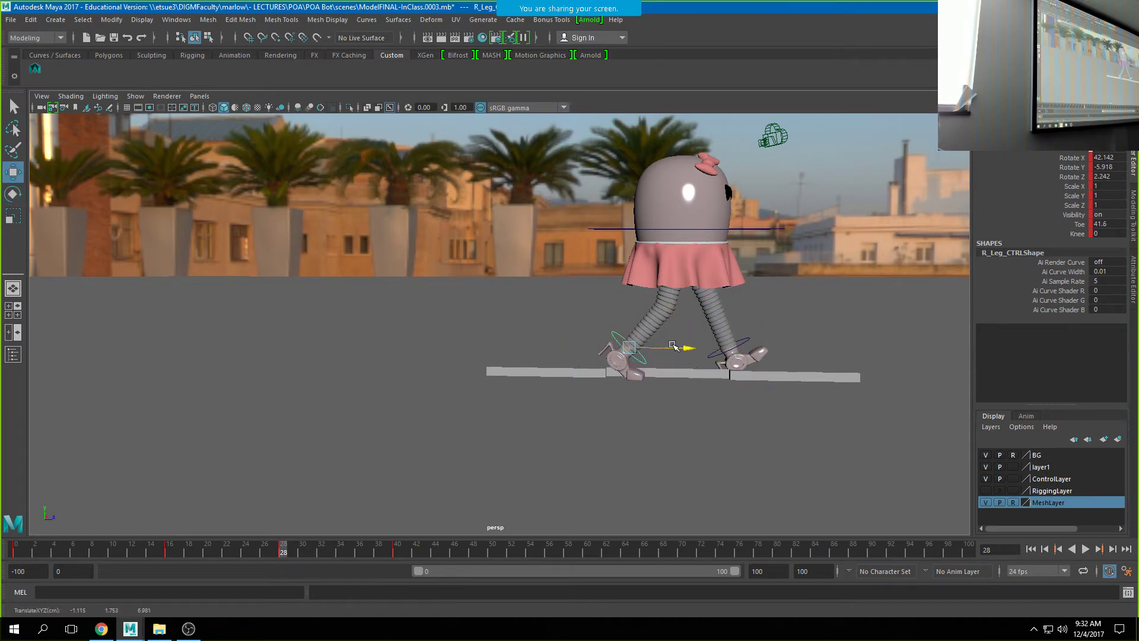
mouse_move(605, 393)
left_mouse_down("alt")
mouse_move(626, 396)
mouse_move(616, 404)
left_mouse_up("alt")
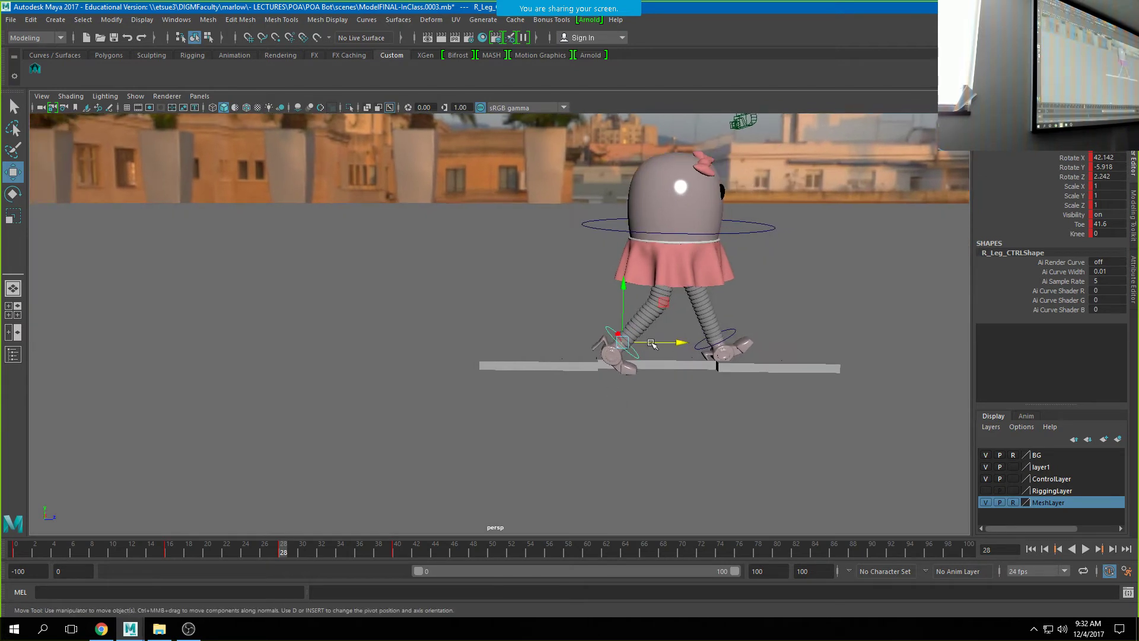
left_click_drag(660, 343, 666, 342)
left_click_drag(619, 375, 618, 366, "alt")
left_click(742, 342)
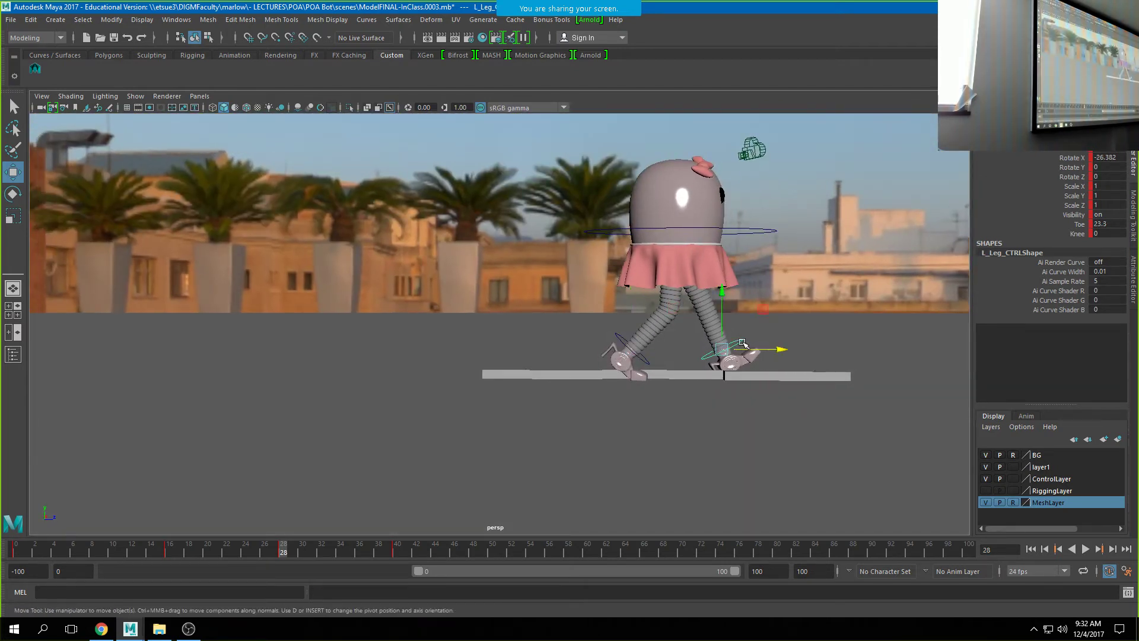
left_click_drag(729, 359, 772, 348, "alt")
Shift the hips forward and sideways to X about -0.14 and Z about 10.04.
left_click(754, 227)
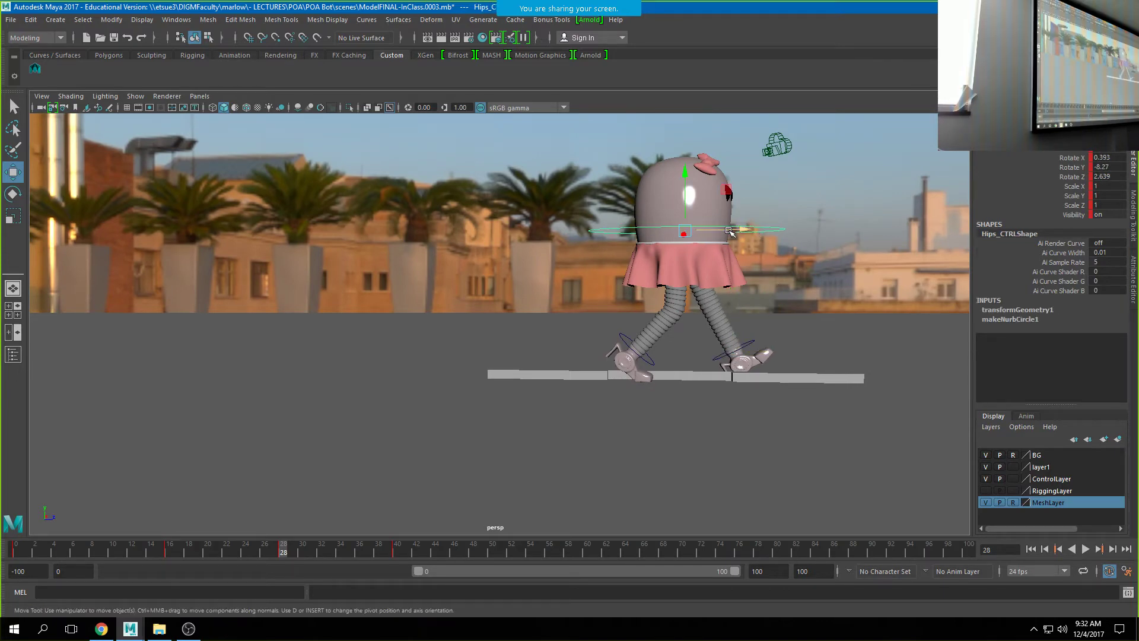
left_click_drag(731, 231, 839, 257)
left_click_drag(363, 249, 369, 237, "alt")
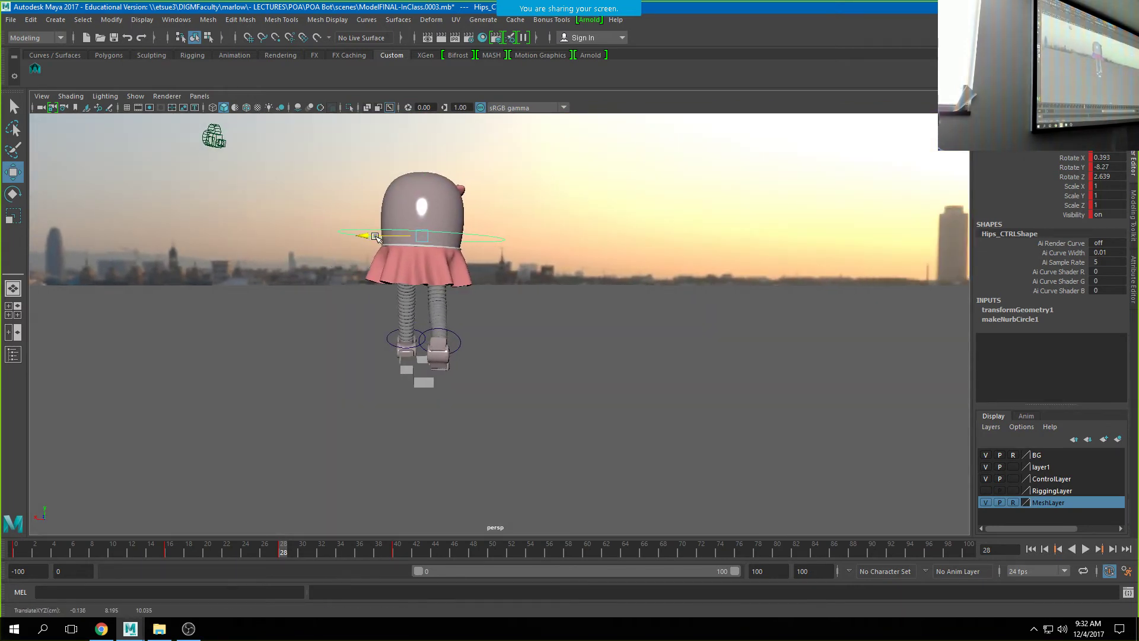
Rotate the right foot at frame 28 to adjust the direction it points.
left_click_drag(391, 275, 404, 311, "alt")
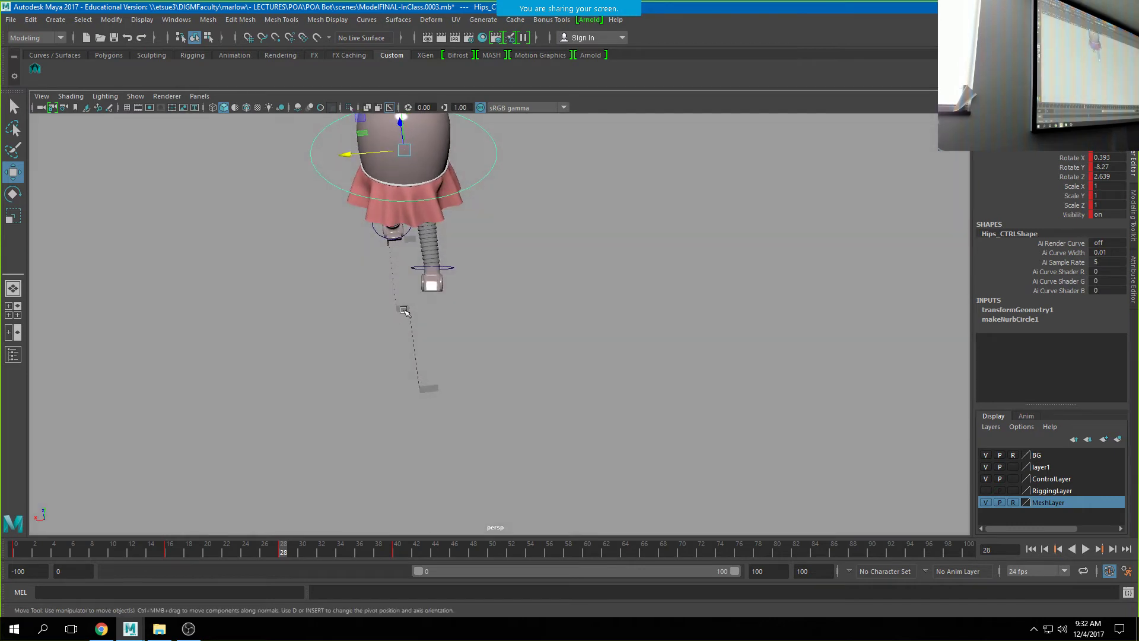
left_click(448, 269)
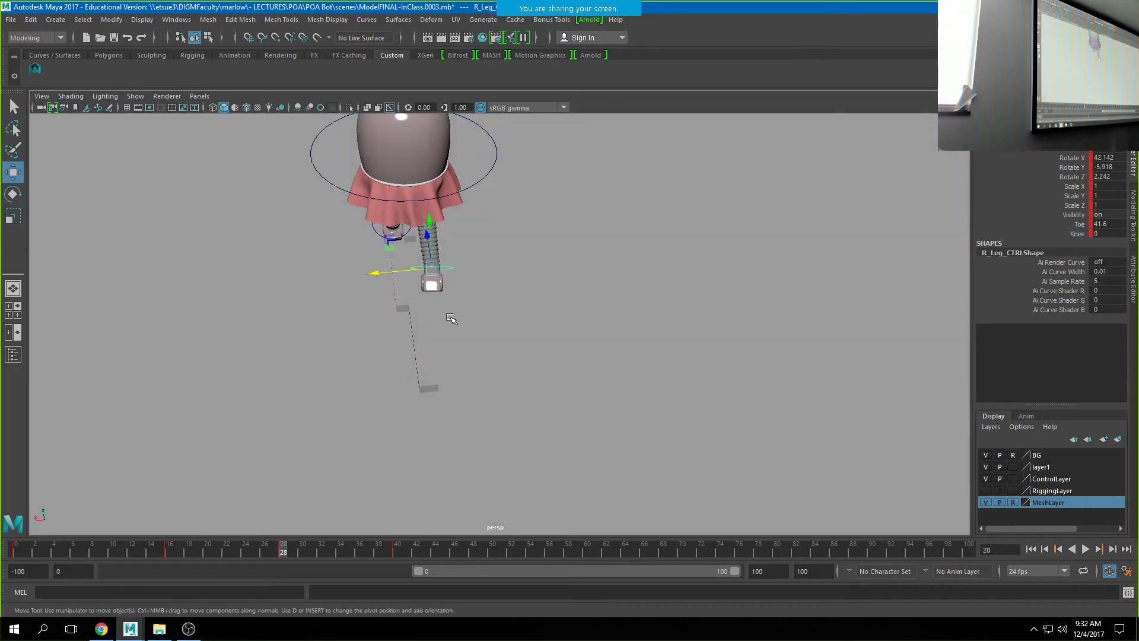
key("e")
left_click_drag(451, 318, 328, 289)
scroll(581, 341, "down", 3)
Turn the left foot at frame 28 to Rotate Y about 5.53 and X about -26.93.
mouse_move(580, 340)
left_mouse_down("alt")
mouse_move(536, 337)
mouse_move(584, 350)
left_mouse_up("alt")
left_click(588, 353)
left_click(565, 351)
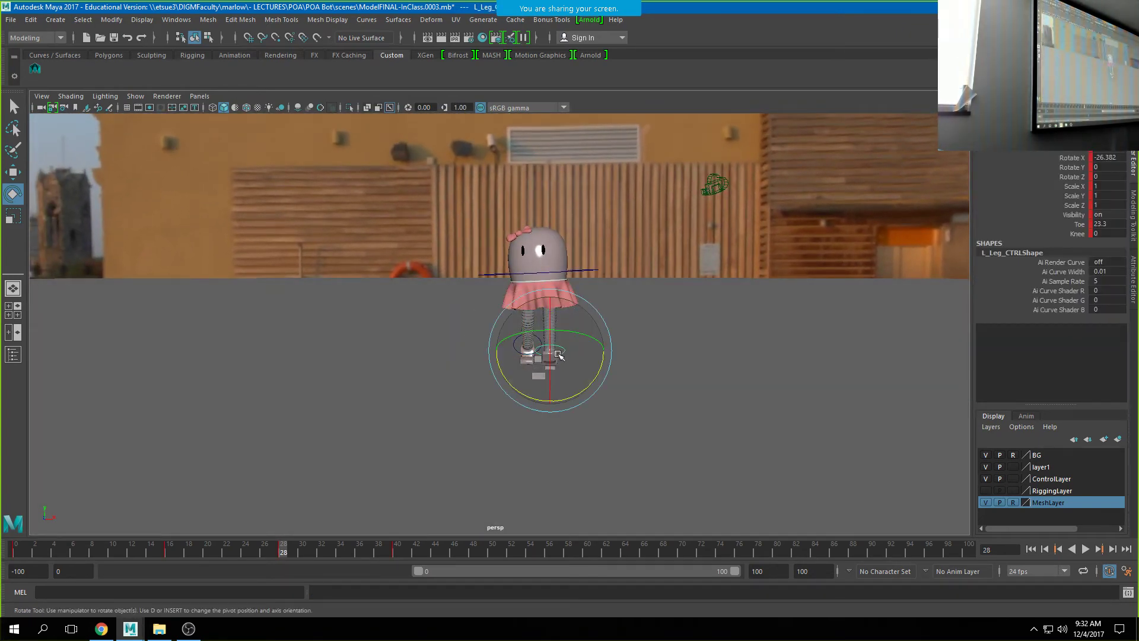
key("shift+e")
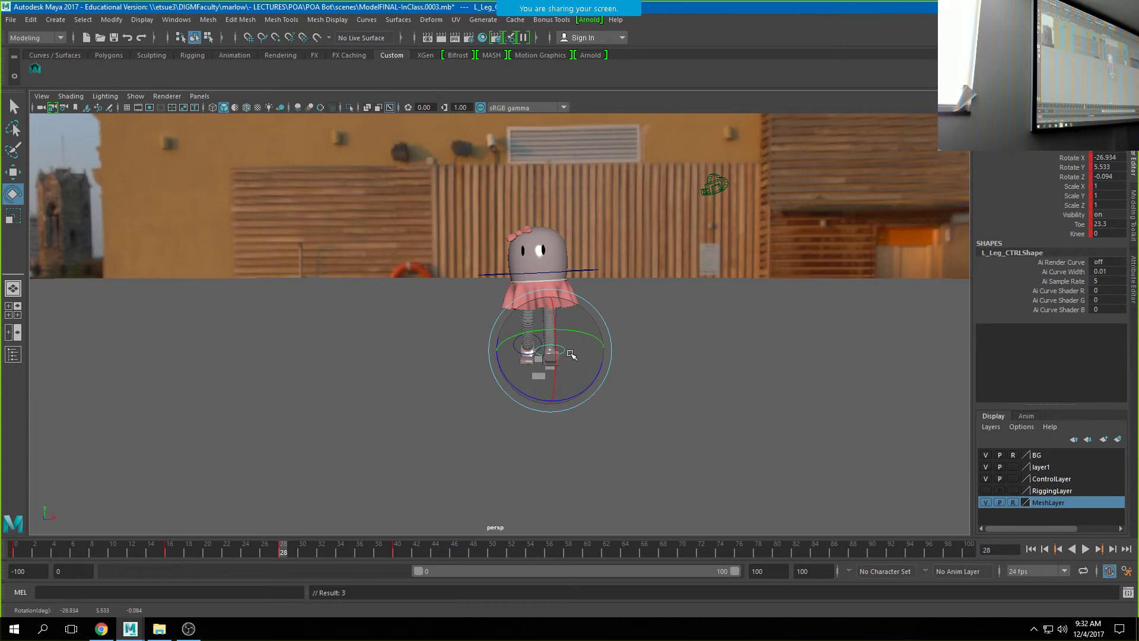
left_click(580, 273)
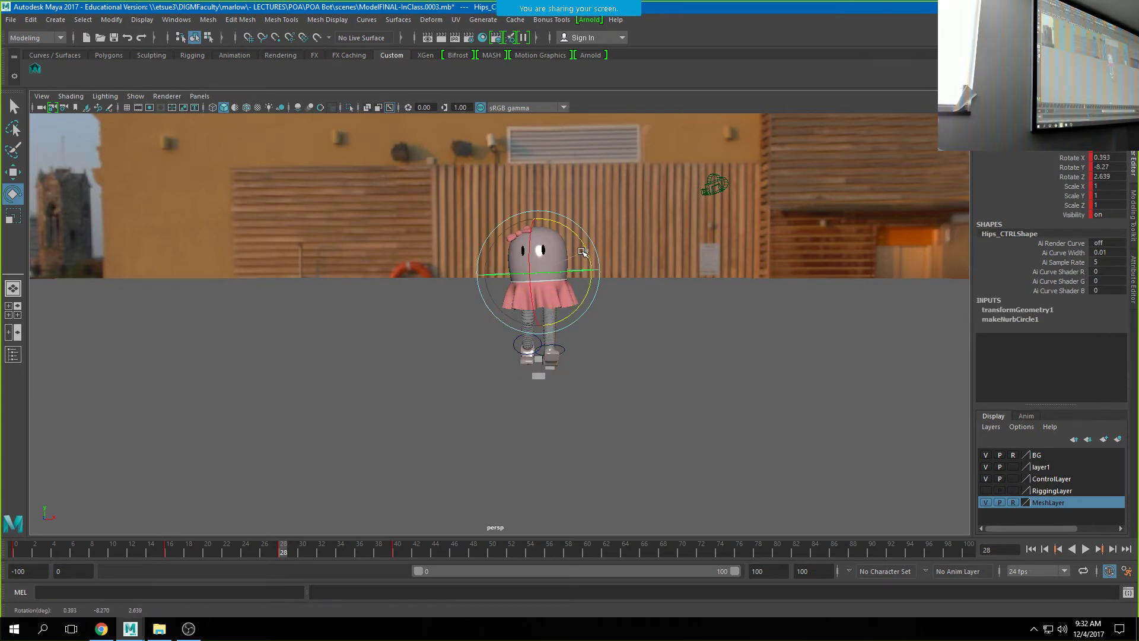
key("ctrl+z")
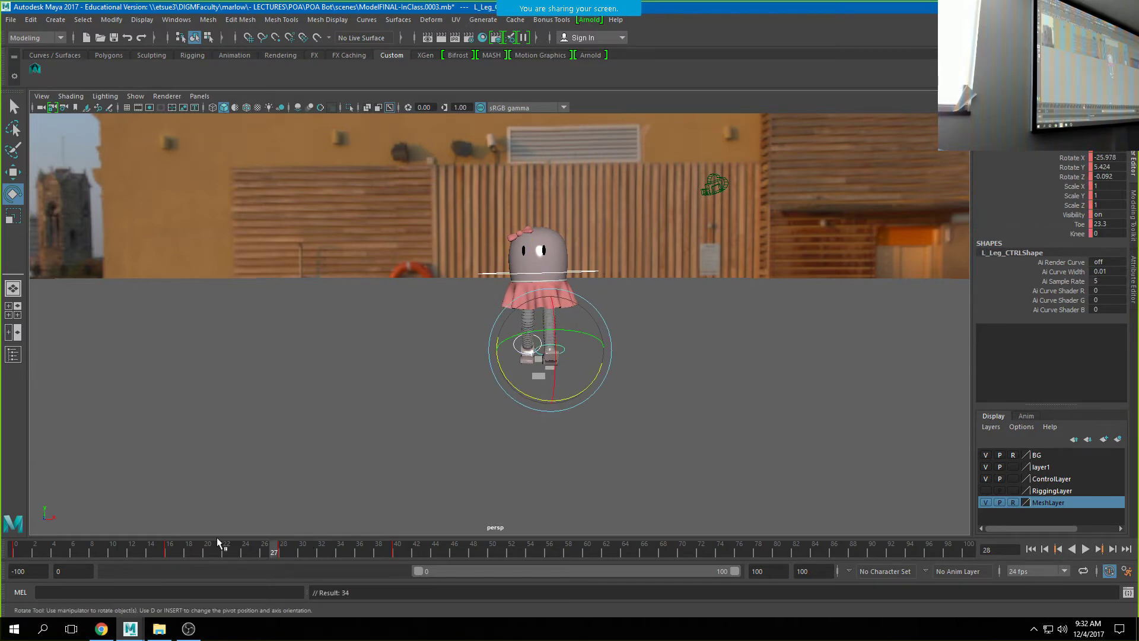
Play the walk from frame 0, shorten the playback range to end at frame 49, and stop playback.
left_click_drag(275, 554, 0, 491)
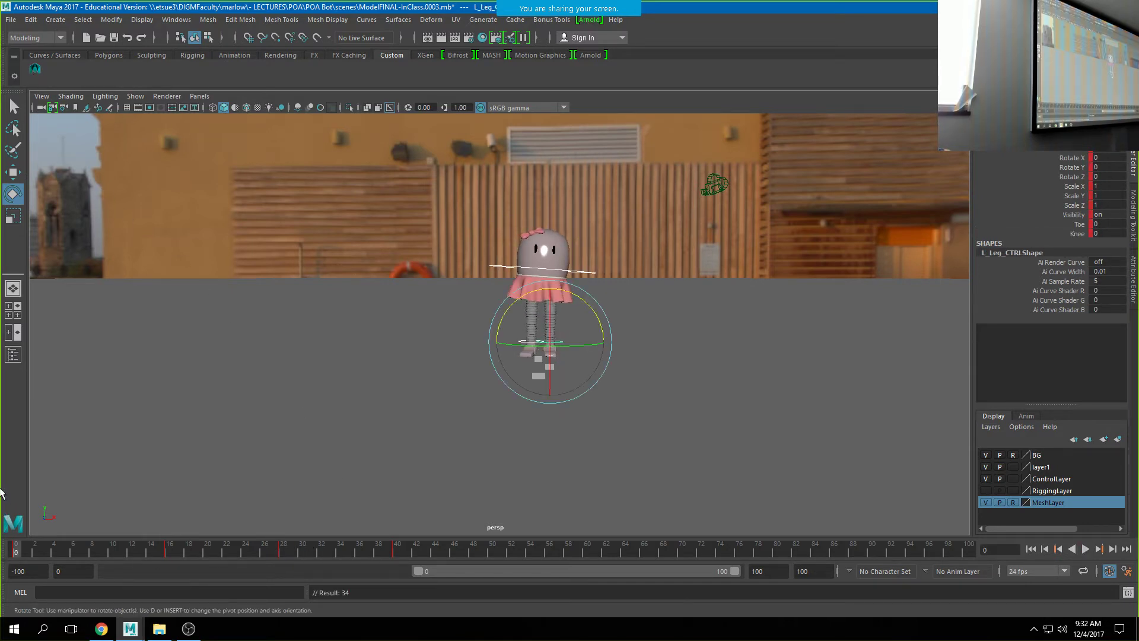
right_click(767, 554)
mouse_move(810, 462)
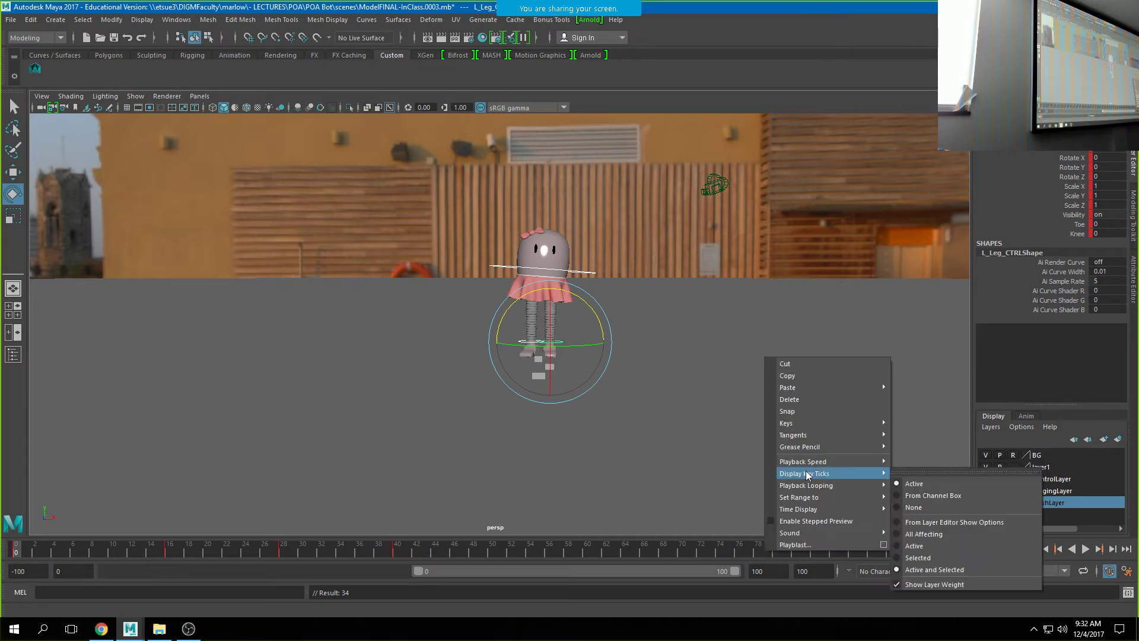
left_click(918, 472)
left_click(1086, 549)
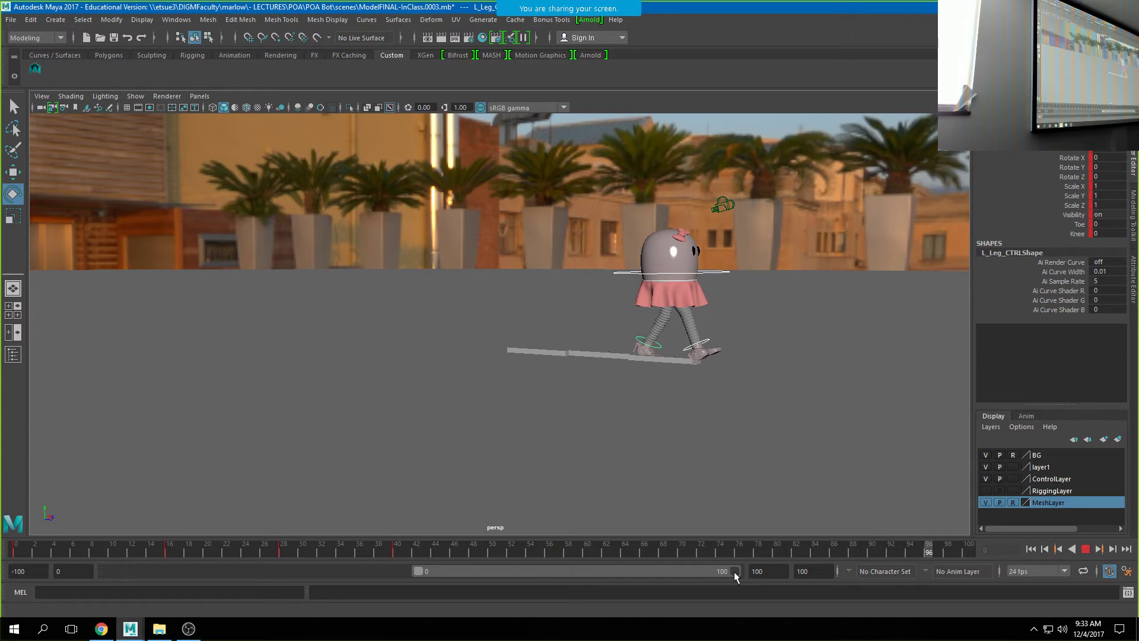
left_click_drag(736, 572, 573, 571)
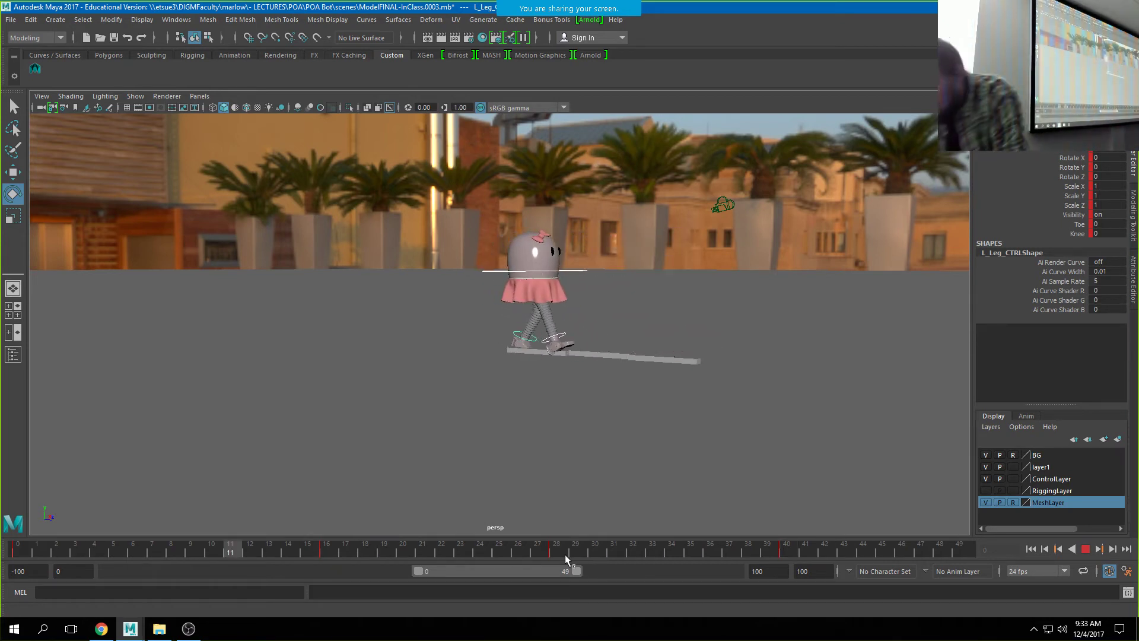
left_click(1086, 549)
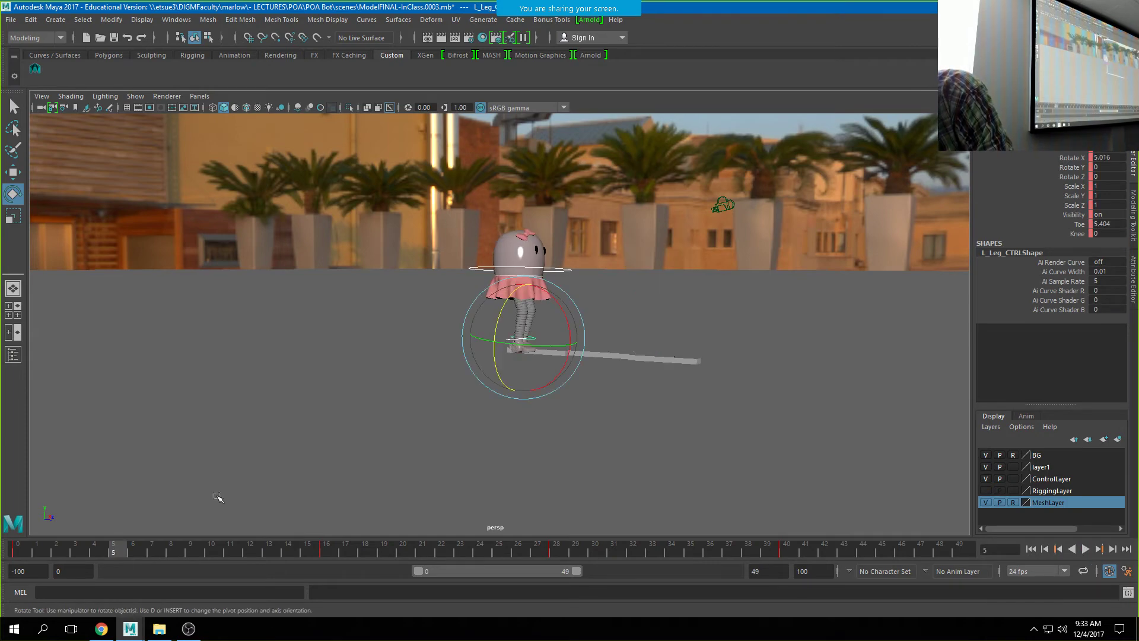
Switch to Chrome and examine the Richard Williams walk cycle chart for the down and passing positions.
left_click(102, 628)
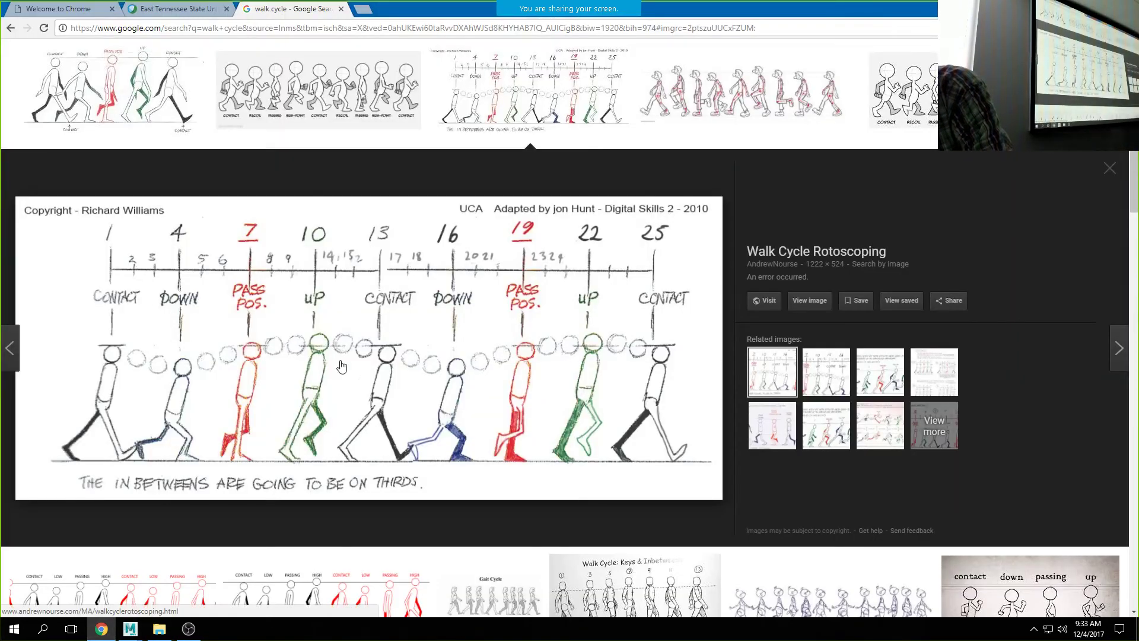
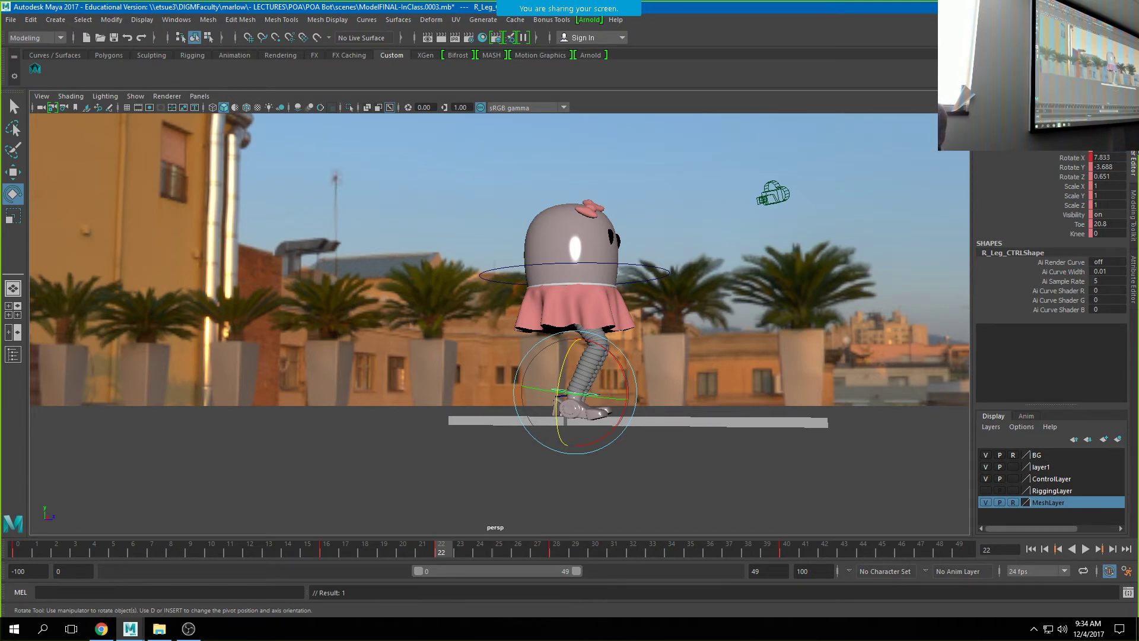
Lower the right foot onto the guide block at frame 22 and set its Rotate X and Toe to 0.
key("Return")
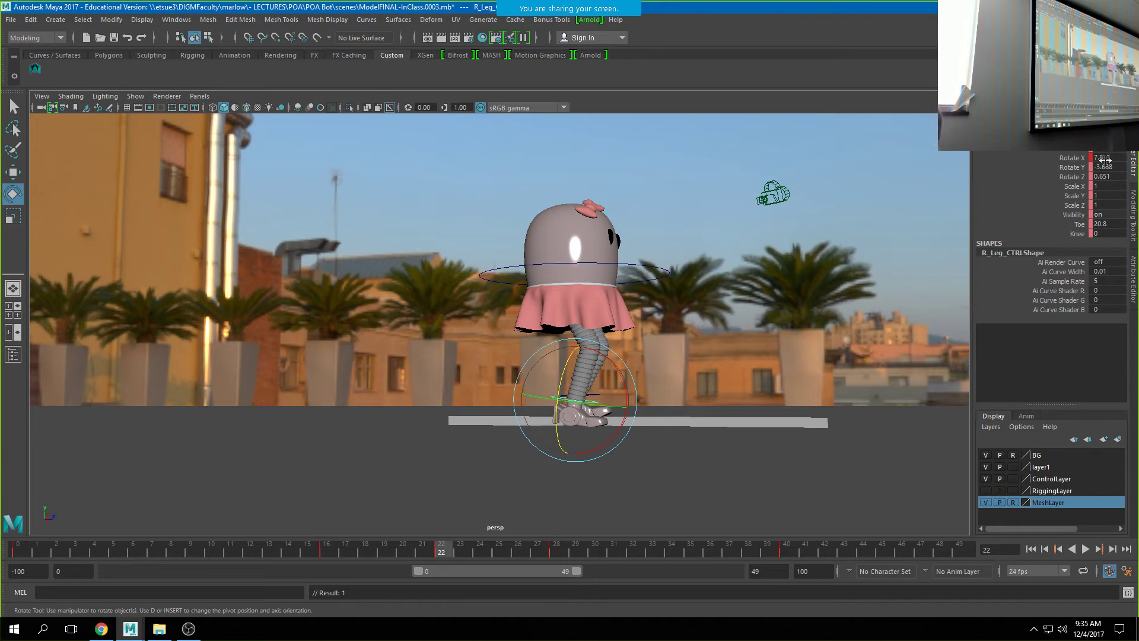
key("Return")
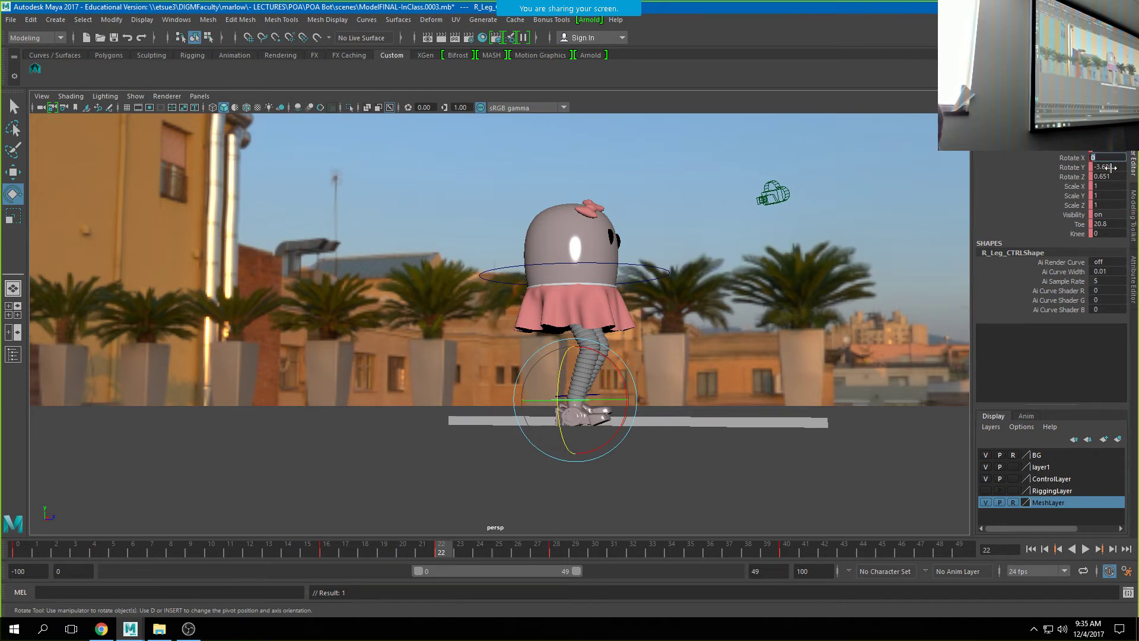
left_click(1107, 225)
type("0")
key("Return")
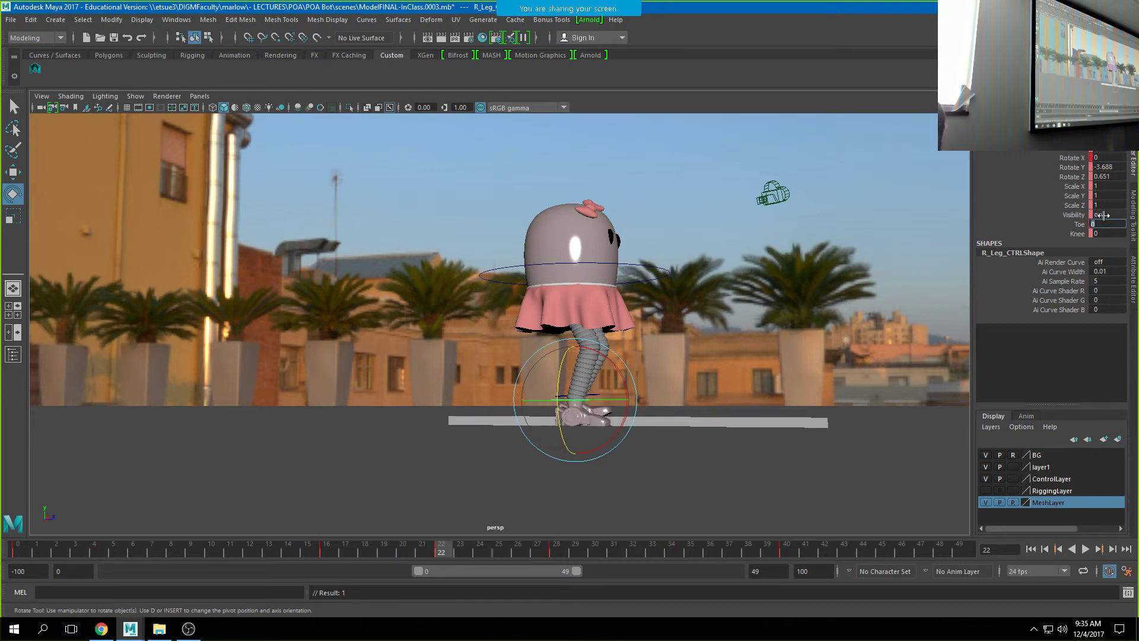
Flip between the keys at frames 16 and 22 to compare the right foot's placement in the two poses.
left_click_drag(593, 404, 536, 420, "alt")
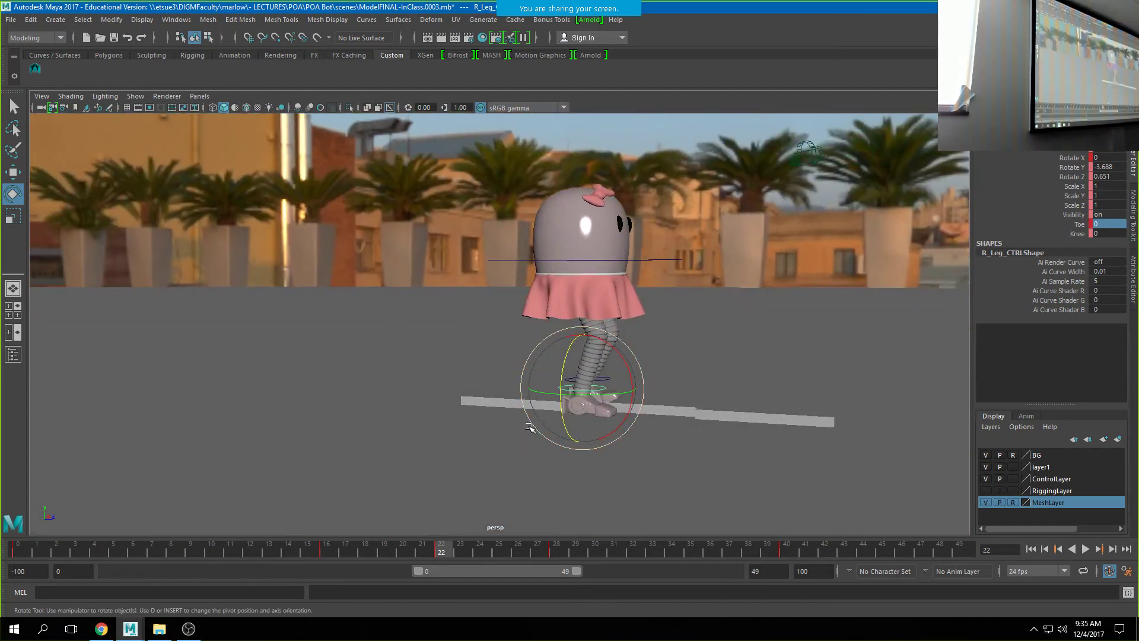
key("comma")
key("period")
key("comma")
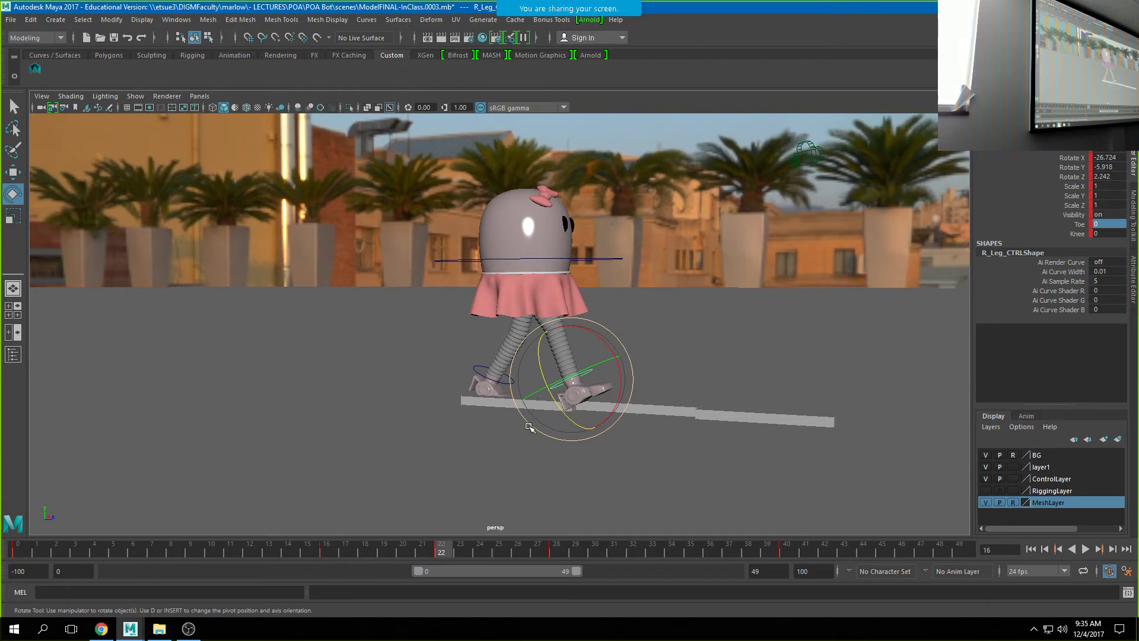
key("period")
key("comma")
key("period")
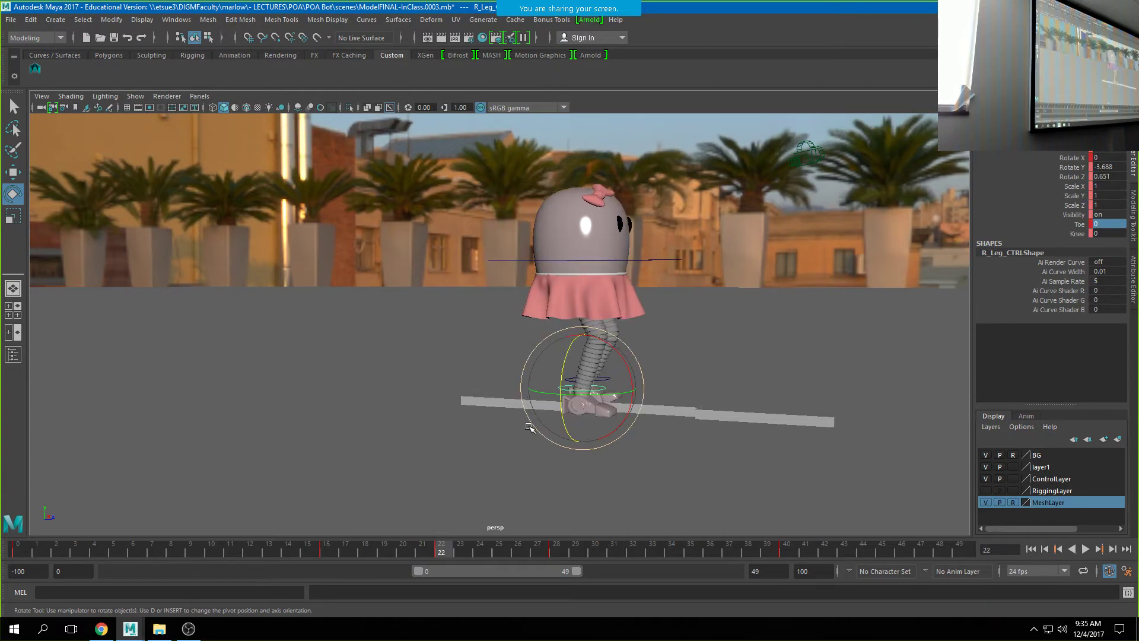
Switch to Chrome to check the passing position on the walk cycle chart, and return to Maya.
left_click_drag(681, 414, 606, 423, "alt")
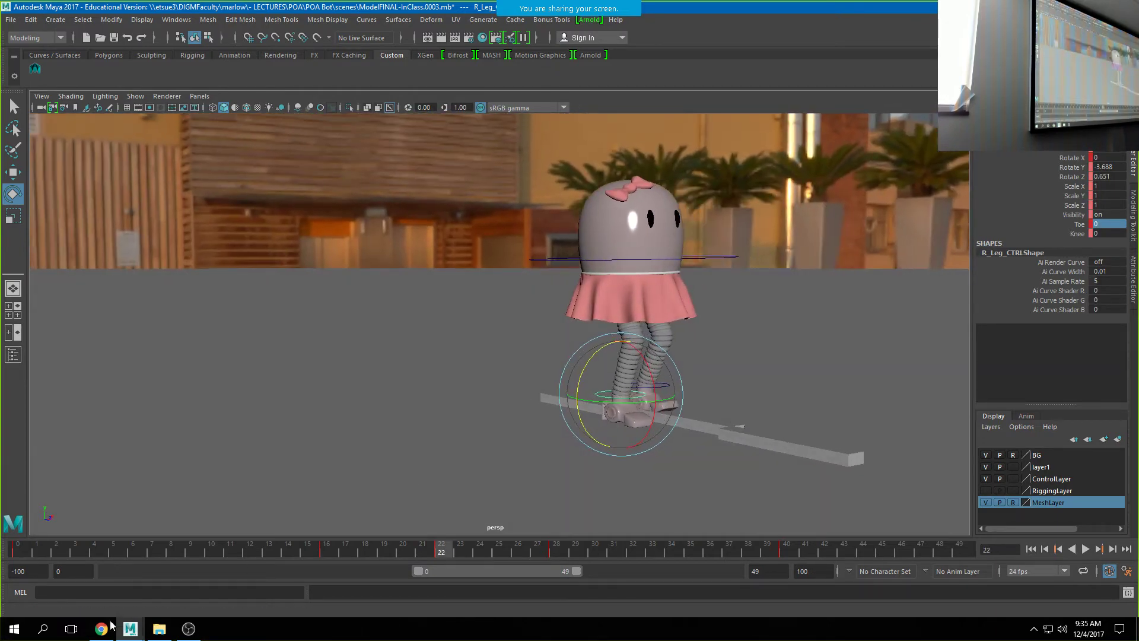
left_click(101, 629)
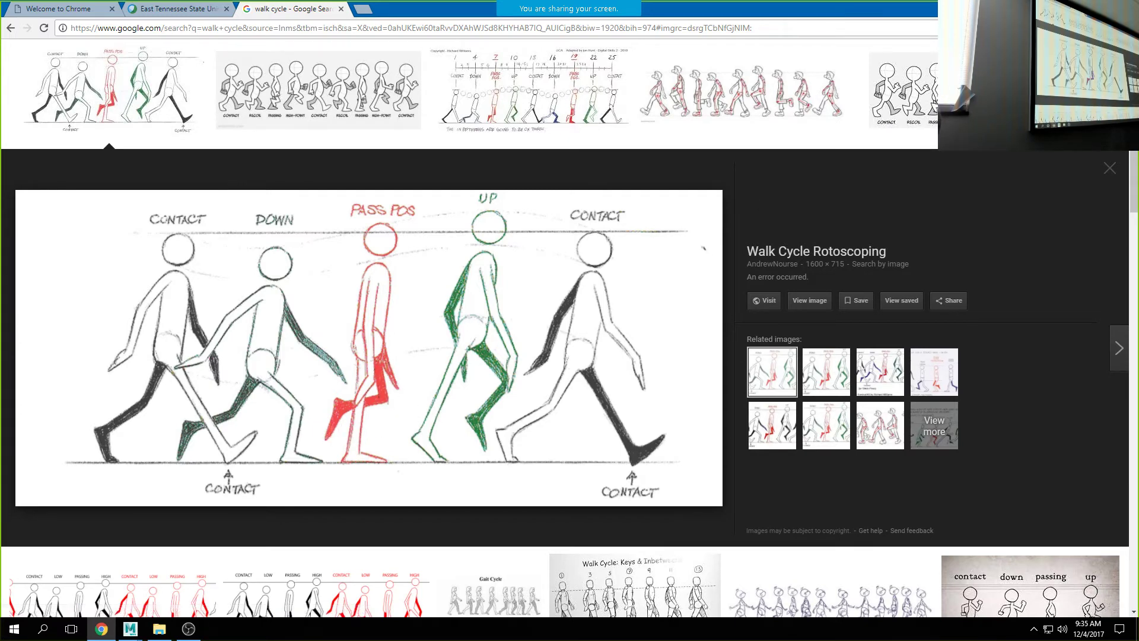
key("alt+Tab")
Lift the left foot off the ground at frame 22 and tip it toe-down to a Rotate X of 62.757.
left_click_drag(722, 410, 635, 488, "alt")
left_click(635, 489)
left_click(571, 414)
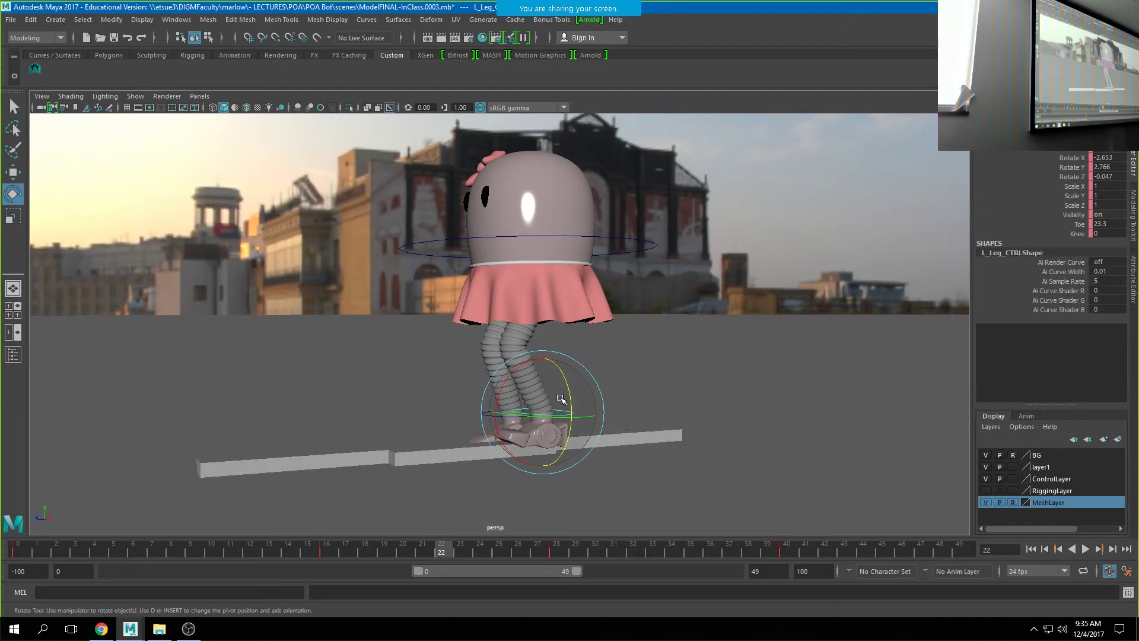
key("w")
left_click_drag(543, 384, 644, 248)
key("e")
Adjust the hips' height at frame 22, using the walk cycle chart in Chrome as reference for the passing position.
left_click(693, 248)
key("w")
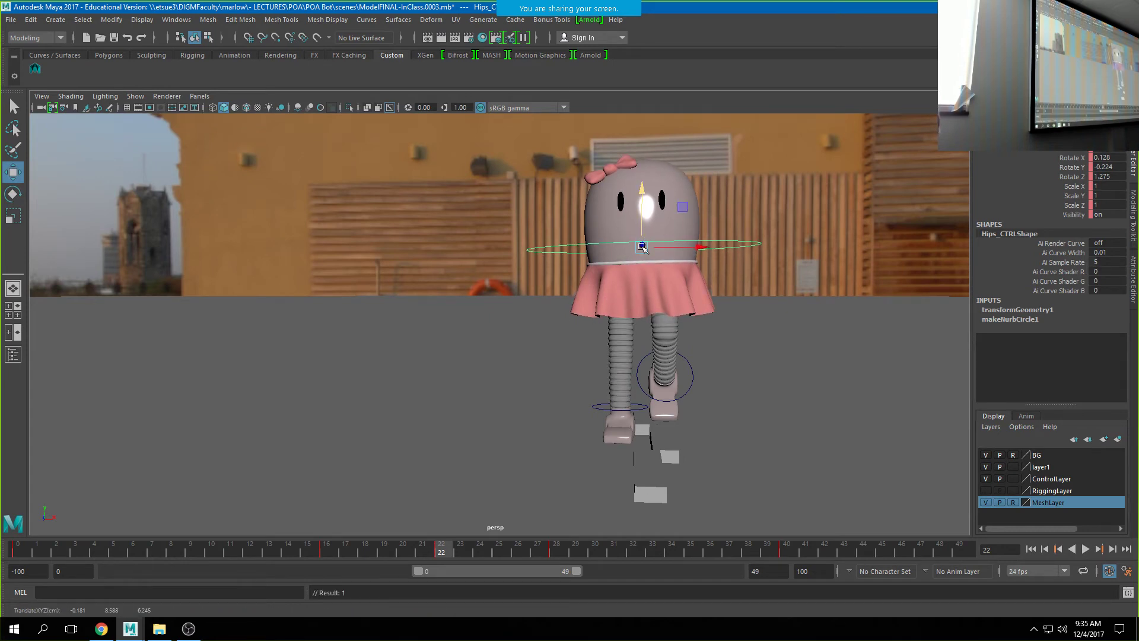
left_click(101, 629)
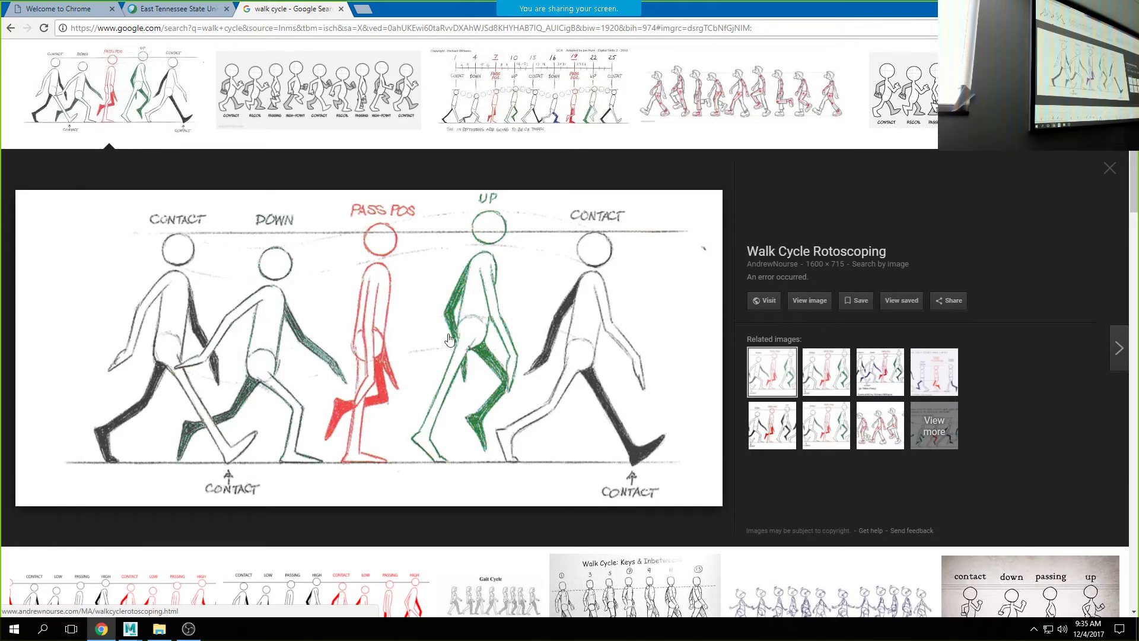
key("alt+Tab")
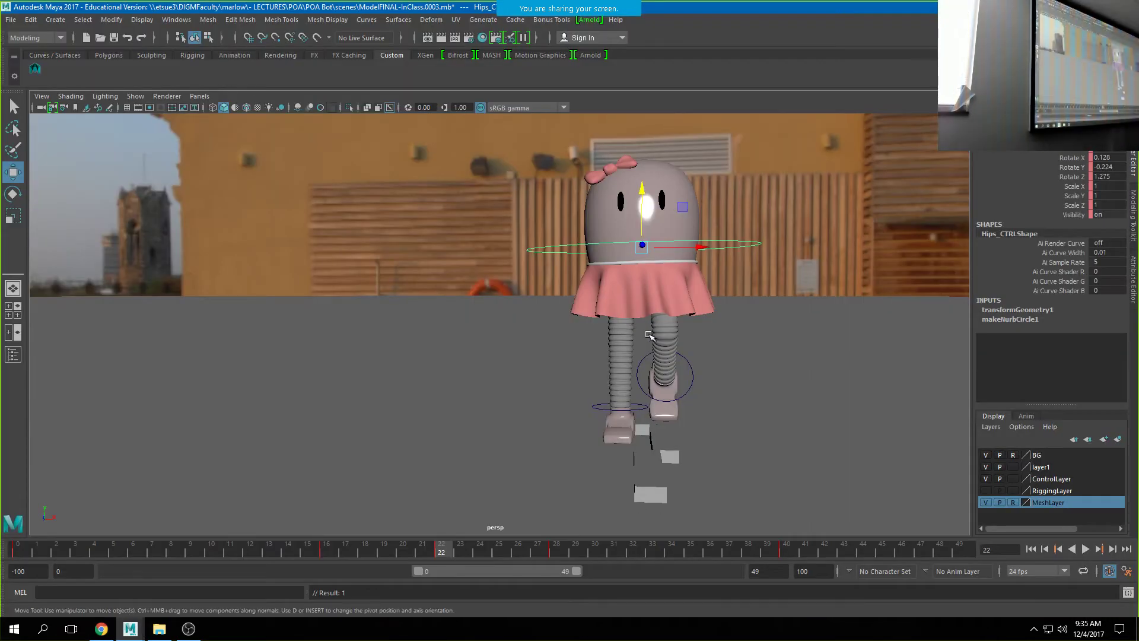
left_click_drag(644, 231, 643, 235)
Shift the hips sideways toward the supporting right foot and rotate them nearly level, to a Rotate Z of -0.153.
right_click_drag(780, 452, 612, 382, "alt")
left_click_drag(612, 382, 619, 379, "alt")
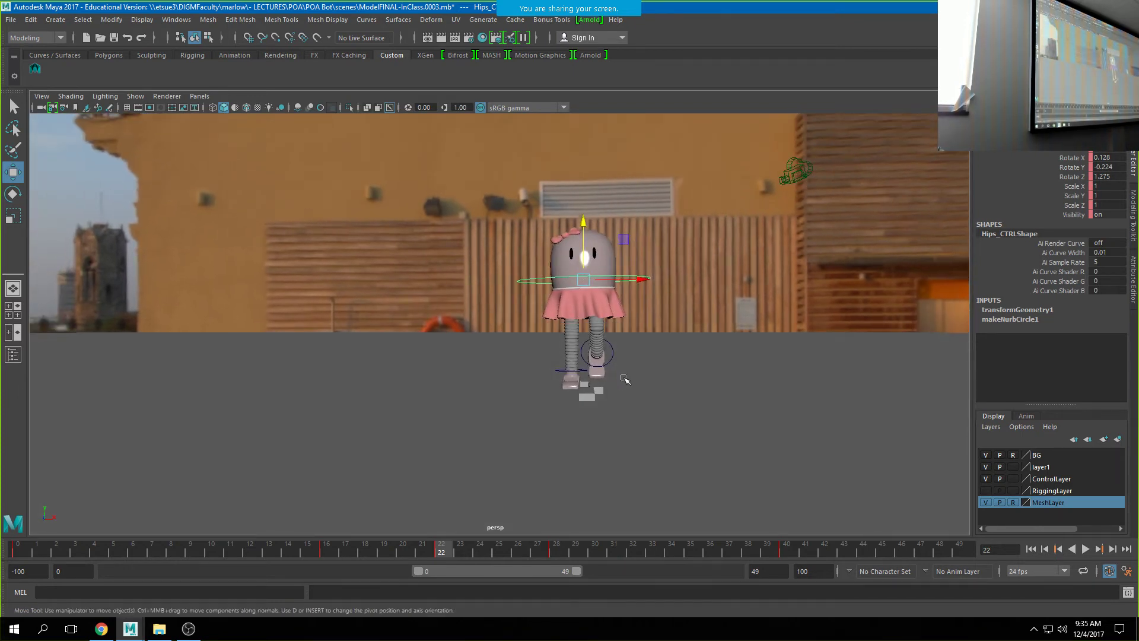
left_click_drag(639, 281, 633, 281)
key("ctrl+z")
right_click_drag(634, 281, 824, 423, "alt")
left_click_drag(823, 423, 765, 438, "alt")
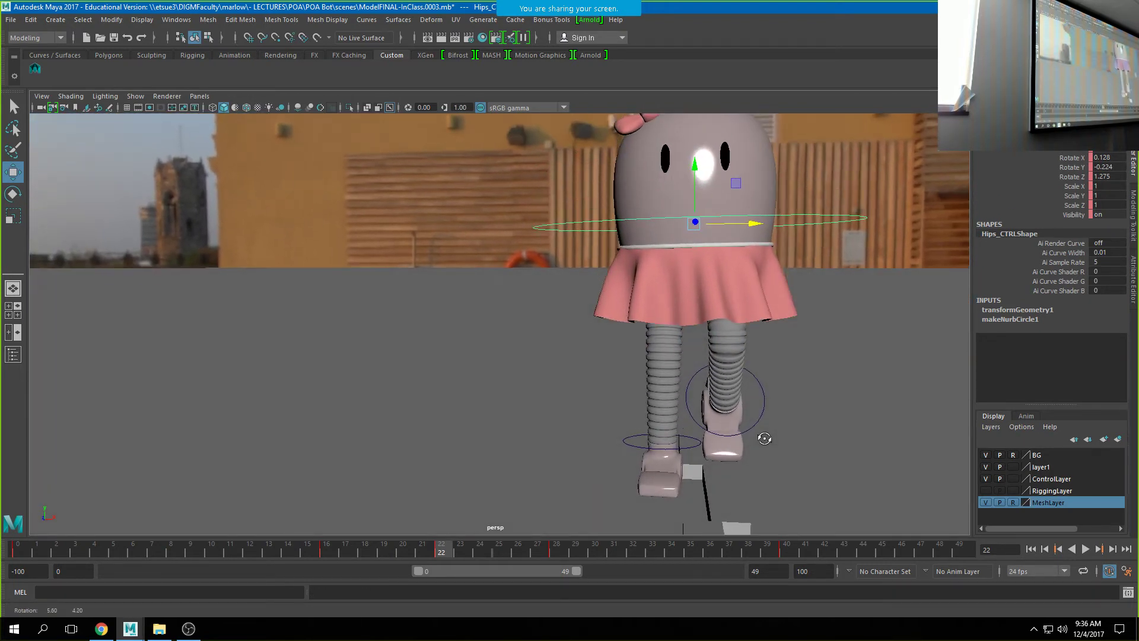
left_click_drag(756, 225, 744, 226)
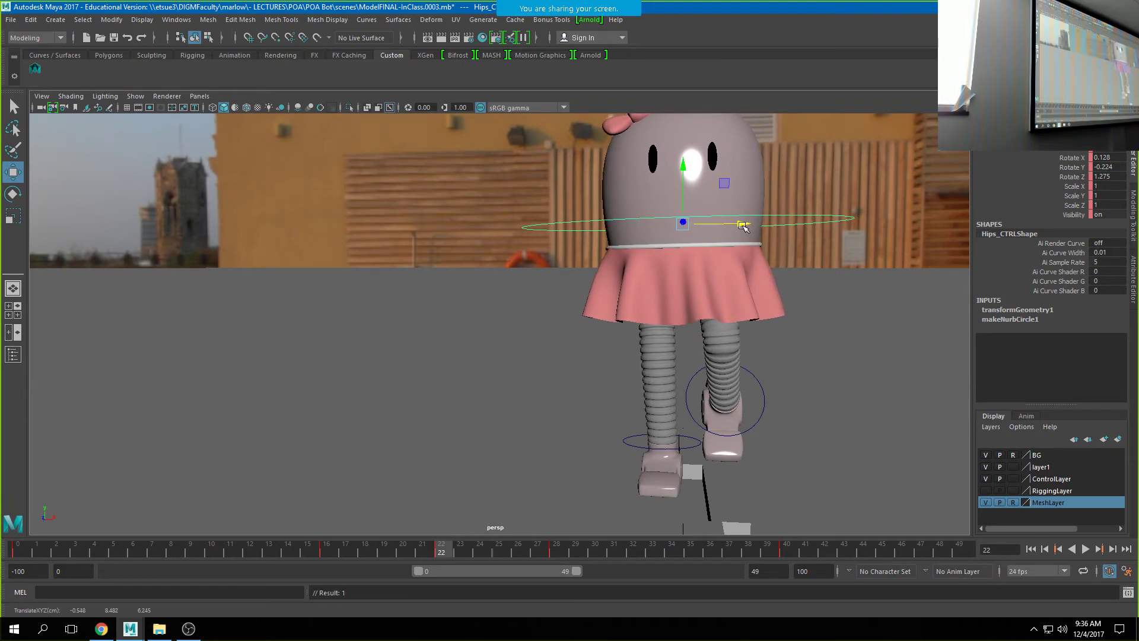
key("e")
left_click_drag(735, 265, 717, 254)
Move the left foot higher and farther back behind the supporting leg at frame 22.
left_click_drag(834, 397, 555, 402, "alt")
left_click(570, 400)
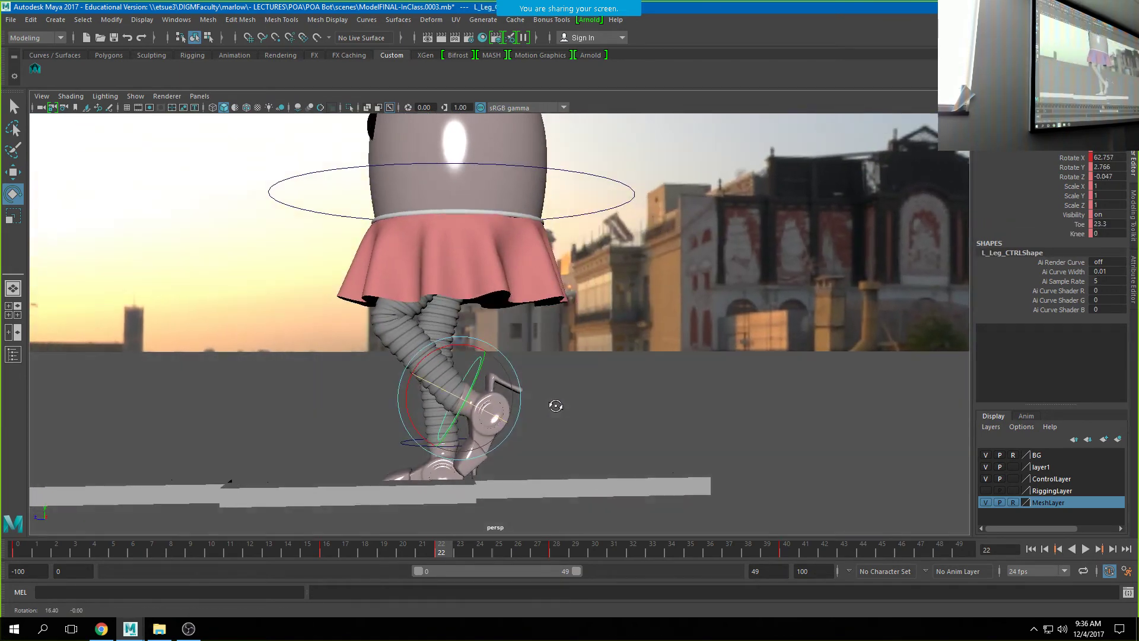
key("w")
left_click_drag(455, 398, 490, 377)
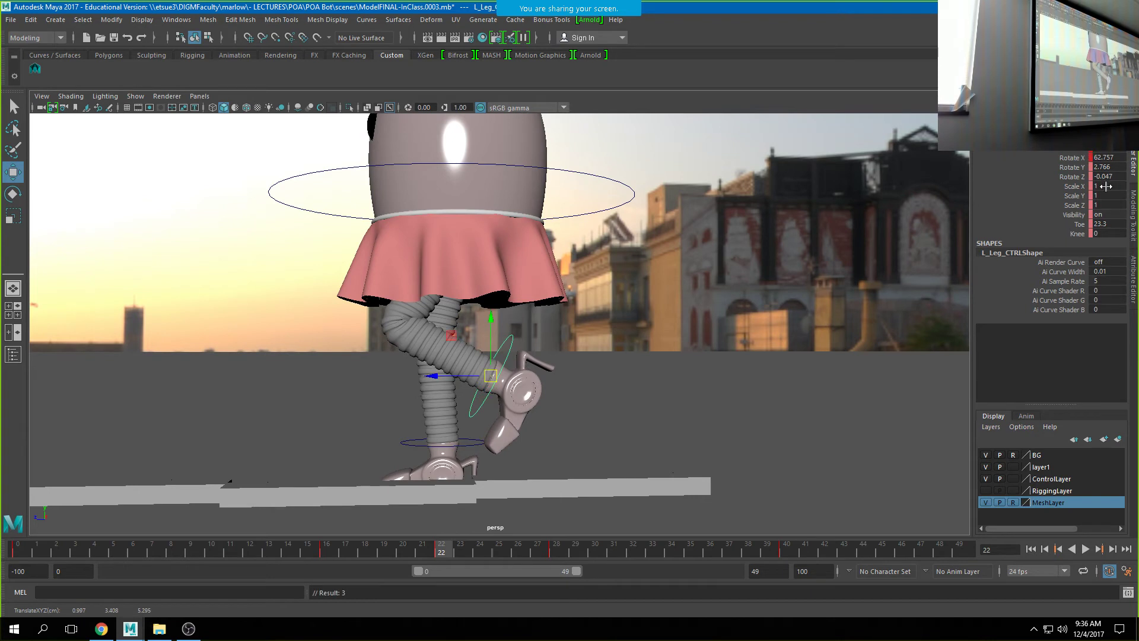
Bend the left foot's toe by setting its Toe attribute to -14.8.
type("0")
key("Return")
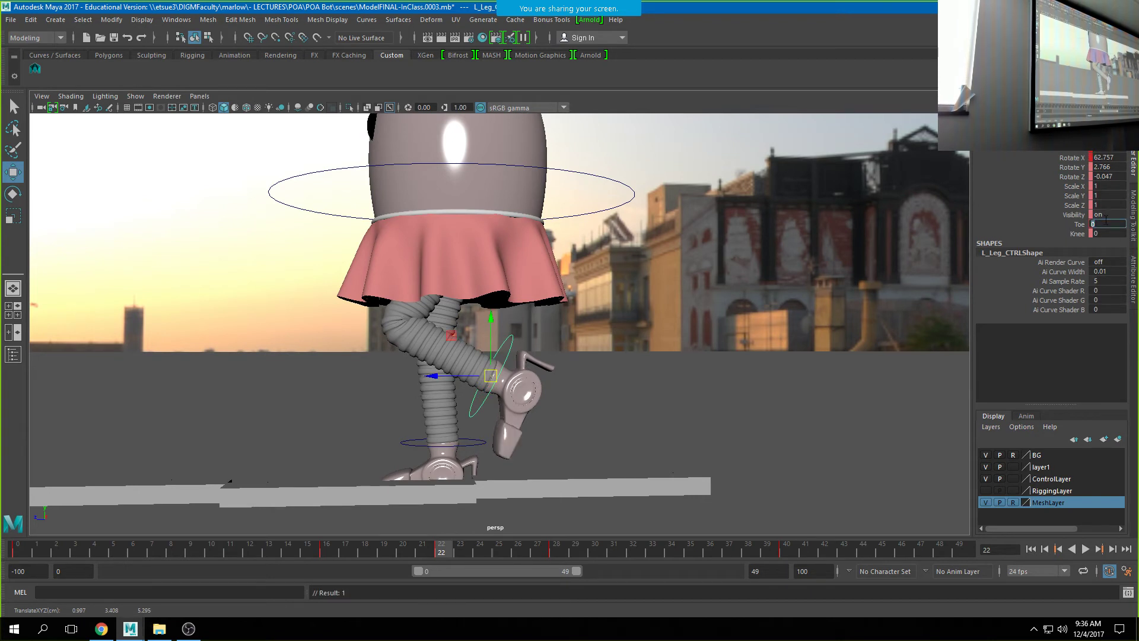
left_click(1079, 224)
middle_click_drag(762, 354, 675, 369)
scroll(675, 369, "up", 2)
left_click_drag(394, 410, 643, 431, "alt")
Shift the left foot inward toward the supporting leg and nudge the hips slightly up and the same way.
scroll(682, 432, "down", 4)
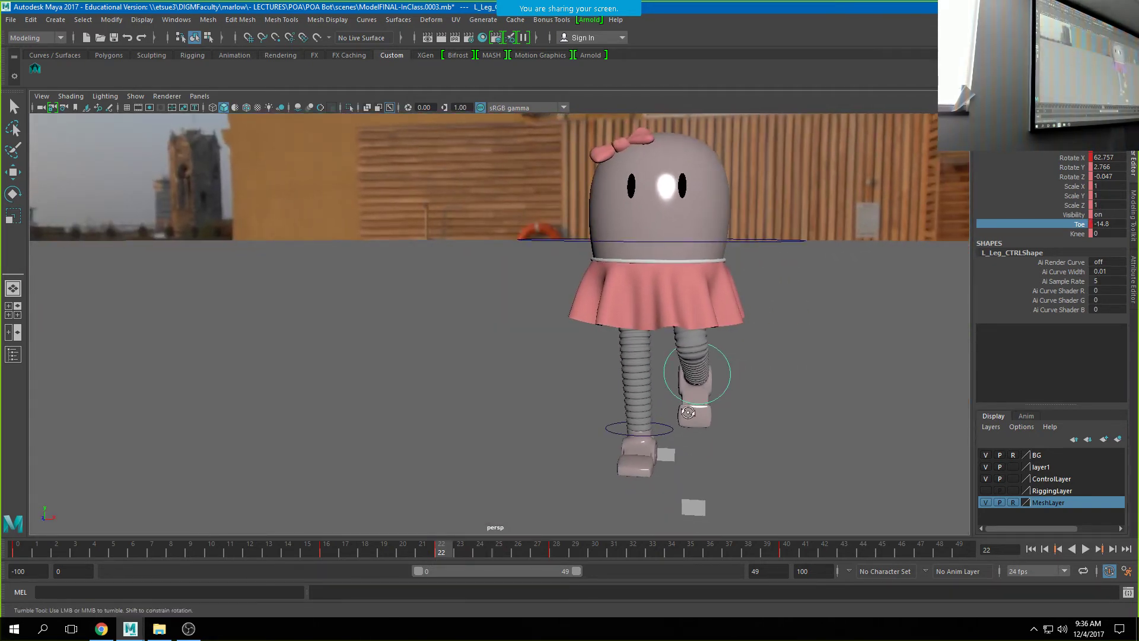
left_click_drag(719, 407, 703, 410, "alt")
key("w")
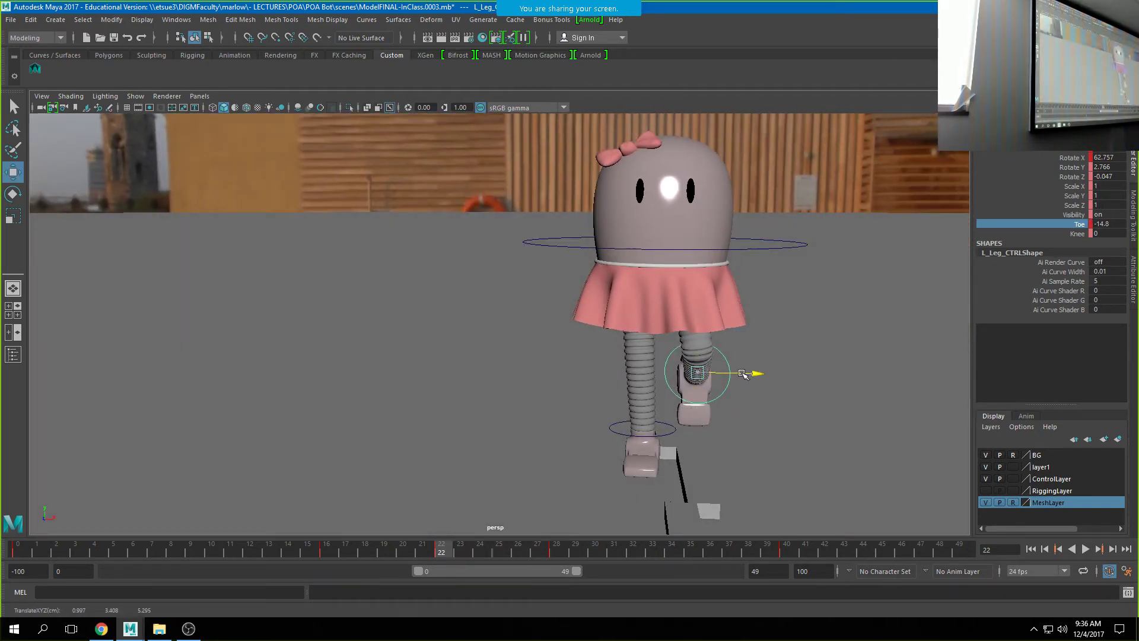
left_click_drag(748, 375, 735, 373)
left_click(725, 245)
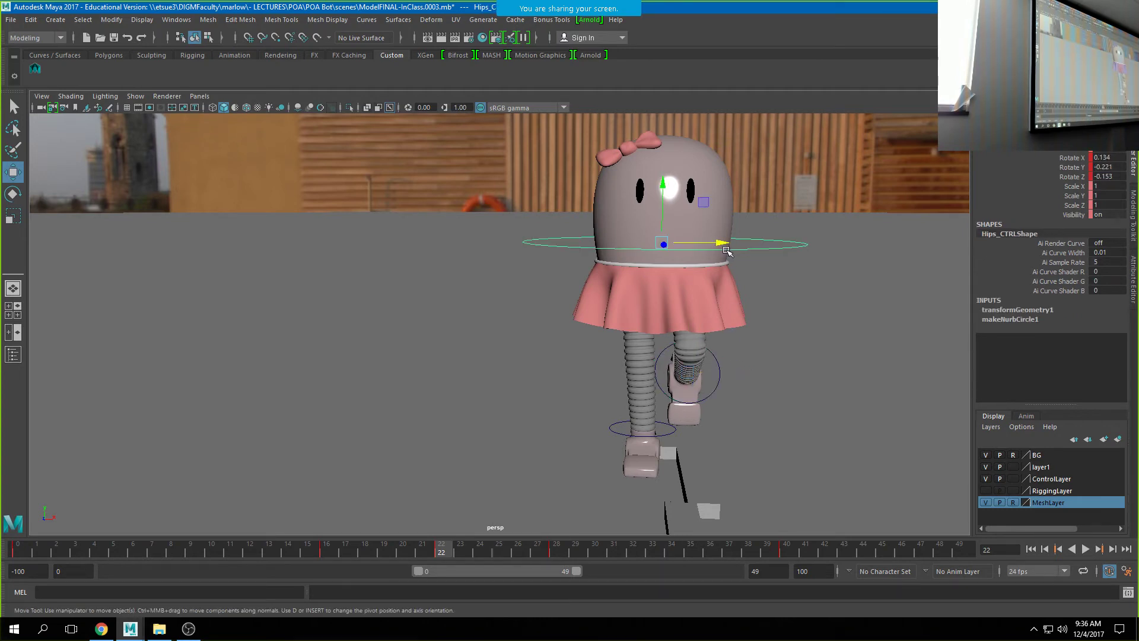
left_click_drag(664, 245, 658, 243)
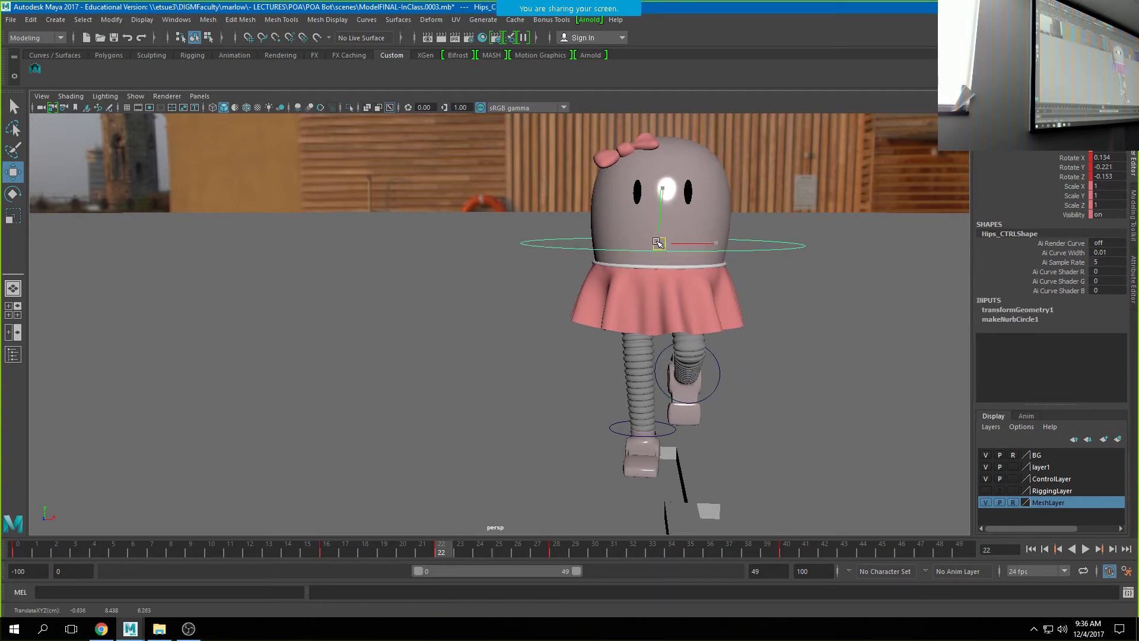
Lower the raised left foot slightly at frame 22.
left_click_drag(712, 321, 746, 335, "alt")
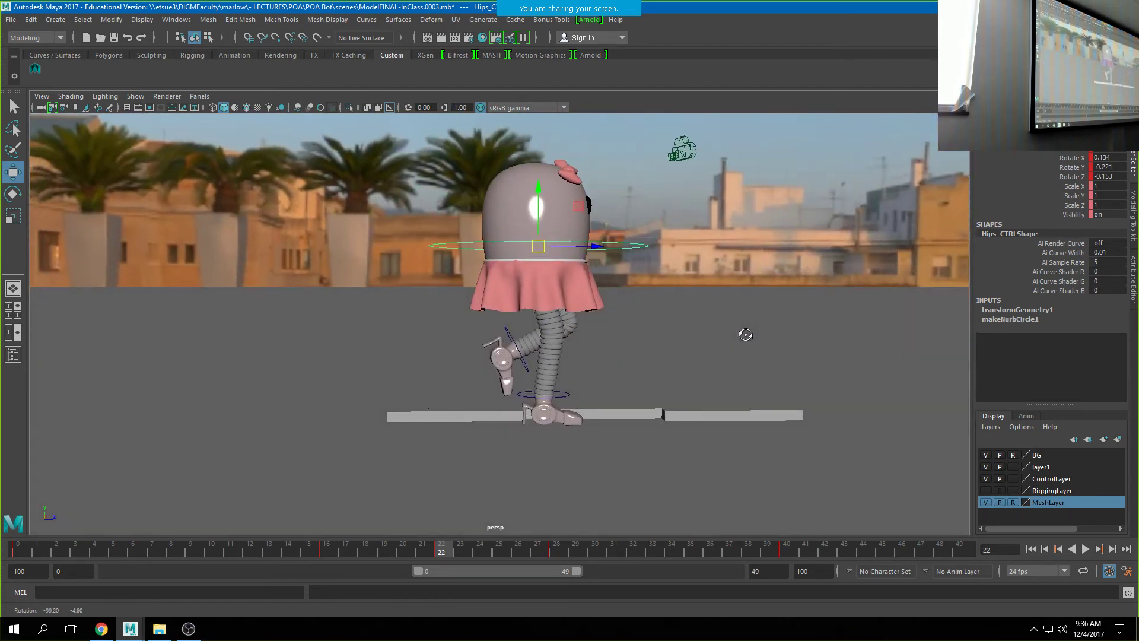
left_click(513, 341)
left_click_drag(517, 328, 517, 333)
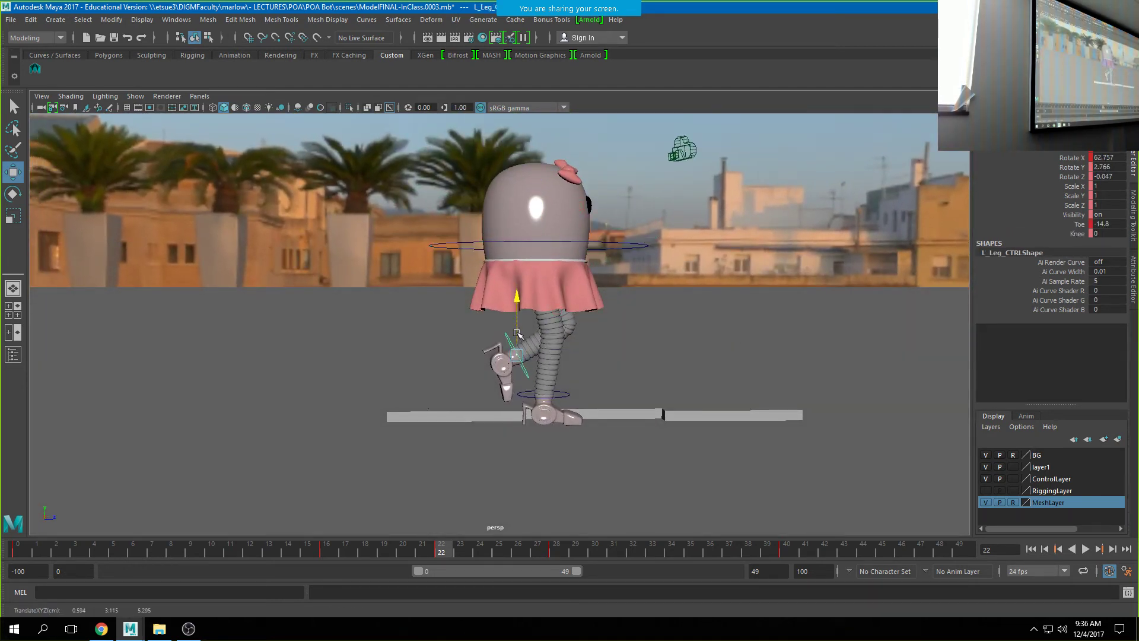
left_click_drag(646, 370, 489, 368, "alt")
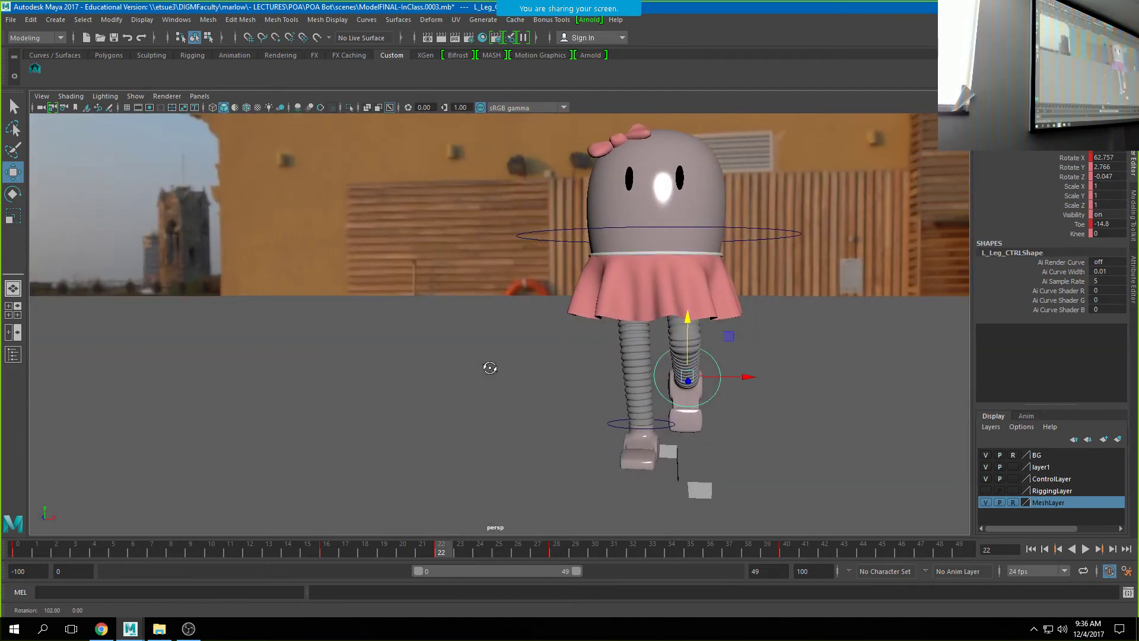
Set the left leg's Knee to 1.3 and turn the foot straighter, to Rotate Y 0.147 and Rotate Z 3.257.
left_click(1077, 233)
middle_click_drag(636, 417, 657, 418)
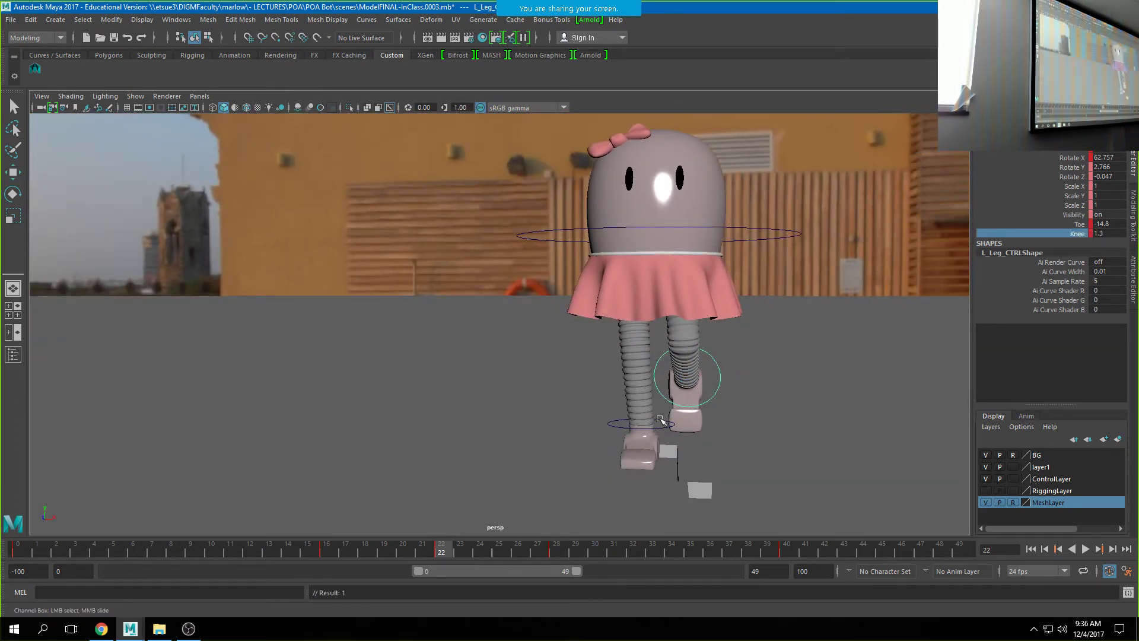
key("e")
left_click_drag(746, 367, 723, 362)
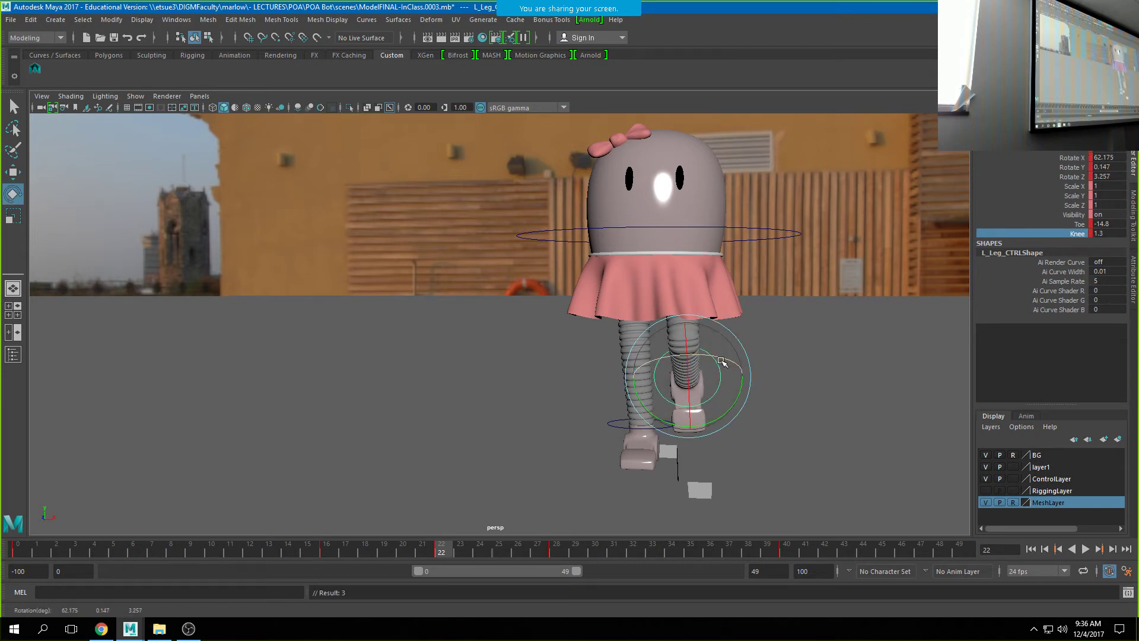
Key all of the character's controls at frame 22 and play the walk from frame 0.
left_click(43, 73)
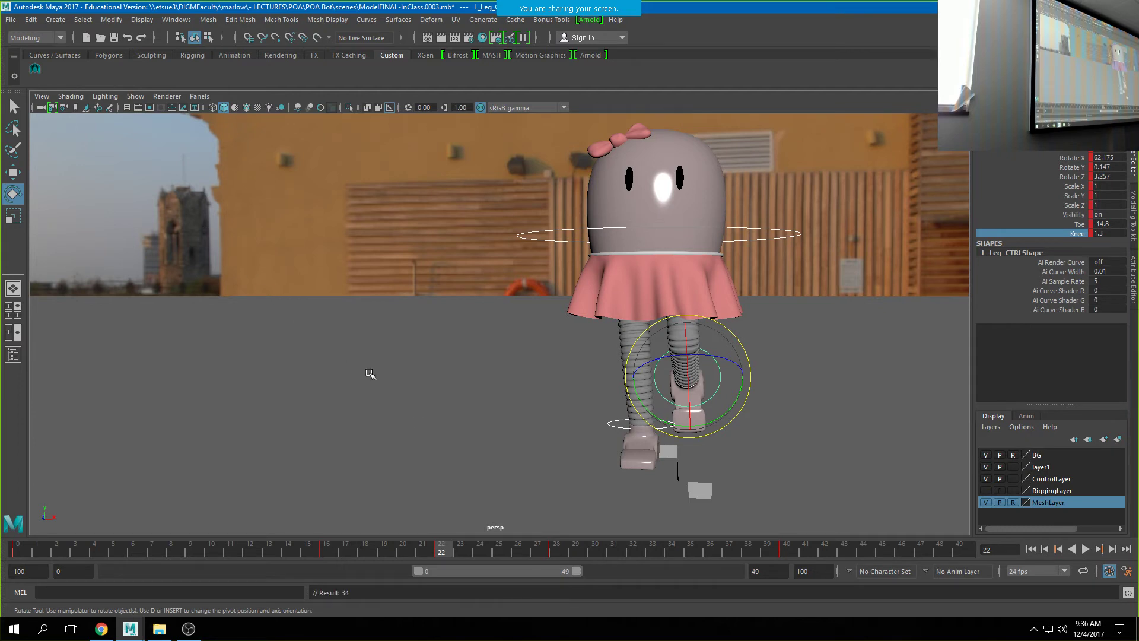
left_click_drag(441, 554, 21, 543)
left_click_drag(548, 298, 926, 397, "alt")
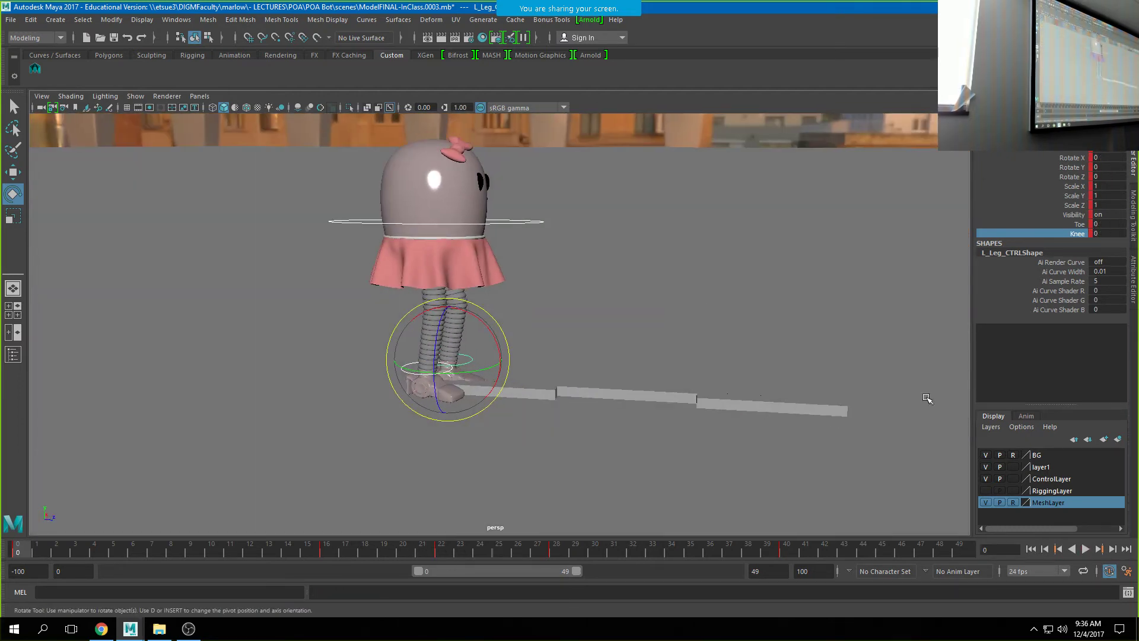
left_click(1088, 550)
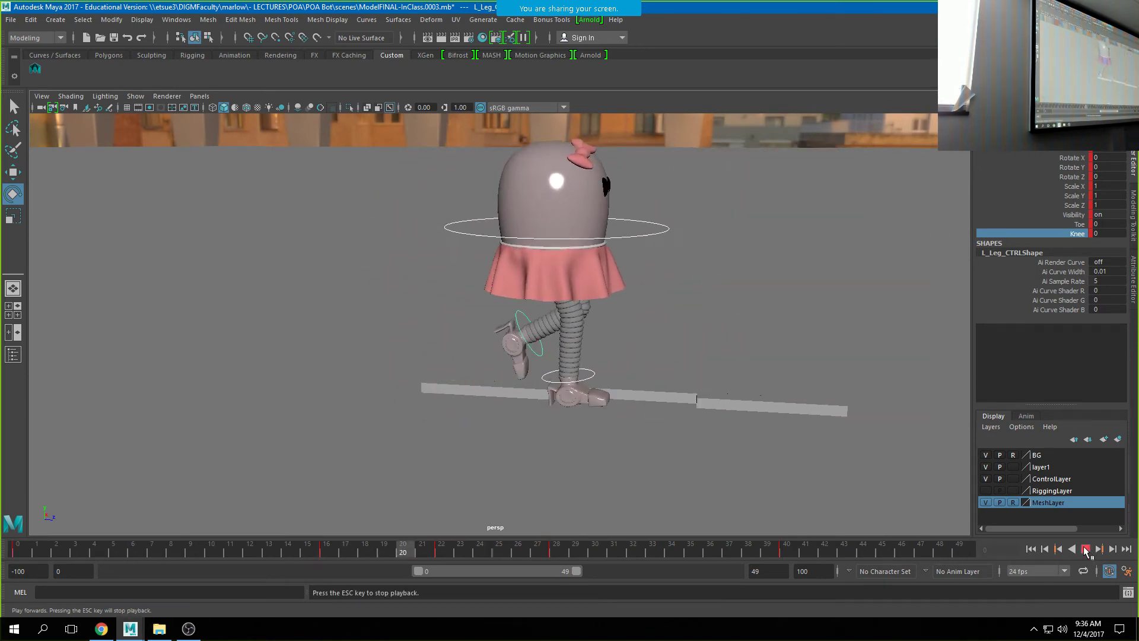
key("Escape")
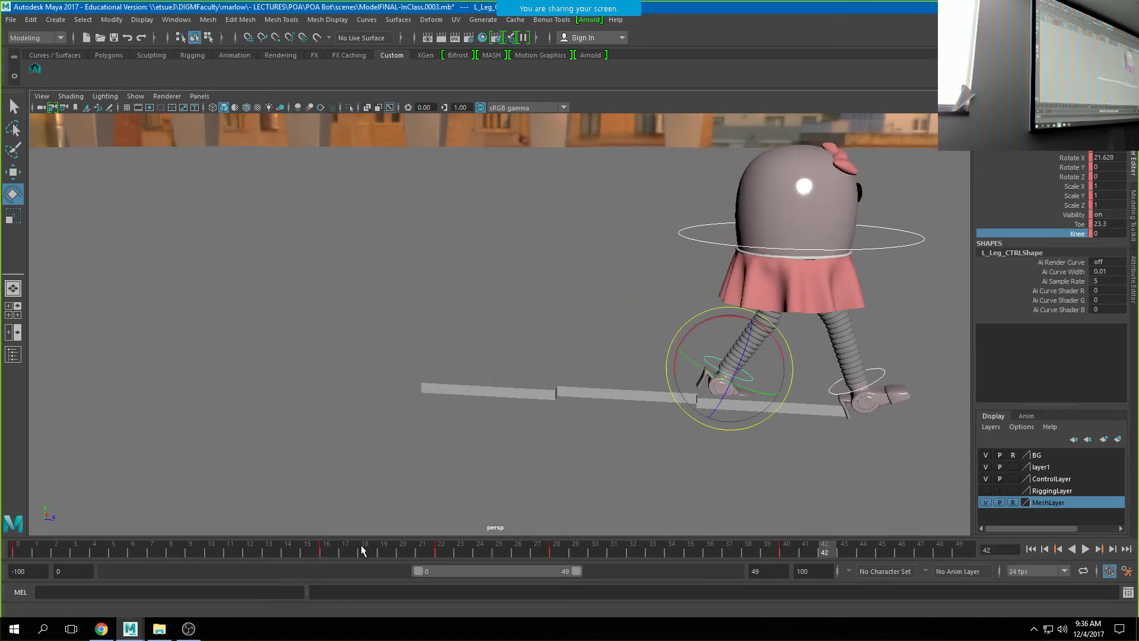
Scrub to frame 34 and compare the left foot's placement with the contact keys at frames 28 and 40.
mouse_move(361, 551)
left_mouse_down()
mouse_move(329, 550)
mouse_move(469, 549)
mouse_move(149, 549)
mouse_move(893, 568)
mouse_move(449, 561)
mouse_move(682, 554)
left_mouse_up()
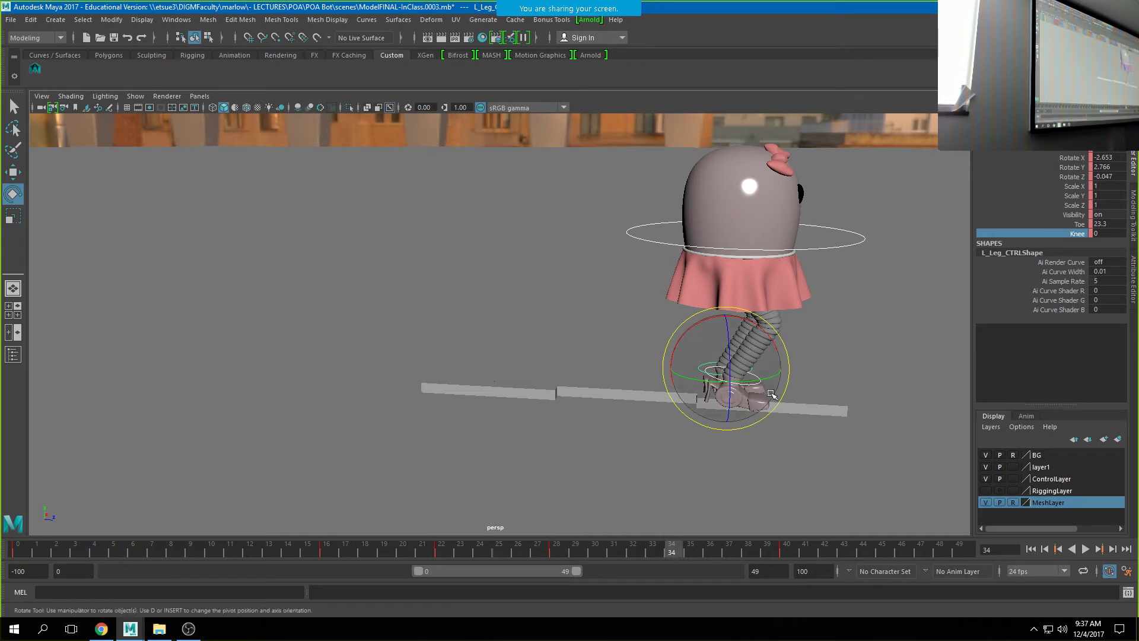
left_click(945, 351)
left_click_drag(671, 377, 767, 394, "alt")
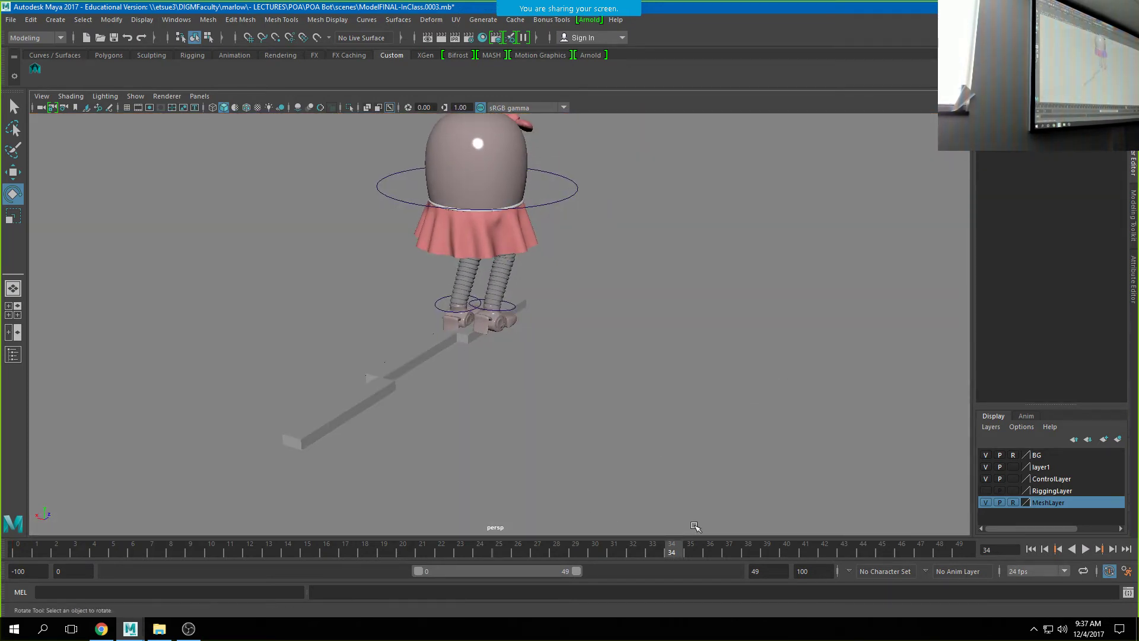
left_click(461, 323)
key("comma")
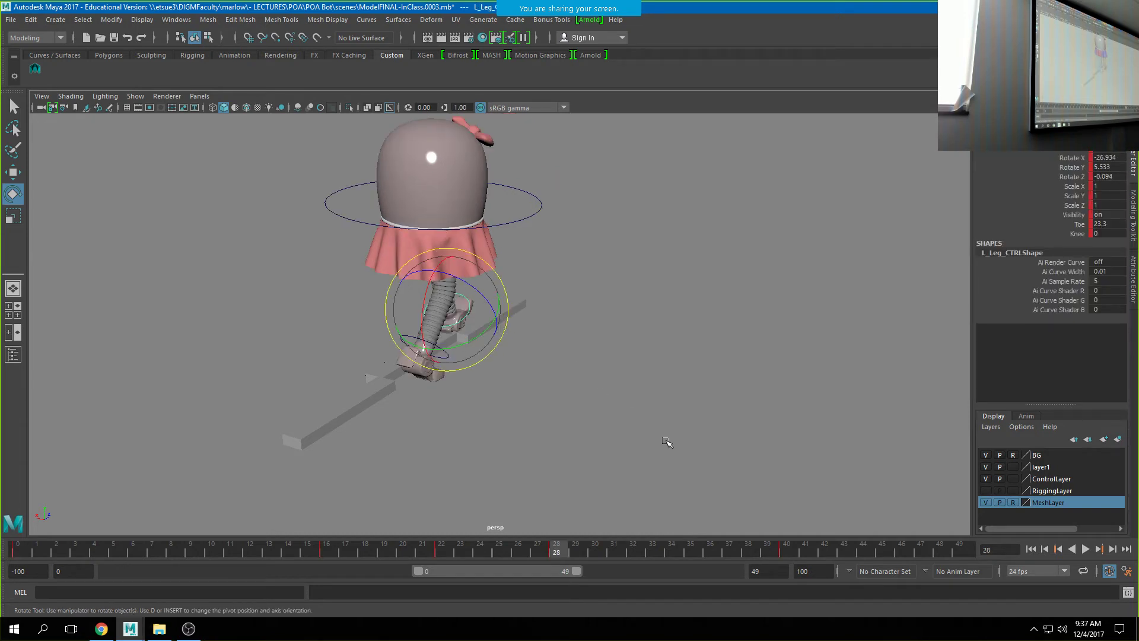
key("period")
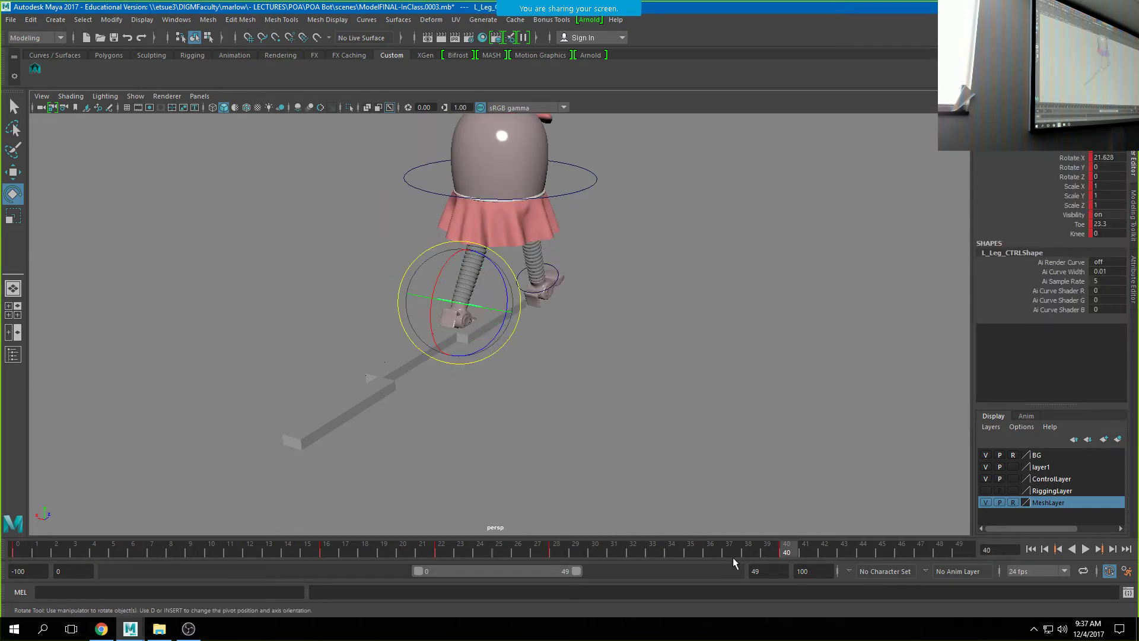
At frame 34, set the left foot's Rotate X to 0 and lower the foot onto the guide block.
left_click(677, 546)
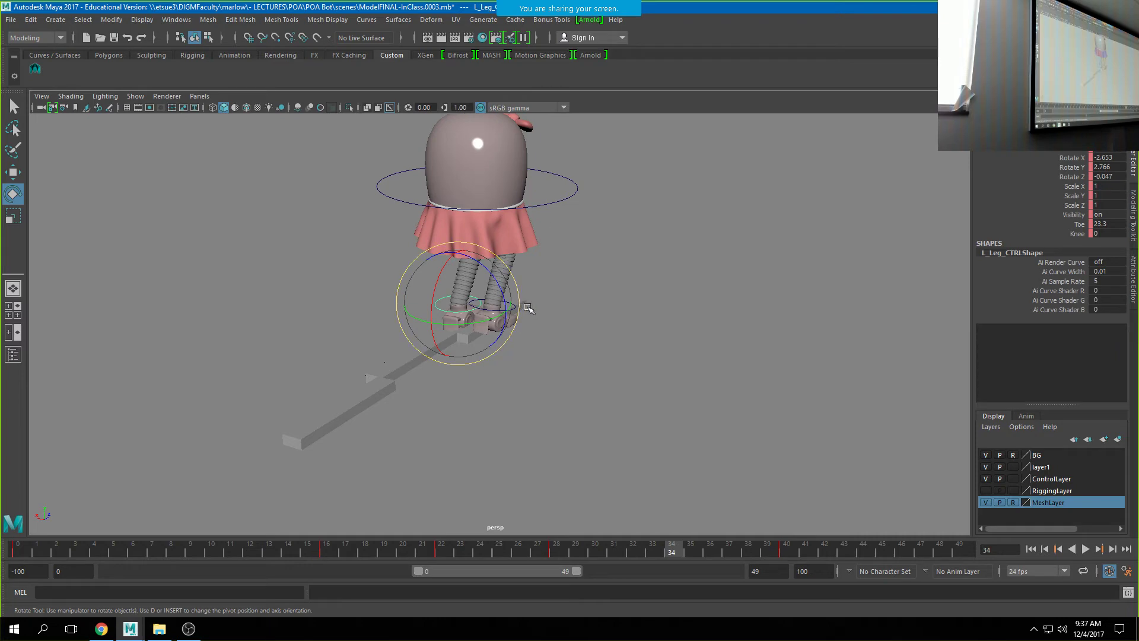
left_click(554, 320)
left_click(514, 308)
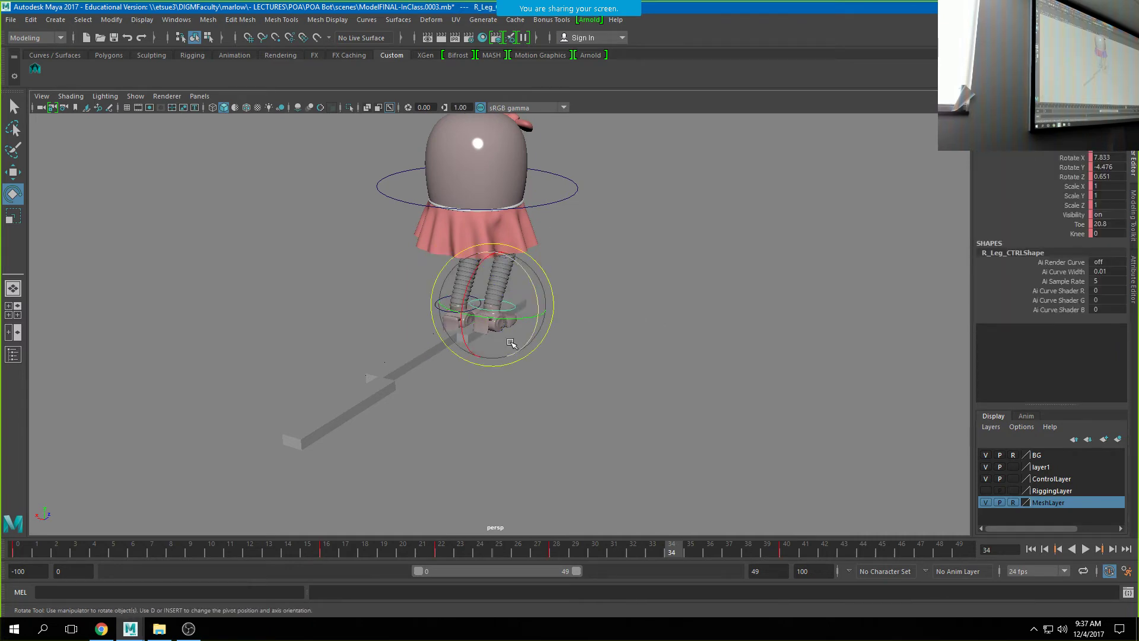
left_click_drag(513, 308, 481, 397, "alt")
right_click_drag(481, 398, 534, 402, "alt")
middle_click_drag(534, 402, 766, 230, "alt")
left_click(582, 295)
left_click(454, 321)
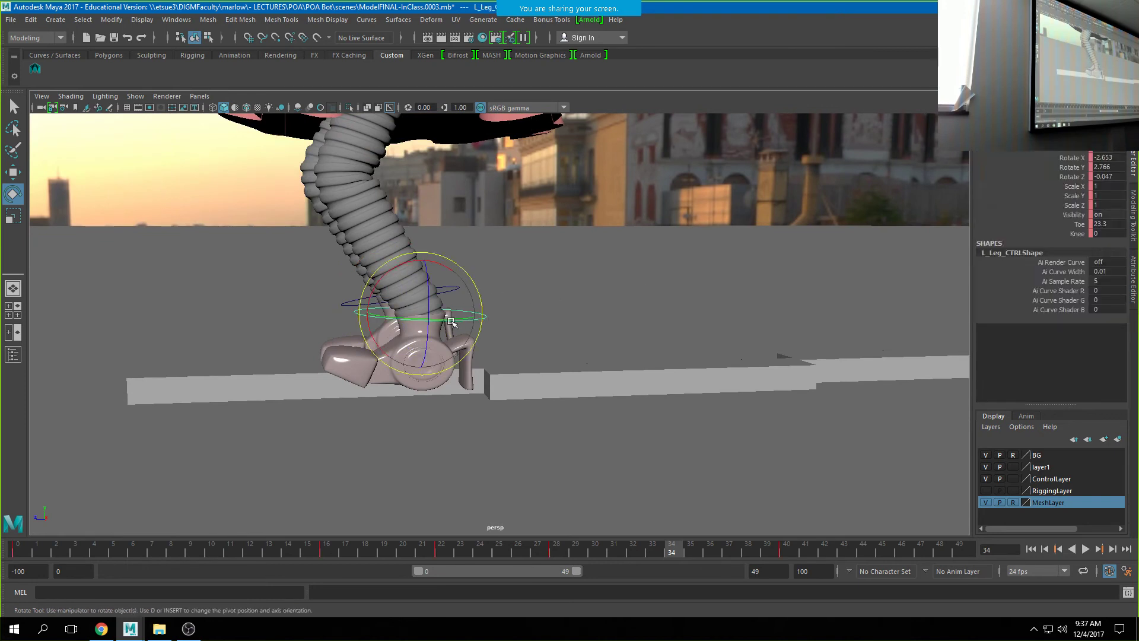
double_click(1113, 157)
key("Return")
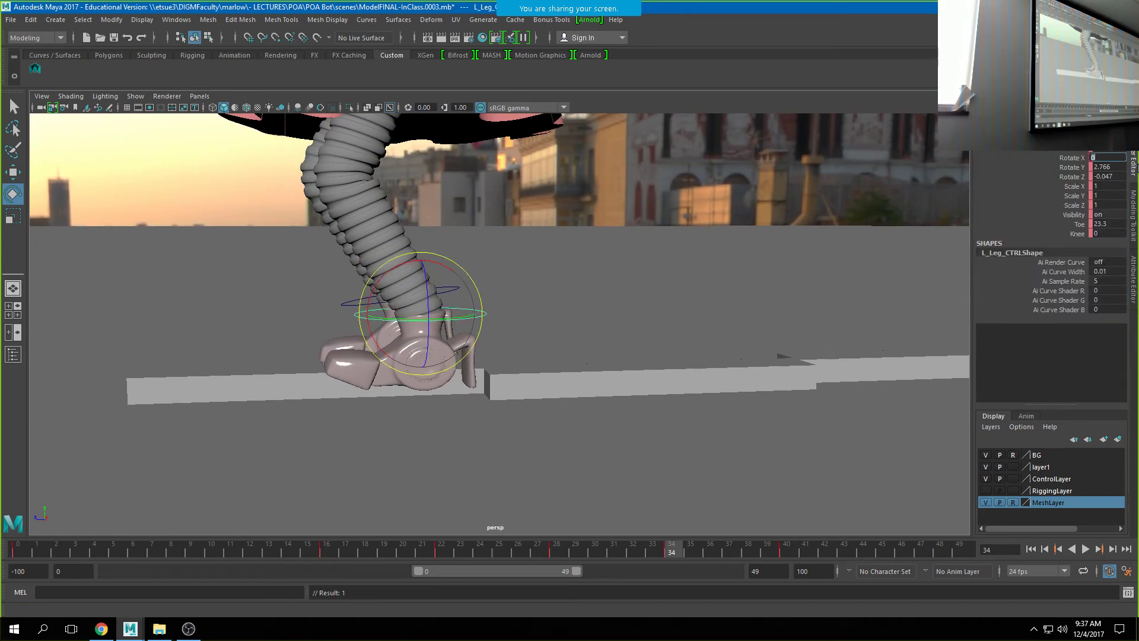
key("Return")
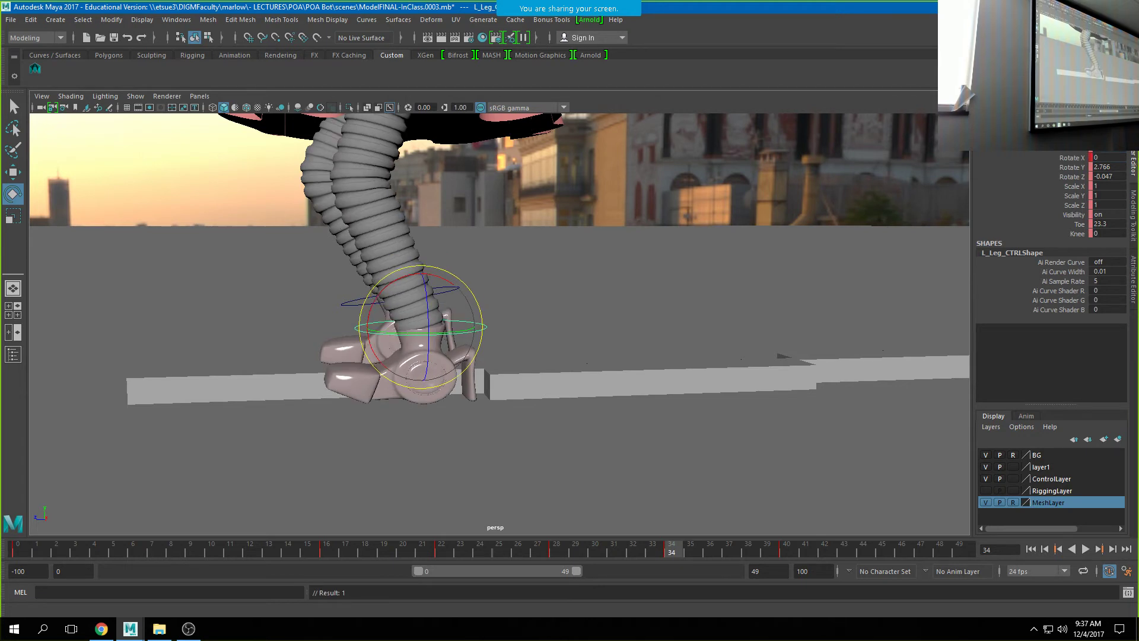
Flatten the left foot's toe at frame 34 by setting Toe to 0.
double_click(1105, 223)
type("0")
key("Return")
Compare the character's pose at frame 34 with the contact key at frame 28 from the front and side.
left_click_drag(371, 346, 482, 377, "alt")
right_click_drag(753, 373, 661, 363, "alt")
key("comma")
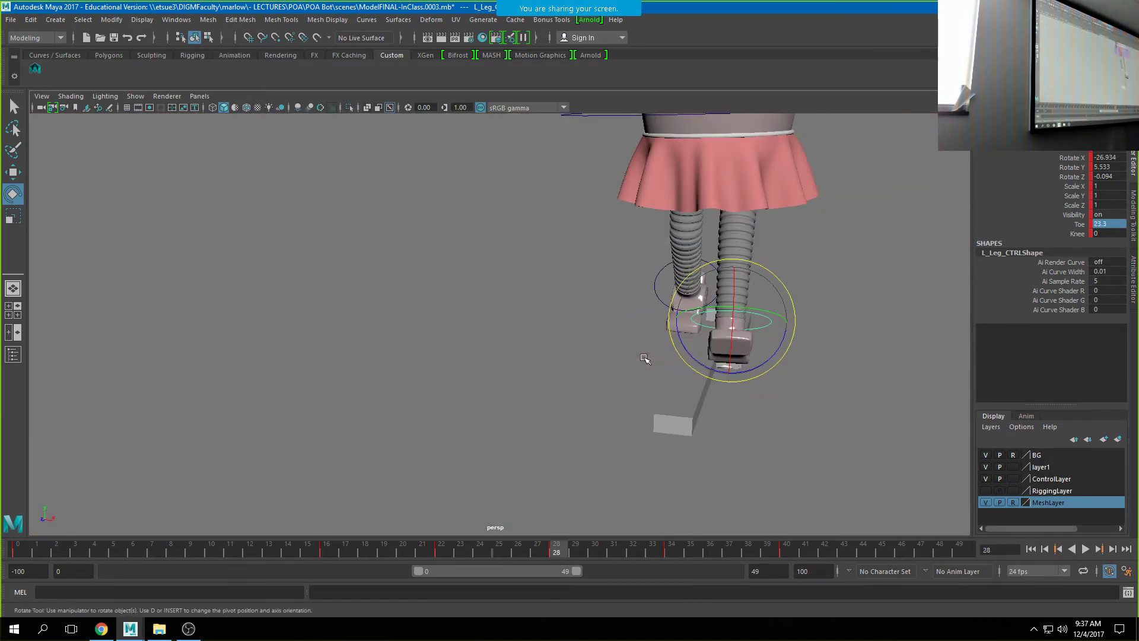
key("period")
key("comma")
key("period")
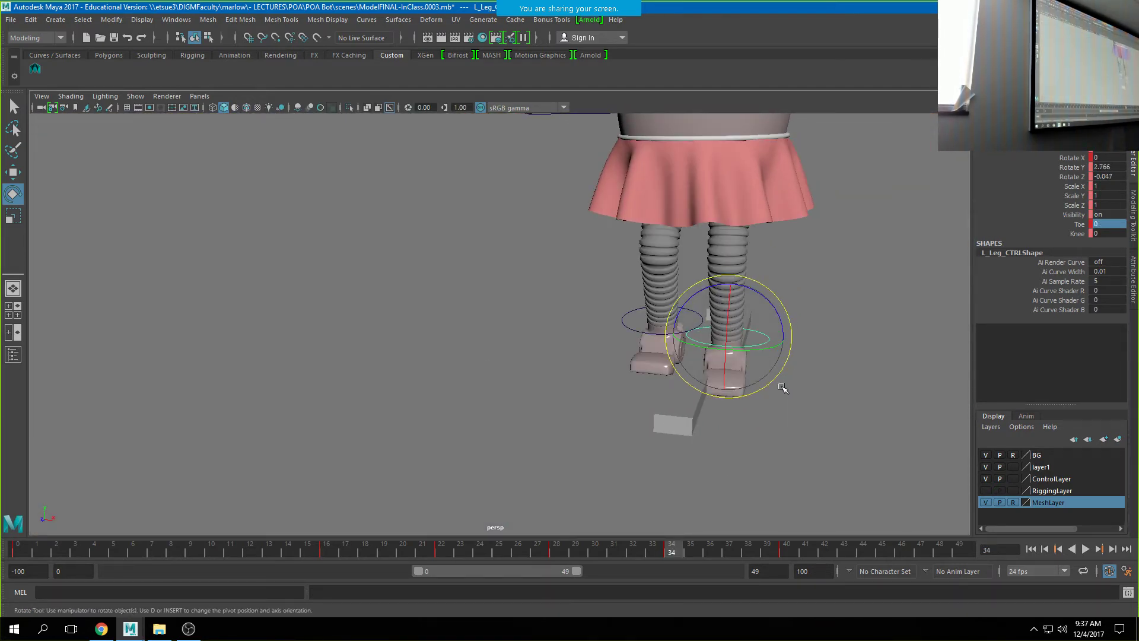
left_click_drag(783, 386, 663, 381, "alt")
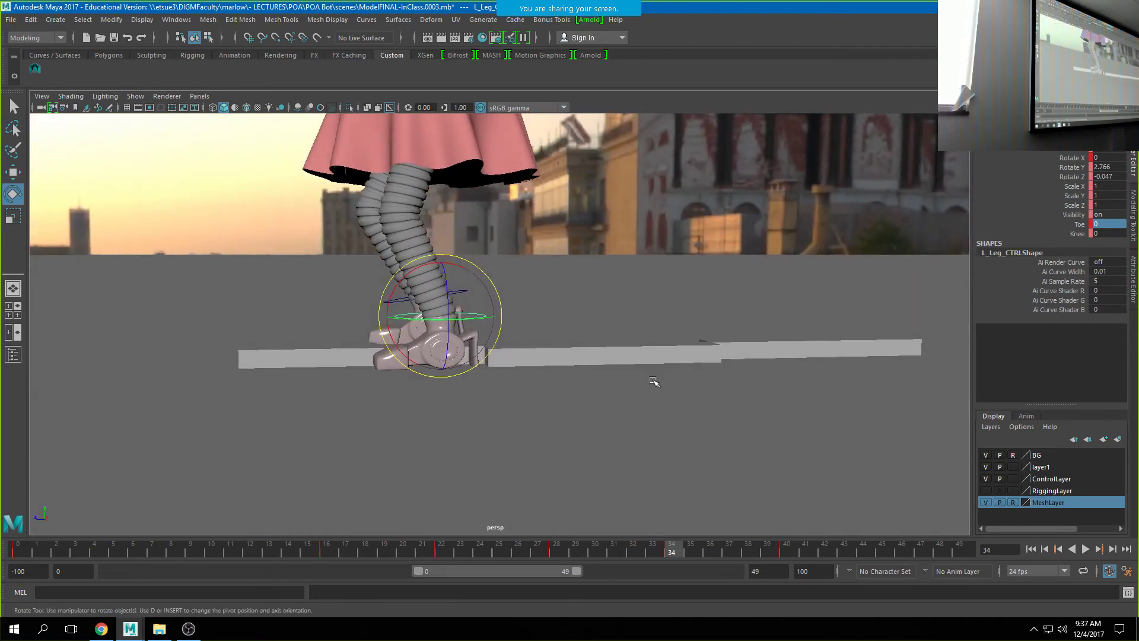
key("comma")
key("period")
Raise the hips at frame 34 and shift them sideways toward the planted left foot.
left_click_drag(338, 318, 701, 354, "alt")
right_click_drag(701, 354, 644, 289, "alt")
middle_click_drag(658, 278, 654, 337, "alt")
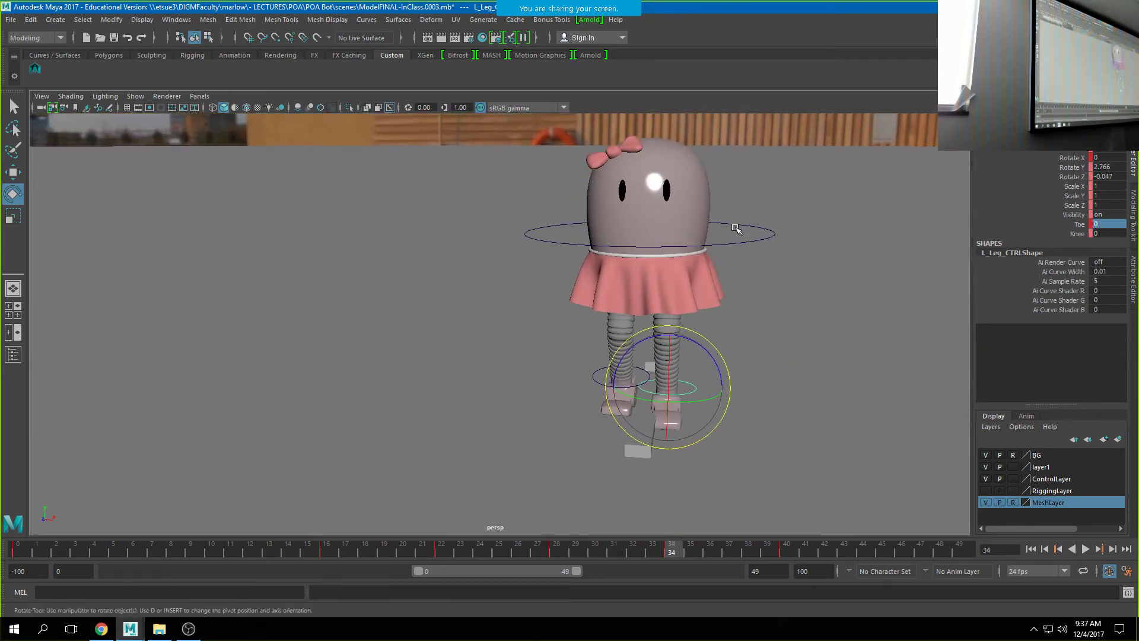
left_click(735, 244)
key("w")
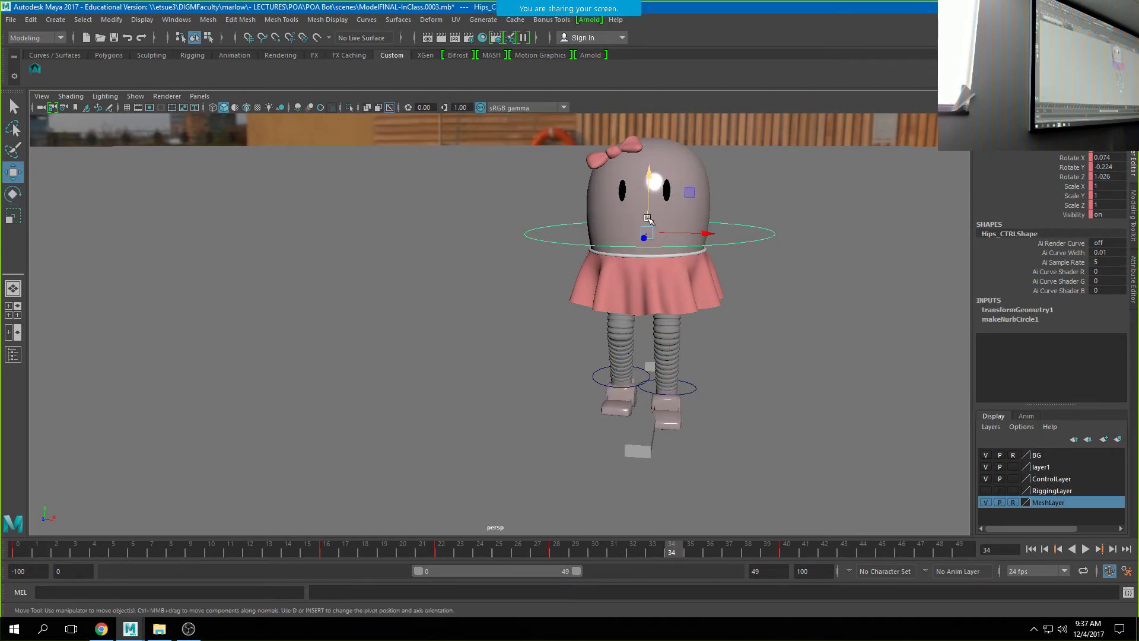
left_click_drag(648, 219, 694, 229)
Lift the right foot behind the body at frame 34, posed with Rotate X 67.123 and Toe -14.6.
left_click_drag(566, 371, 626, 370, "alt")
right_click_drag(534, 351, 829, 369, "alt")
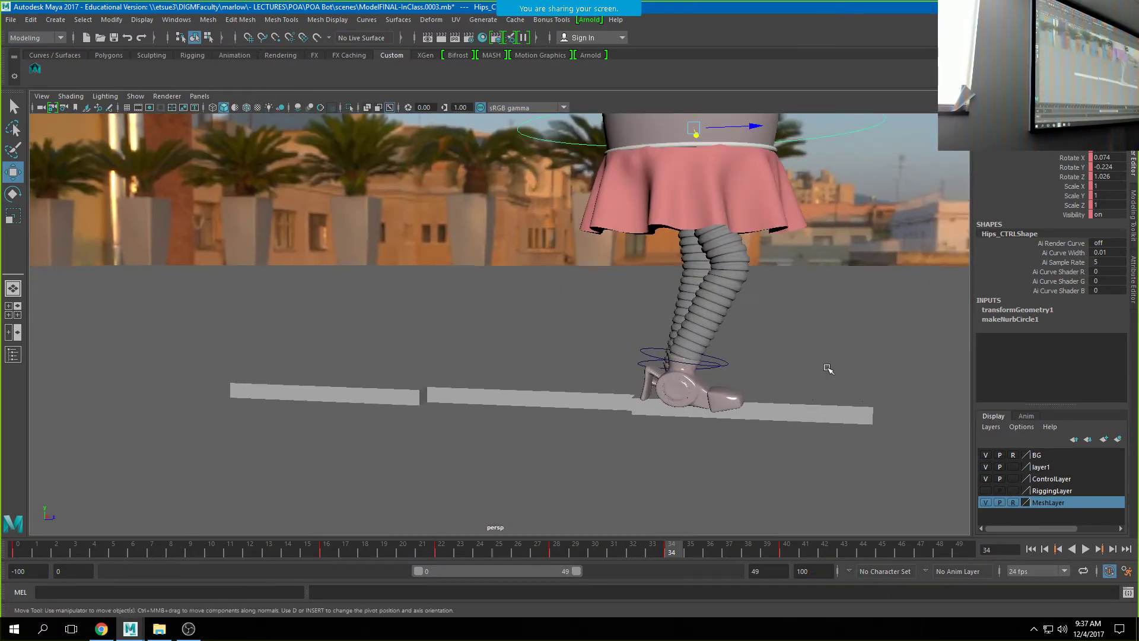
left_click(719, 367)
left_click_drag(714, 373, 765, 363, "alt")
key("e")
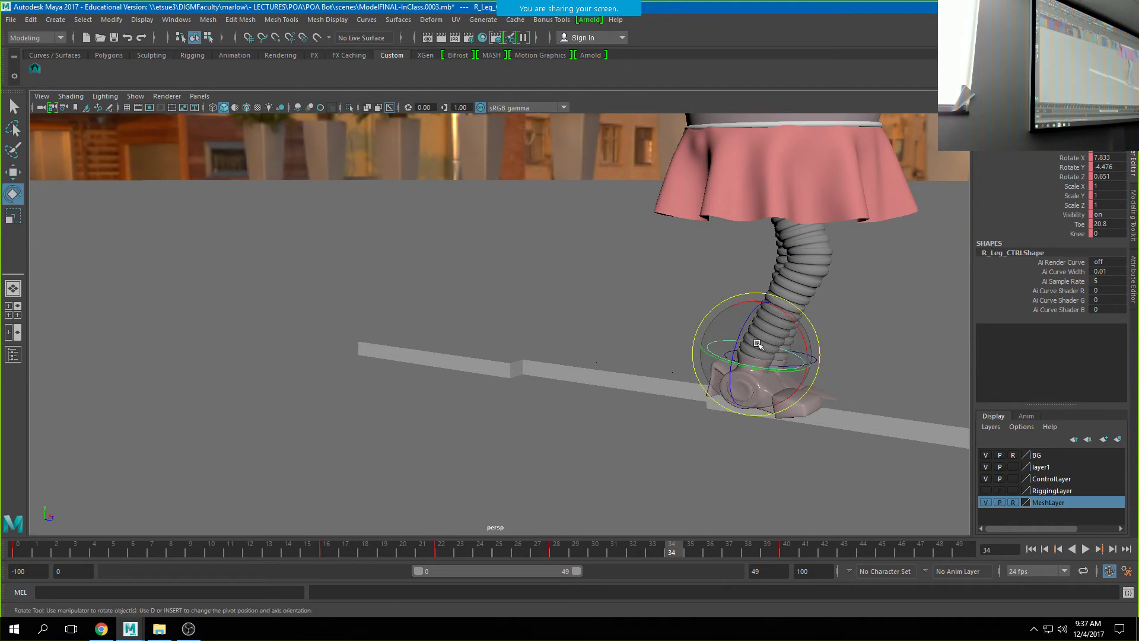
key("w")
left_click_drag(755, 334, 967, 216)
key("e")
left_click(1078, 224)
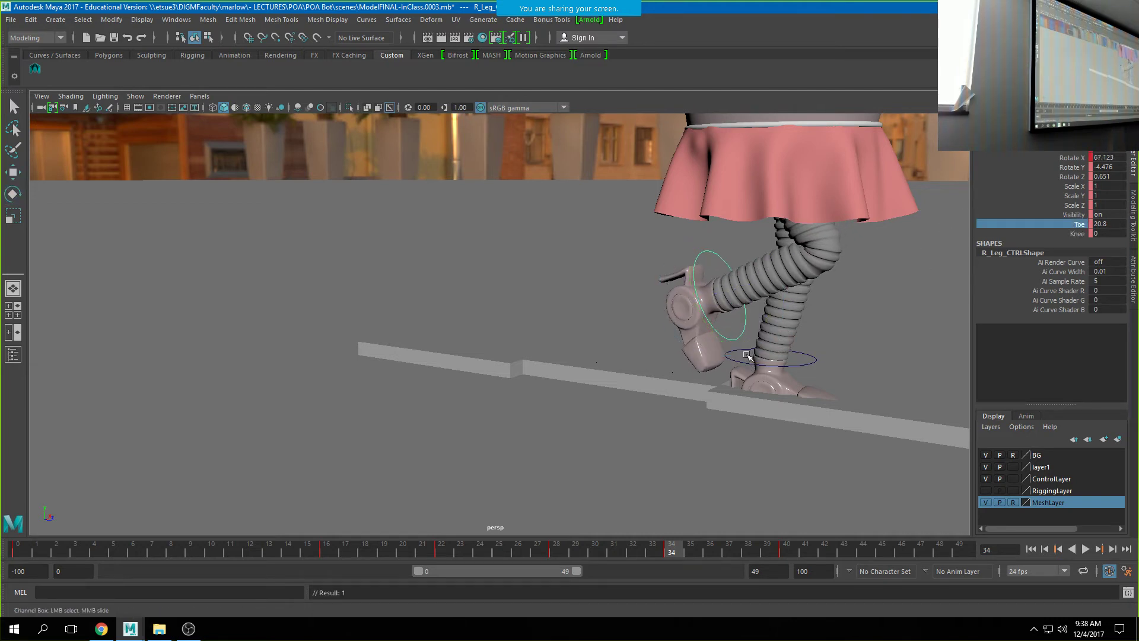
middle_click_drag(749, 356, 539, 351)
Shift the hips slightly further sideways over the planted left foot at frame 34.
left_click_drag(818, 356, 703, 350, "alt")
right_click_drag(908, 391, 664, 328, "alt")
left_click_drag(663, 329, 680, 295, "alt")
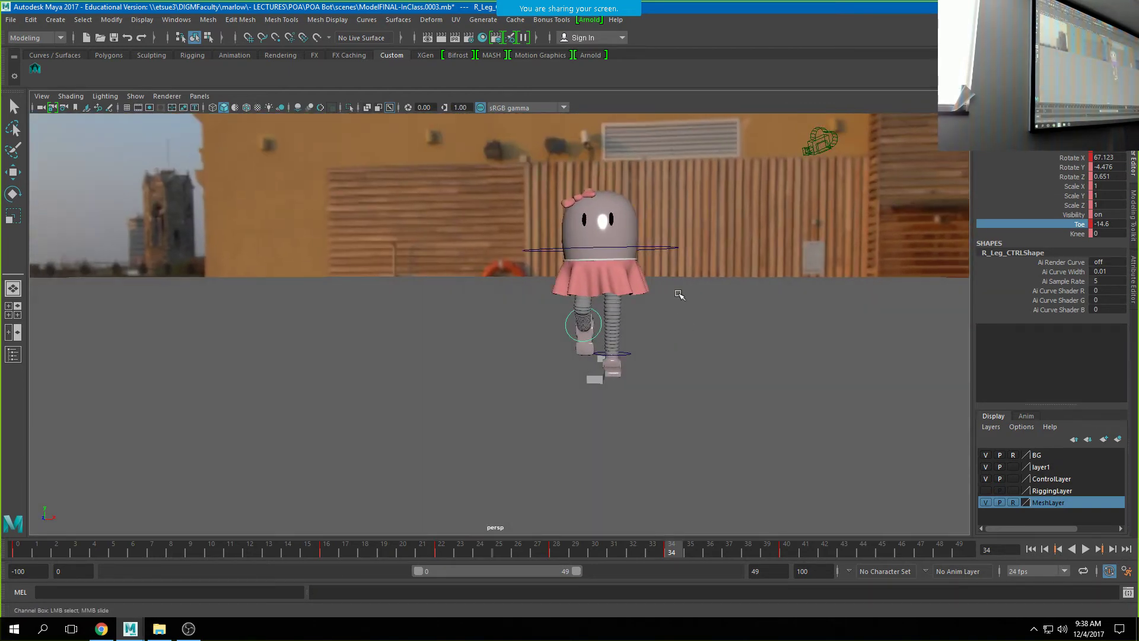
left_click(662, 248)
key("w")
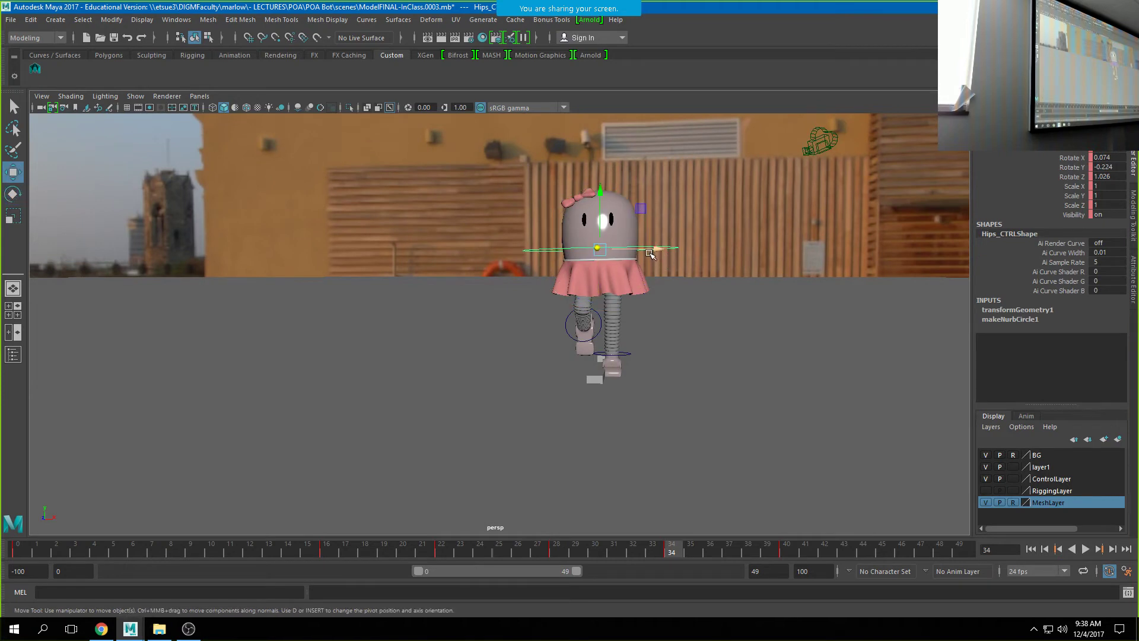
left_click_drag(650, 254, 655, 249)
Move the raised right foot inward toward the standing leg and adjust its front-to-back position at frame 34.
left_click(602, 326)
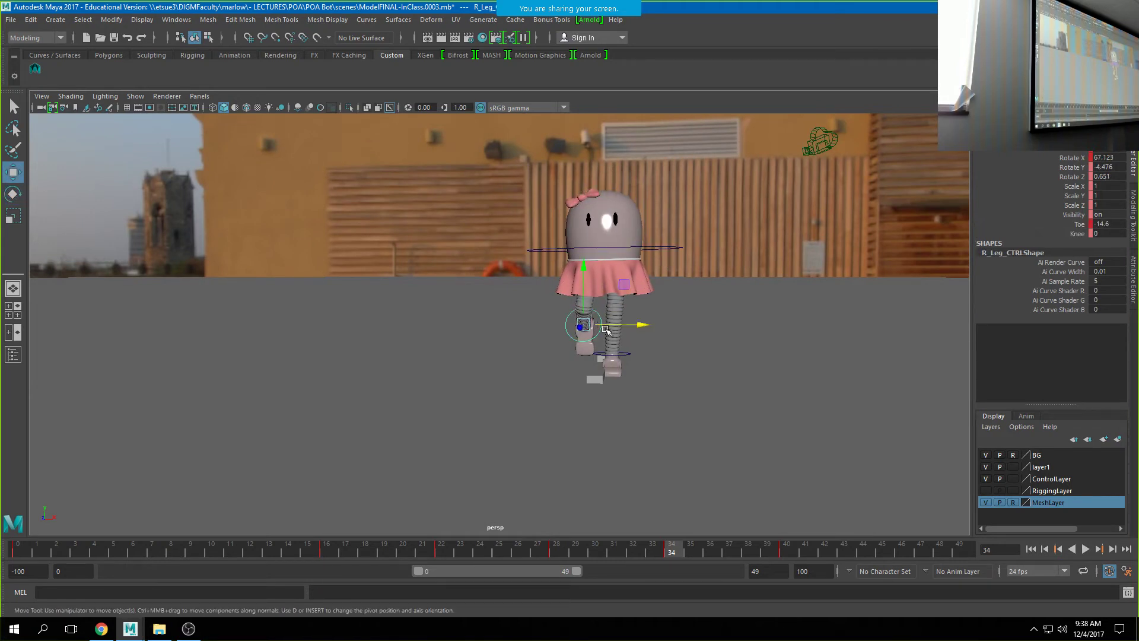
left_click_drag(615, 325, 554, 316)
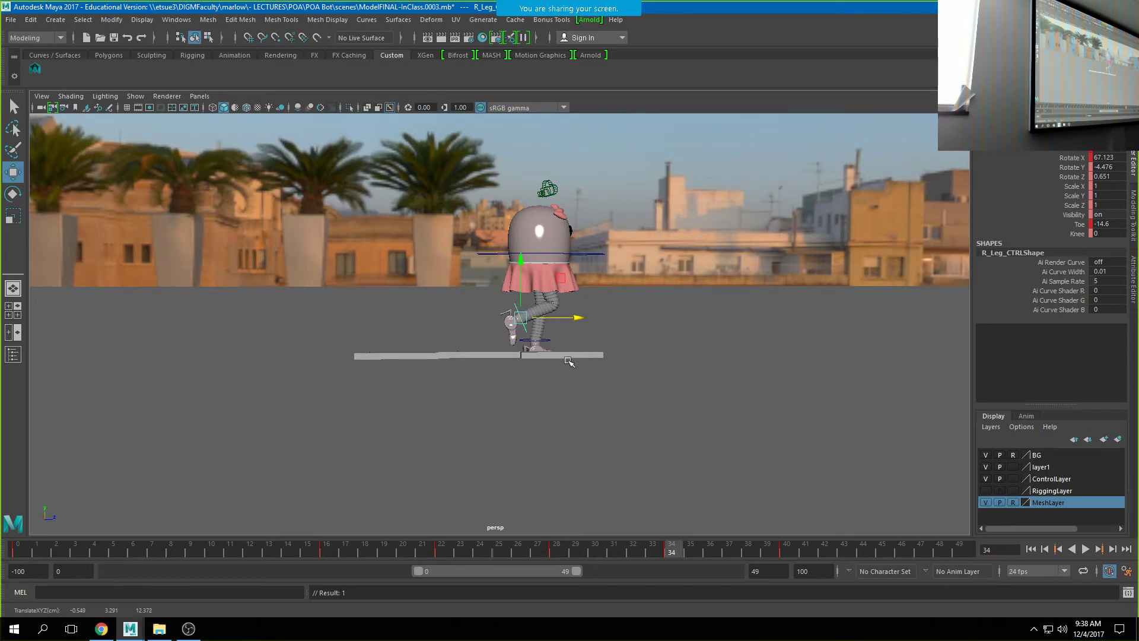
left_click_drag(568, 361, 387, 338, "alt")
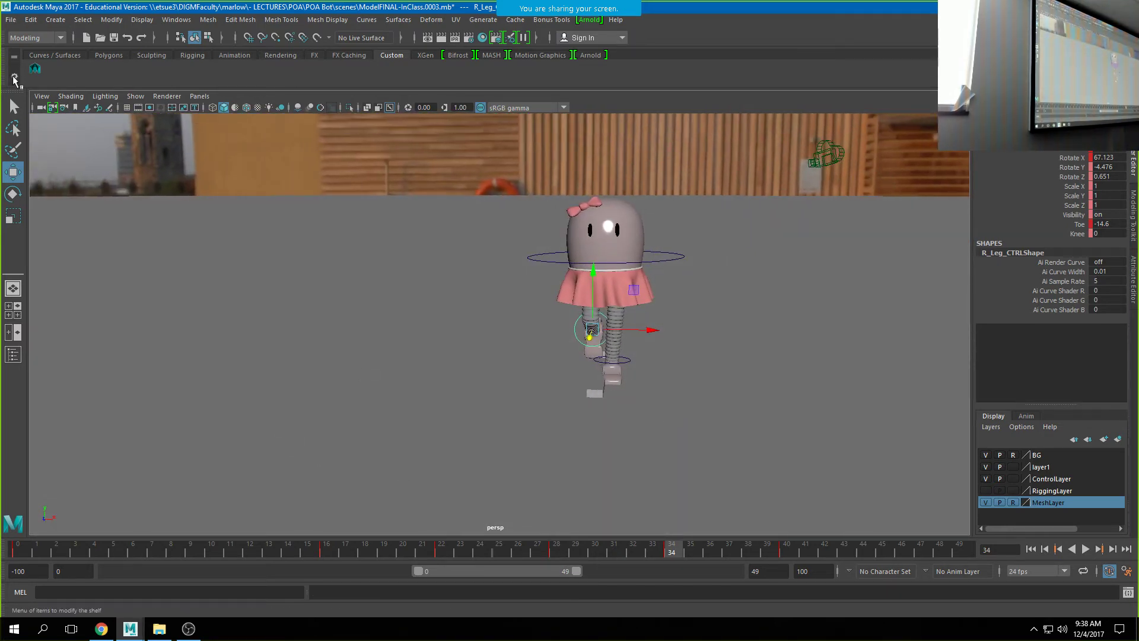
Key all of the character's controls at frame 34 and step back through the keys to frame 16.
left_click(33, 70)
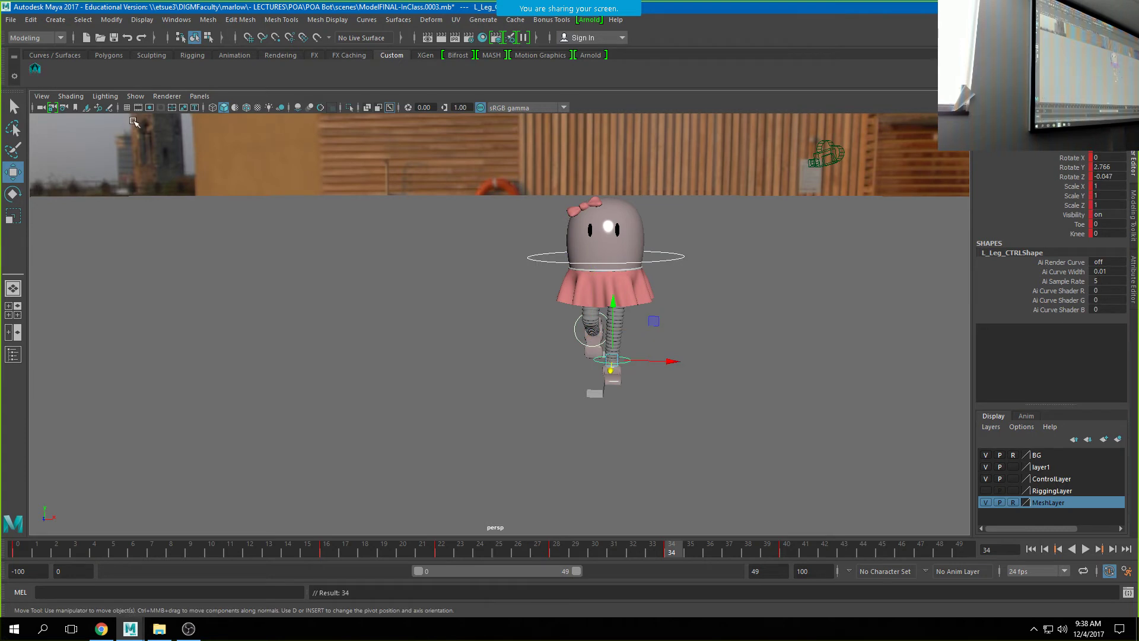
key("comma")
key("comma")
key("comma")
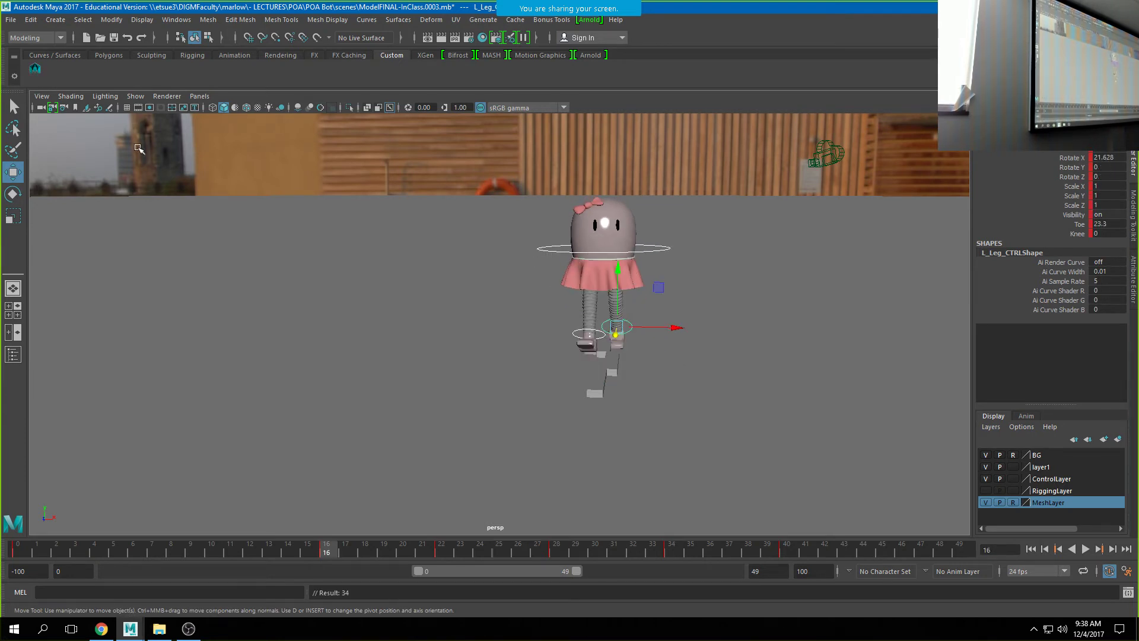
Step through the walk's key poses from frame 16 to frame 40 in a three-quarter view of the character.
left_click_drag(510, 243, 626, 301, "alt")
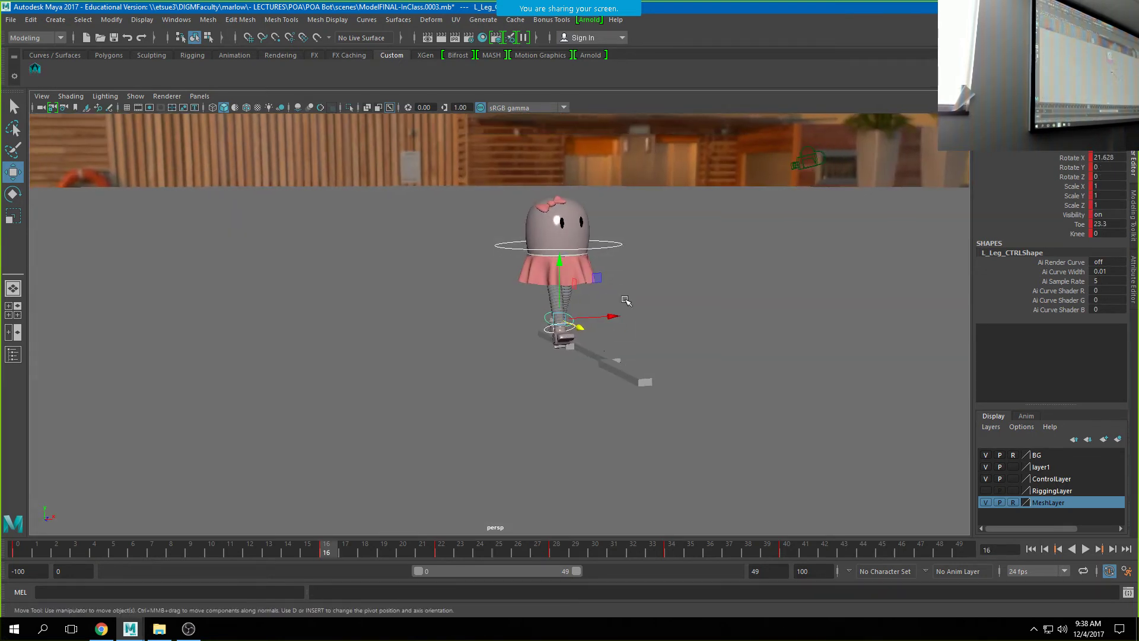
key("period")
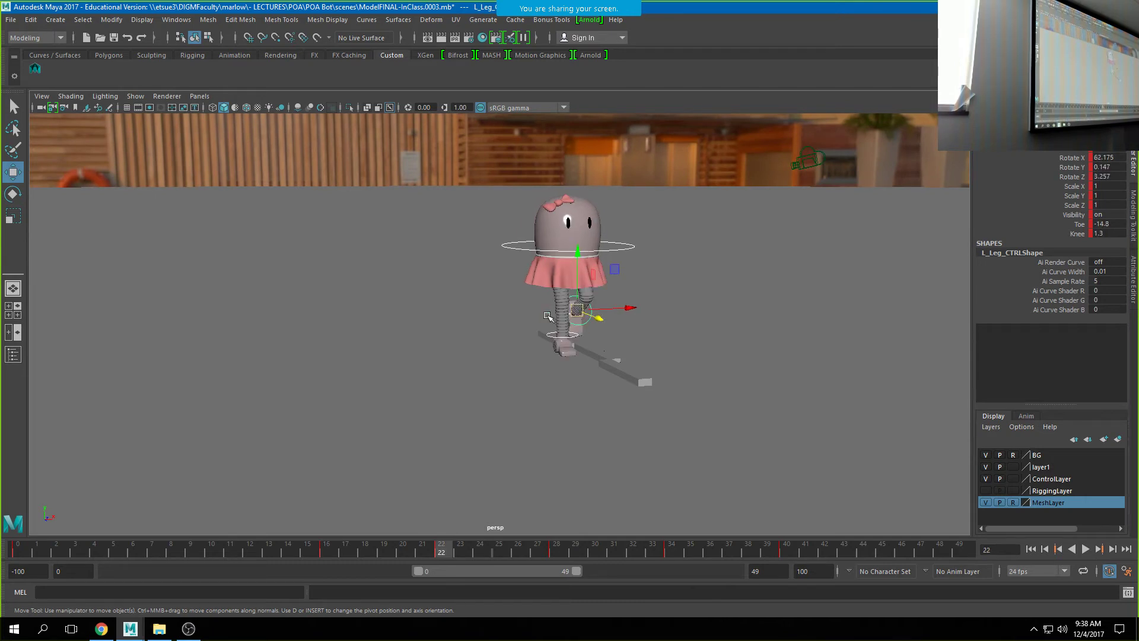
key("period")
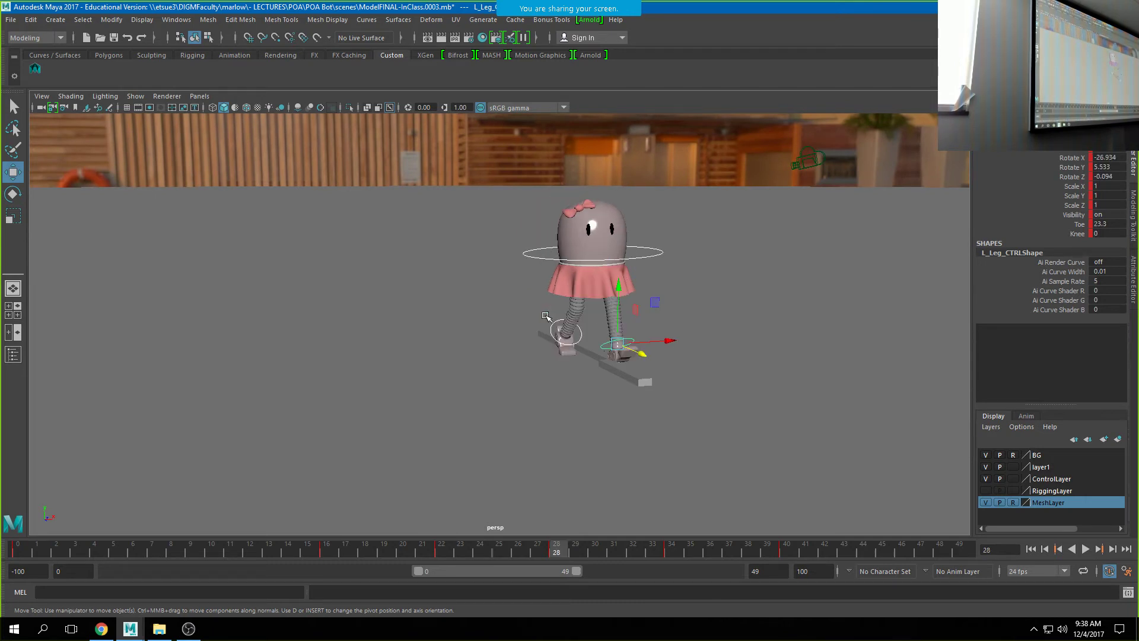
key("period")
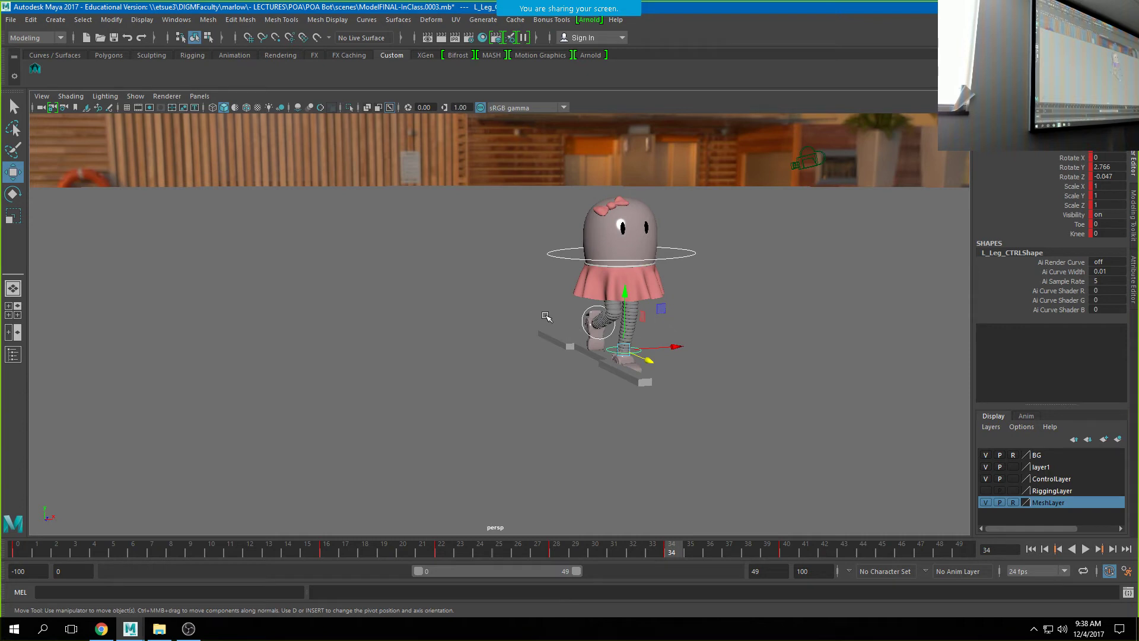
key("period")
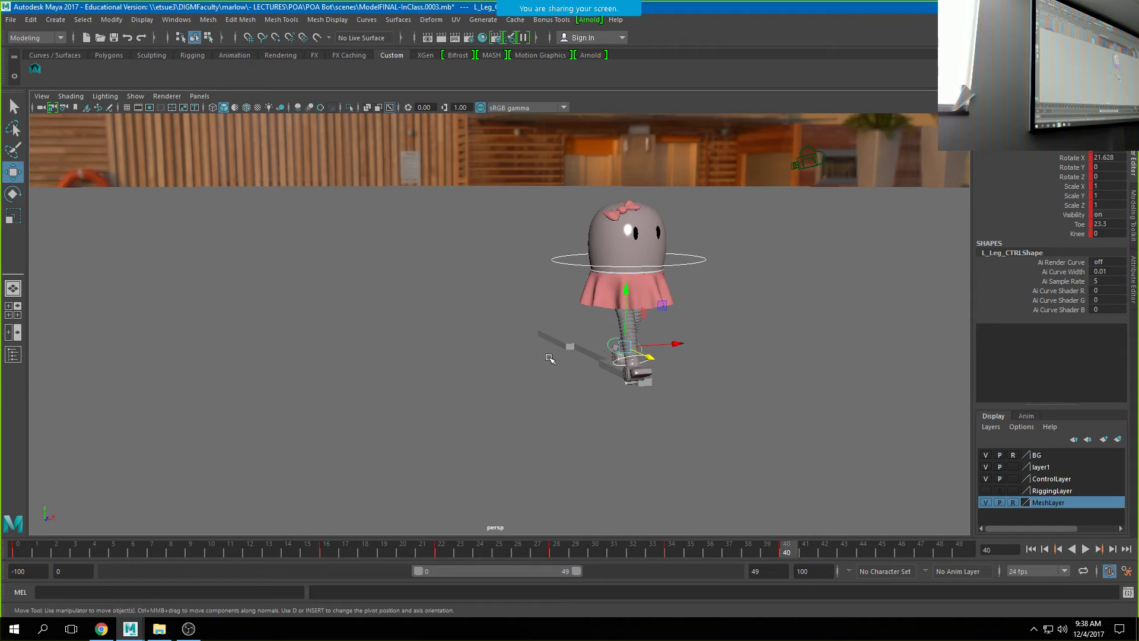
Examine the walk's key poses between frames 0 and 40 from the side, and play the animation.
left_click_drag(549, 359, 649, 352, "alt")
key("comma")
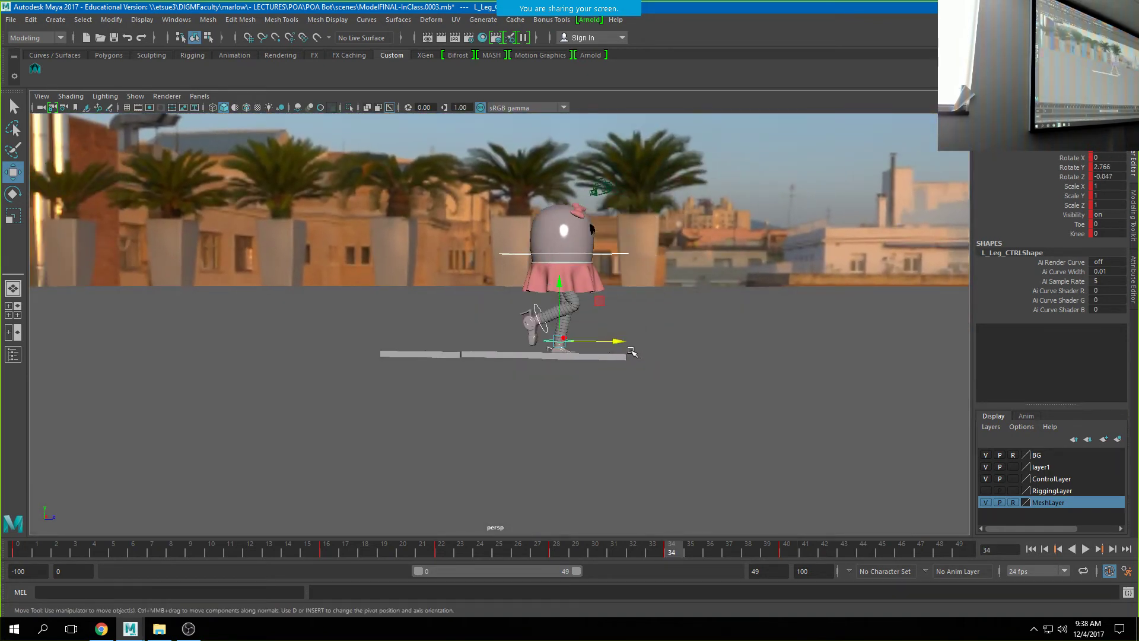
key("comma")
key("comma")
key("comma")
key("comma")
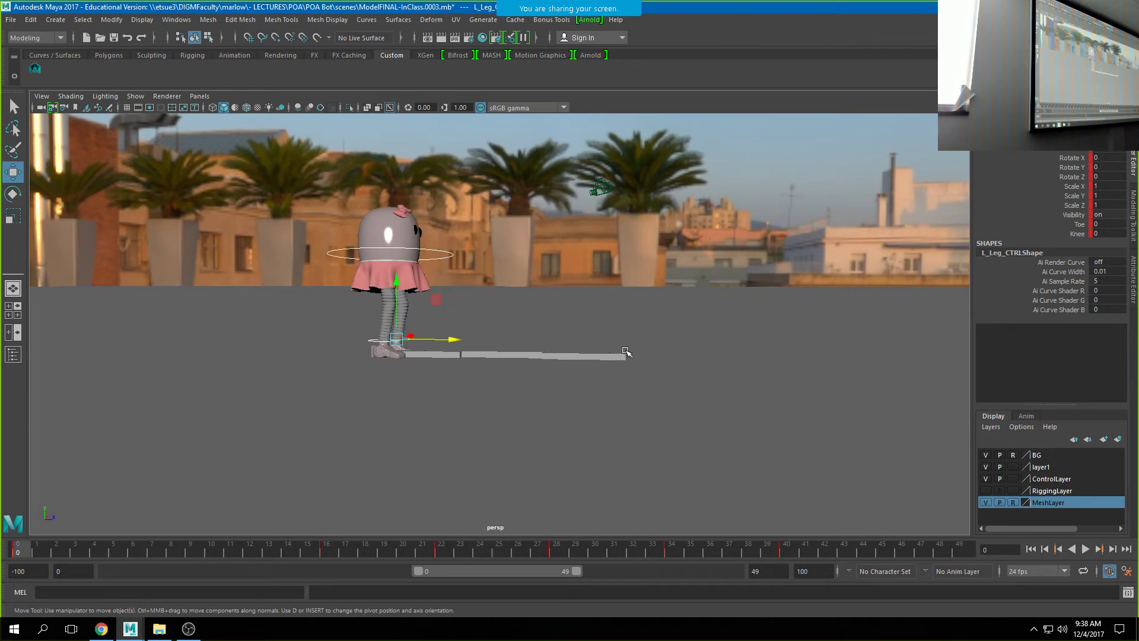
key("period")
key("period")
key("period")
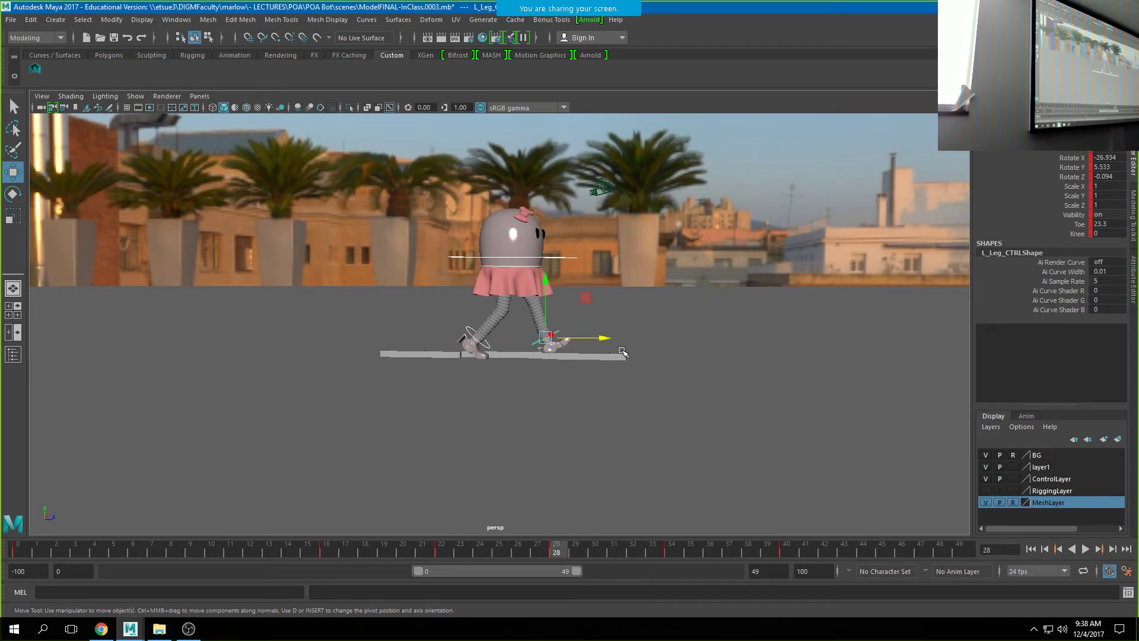
key("period")
key("period")
key("comma")
key("comma")
key("comma")
key("comma")
key("comma")
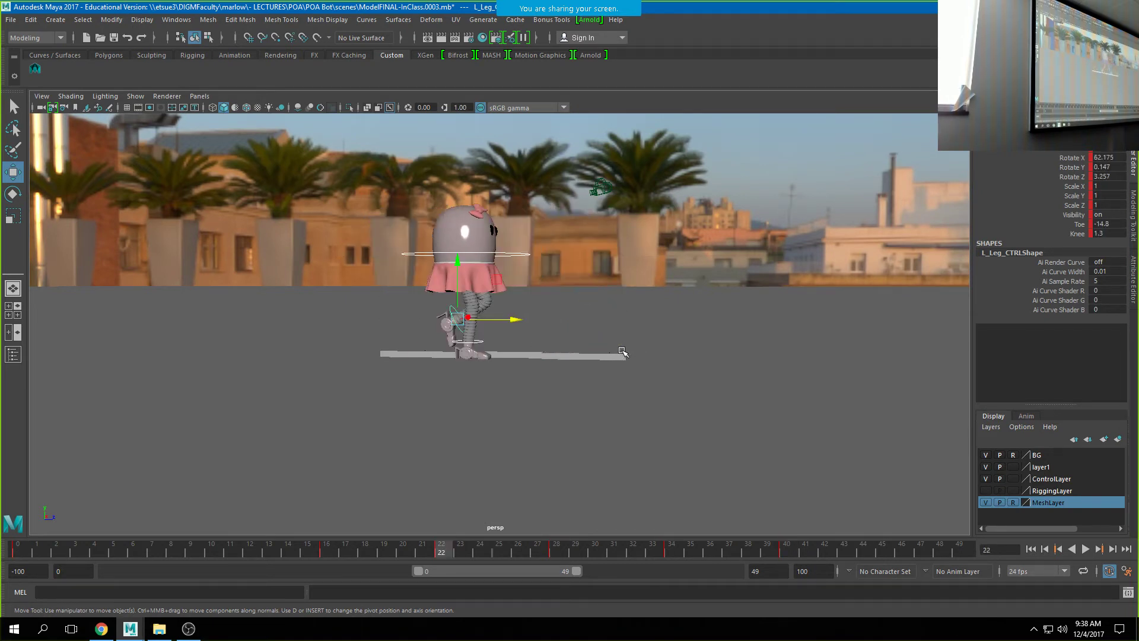
left_click(1085, 549)
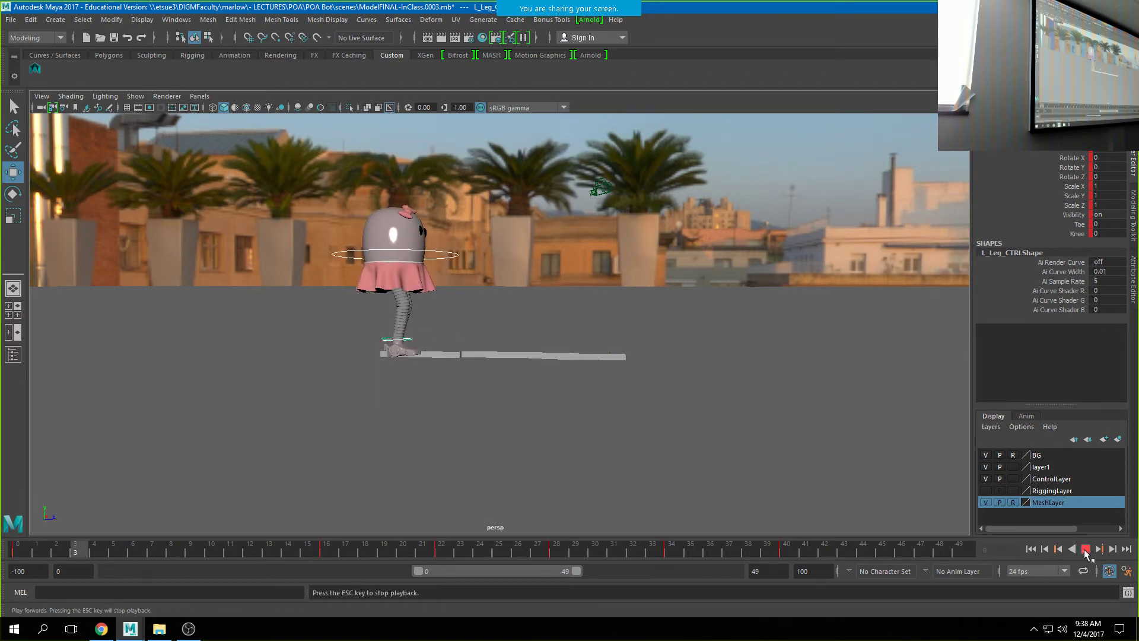
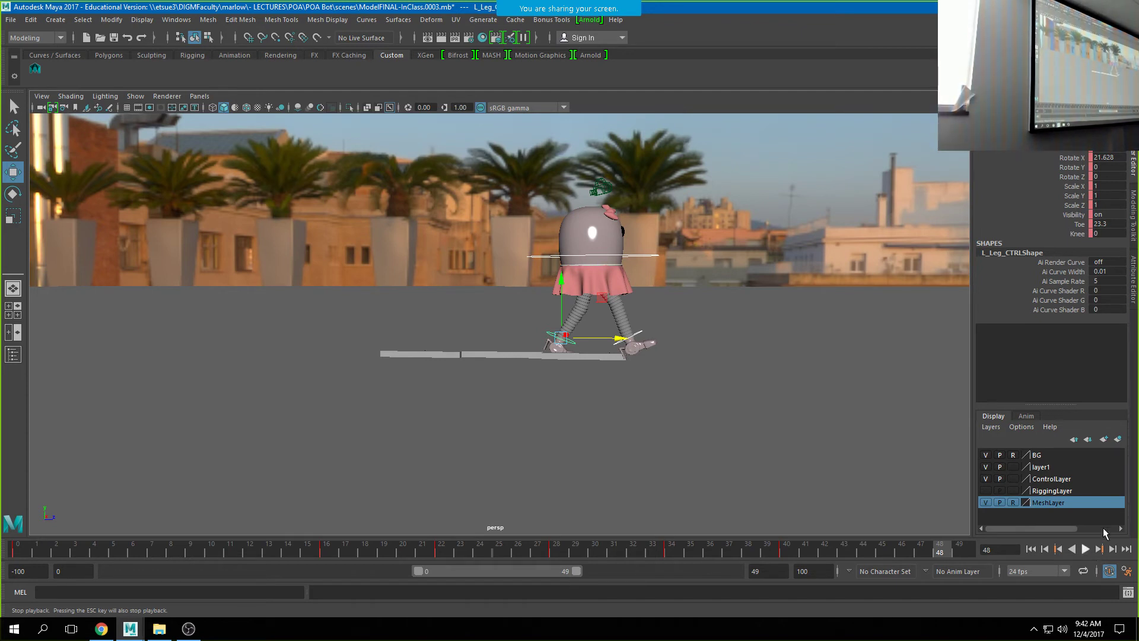
Return to frame 0 and check each key pose again in order up to frame 40.
key("comma")
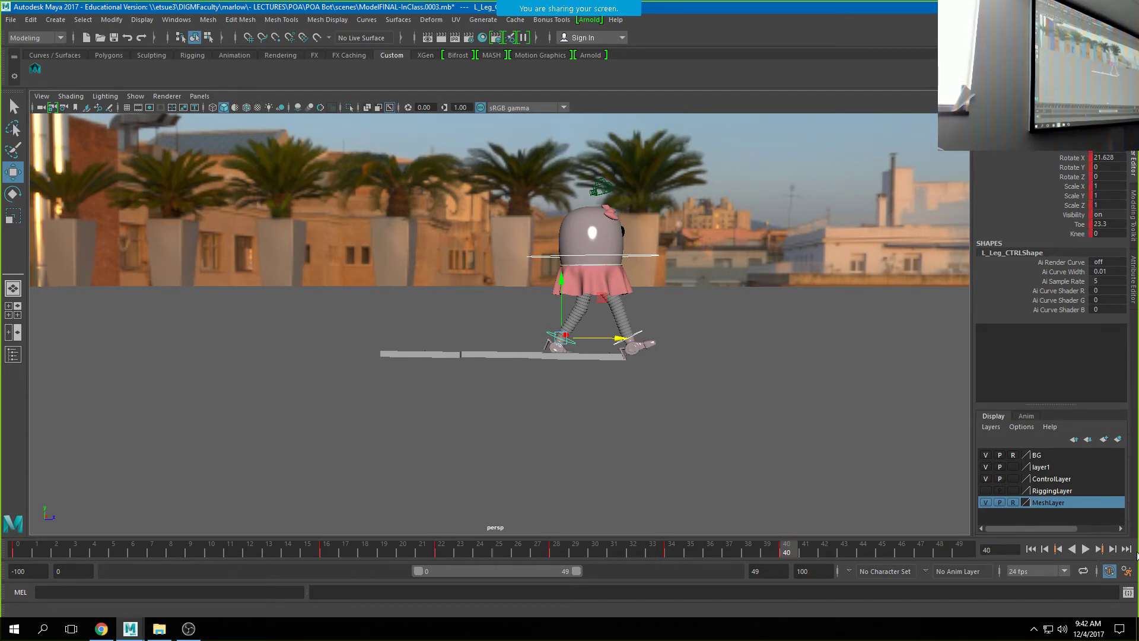
key("comma")
key("comma")
key("comma")
key("comma")
key("comma")
key("comma")
key("period")
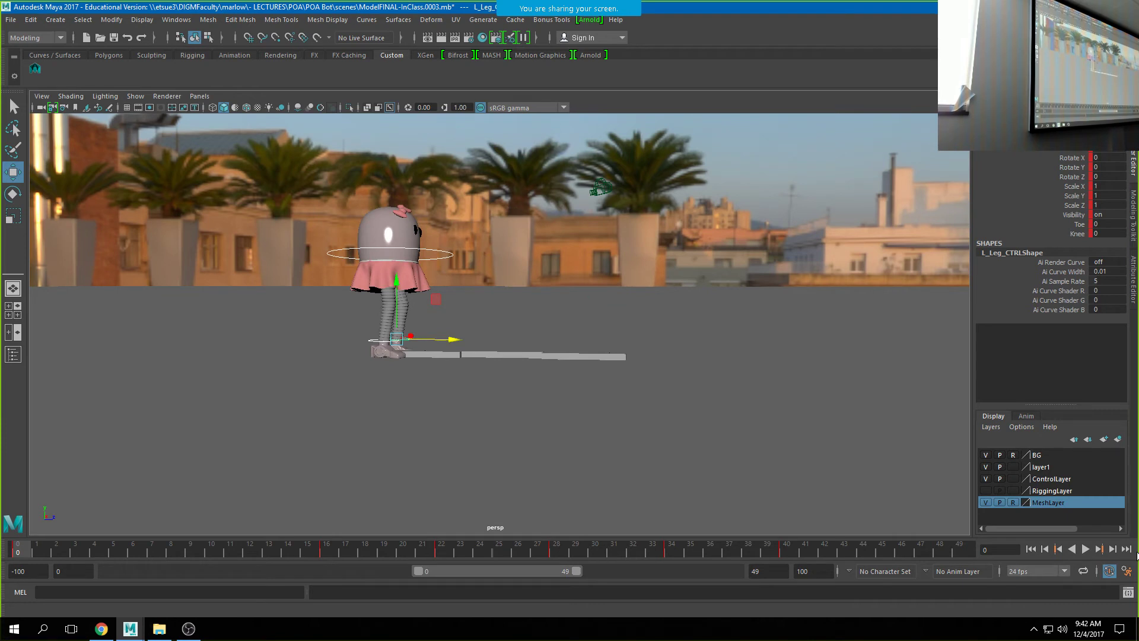
key("period")
key("period")
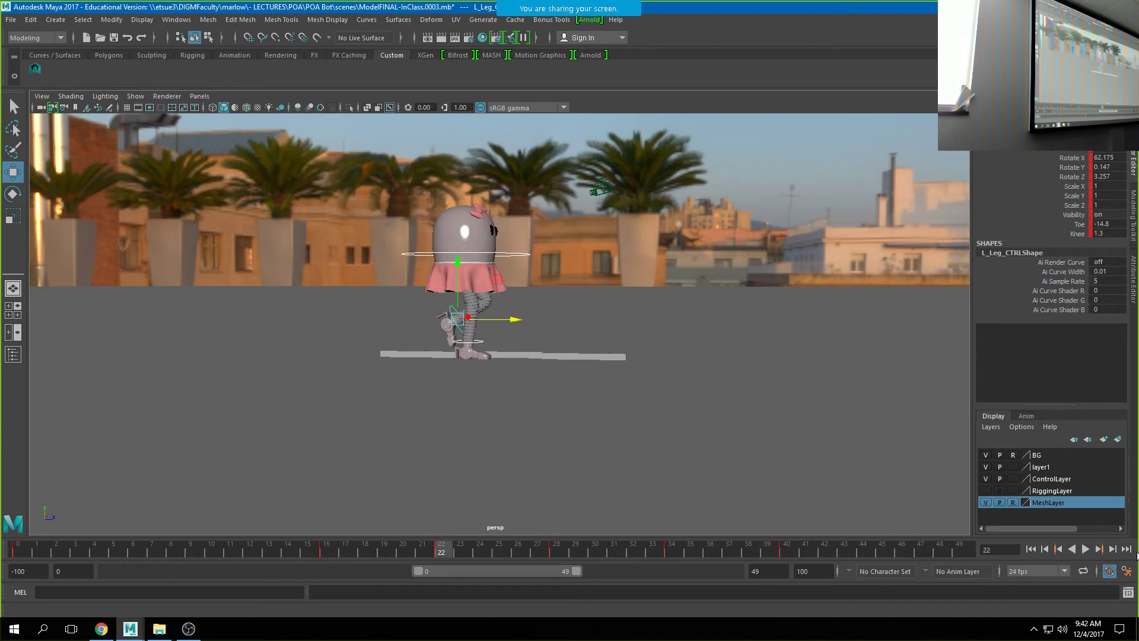
key("period")
key("period")
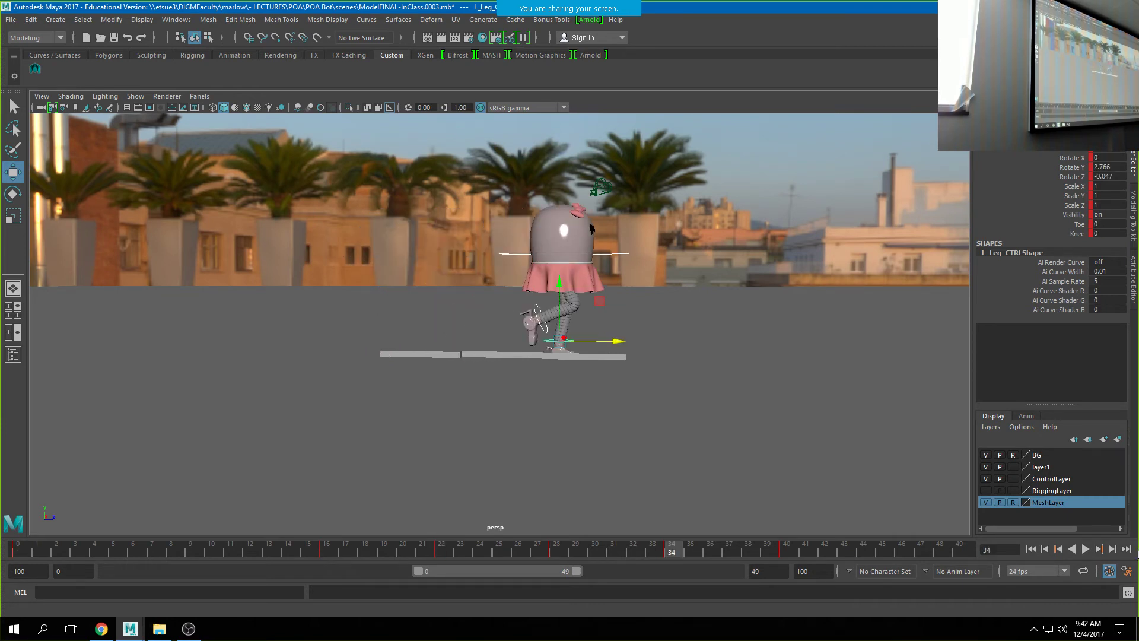
key("period")
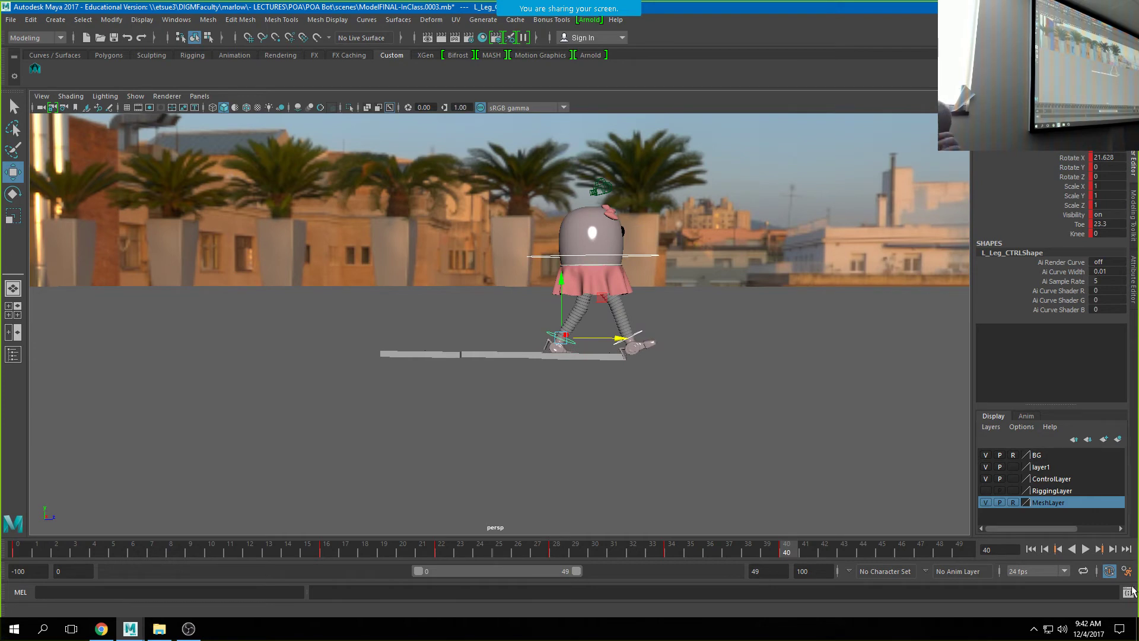
Find the in-between pose at frame 19, between the keys at 16 and 22, and key all character controls there.
left_click(329, 551)
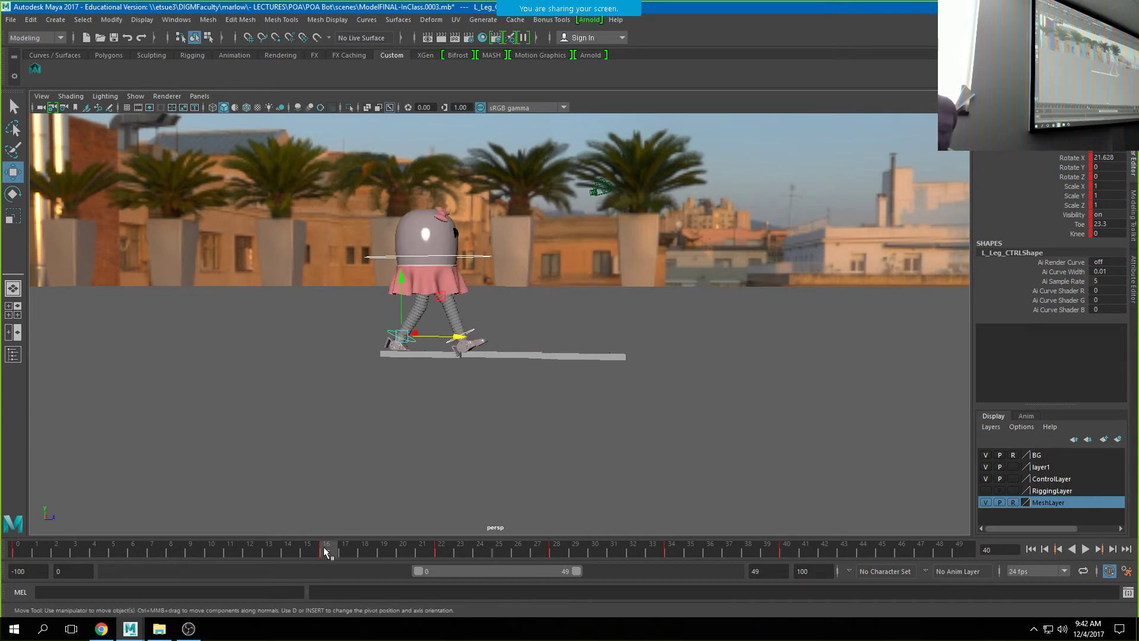
key("period")
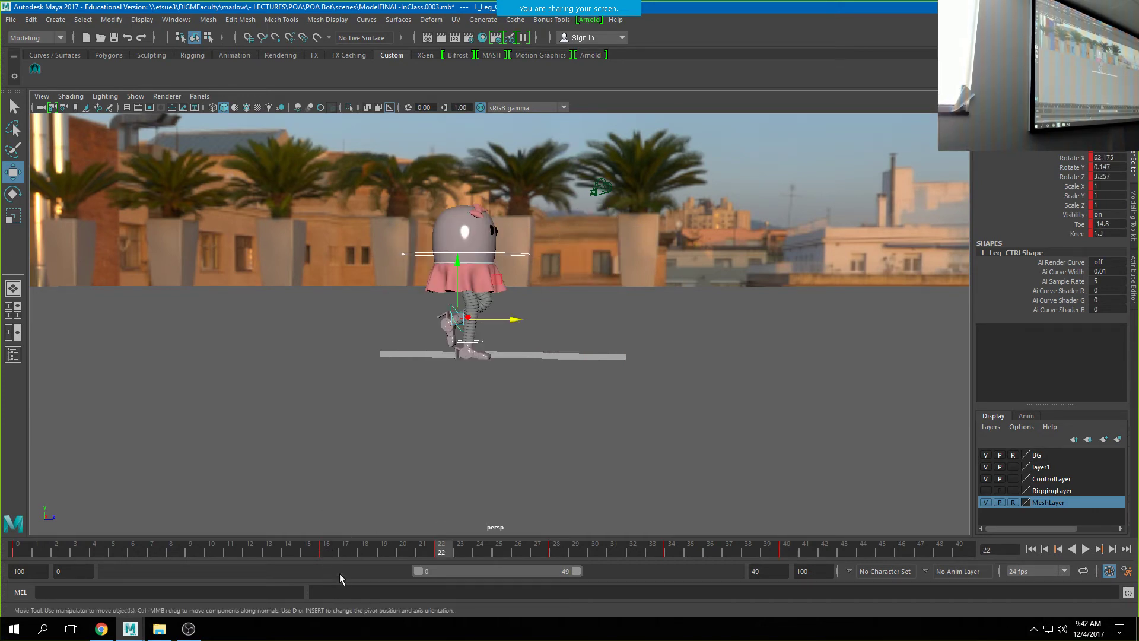
left_click(389, 549)
left_click_drag(381, 561, 441, 562)
mouse_move(394, 551)
left_mouse_down()
mouse_move(362, 556)
mouse_move(385, 553)
left_mouse_up()
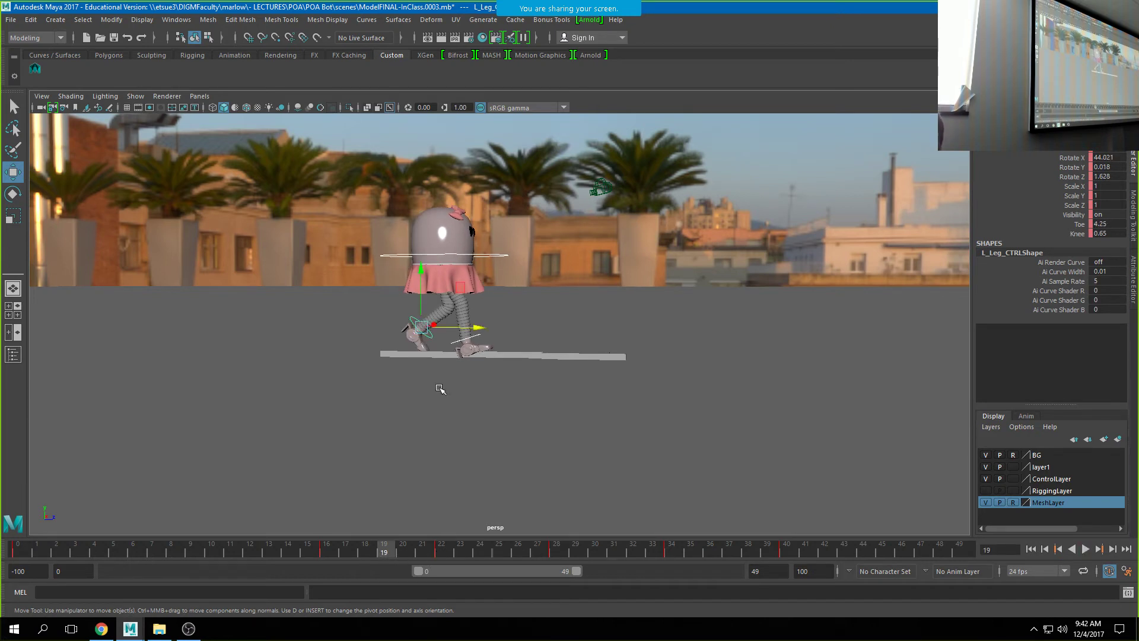
left_click(474, 339)
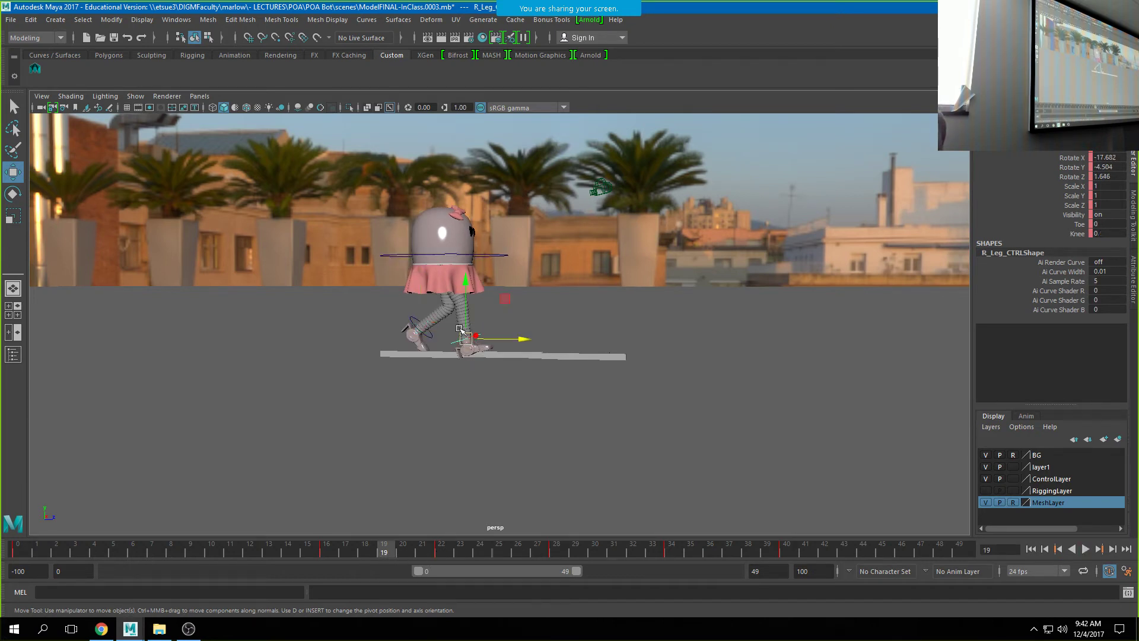
left_click(35, 69)
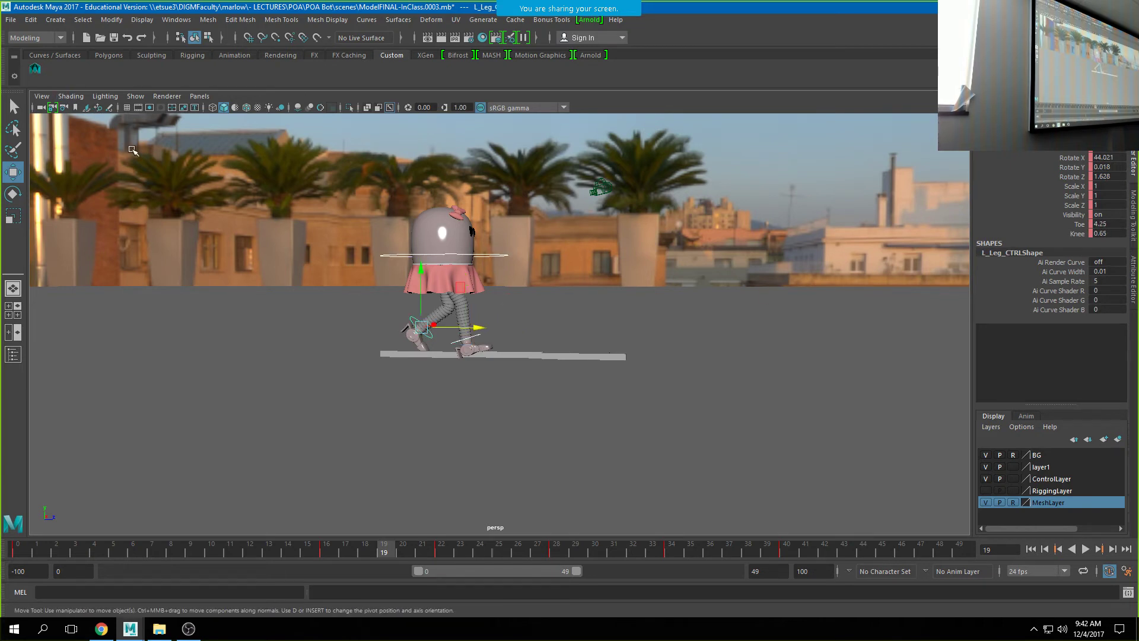
Copy the right leg control's flat-foot pose from frame 22 to frame 19, and return to frame 16.
left_click(442, 553)
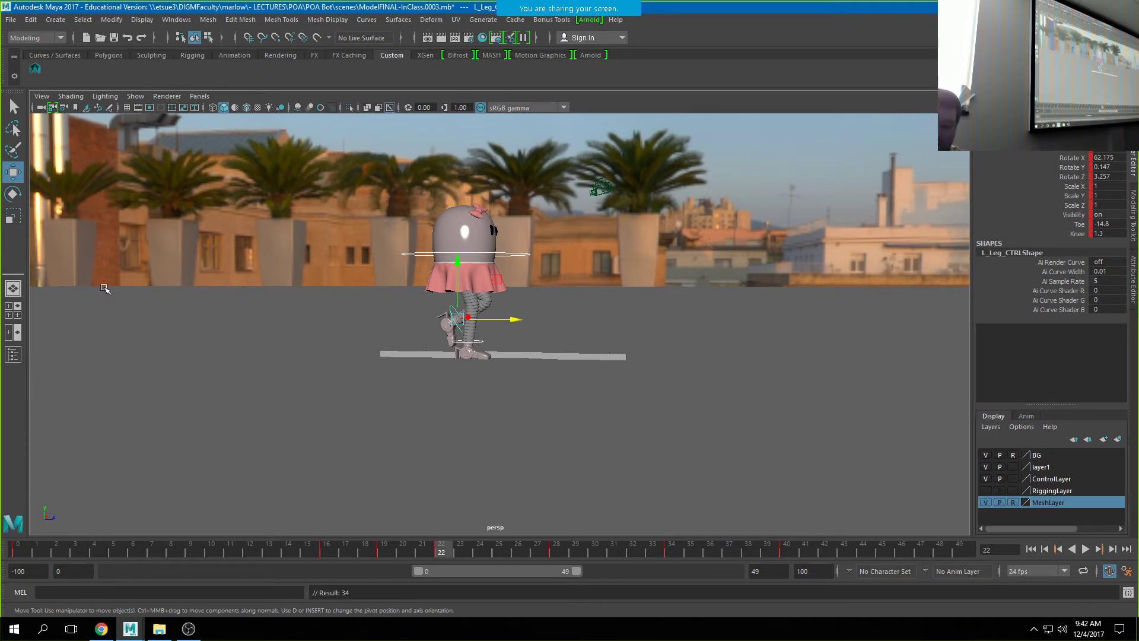
left_click(482, 343)
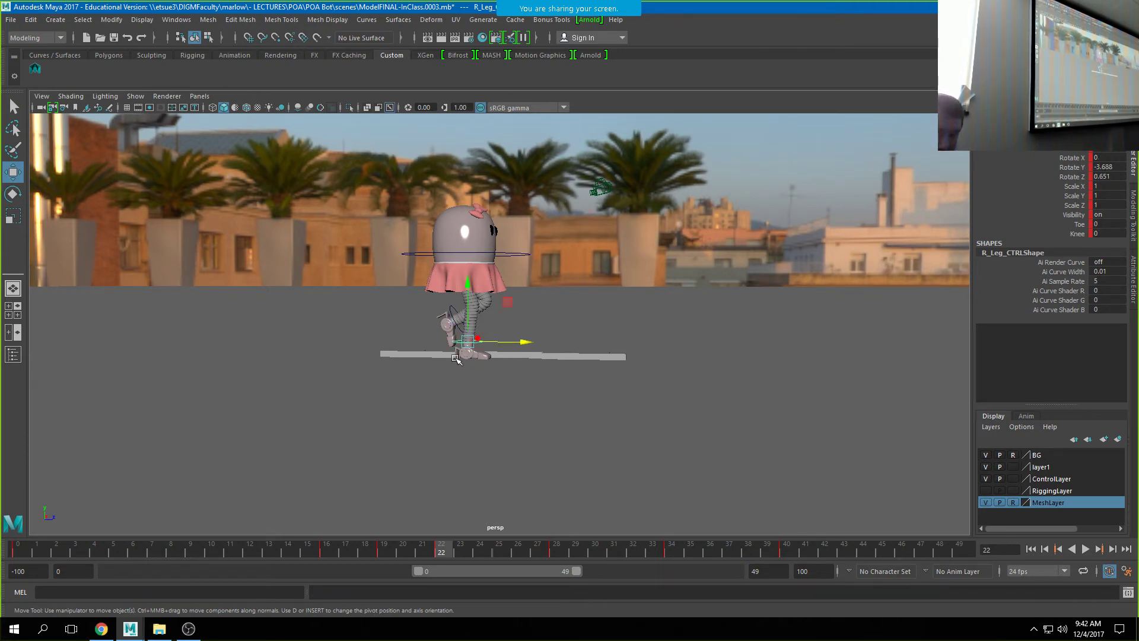
scroll(475, 373, "up", 3)
scroll(475, 374, "up", 2)
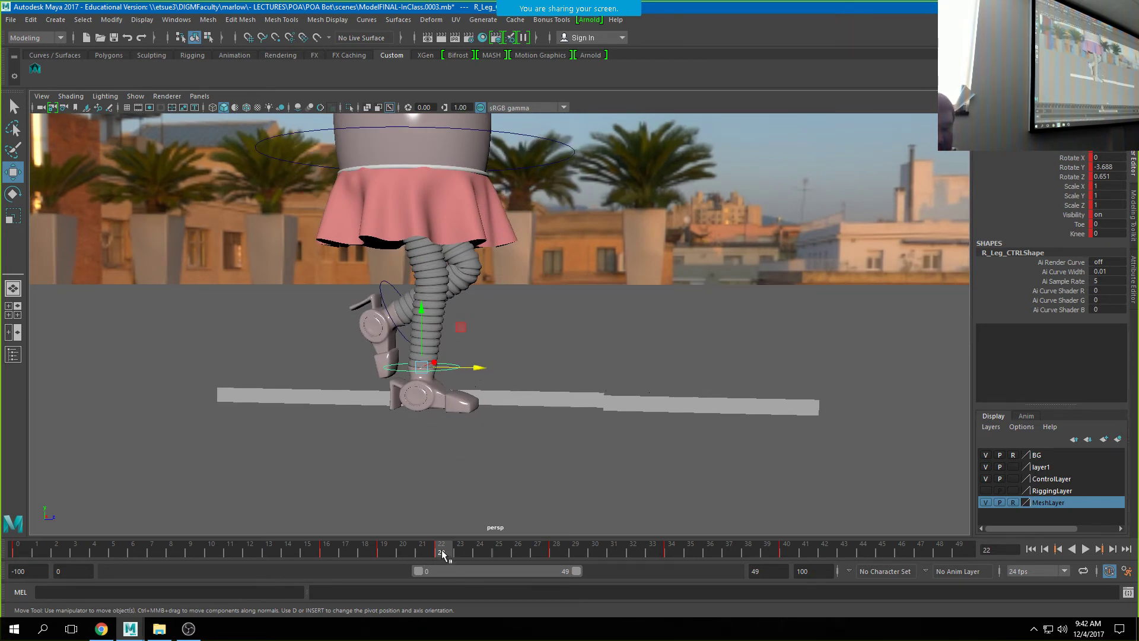
left_click_drag(442, 551, 324, 544)
Try lowering the right leg control slightly at frame 16, and undo the move.
left_click_drag(413, 483, 446, 468, "alt")
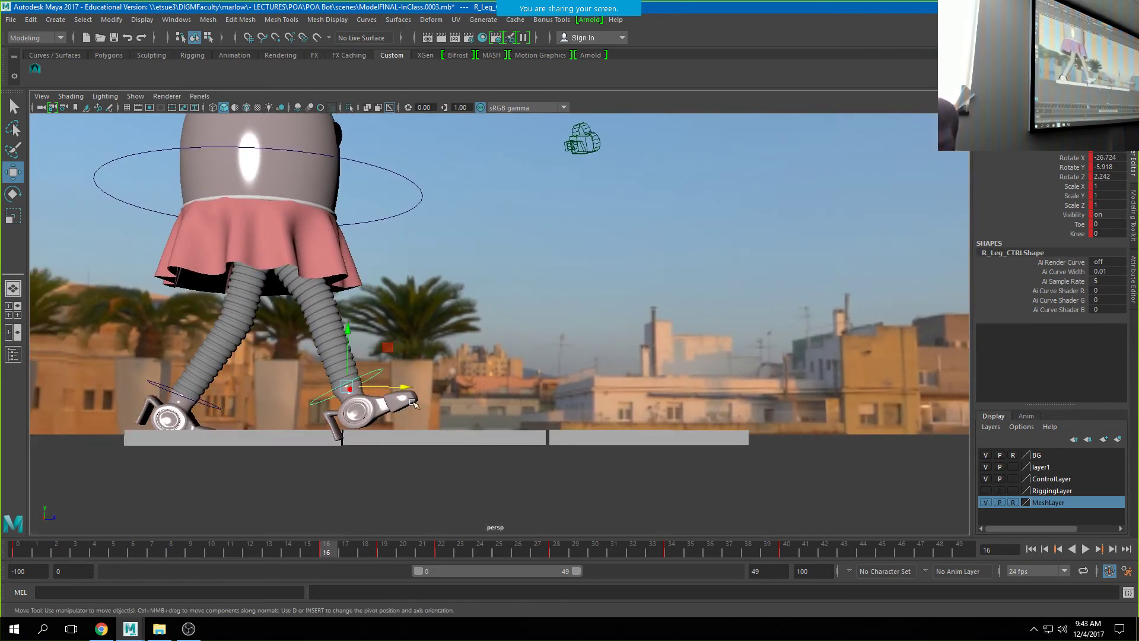
left_click_drag(348, 351, 348, 357)
key("s")
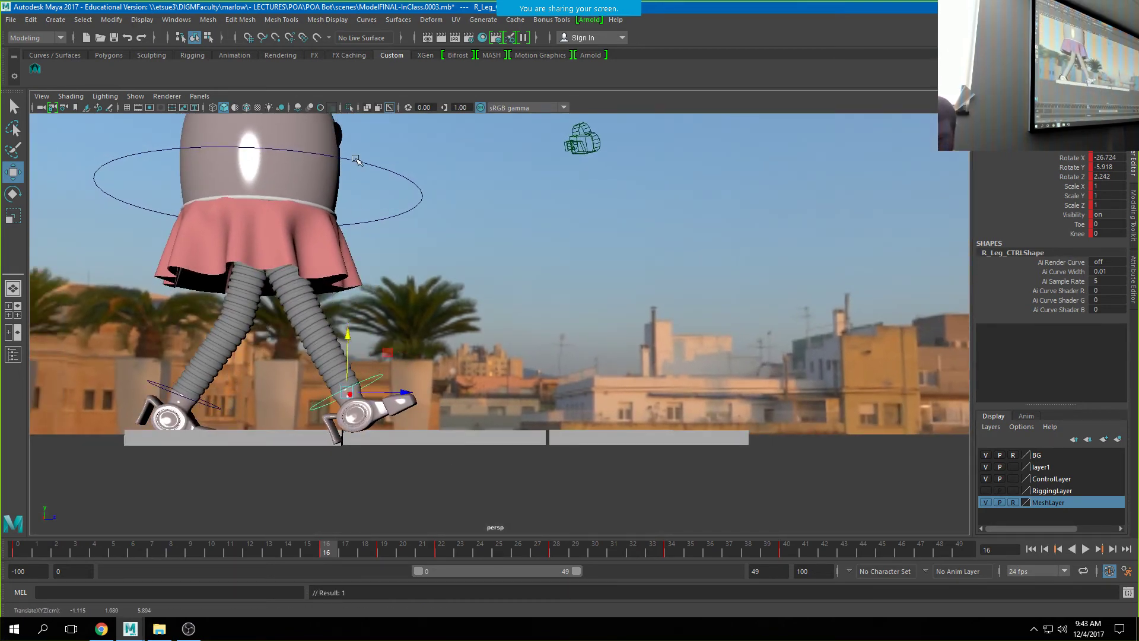
key("ctrl+z")
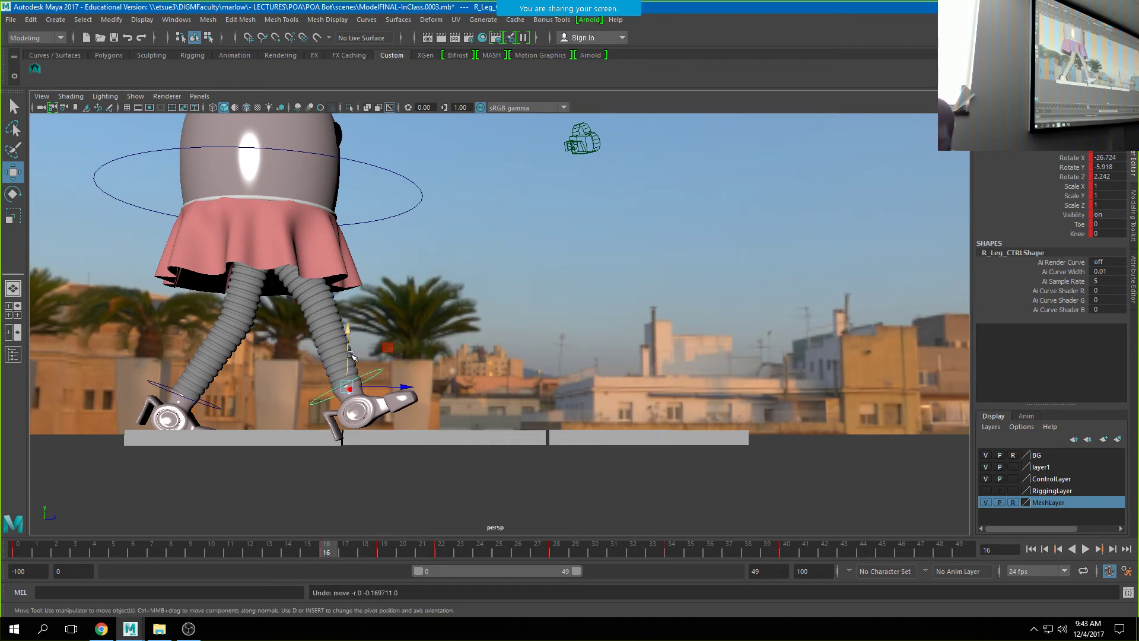
Try lowering the hips control slightly at frame 16, and undo the move.
left_click(365, 165)
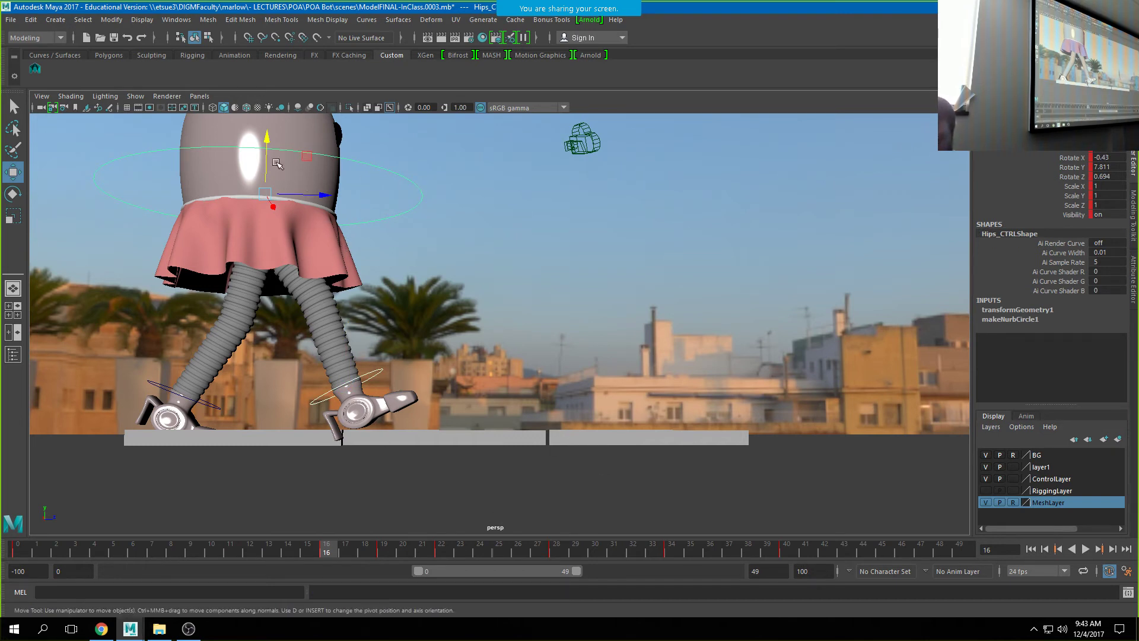
left_click_drag(268, 161, 268, 169)
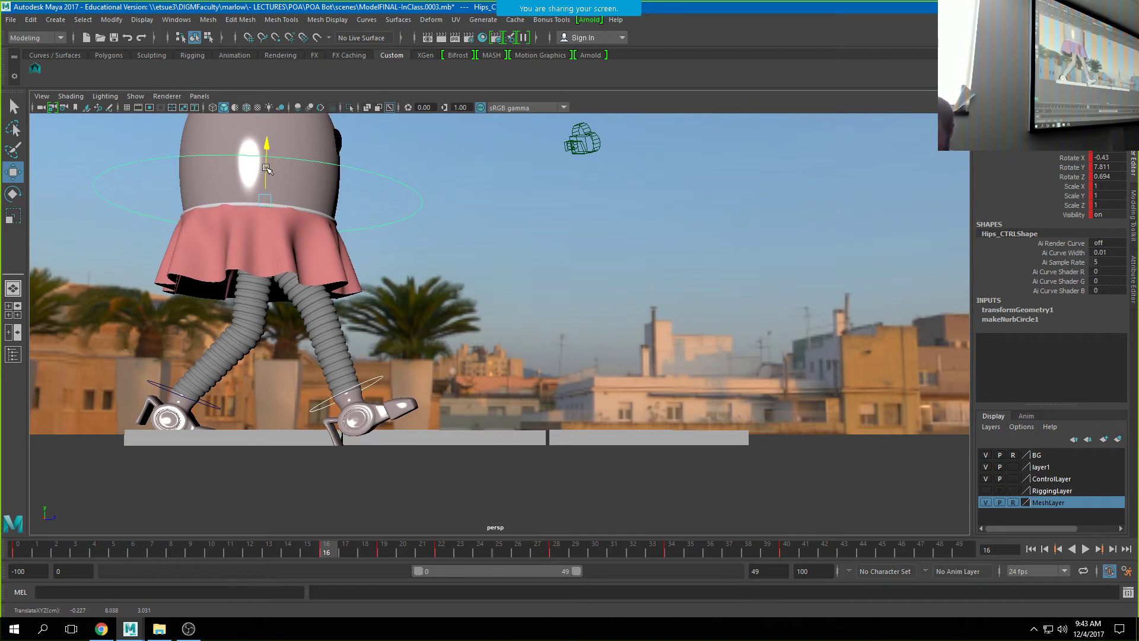
key("ctrl+z")
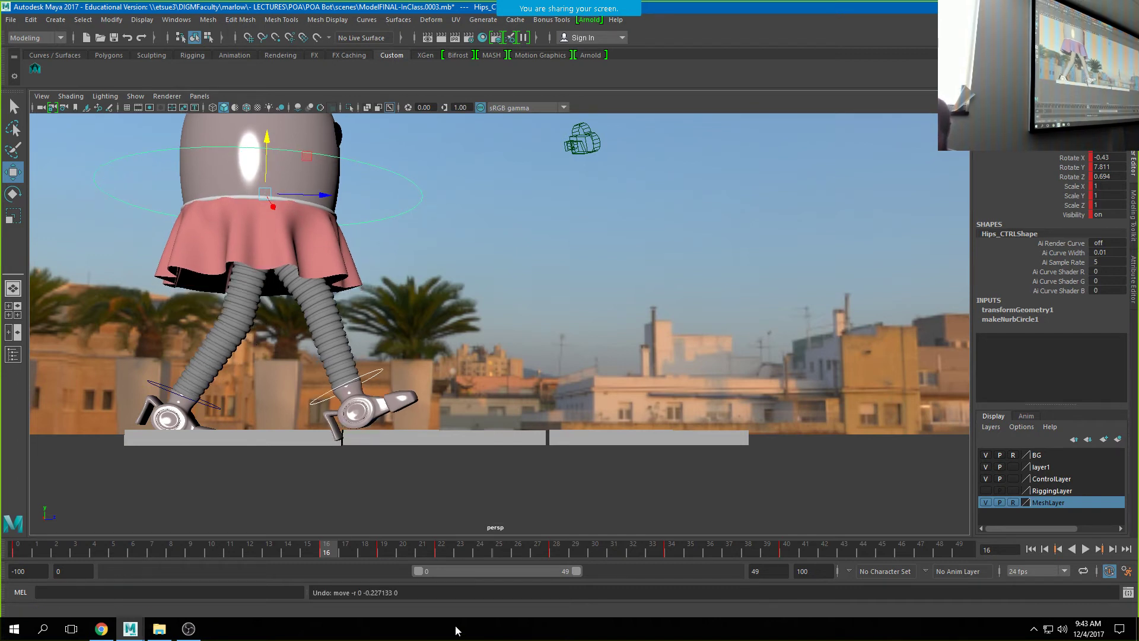
Lower the hips control slightly at frame 19 to bend the planted right leg, and play the animation to check it.
left_click(382, 552)
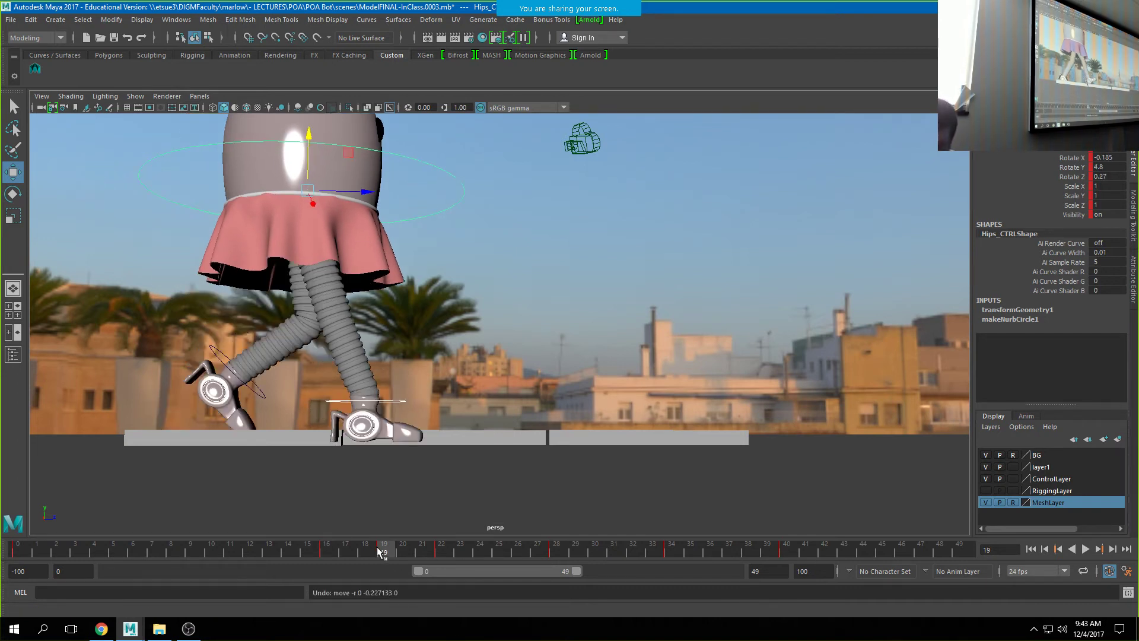
left_click(392, 402)
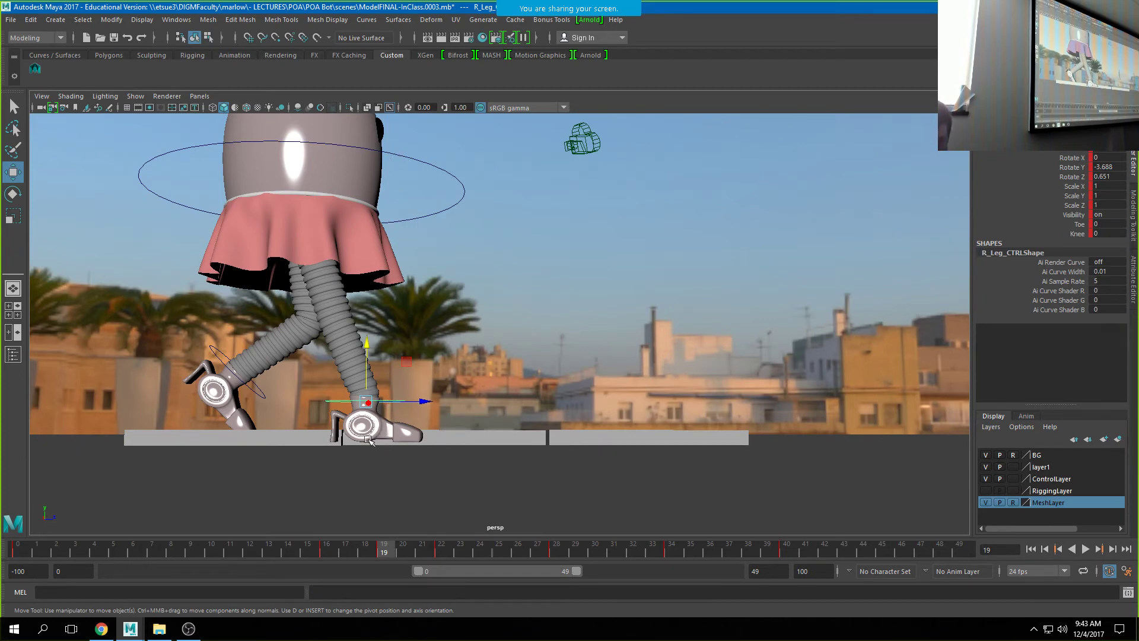
left_click(373, 151)
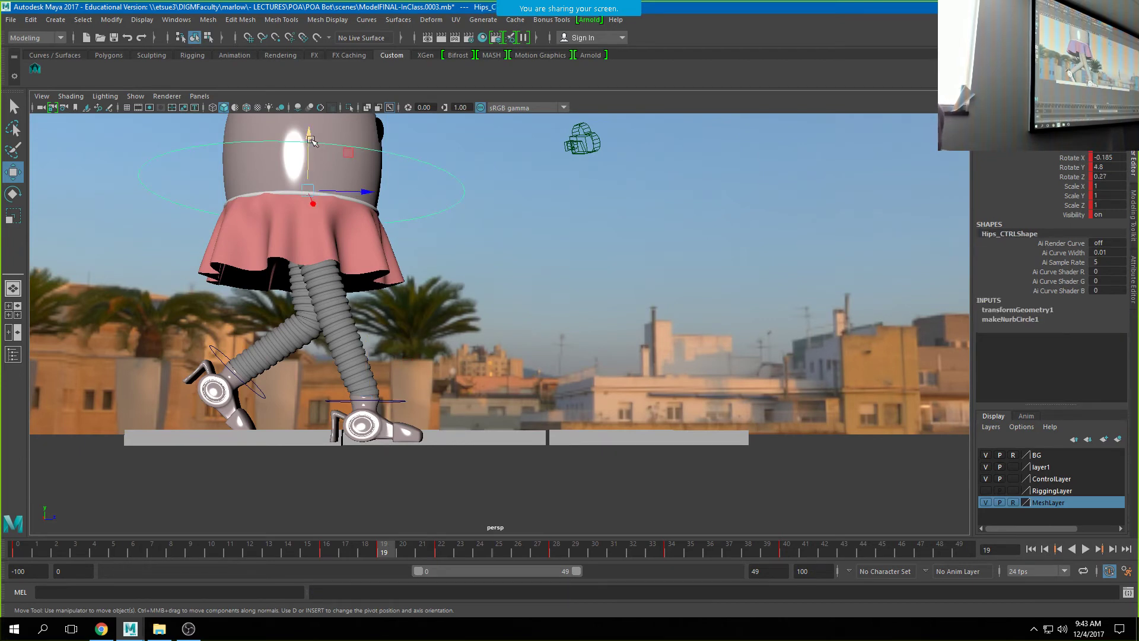
left_click_drag(309, 140, 310, 154)
left_click_drag(270, 289, 284, 310, "alt")
scroll(468, 322, "down", 3)
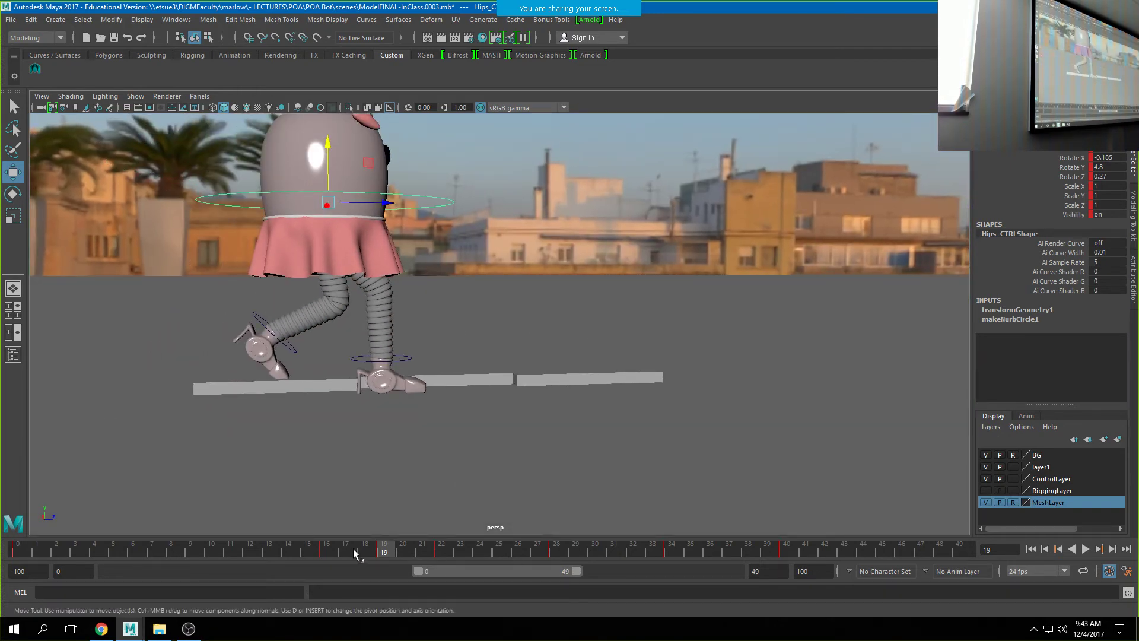
key("alt+v")
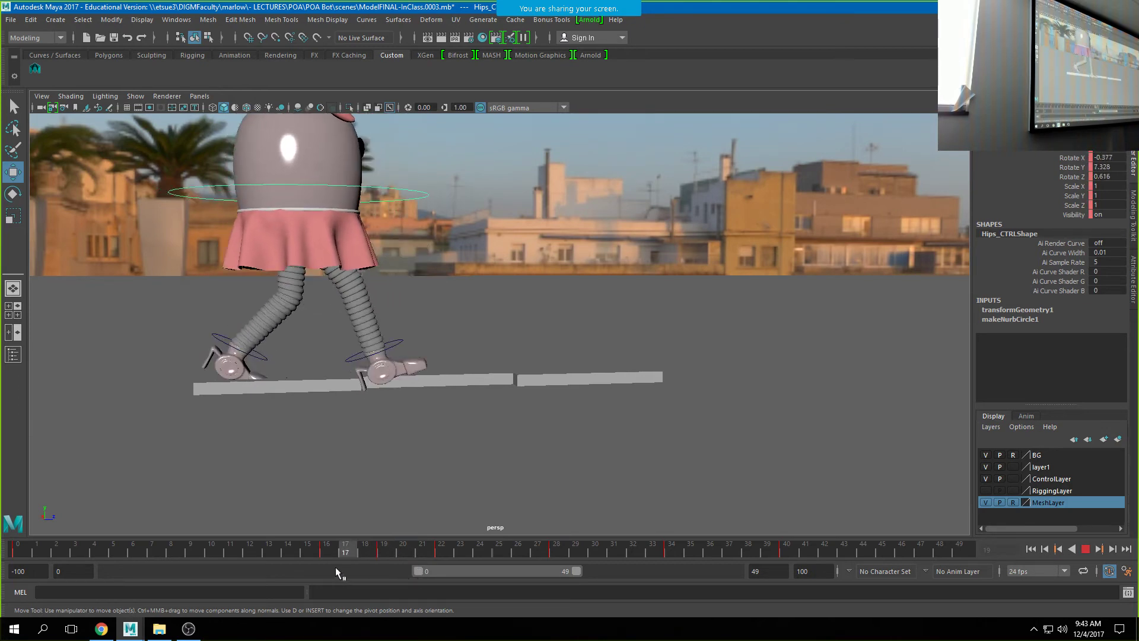
Stop playback, go to the frame 19 key, and examine the down pose in the walk cycle reference image in Chrome.
key("alt+v")
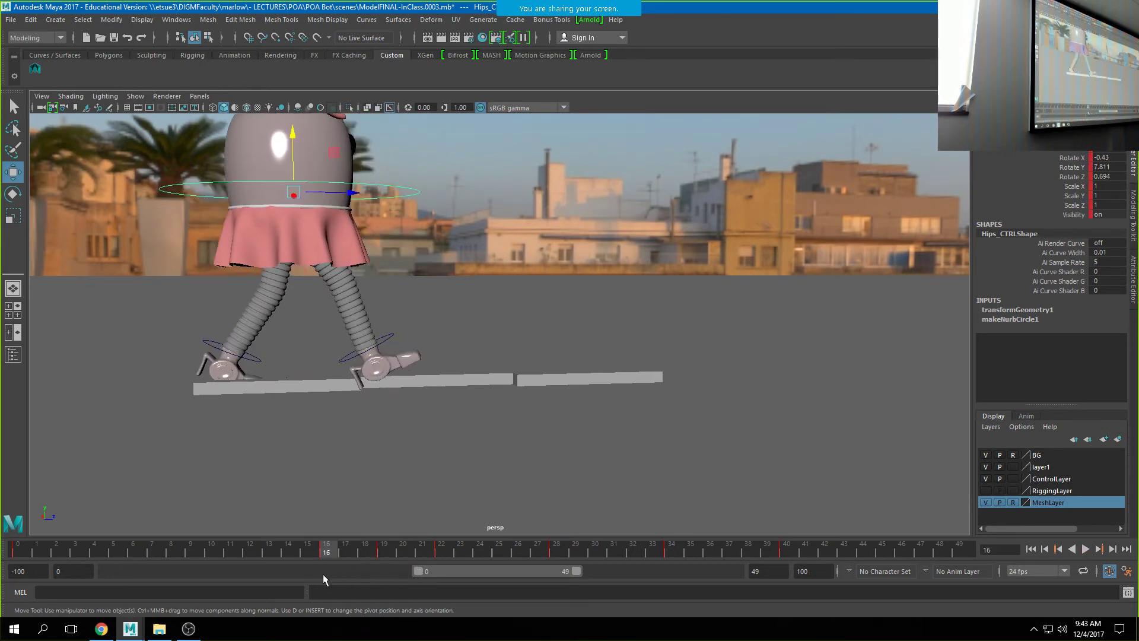
key(".")
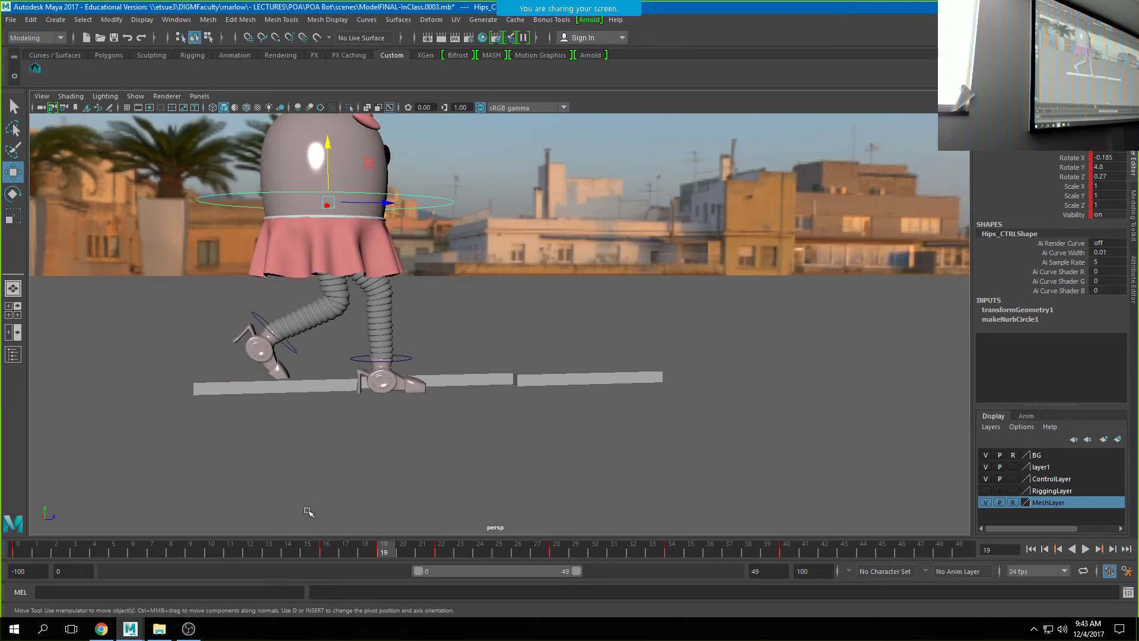
left_click(101, 629)
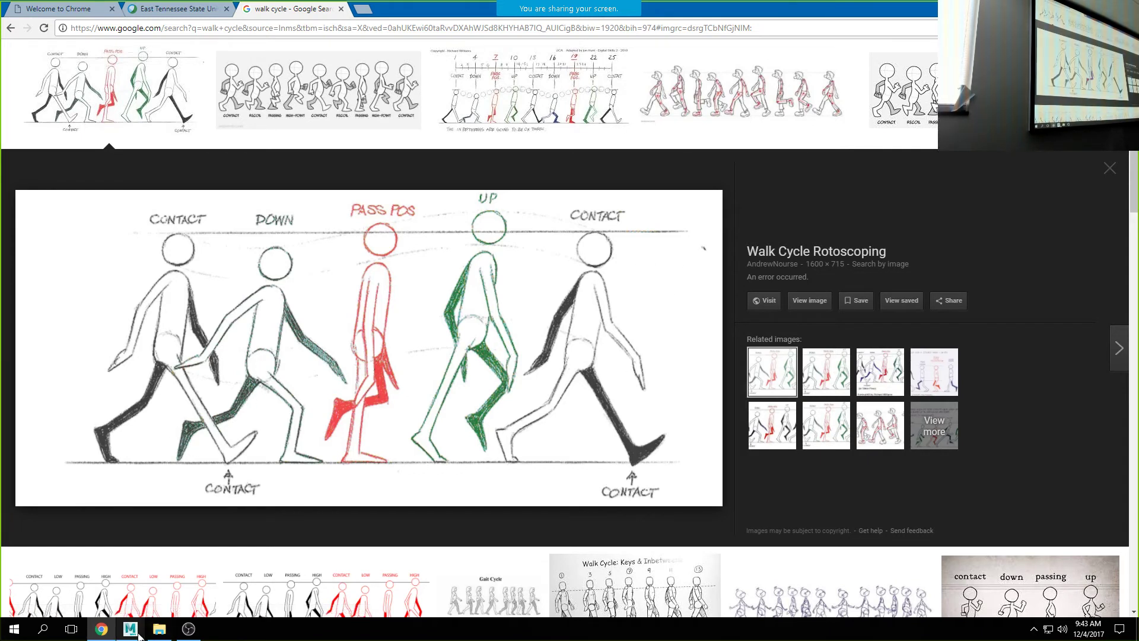
mouse_move(138, 633)
left_click(205, 580)
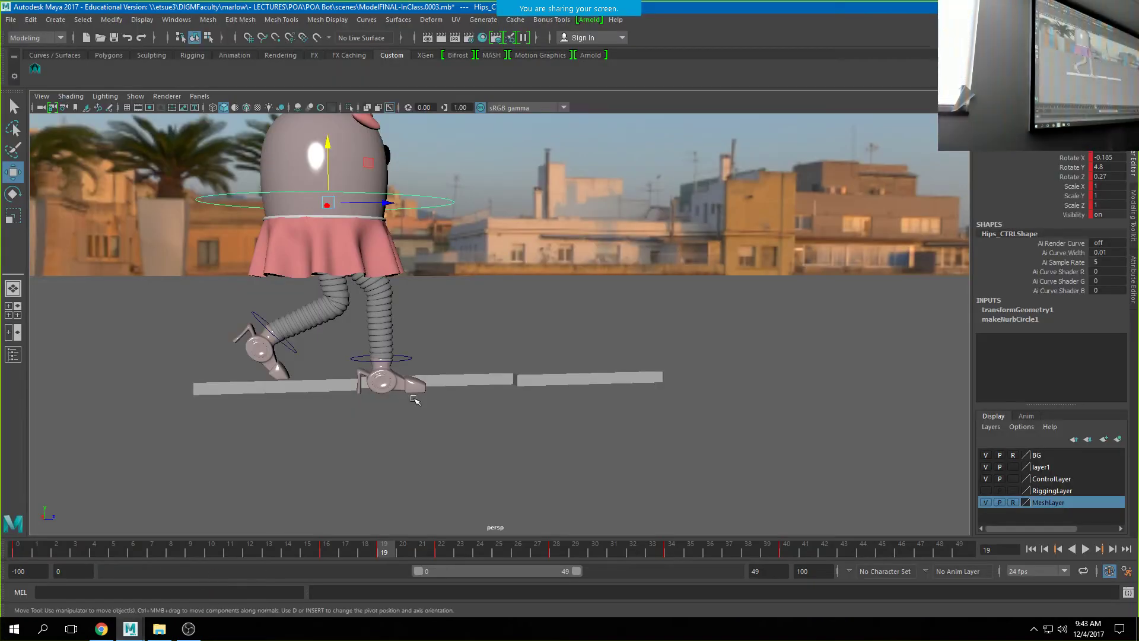
Move the hips control slightly forward at frame 19, to about 4.9 cm in Z.
left_click(283, 339)
left_click(379, 194)
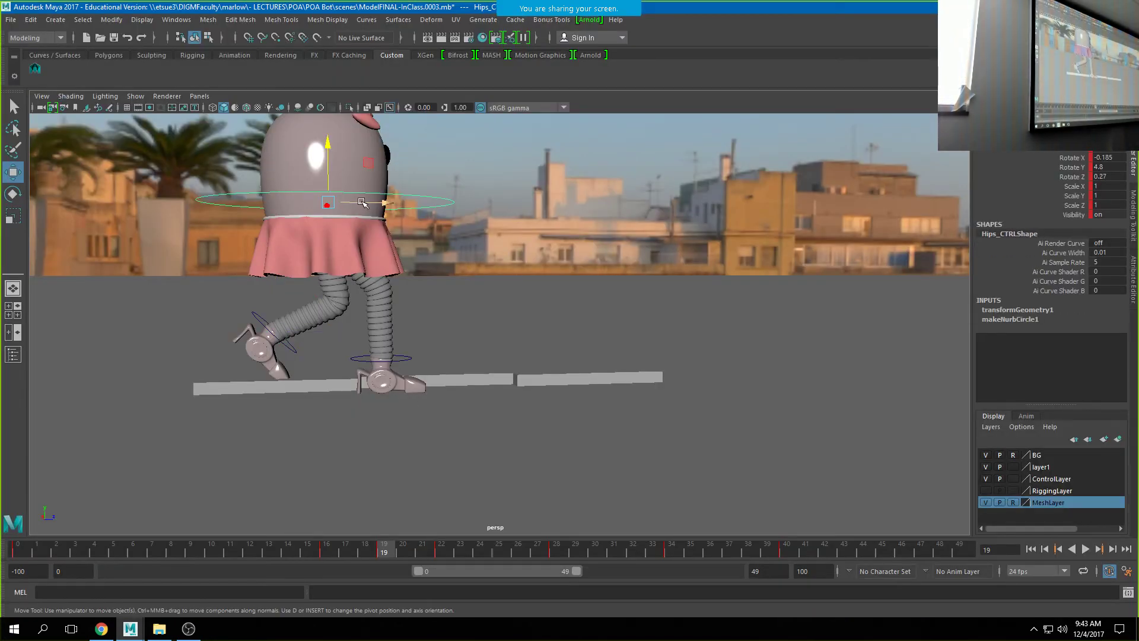
left_click_drag(363, 204, 374, 204)
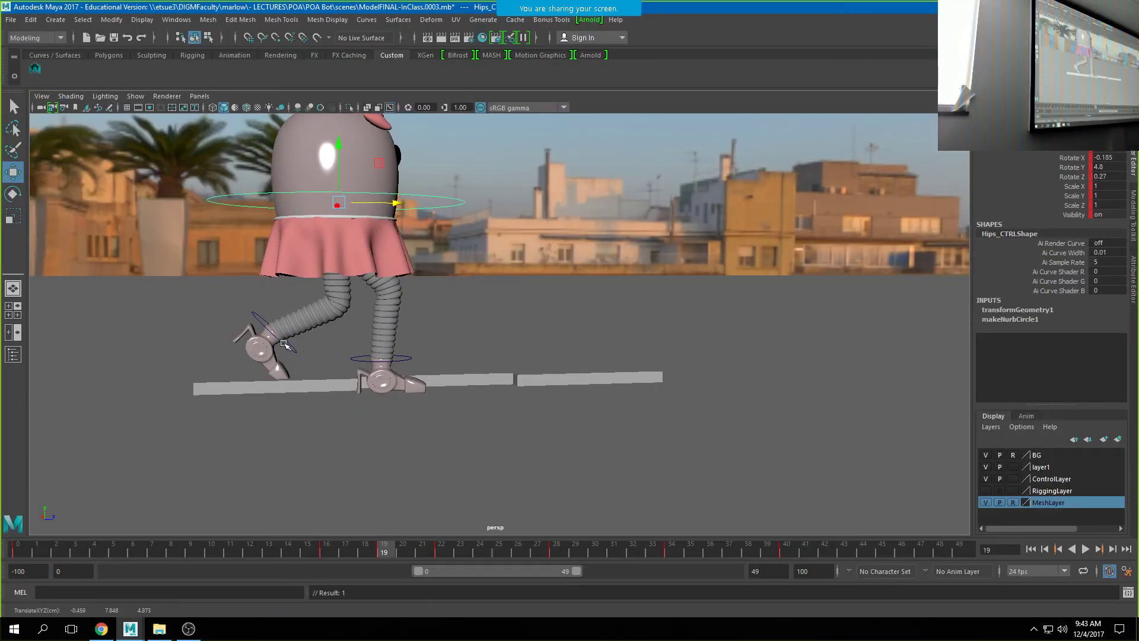
Rotate the left leg control at frame 19 to about 81 degrees in X so the trailing foot points downward.
left_click(277, 317)
left_click(261, 321)
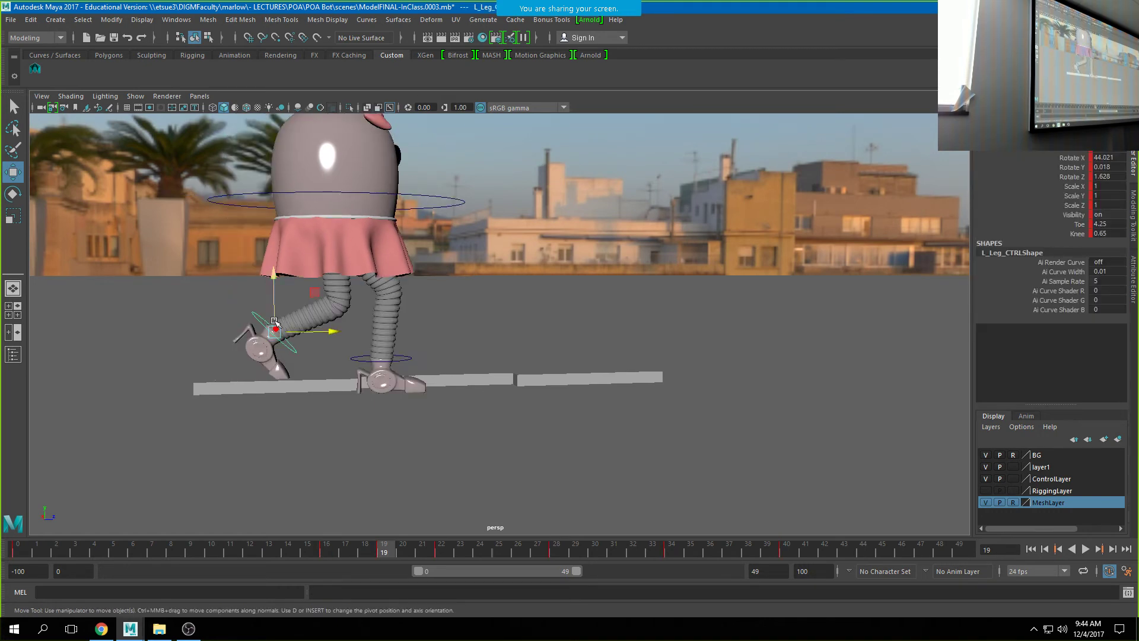
left_click_drag(274, 318, 363, 299)
key("e")
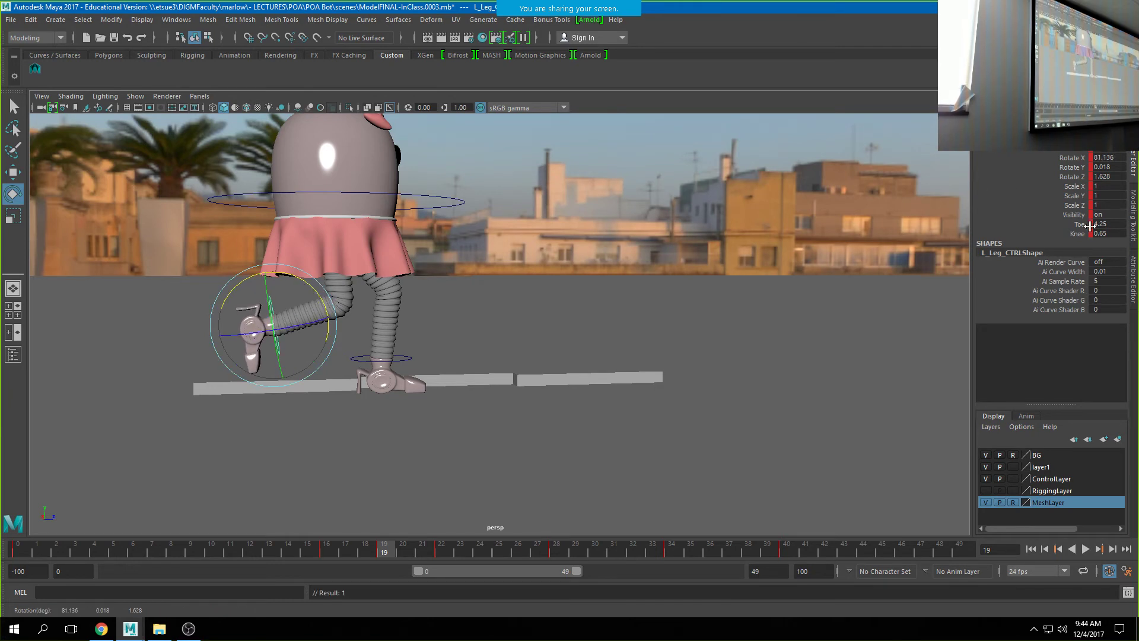
Set the left leg control's Toe to -19.95 at frame 19 and compare the pose with the earlier keys.
left_click(1083, 226)
scroll(623, 340, "up", 1)
middle_click_drag(620, 339, 476, 335)
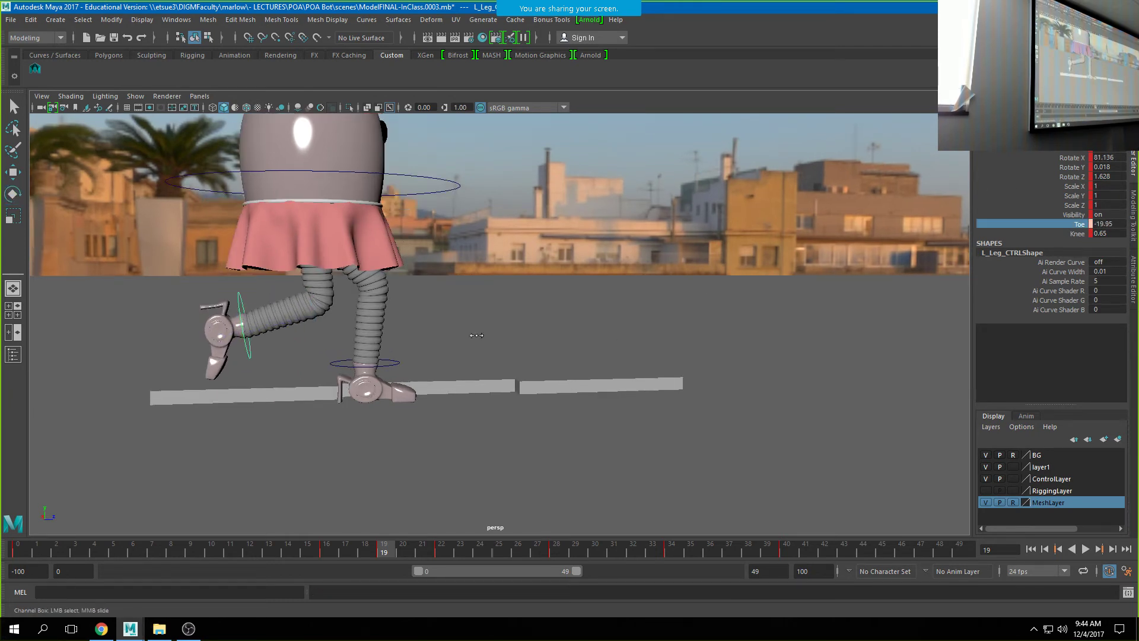
scroll(477, 335, "up", 1)
scroll(494, 365, "down", 4)
key("comma")
key("comma")
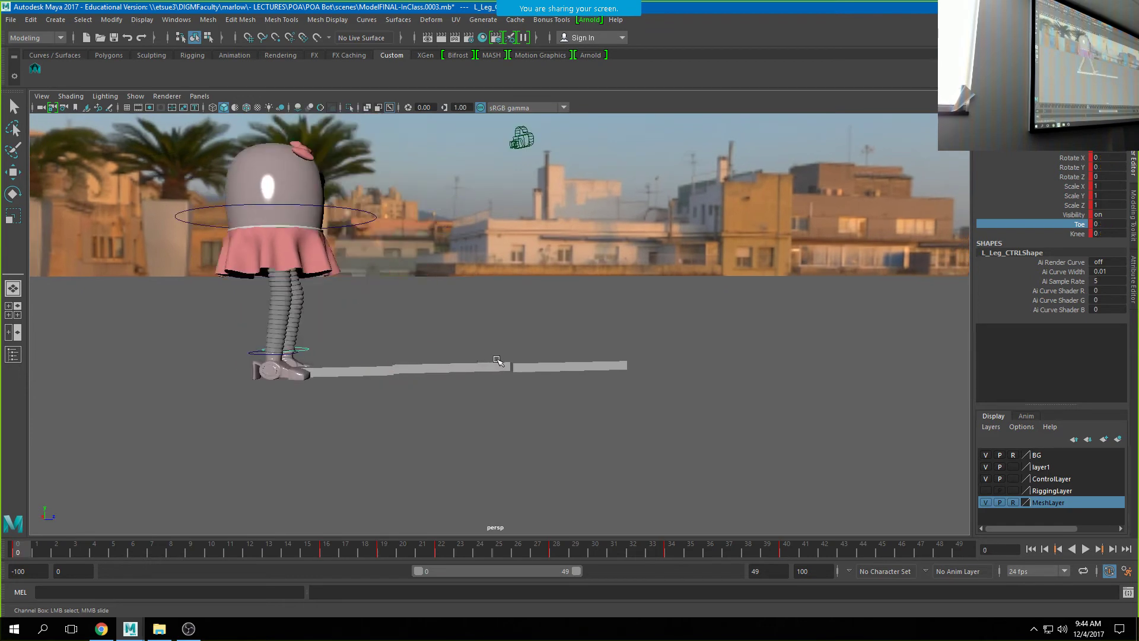
key("period")
key("period")
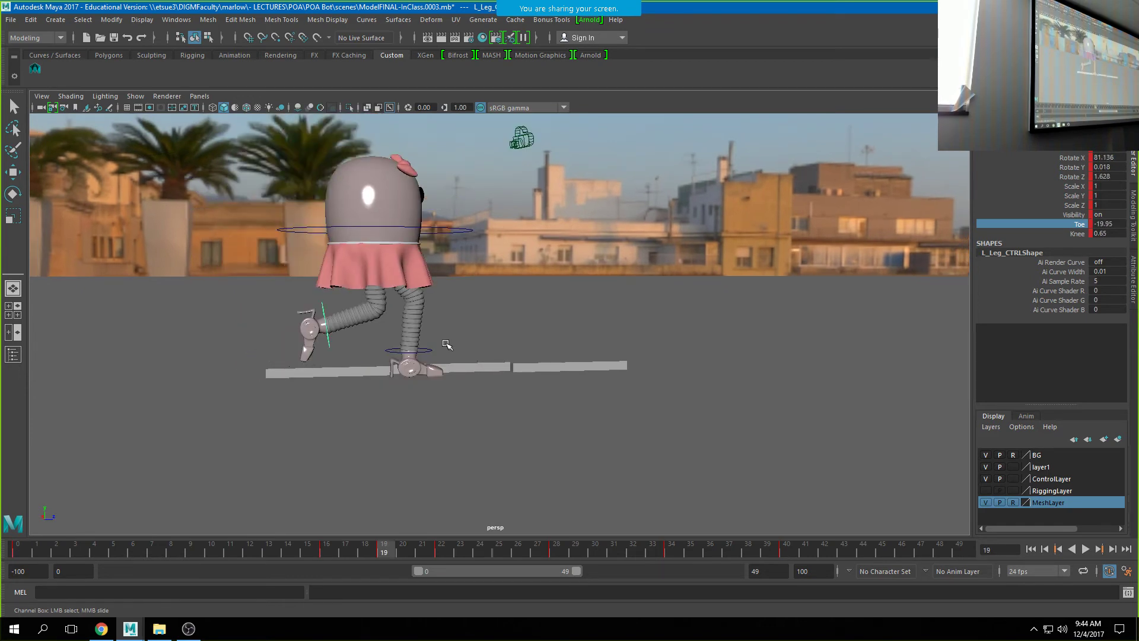
Lower the left leg control slightly at frame 19, to about 2.3 cm in Y, and compare it with frame 16.
key("w")
left_click_drag(322, 297, 322, 305)
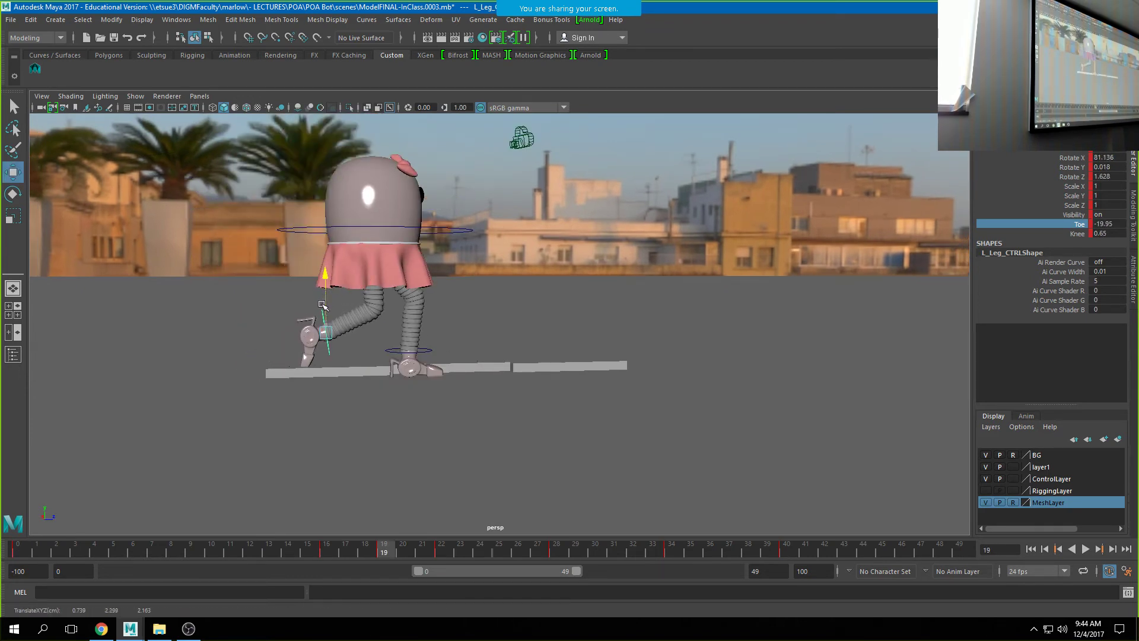
key("comma")
key("period")
key("comma")
key("period")
key("comma")
key("period")
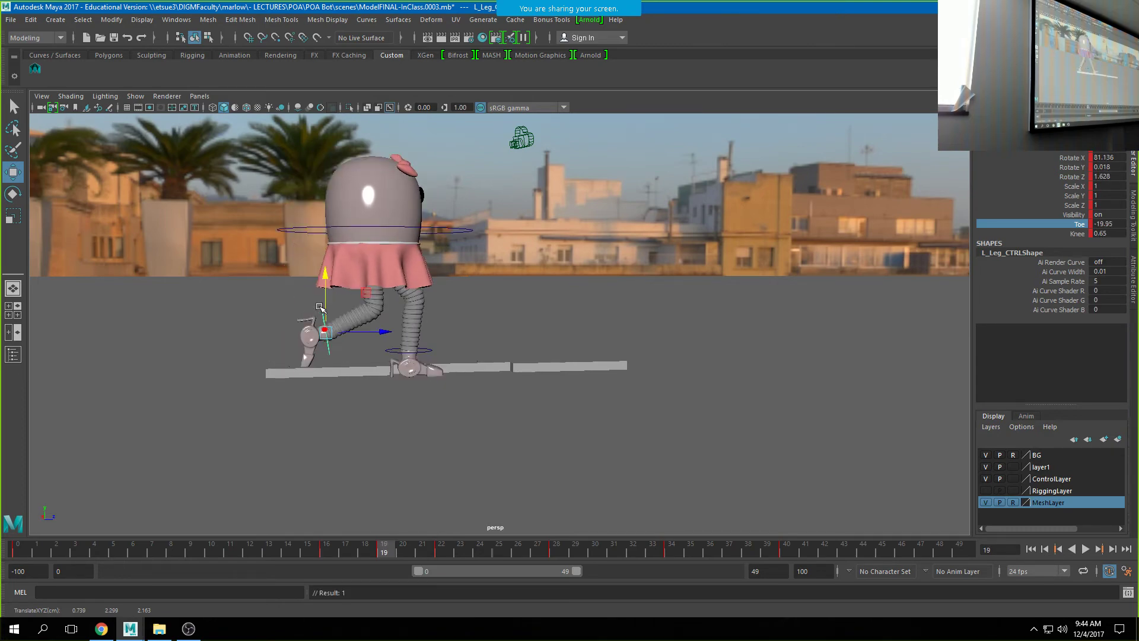
Tilt the hips control forward at frame 19 to about 3.8 degrees in X and key it.
left_click_drag(503, 330, 513, 281, "alt")
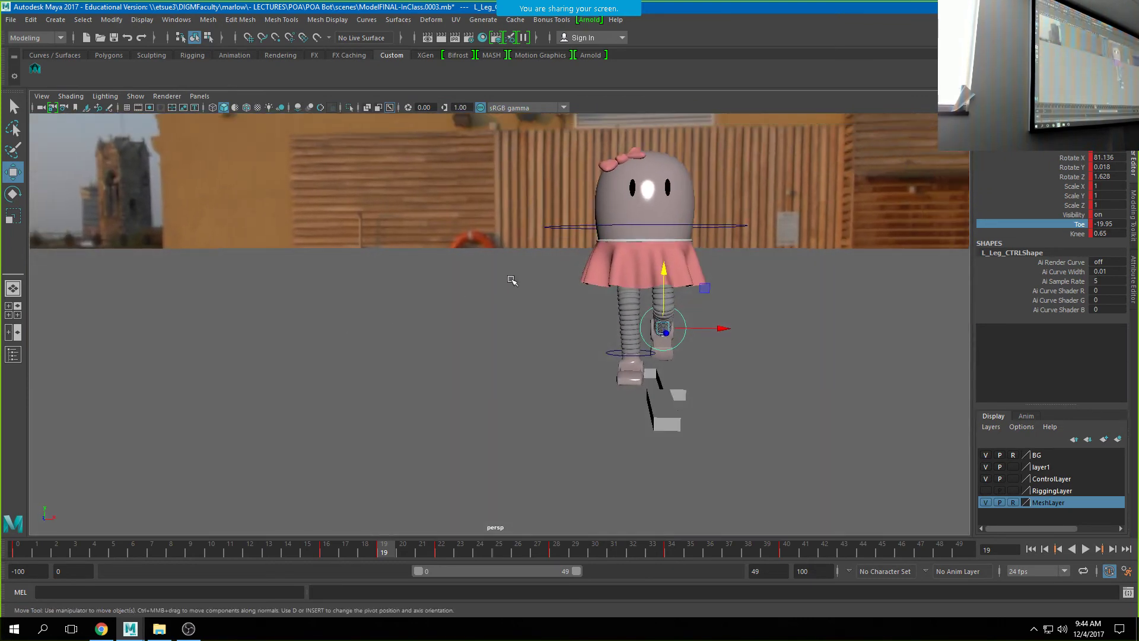
left_click(678, 225)
left_click_drag(678, 225, 674, 254, "alt")
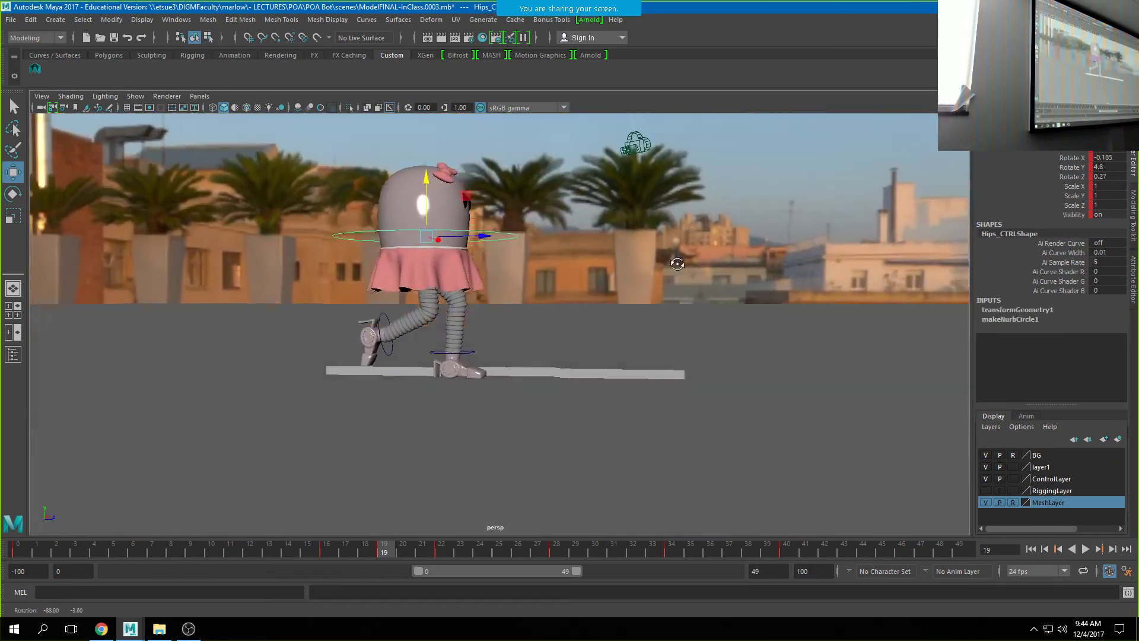
key("e")
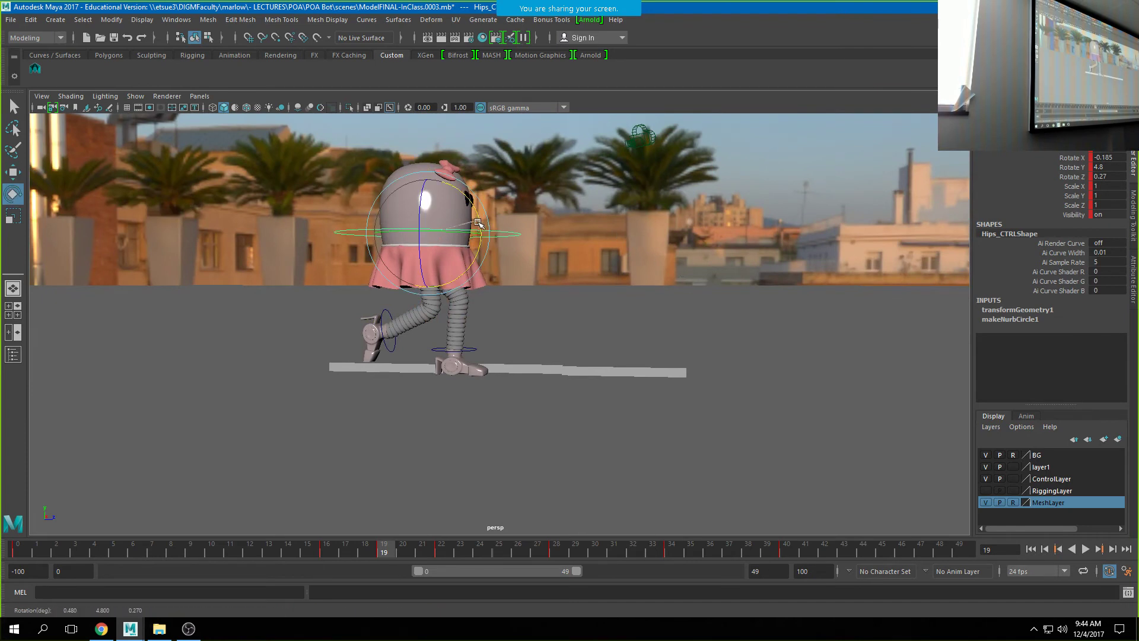
left_click_drag(480, 219, 479, 224)
key("s")
Step back and forth through the key poses at frames 16, 19, 22 and 28 to review the hip tilt.
key("comma")
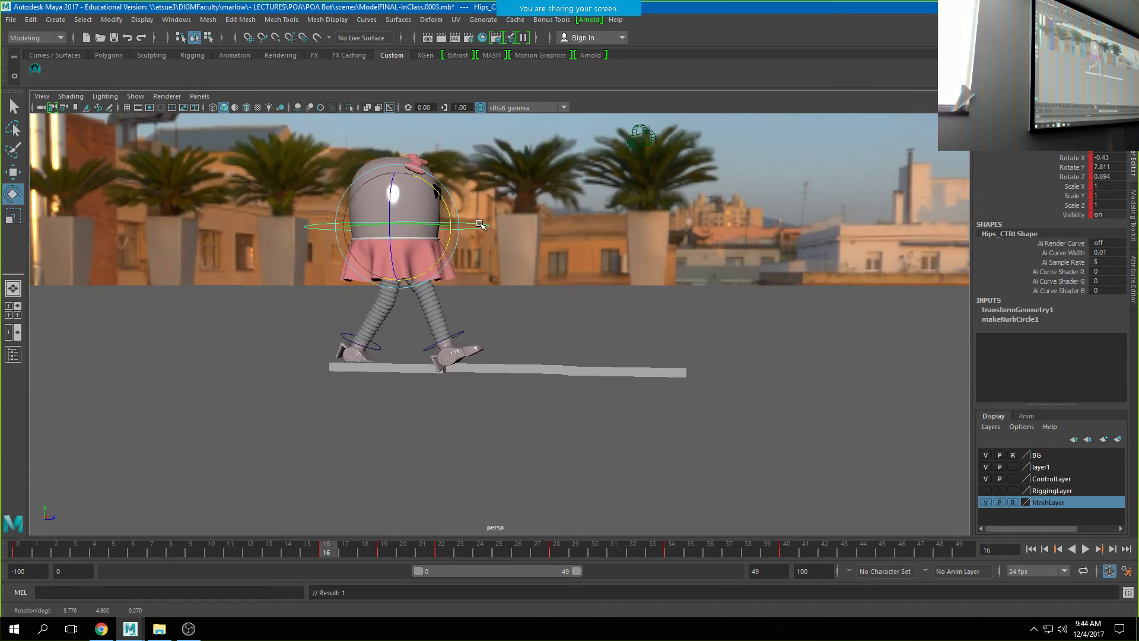
key("period")
key("period")
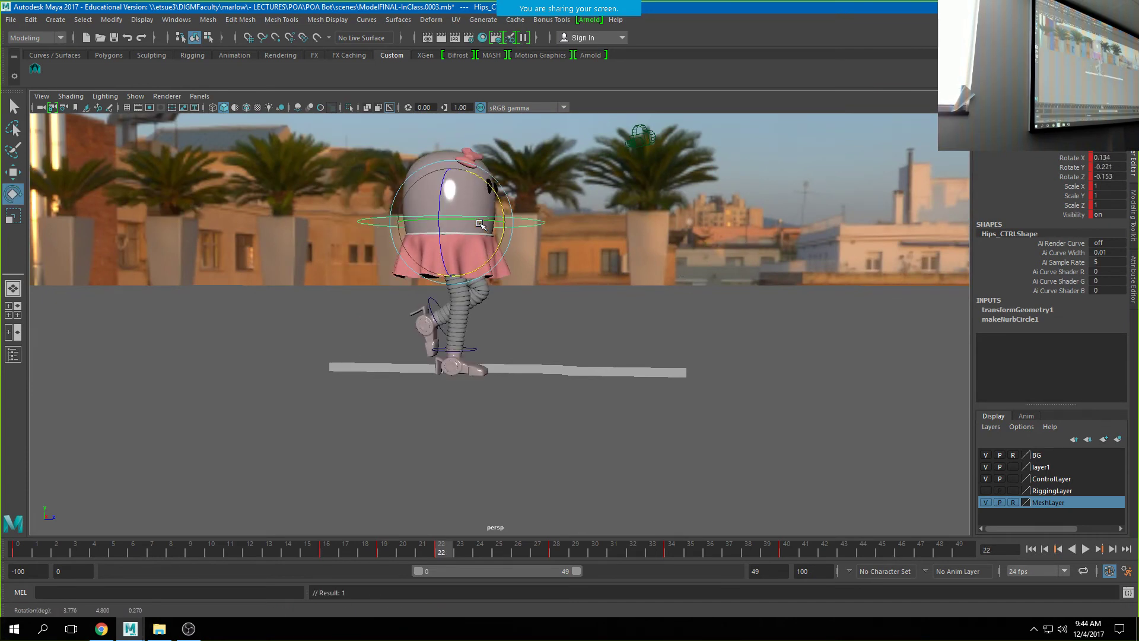
key("comma")
key("comma")
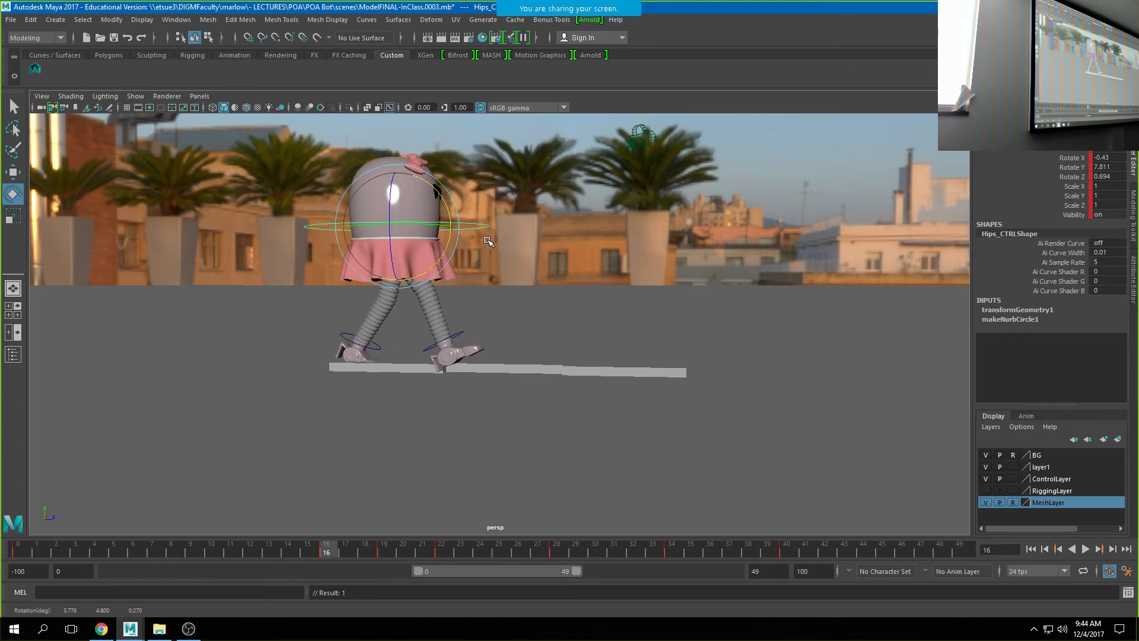
key("period")
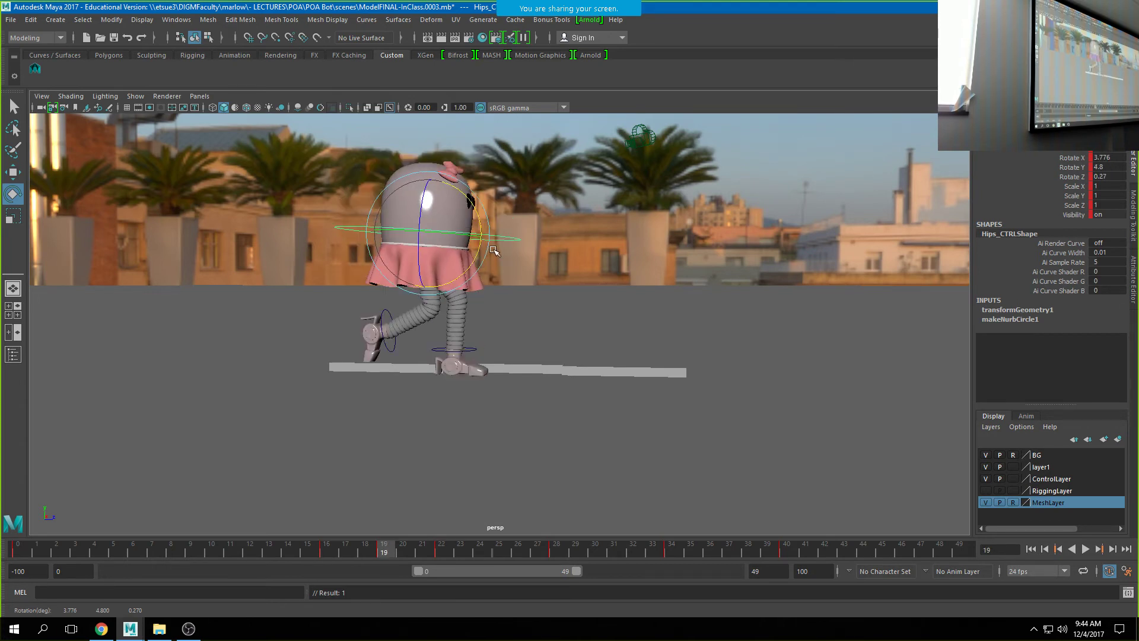
key("period")
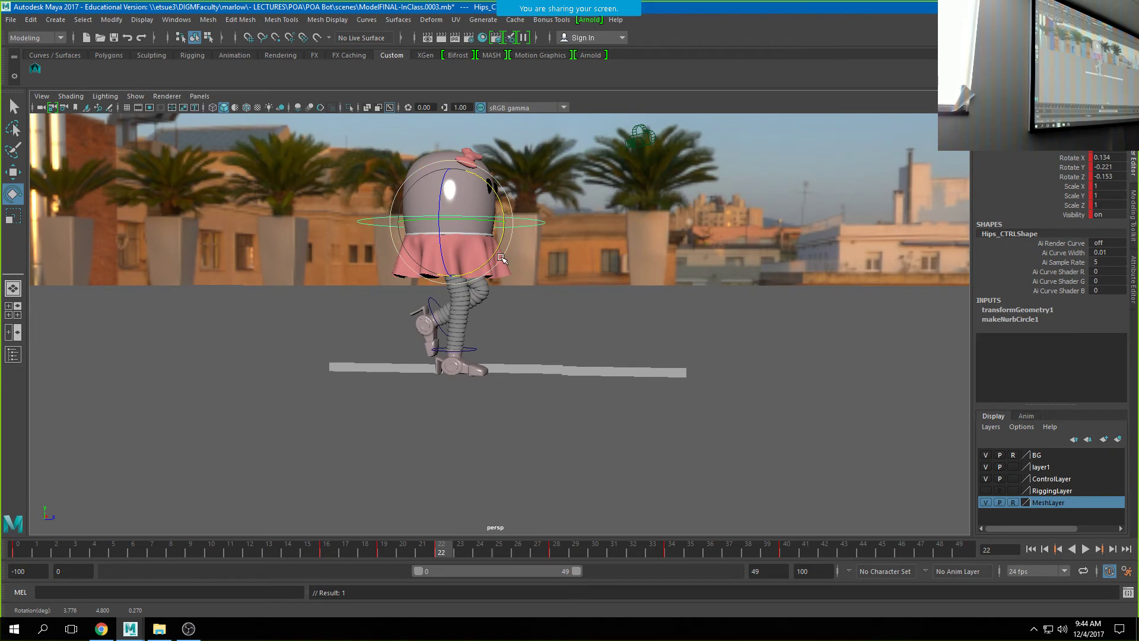
key("period")
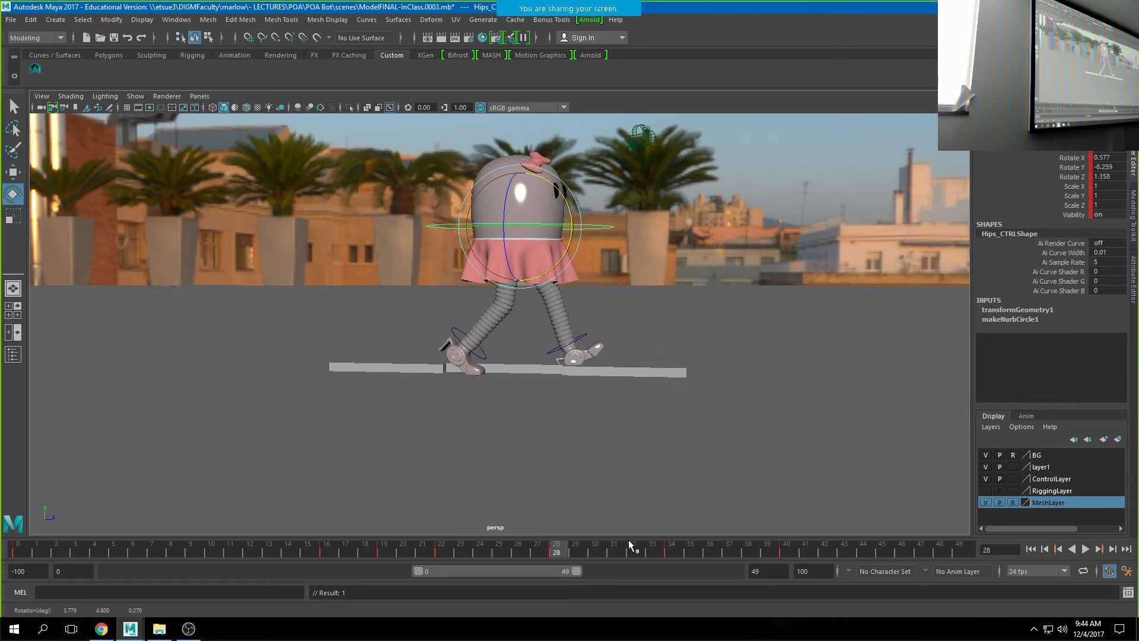
Key all the character's controls at frame 31, and copy the left leg control's flat-foot pose there from frame 34.
left_click(612, 548)
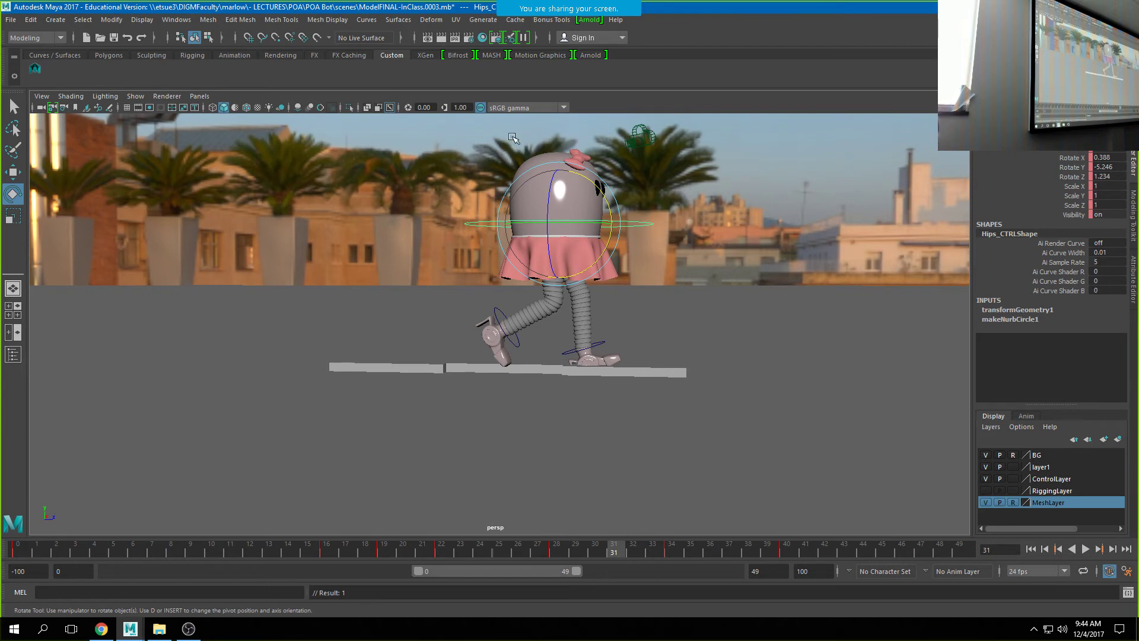
left_click(36, 69)
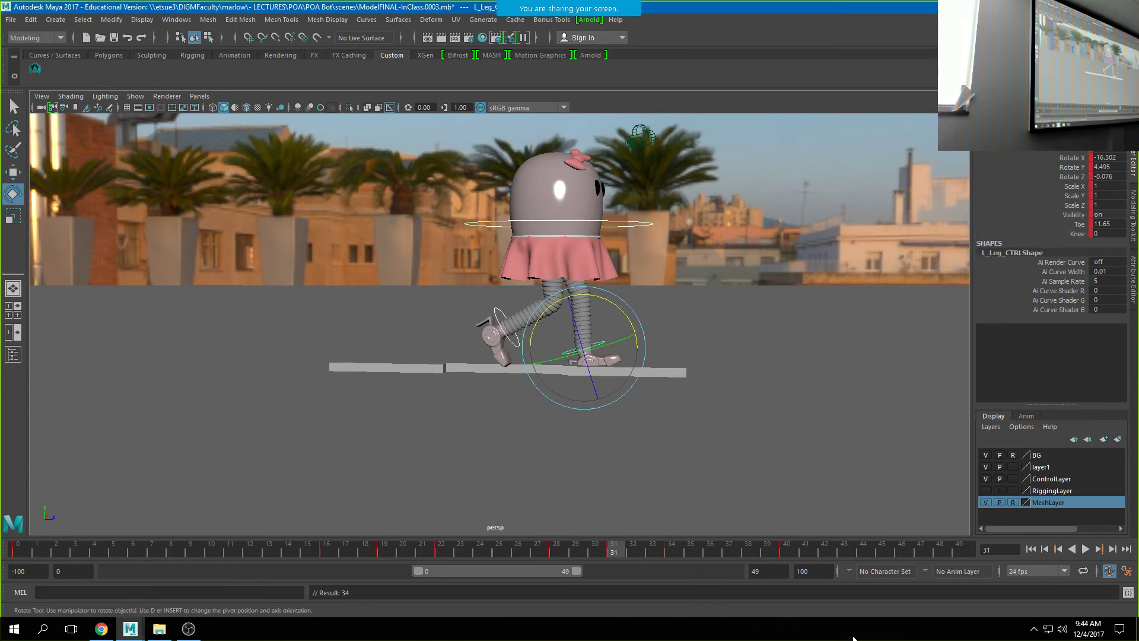
left_click(603, 344)
left_click(603, 345)
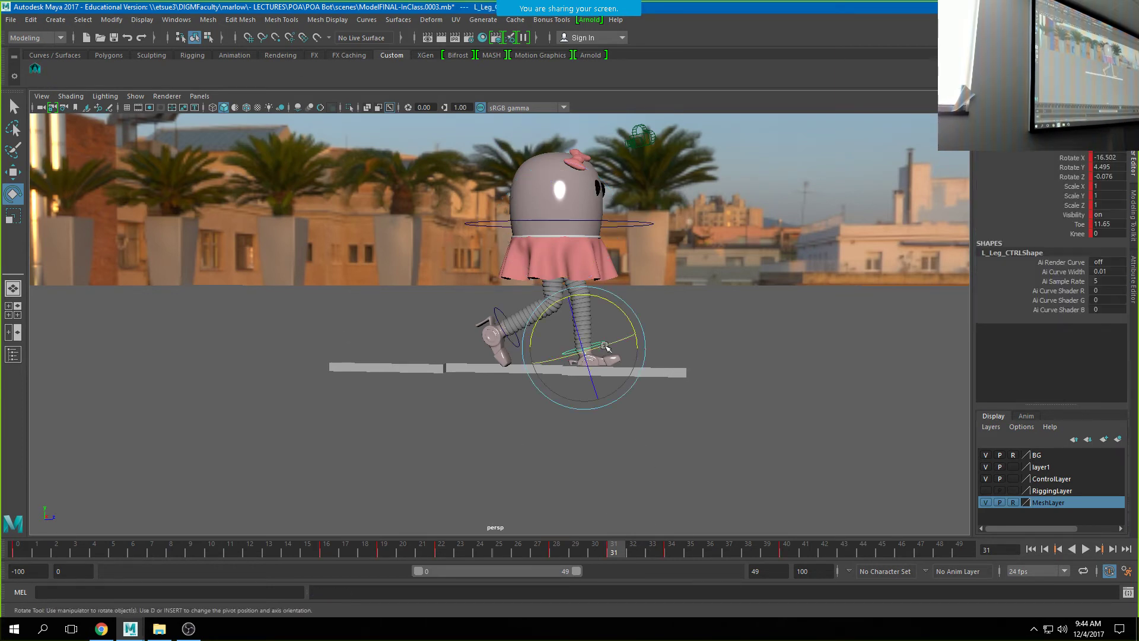
left_click(671, 552)
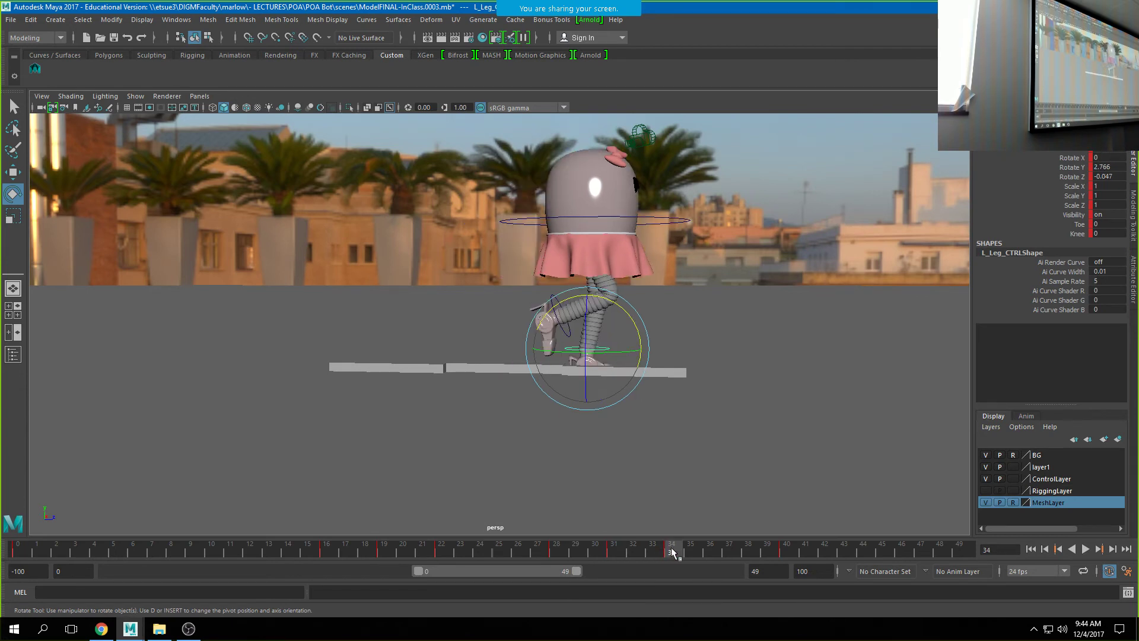
left_click_drag(671, 552, 613, 554)
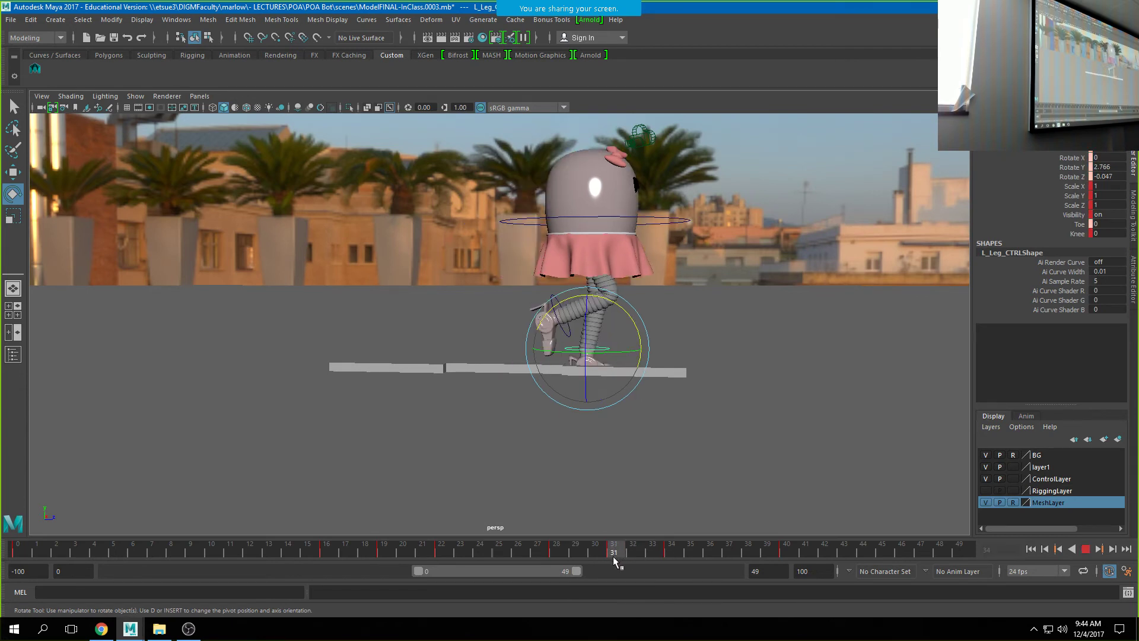
left_click(673, 554)
left_click_drag(671, 553, 615, 549)
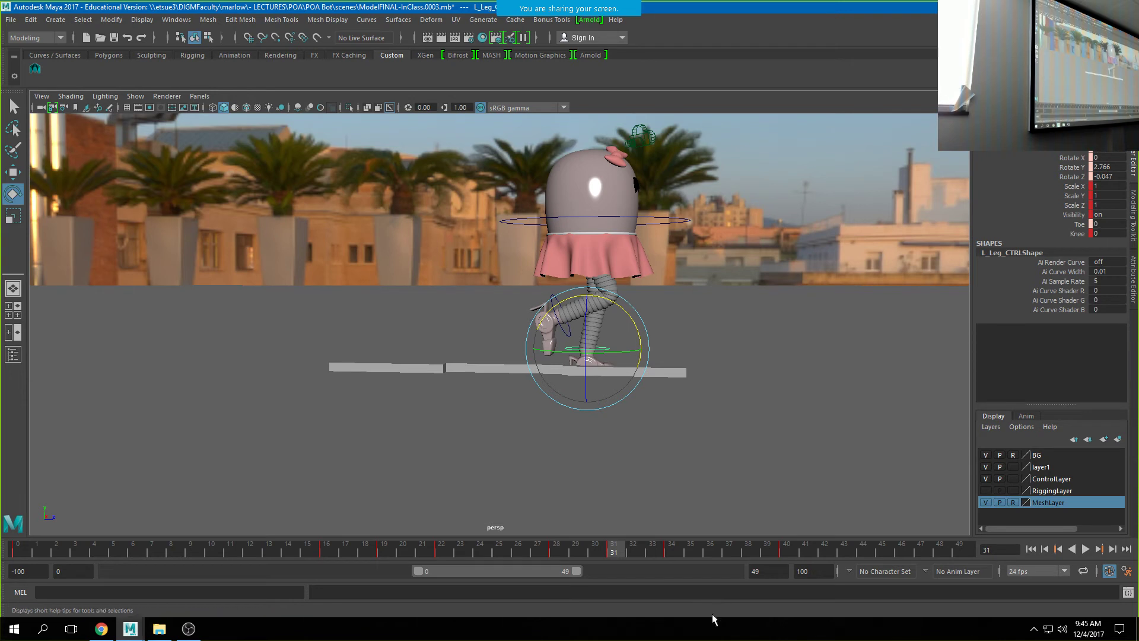
key("s")
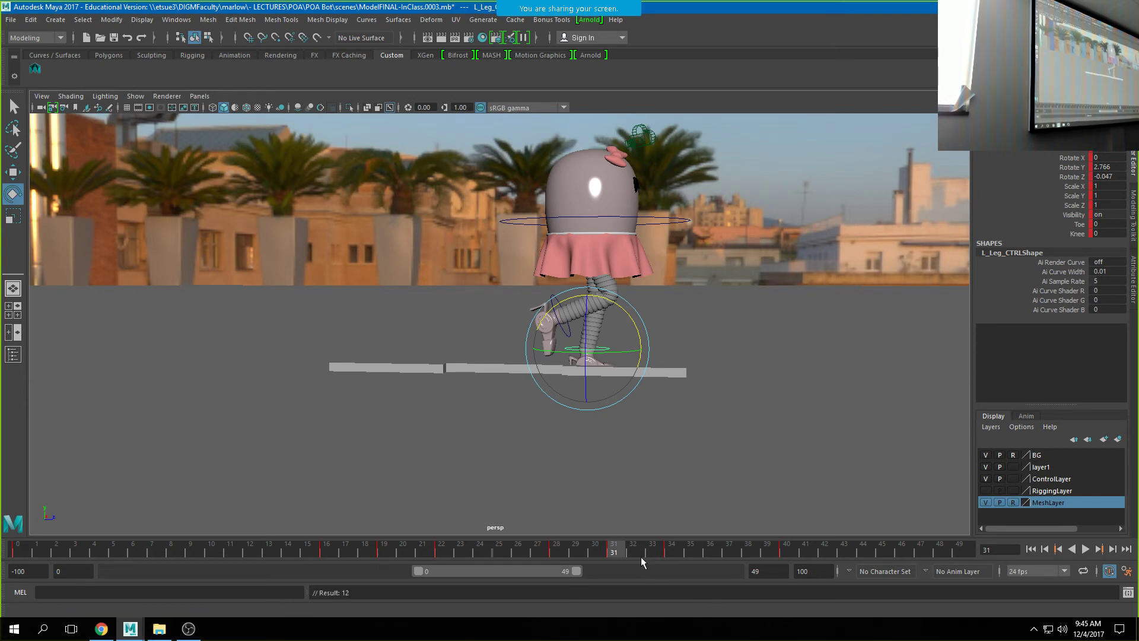
left_click(667, 553)
left_click(613, 552)
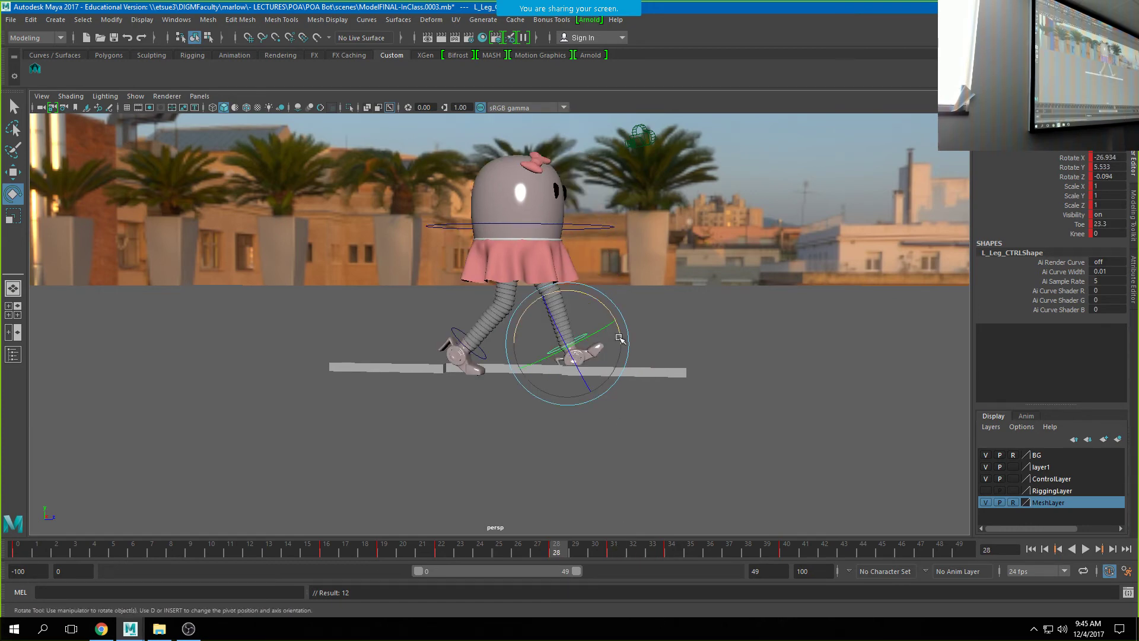
Move the hips control down to about 8 cm in Y and forward to about 12.5 cm in Z at frame 31, comparing it with frame 28.
key("period")
left_click_drag(688, 366, 490, 372, "alt")
left_click(493, 195)
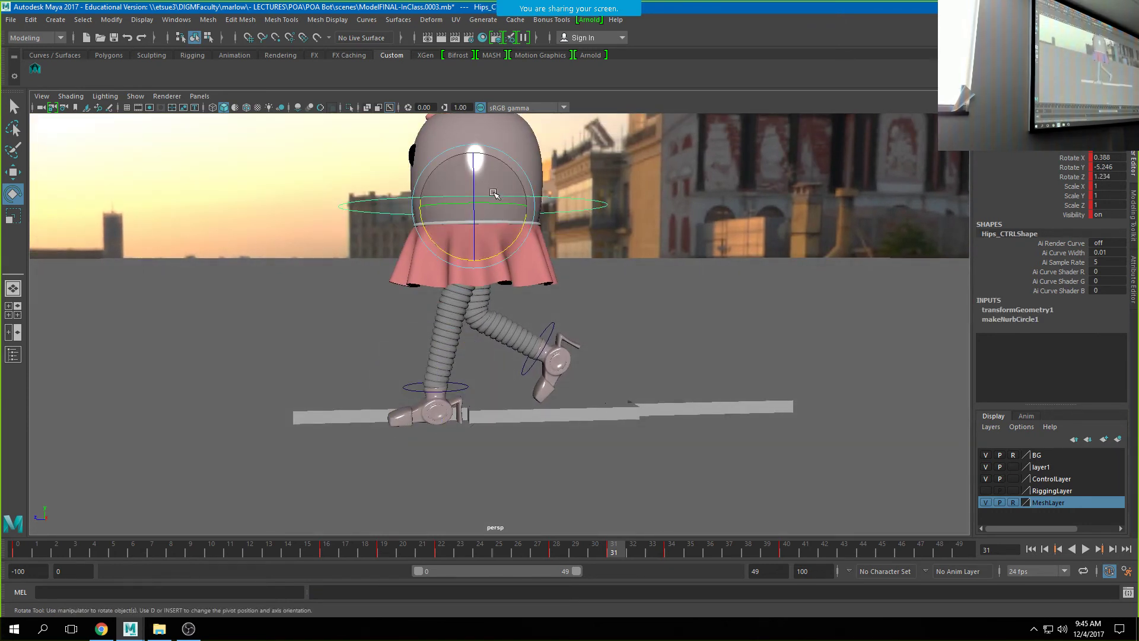
key("w")
left_click_drag(473, 152, 474, 162)
left_click_drag(429, 216, 420, 216)
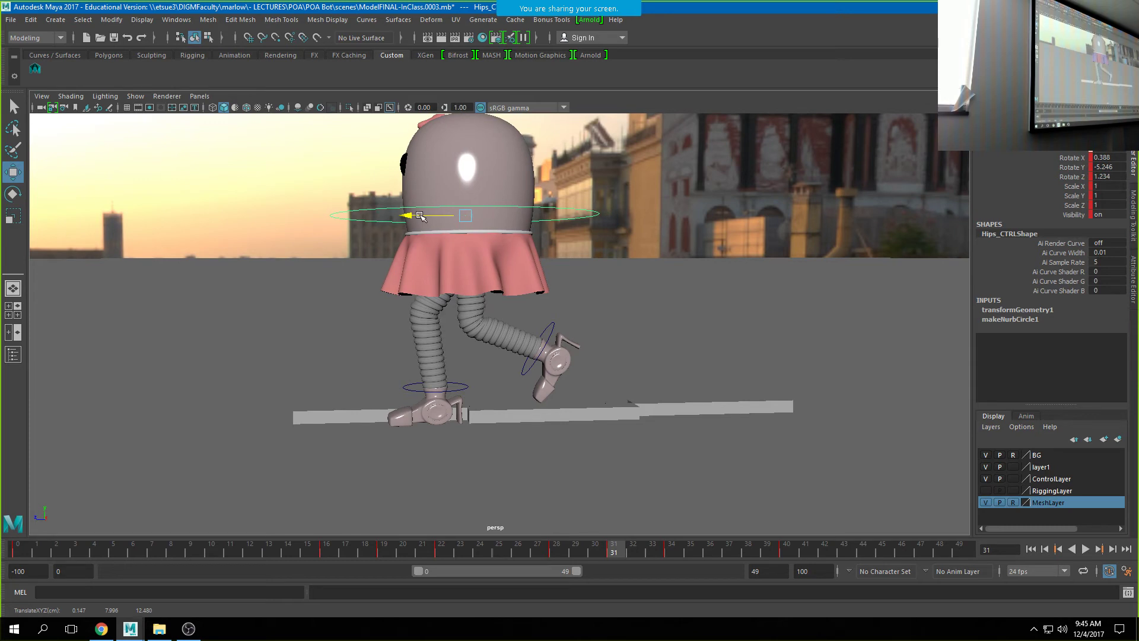
key("comma")
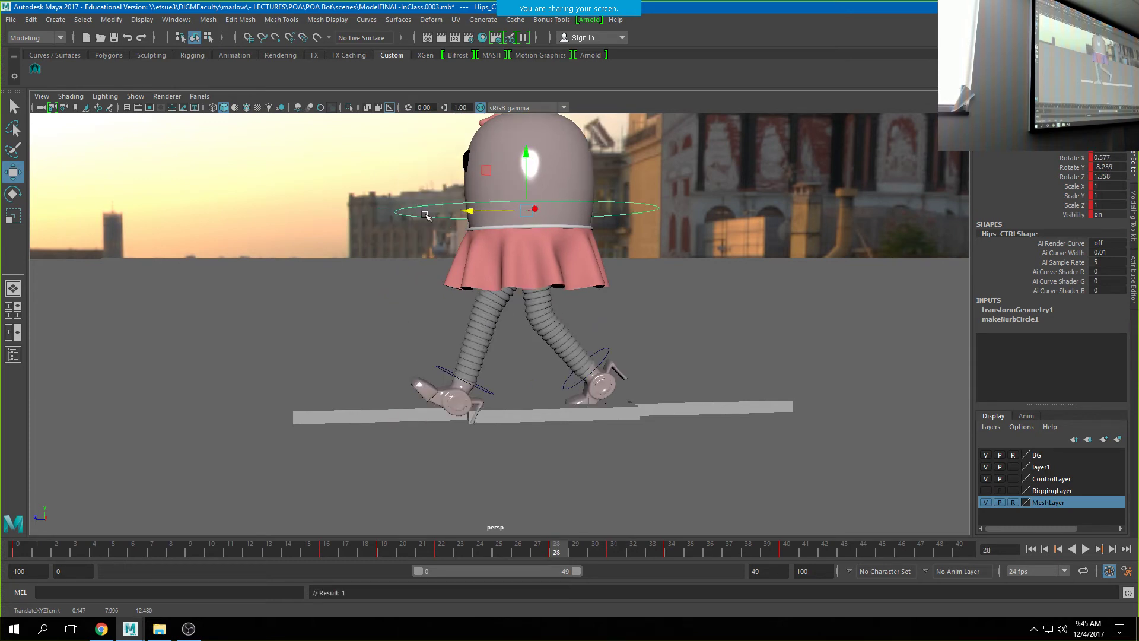
key("period")
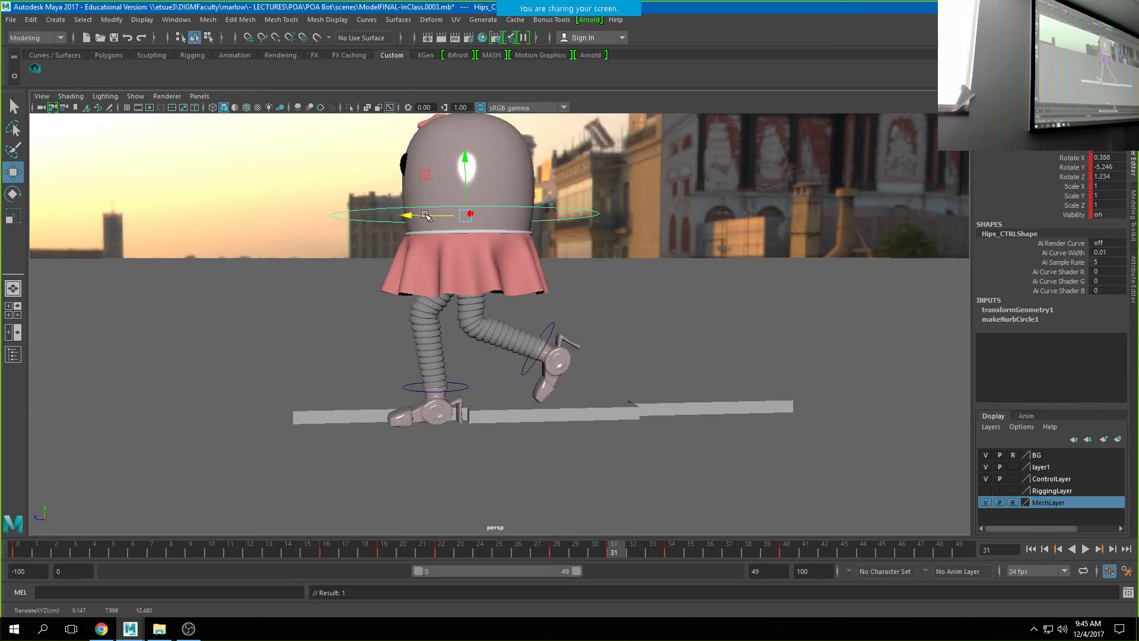
key("comma")
key("period")
key("comma")
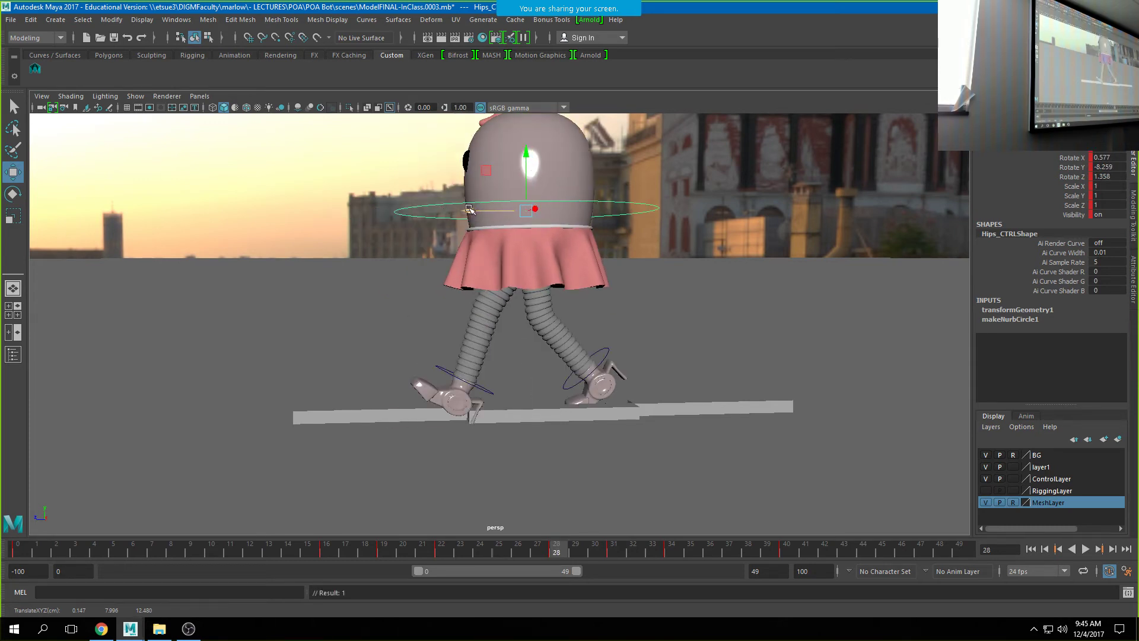
Compare the neighbouring key poses, and move the hips control slightly further down and forward at frame 31.
key("comma")
key("period")
key("period")
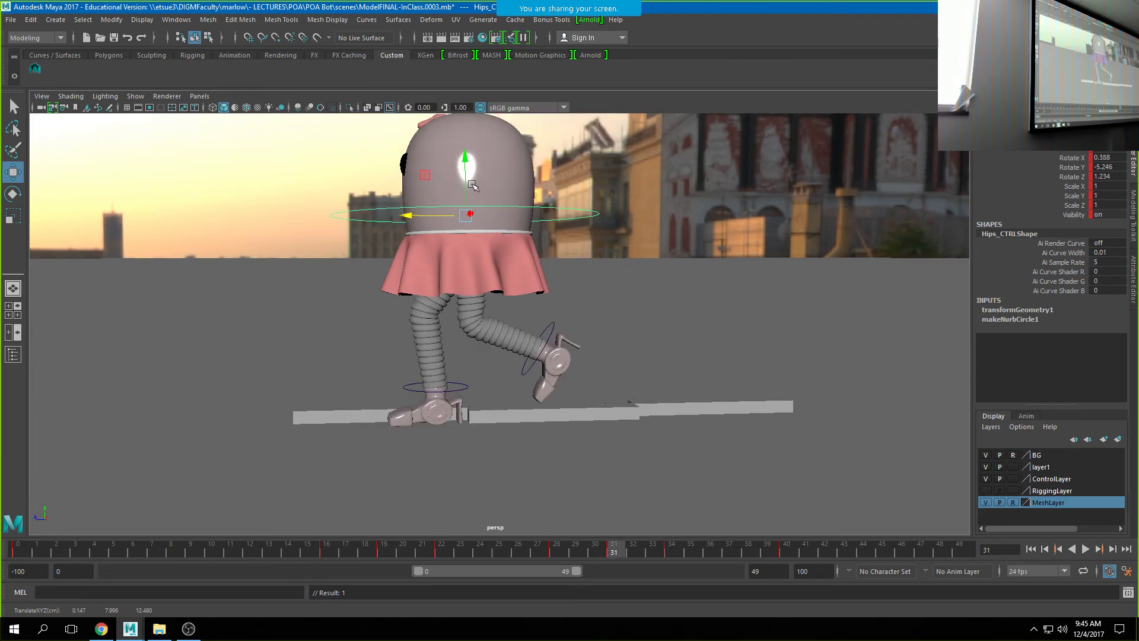
left_click_drag(473, 185, 422, 222)
Pose the right leg control at frame 31 with Rotate X about 76.9, Toe -15.1 and a height of about 2.4 cm in Y.
left_click(555, 325)
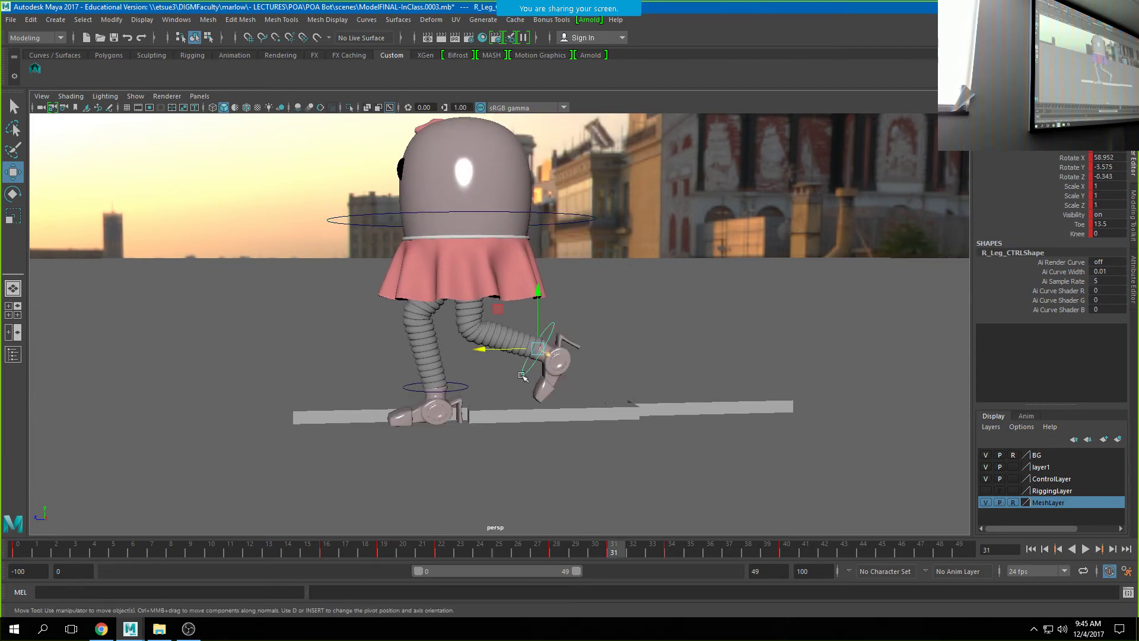
left_click_drag(290, 475, 553, 420, "alt")
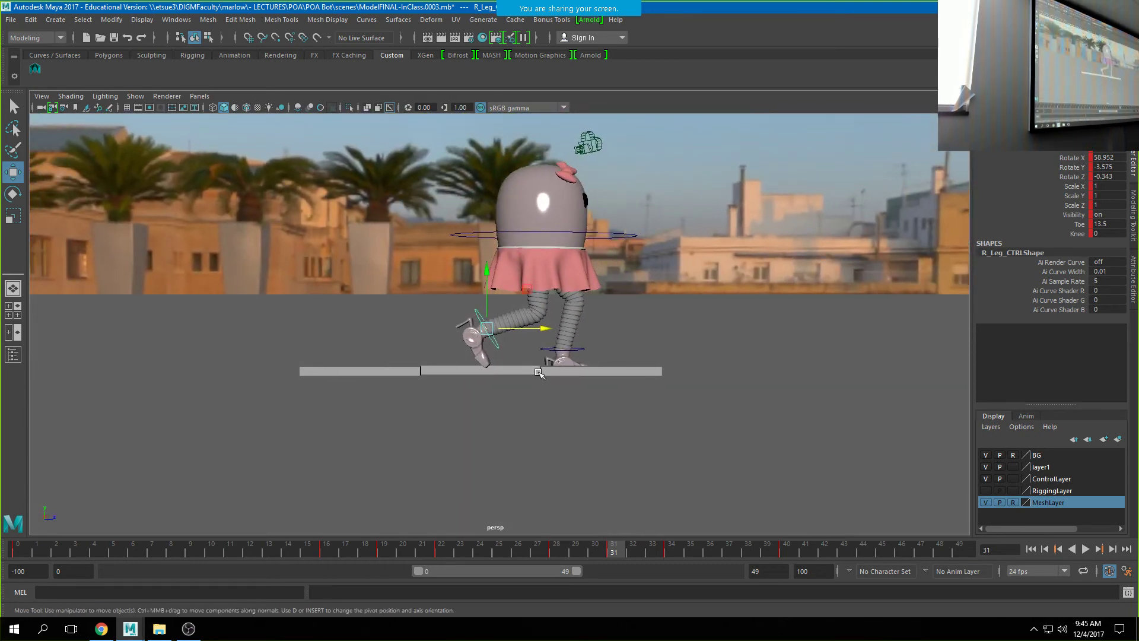
key("e")
left_click_drag(534, 354, 524, 368)
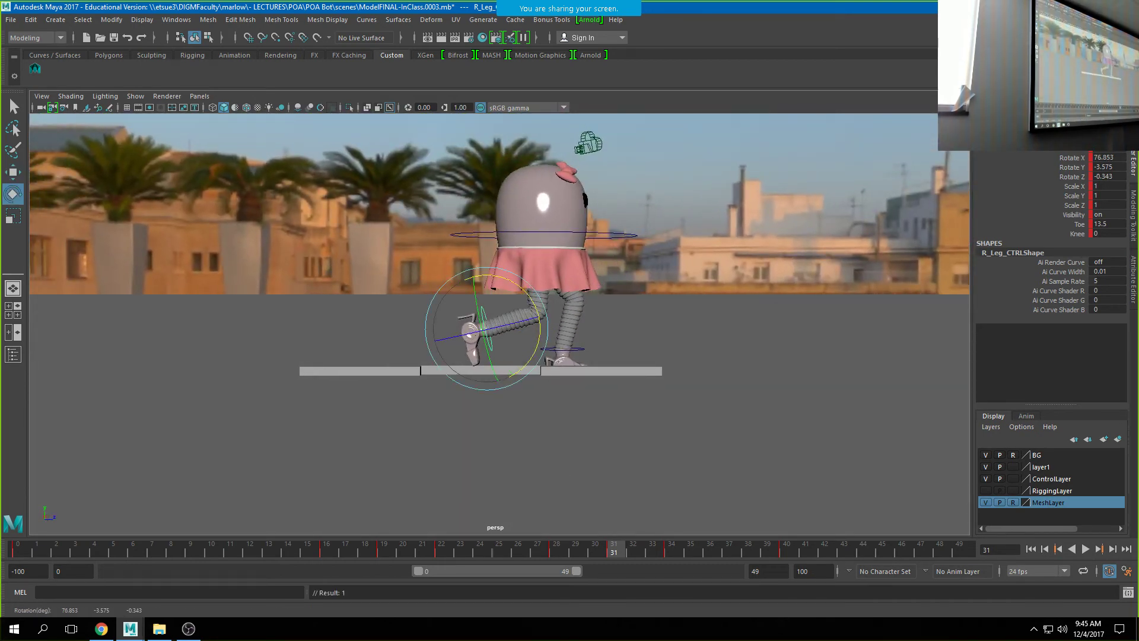
left_click(1081, 225)
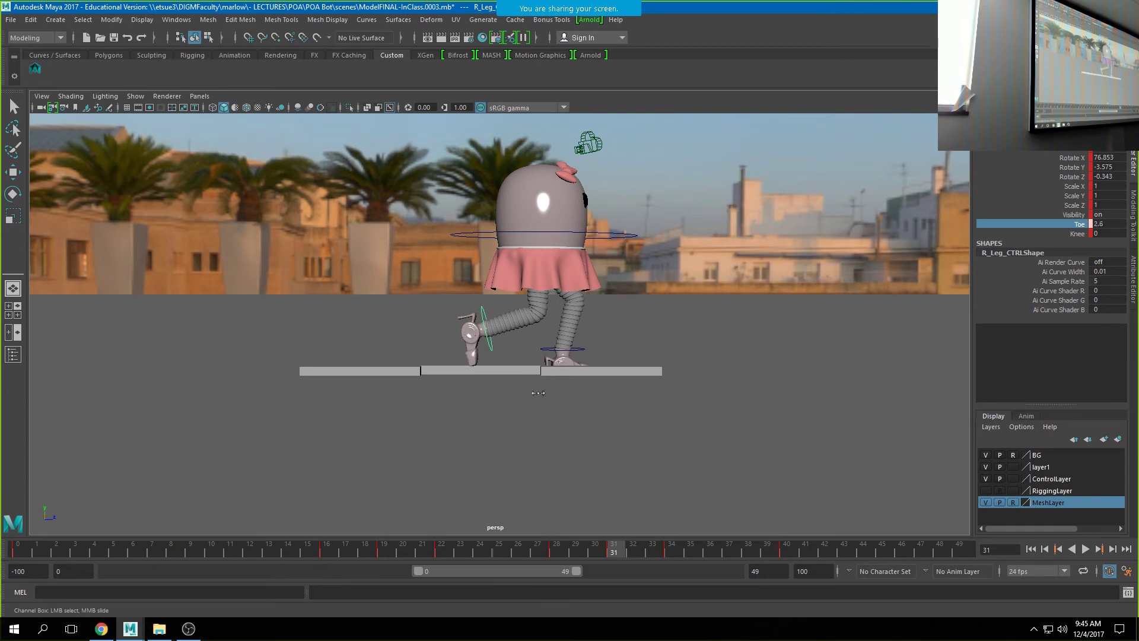
key("w")
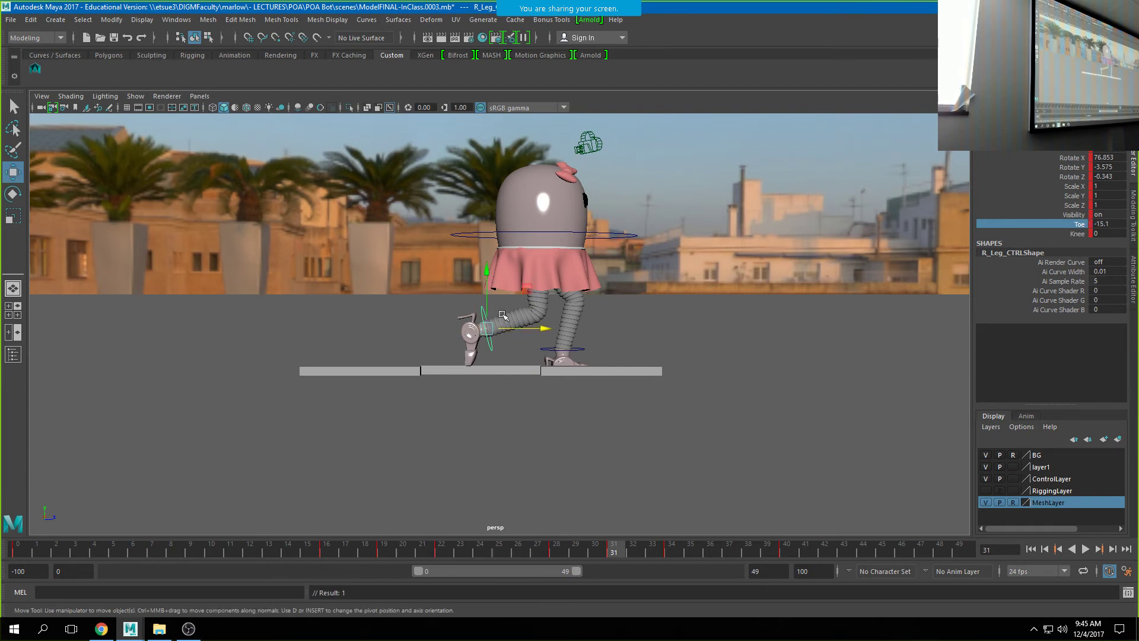
left_click_drag(487, 302, 487, 308)
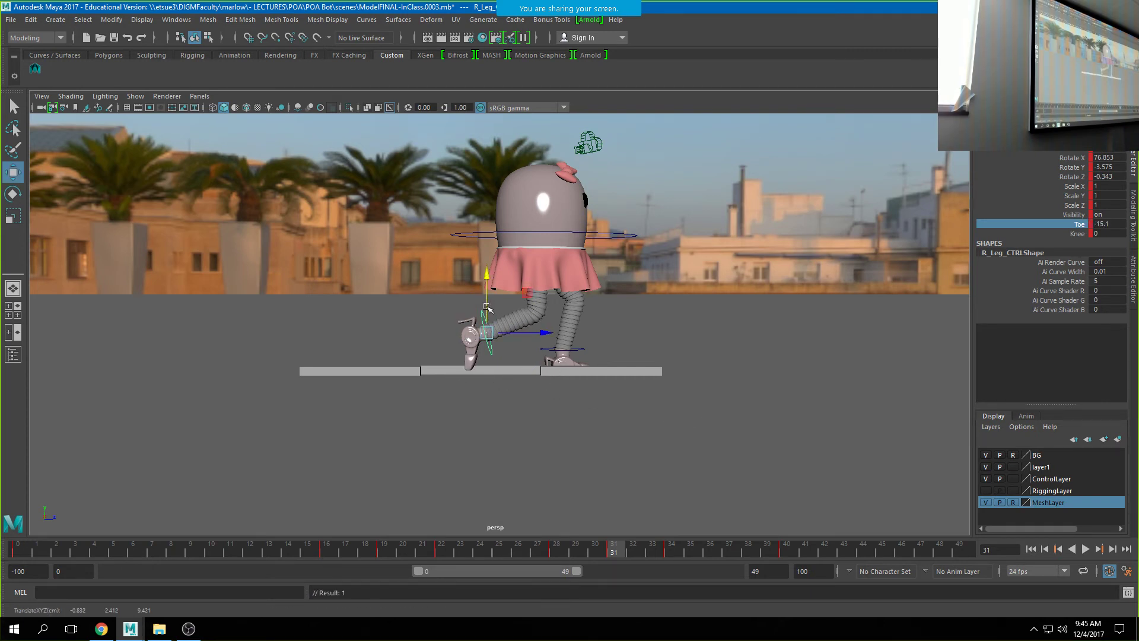
Step back and forth through the key poses between frames 0 and 40 to review the walk and its down poses.
key("comma")
key("period")
key("period")
key("comma")
key("comma")
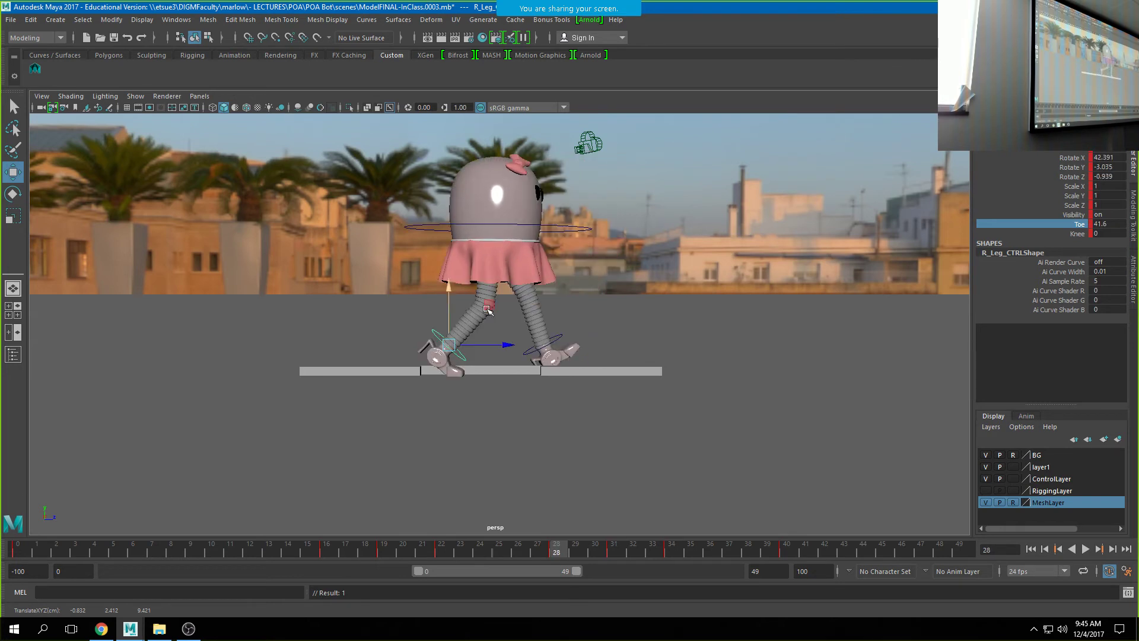
key("comma")
key("comma")
key("comma")
key("comma")
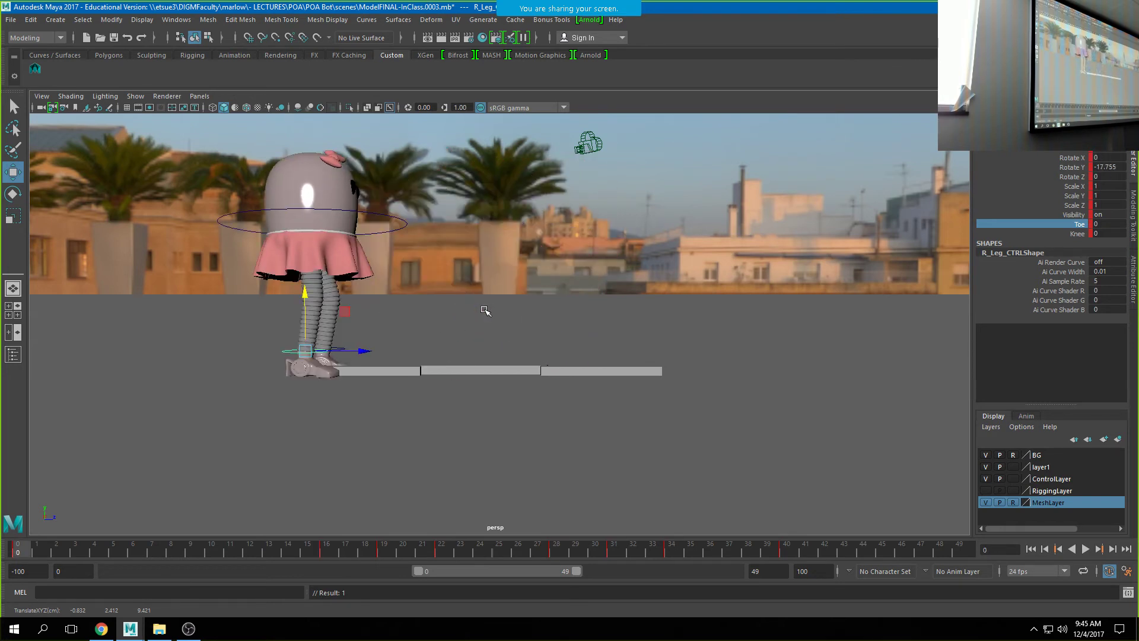
key("period")
key("period")
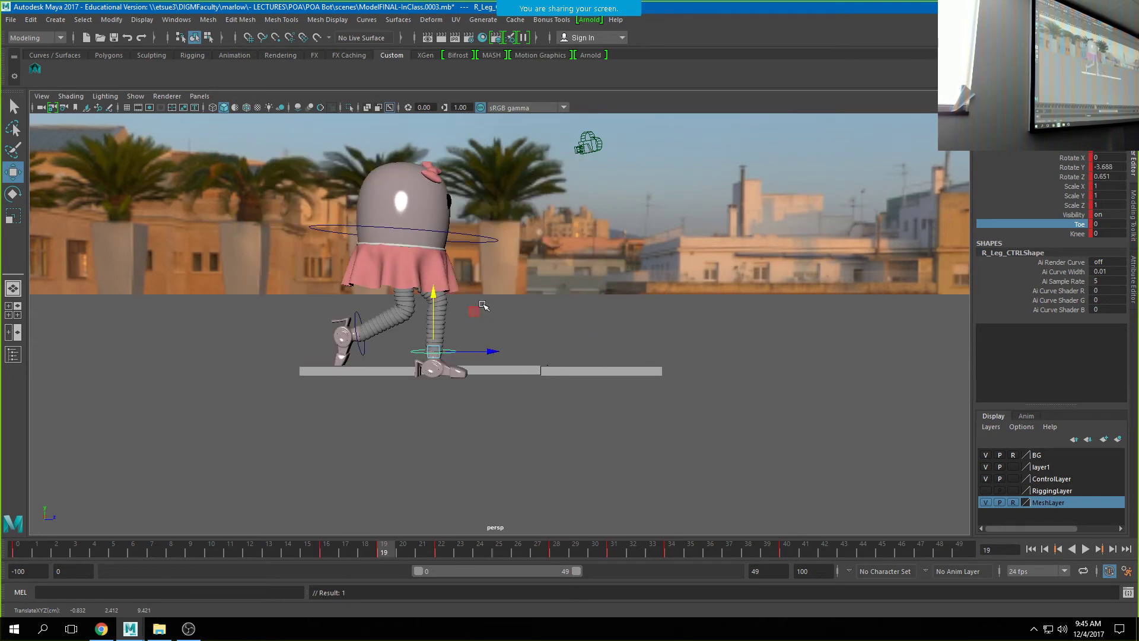
key("period")
key("comma")
key("comma")
key("comma")
key("period")
key("period")
key("period")
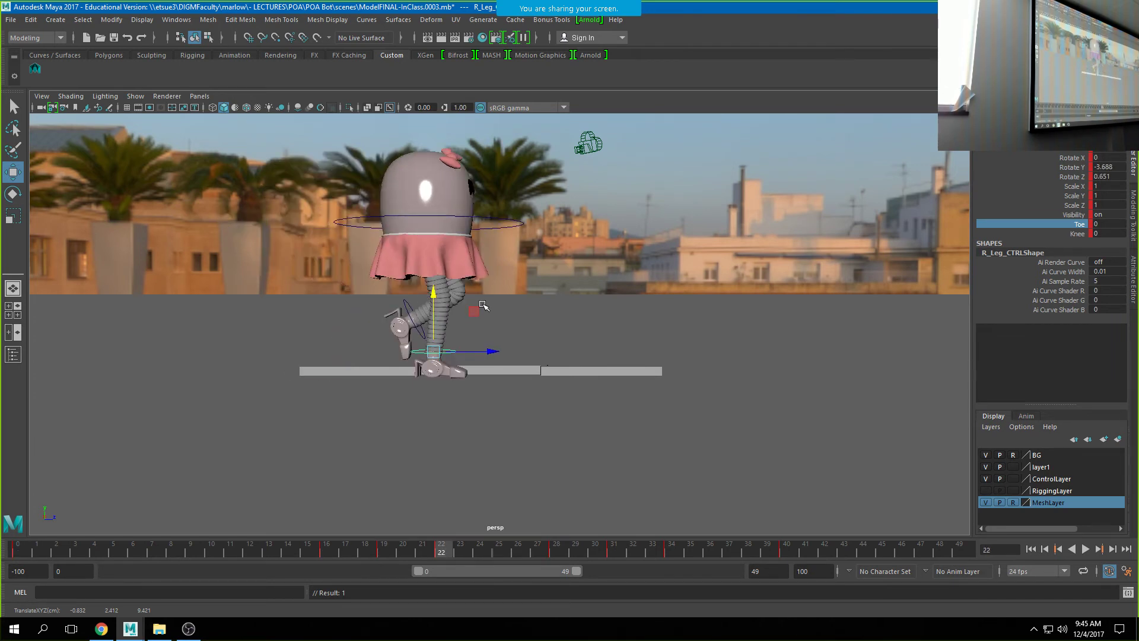
key("period")
key("period")
key("period")
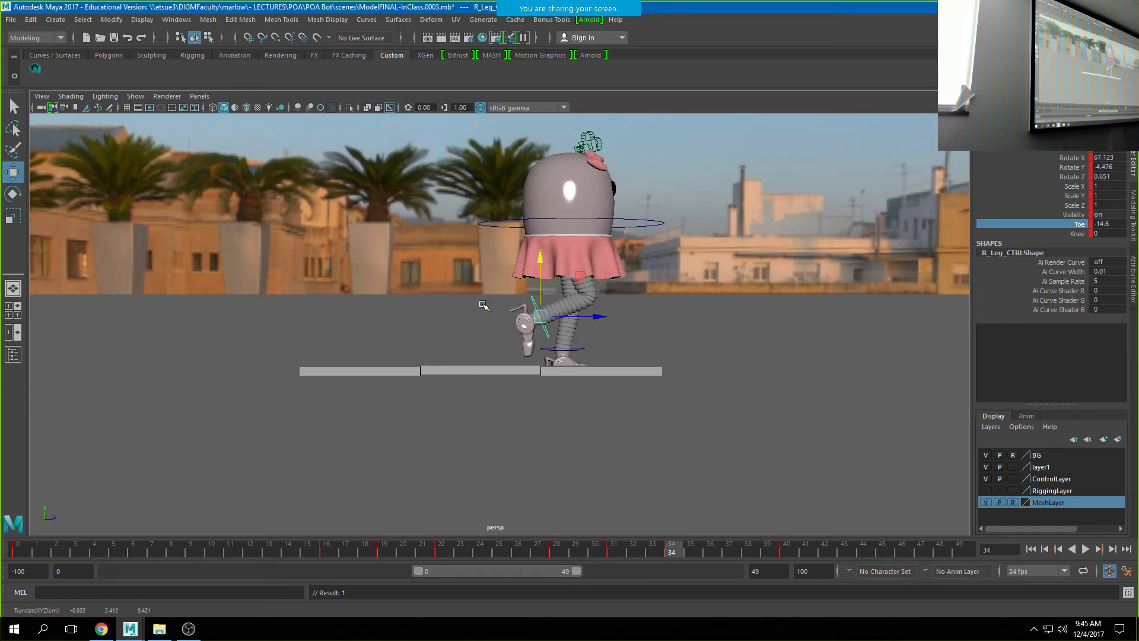
key("period")
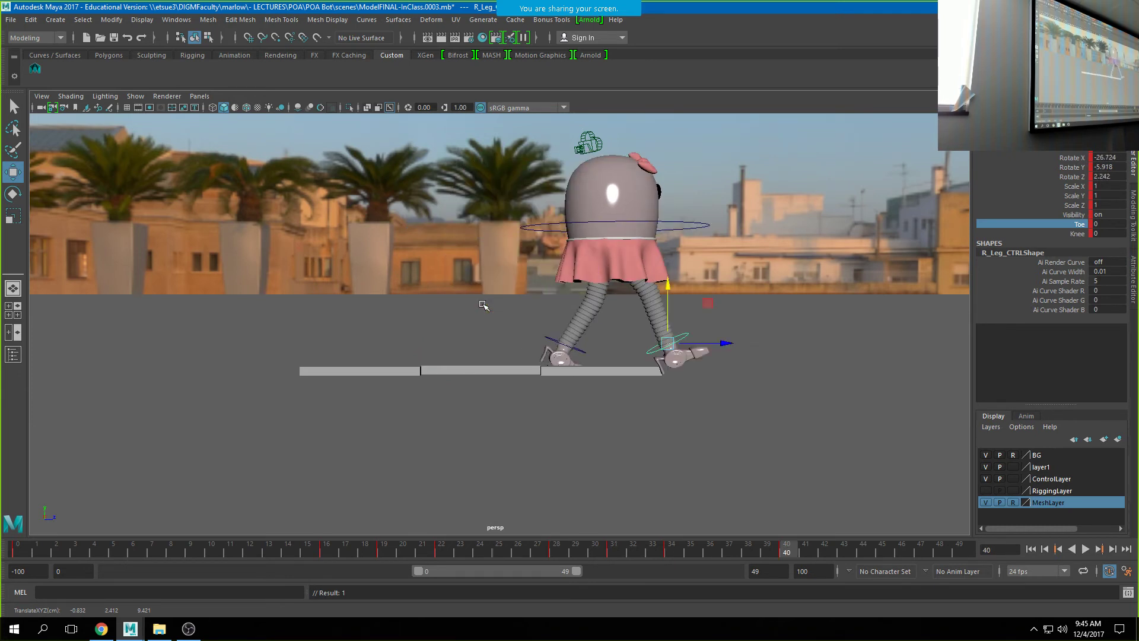
Play the walk animation from frame 0 to check its timing and motion.
left_click(326, 554)
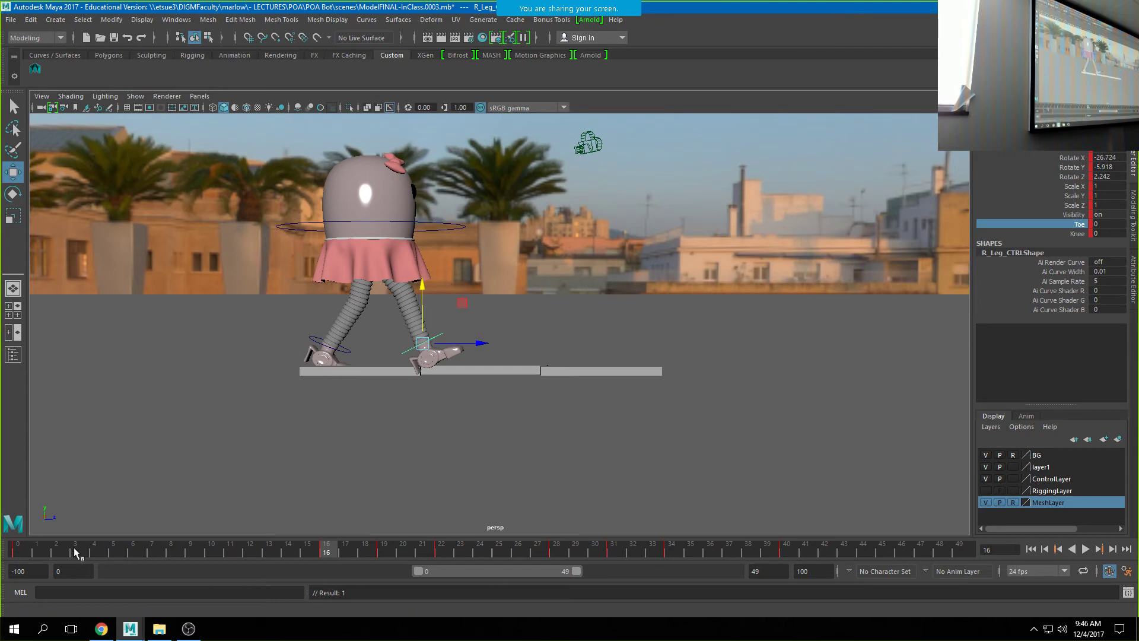
left_click_drag(57, 553, 4, 543)
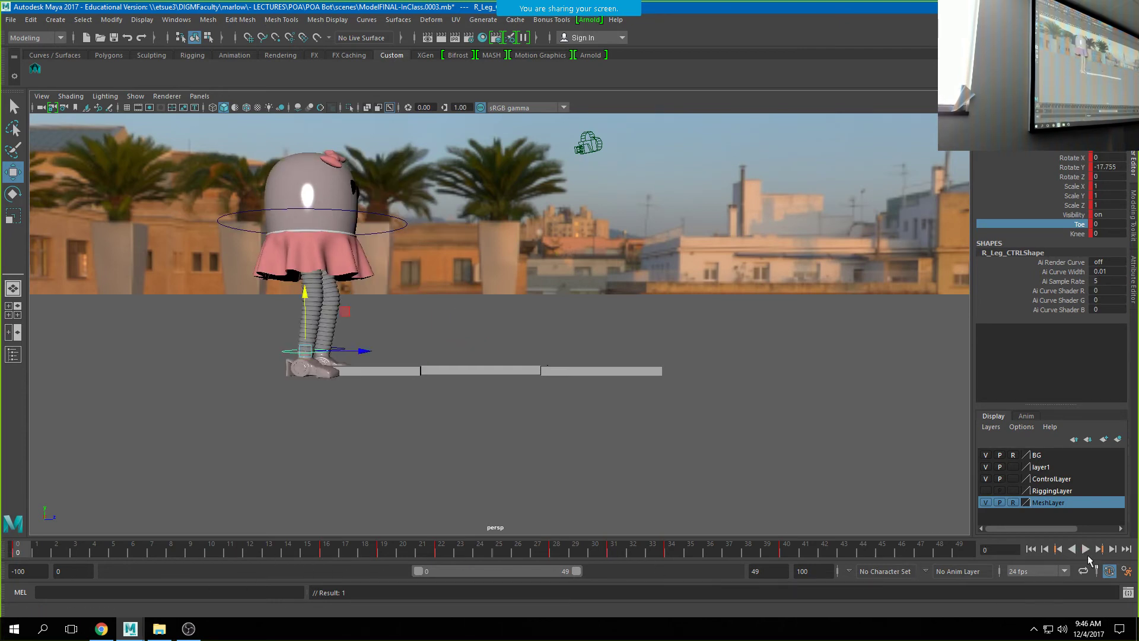
left_click(1086, 550)
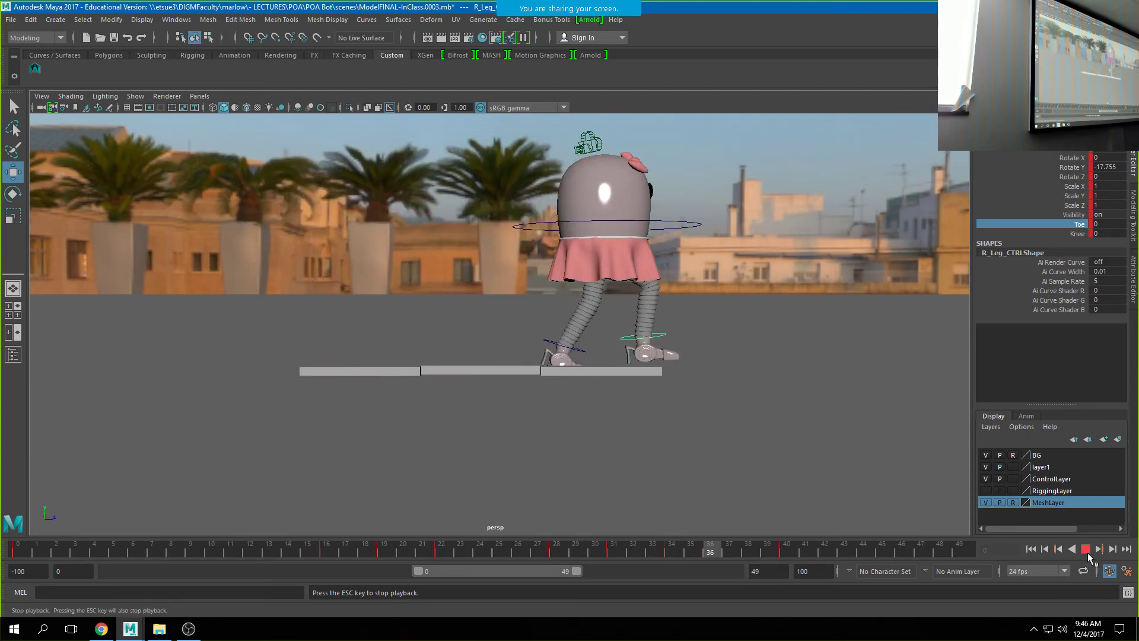
left_click(1086, 549)
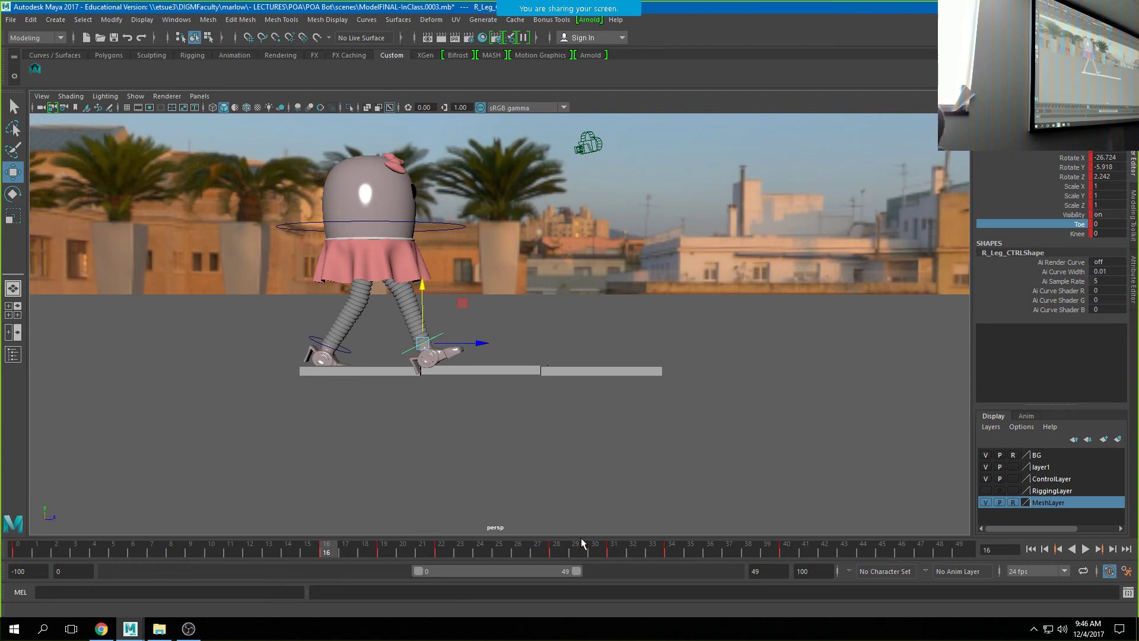
Tilt the hips control forward at frame 31 to about 6.3 degrees in X, and select all the character's controls.
left_click(611, 553)
left_click(607, 233)
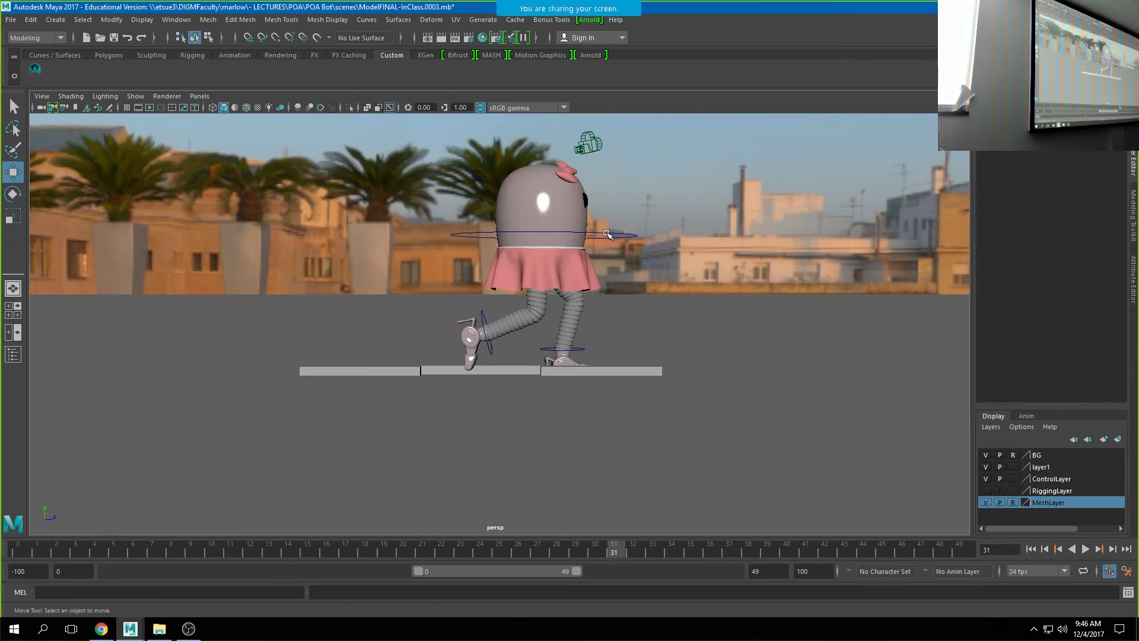
left_click(608, 234)
key("e")
left_click_drag(594, 219, 594, 224)
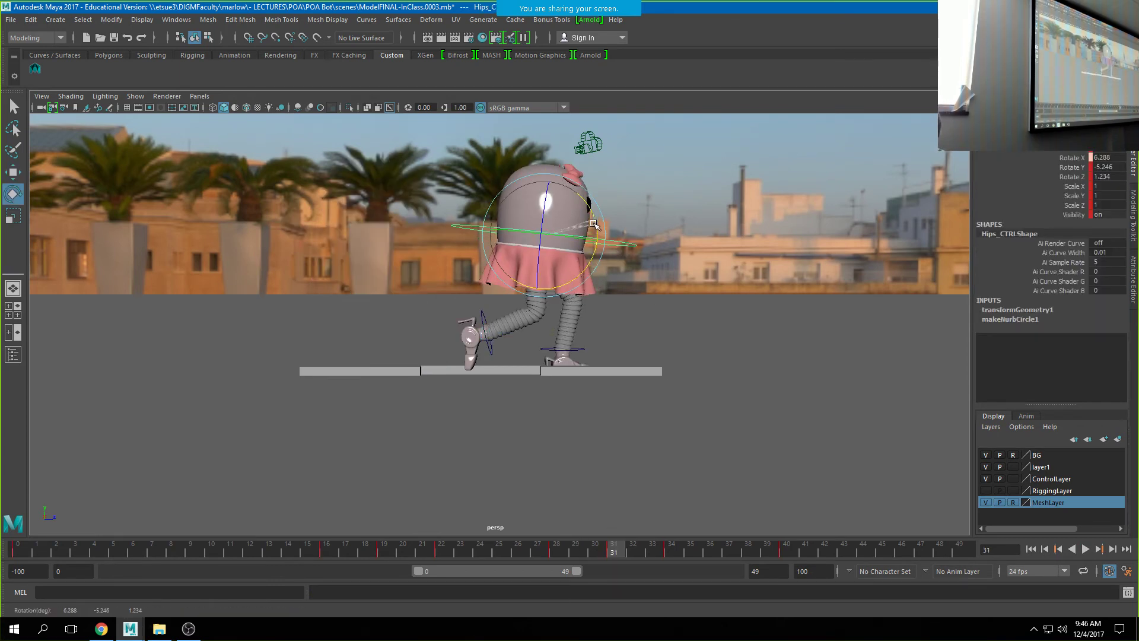
left_click(37, 70)
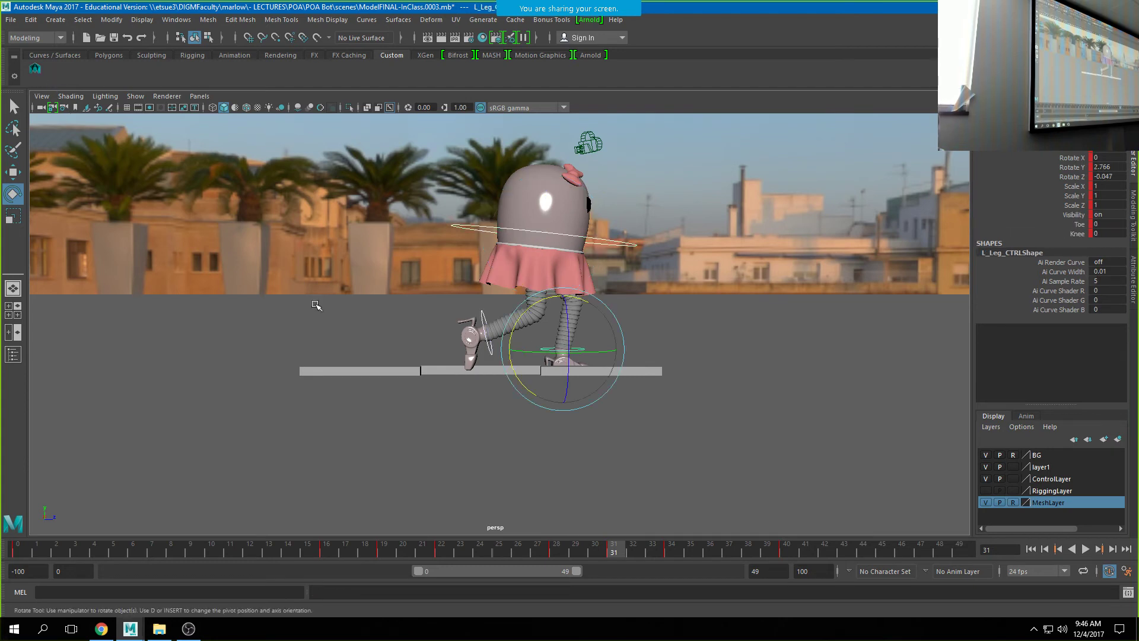
Switch to Chrome and examine the walk cycle reference drawing for its contact, down, passing and up poses.
left_click(101, 629)
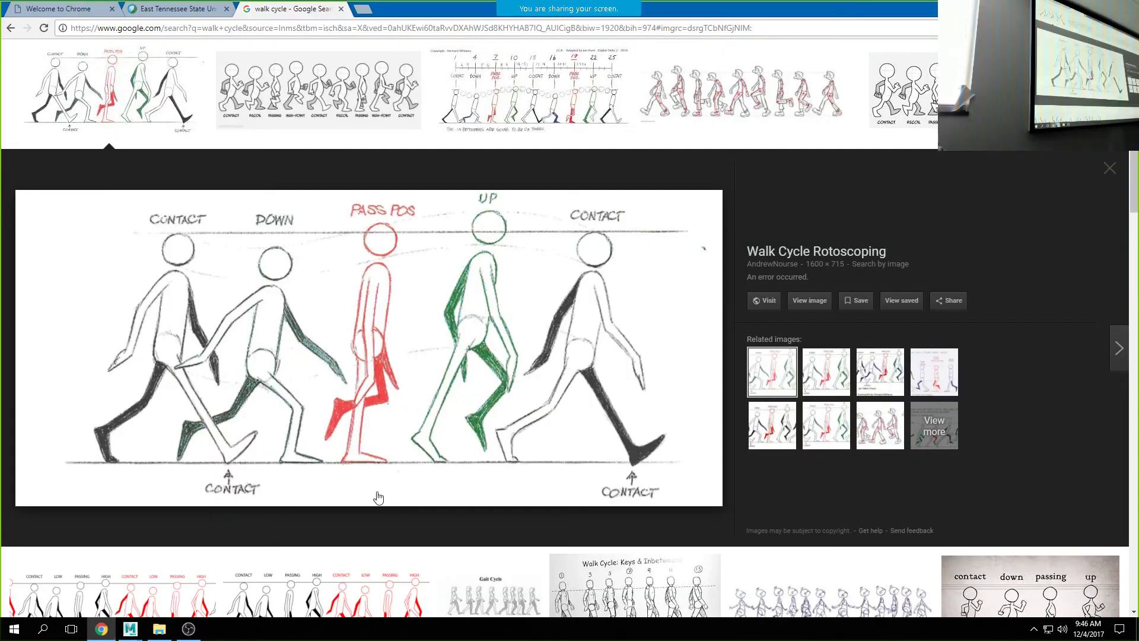
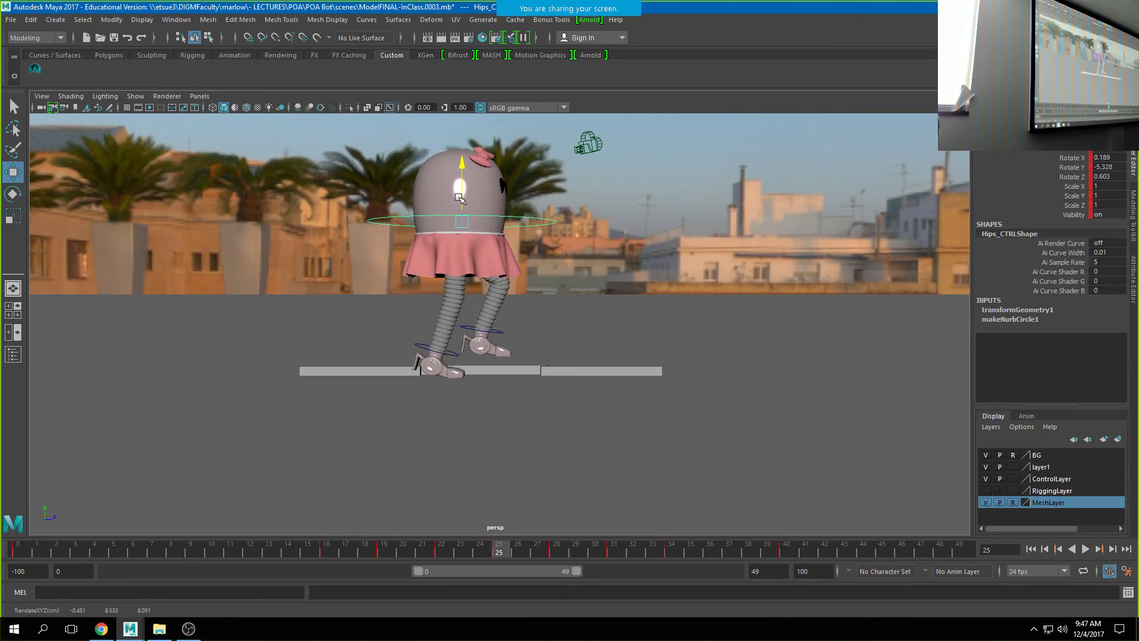
Raise the left leg control at frame 25, set its Rotate X to about 34.5 and Toe to about -12.2, and select all controls.
key("ctrl+z")
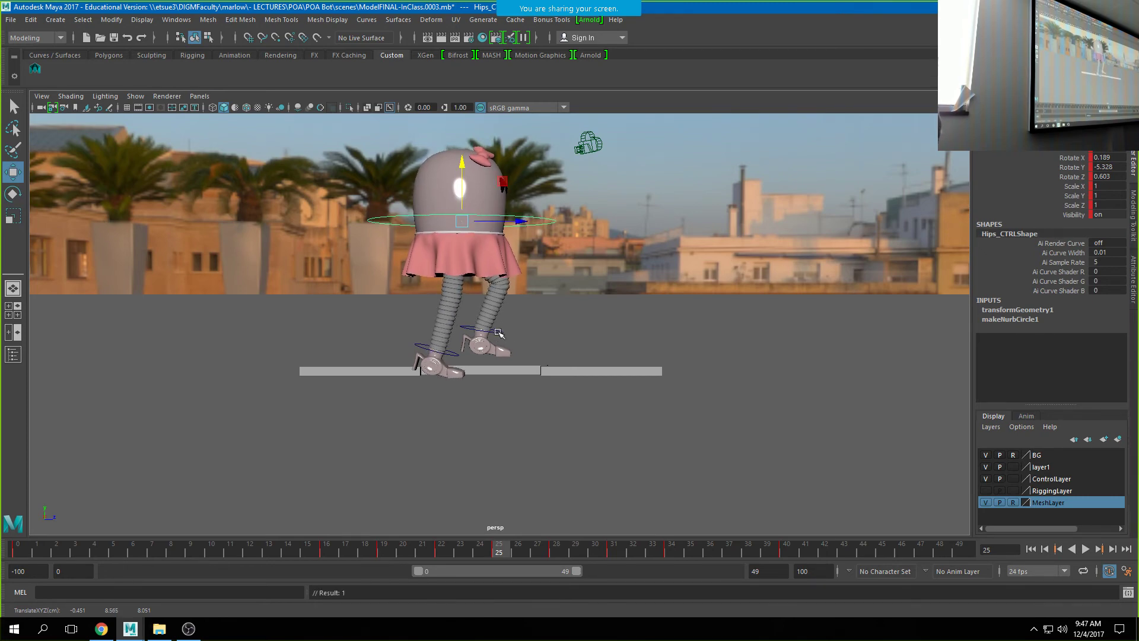
left_click(498, 334)
left_click_drag(499, 333, 453, 351, "alt")
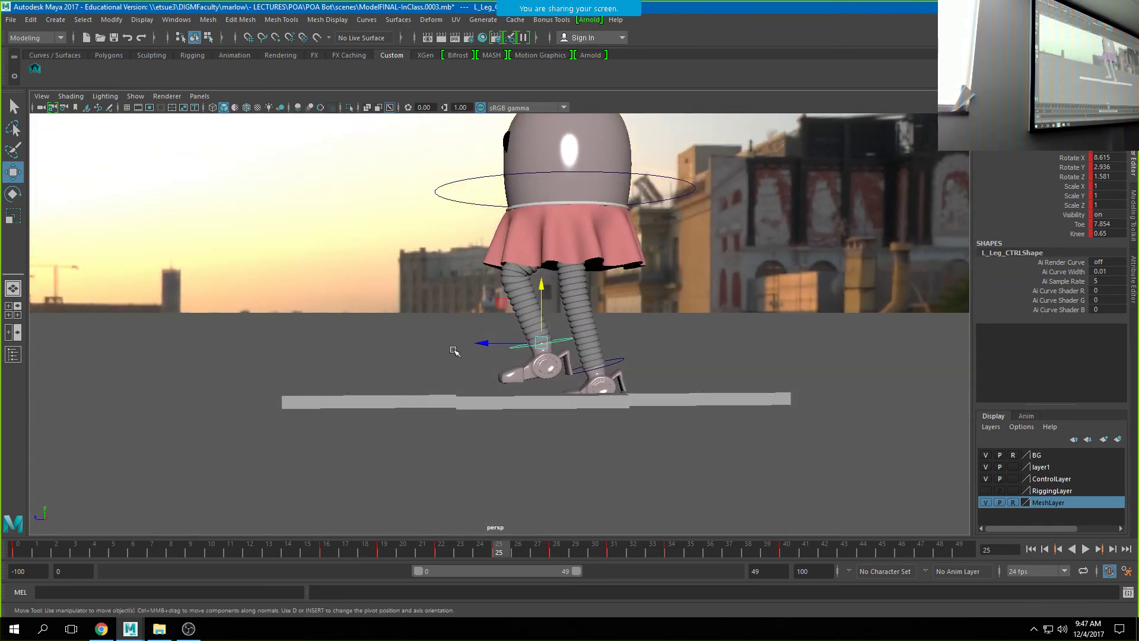
left_click_drag(543, 321, 498, 318)
key("e")
left_click(1079, 224)
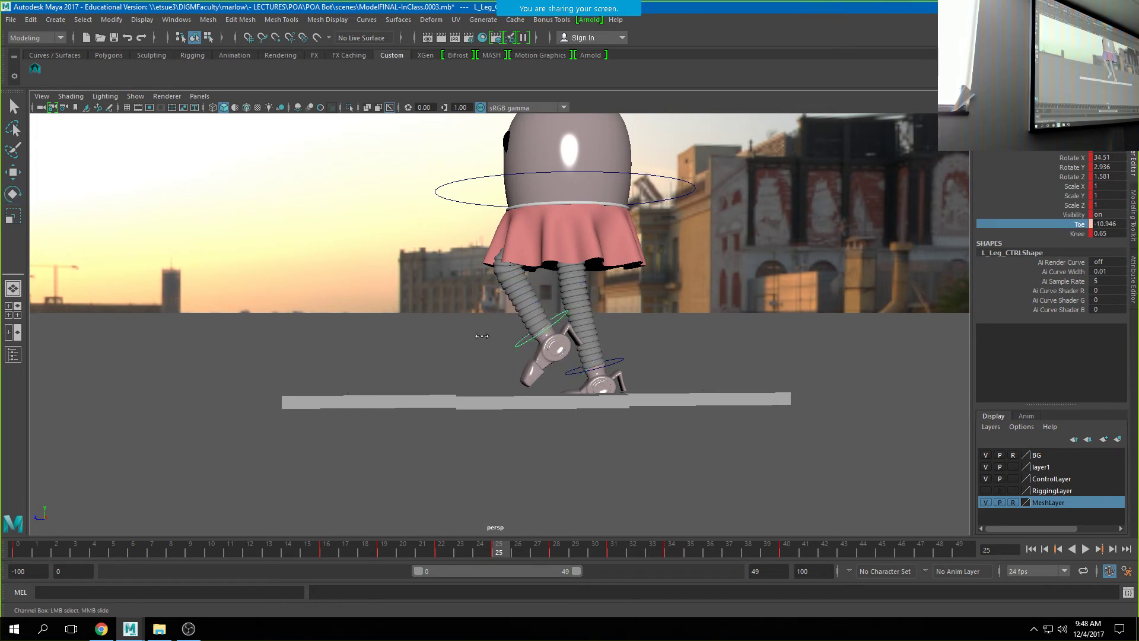
left_click(37, 72)
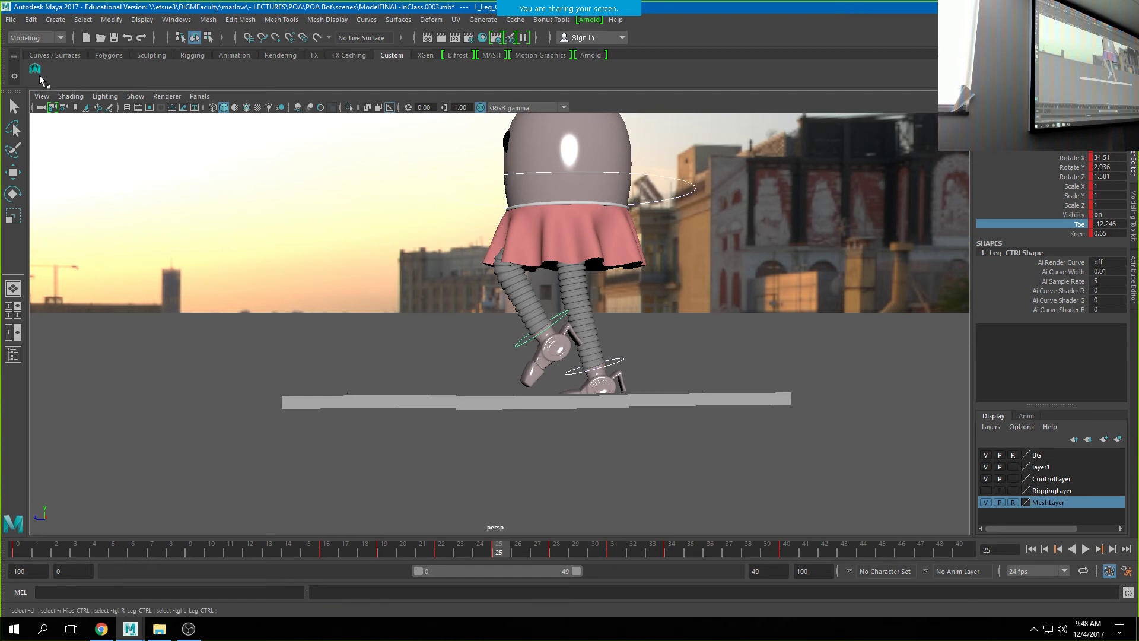
Step through the key poses from frame 16 to frame 31 to review the up pose at frame 25.
left_click_drag(482, 551, 160, 511)
key("period")
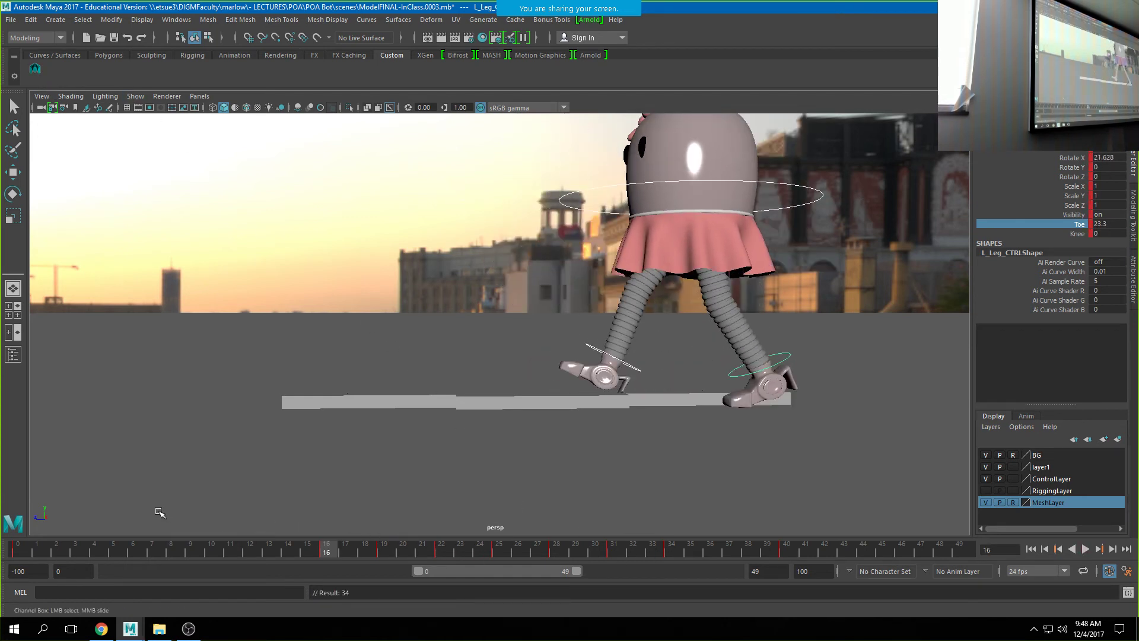
key("period")
key("period")
key("period")
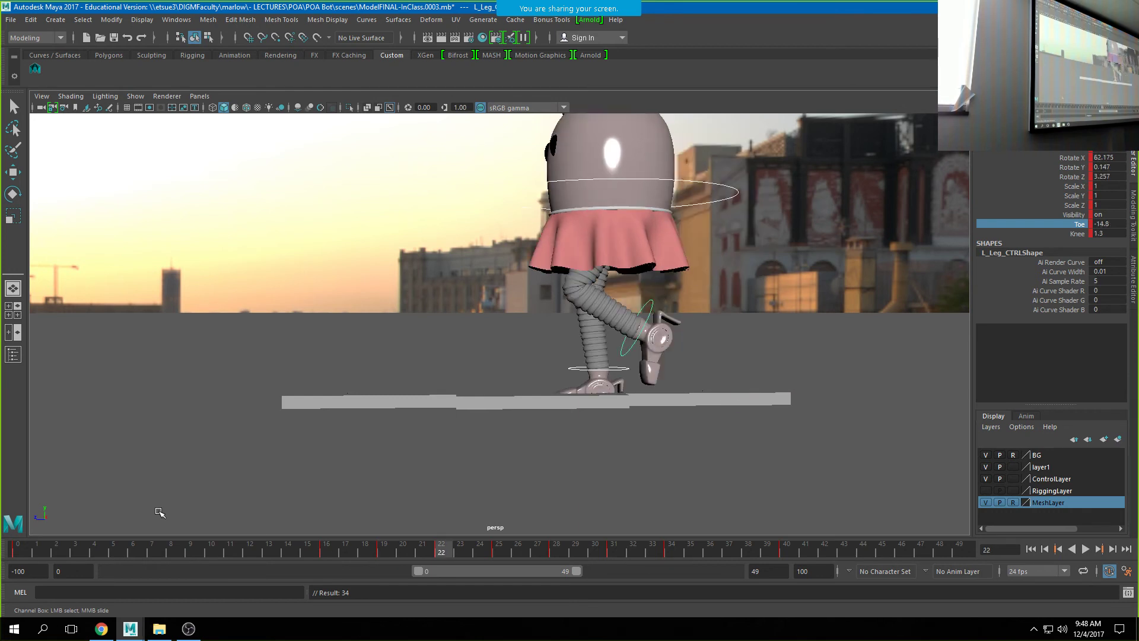
key("period")
key("comma")
key("period")
key("comma")
key("period")
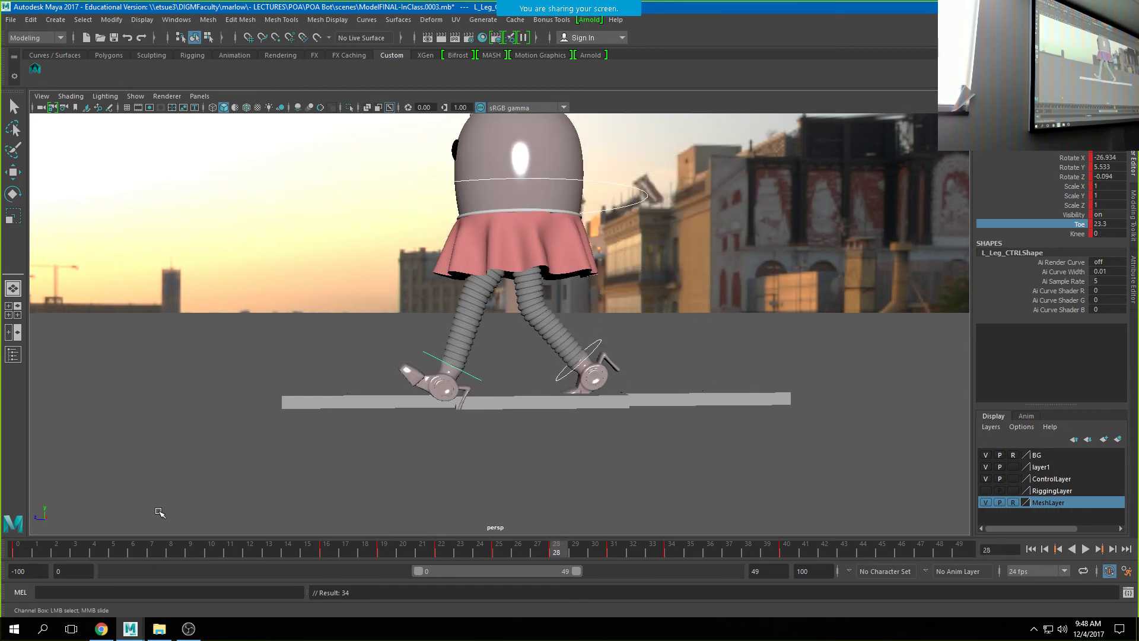
key("period")
key("comma")
key("comma")
key("period")
key("period")
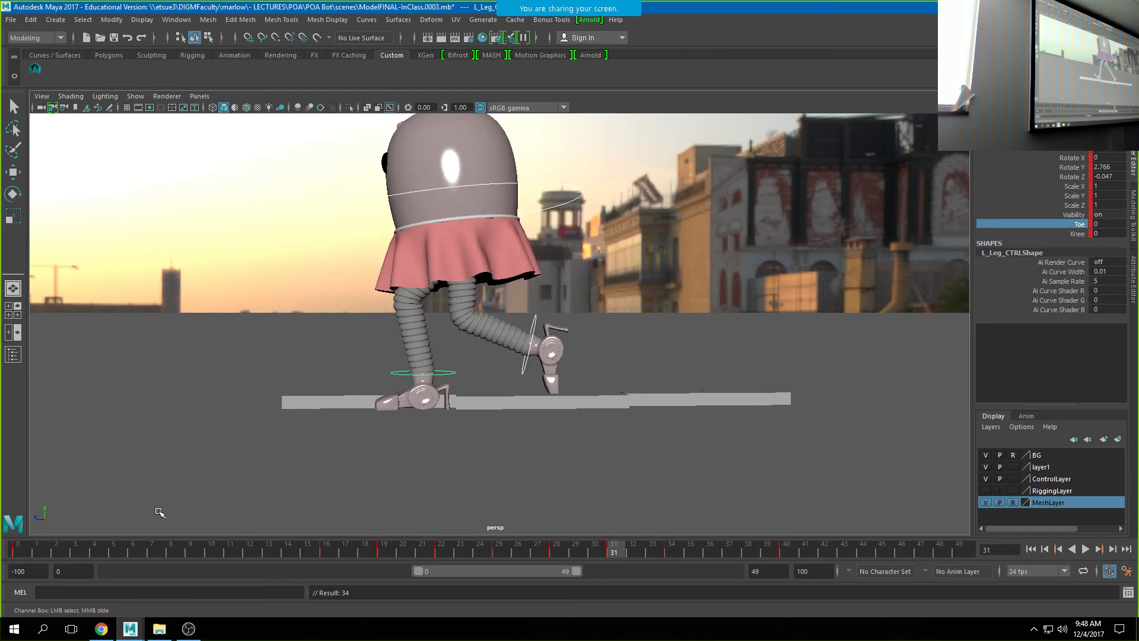
Key all the character's controls at frame 37 for the second up pose.
key("period")
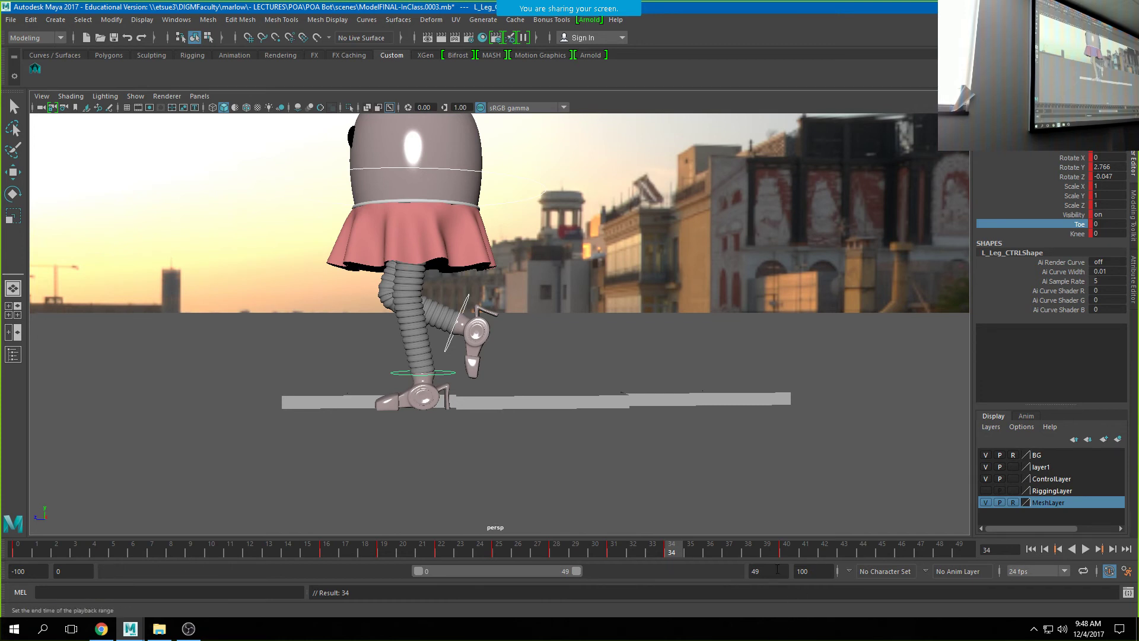
key("period")
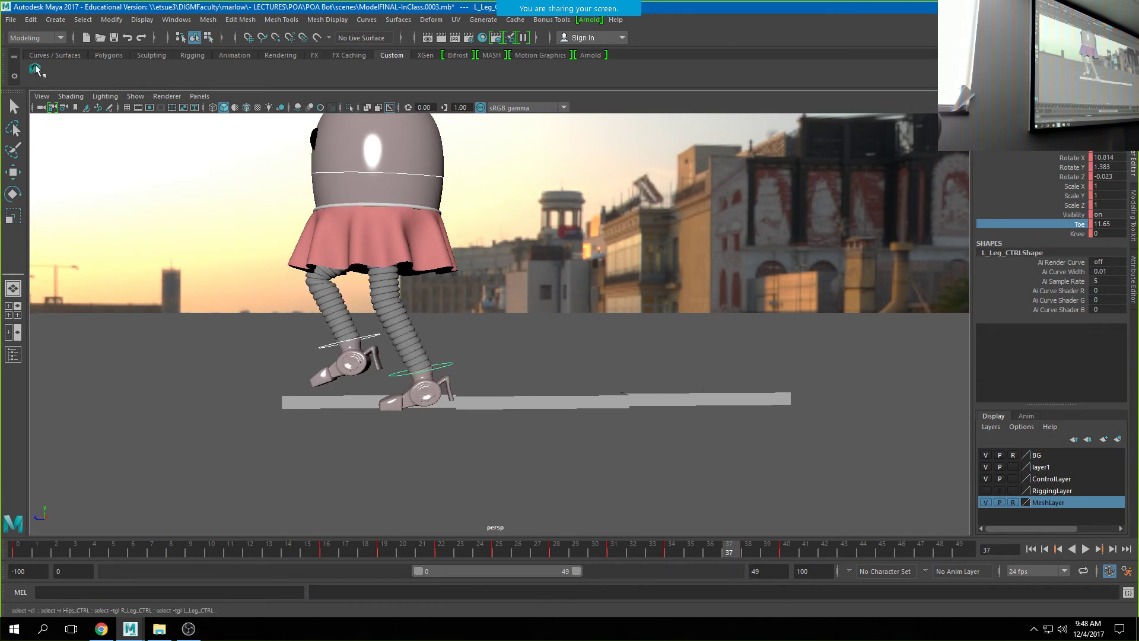
key("s")
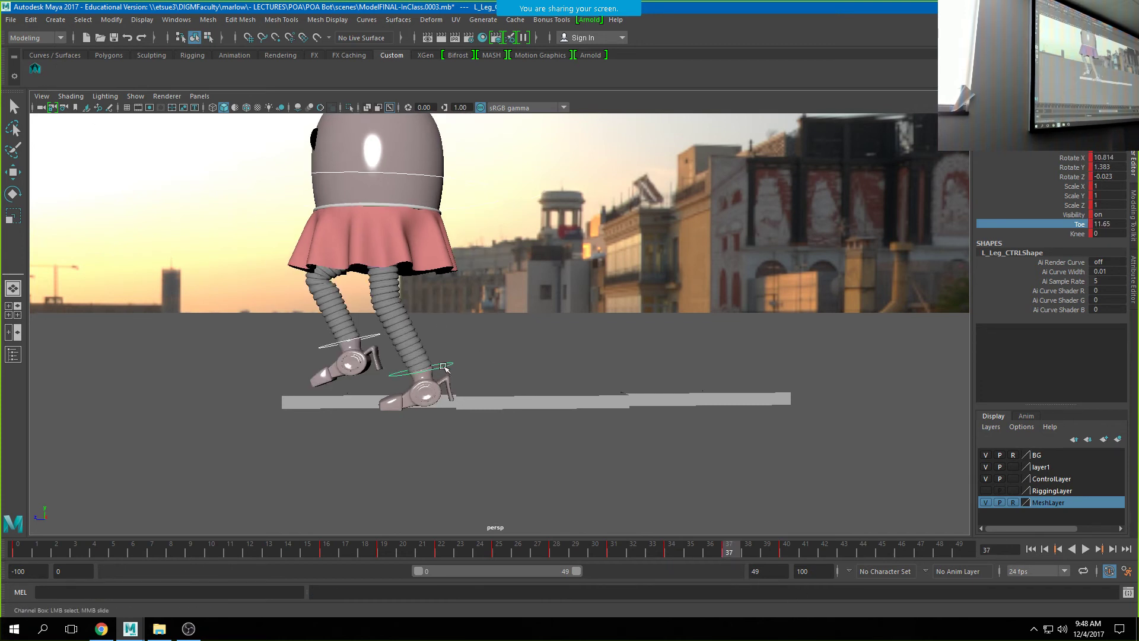
Shift the hips control slightly along Z to about 15.5 for the up pose at frame 37.
left_click_drag(382, 437, 396, 434, "alt")
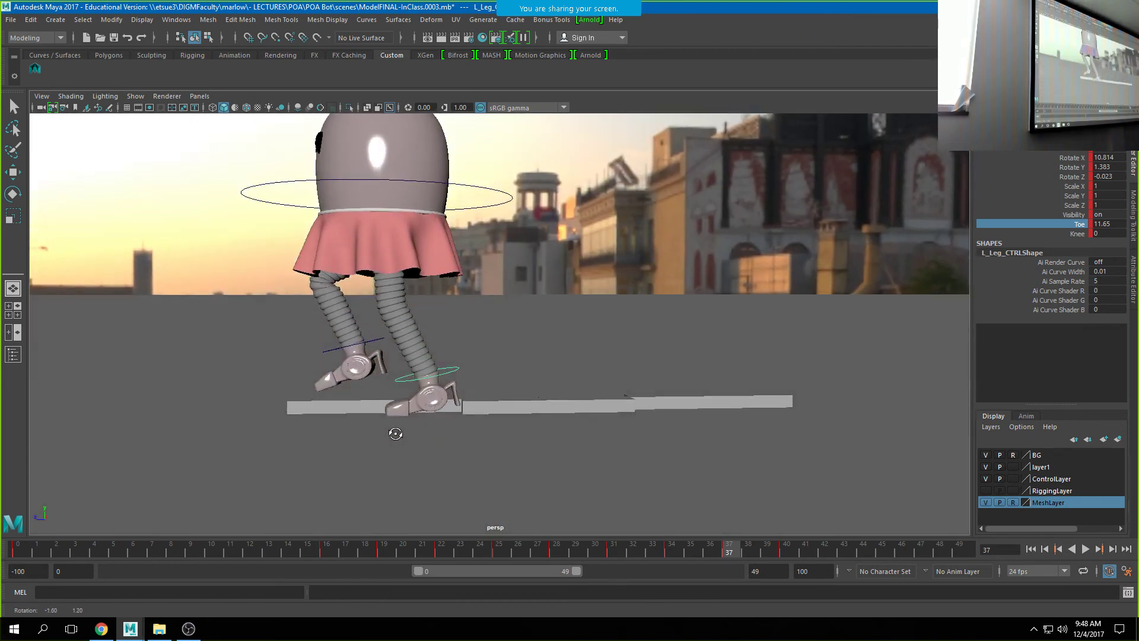
left_click(374, 340)
key("e")
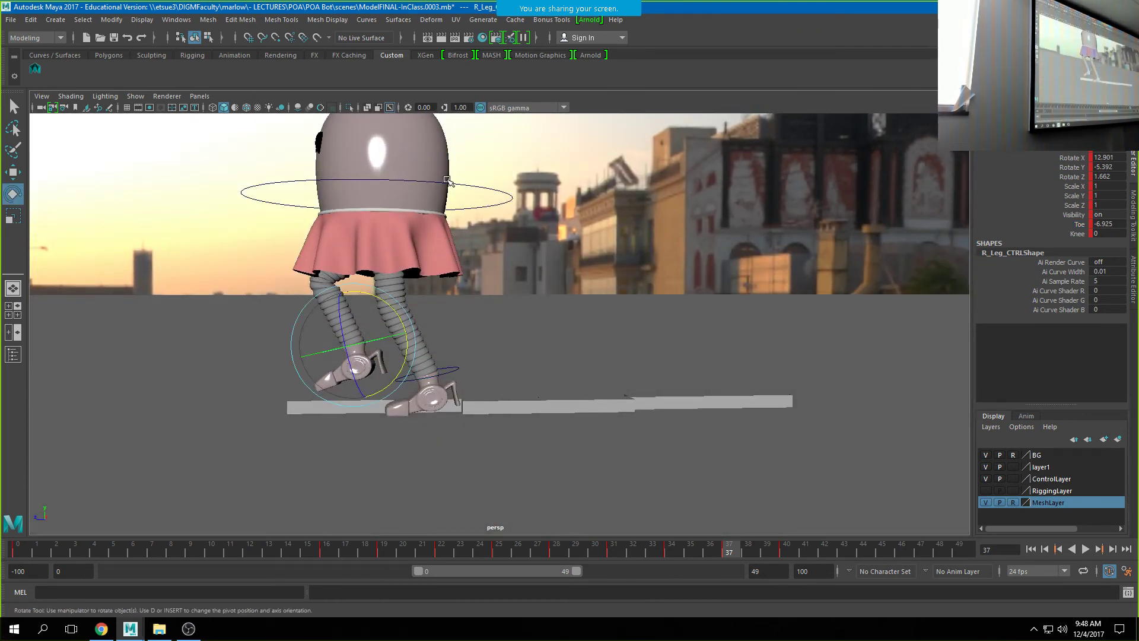
left_click(448, 179)
left_click_drag(413, 258, 671, 310, "alt")
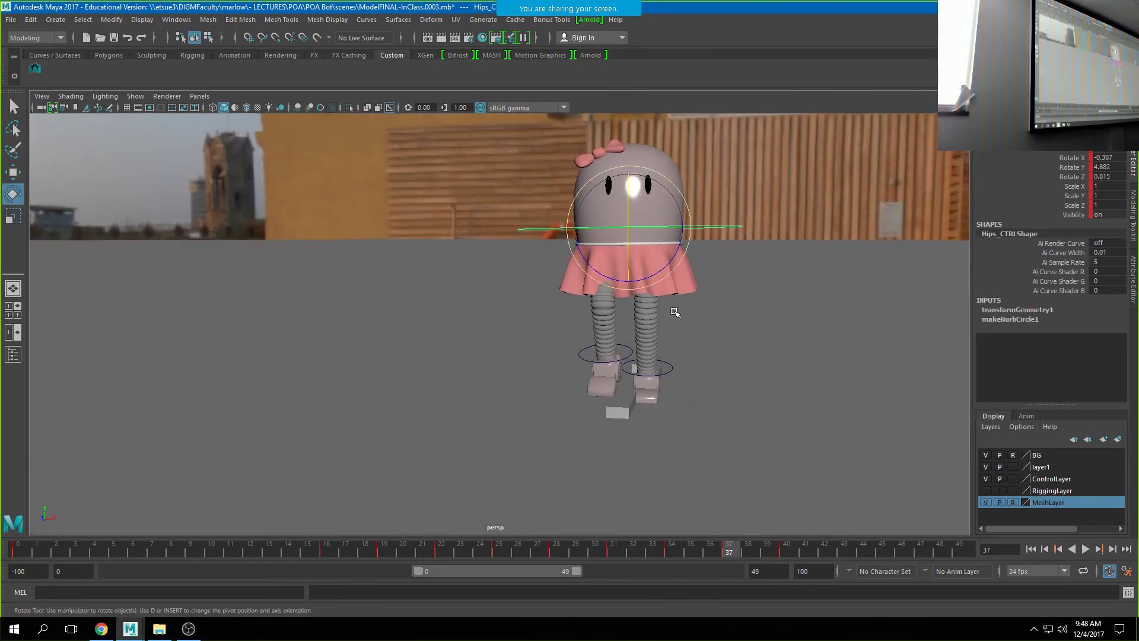
key("w")
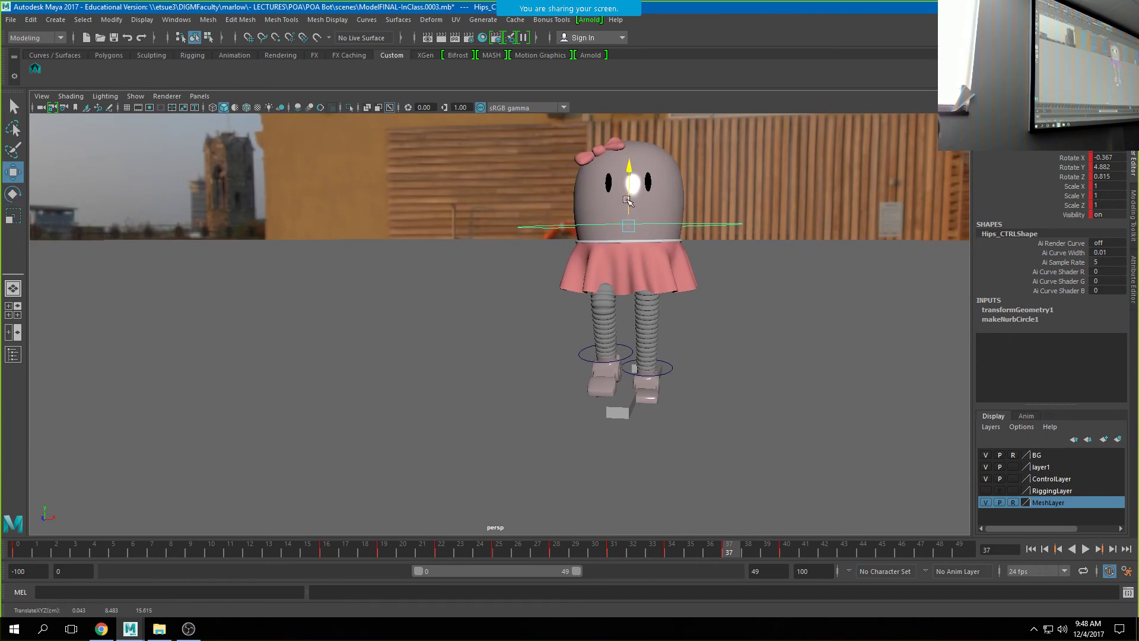
left_click_drag(649, 305, 549, 238, "alt")
left_click_drag(368, 206, 370, 206)
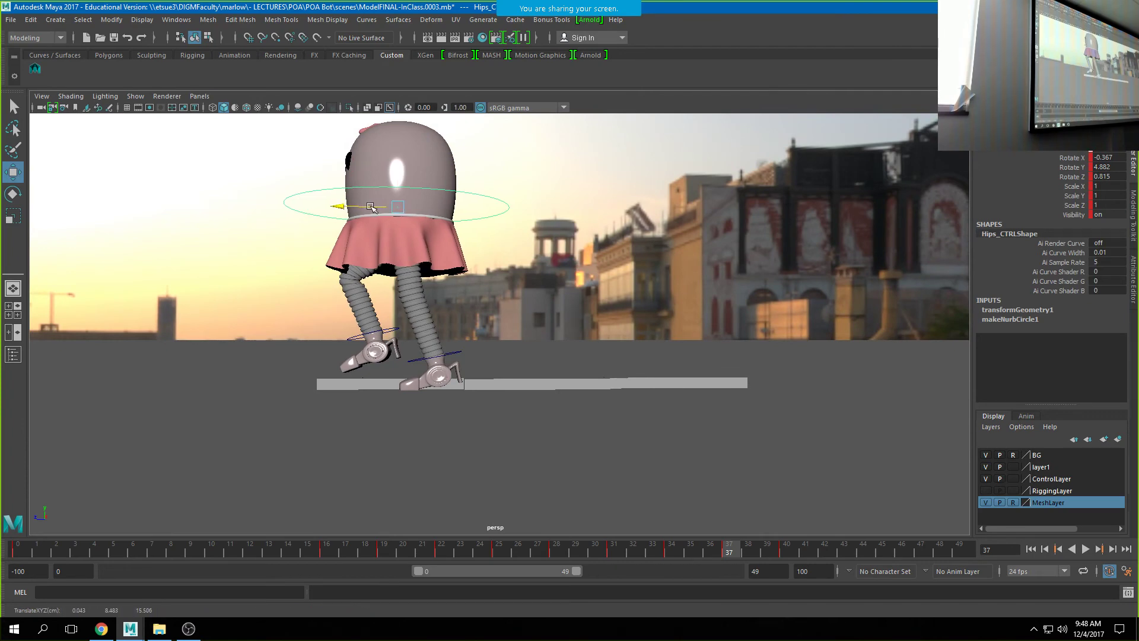
Rotate the right leg control at frame 37 to a Rotate X of about 46.2 and set its Toe to about -22.4.
left_click(380, 335)
left_click_drag(380, 335, 592, 331, "alt")
key("e")
left_click_drag(594, 278, 600, 285)
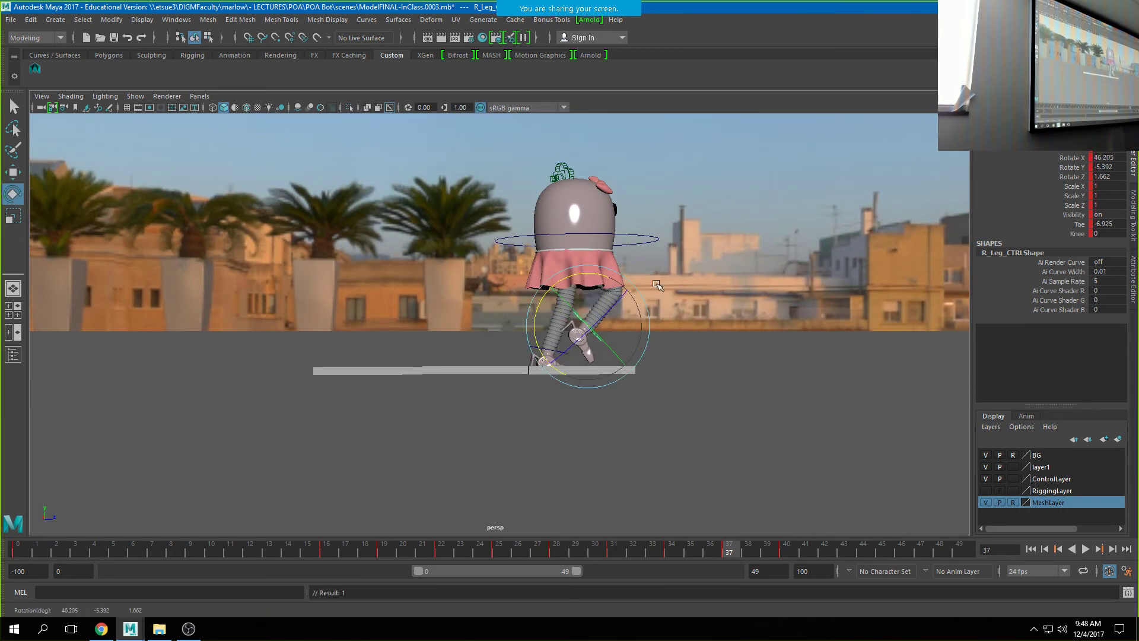
left_click(1081, 225)
middle_click_drag(735, 345, 692, 343)
scroll(677, 341, "up", 3)
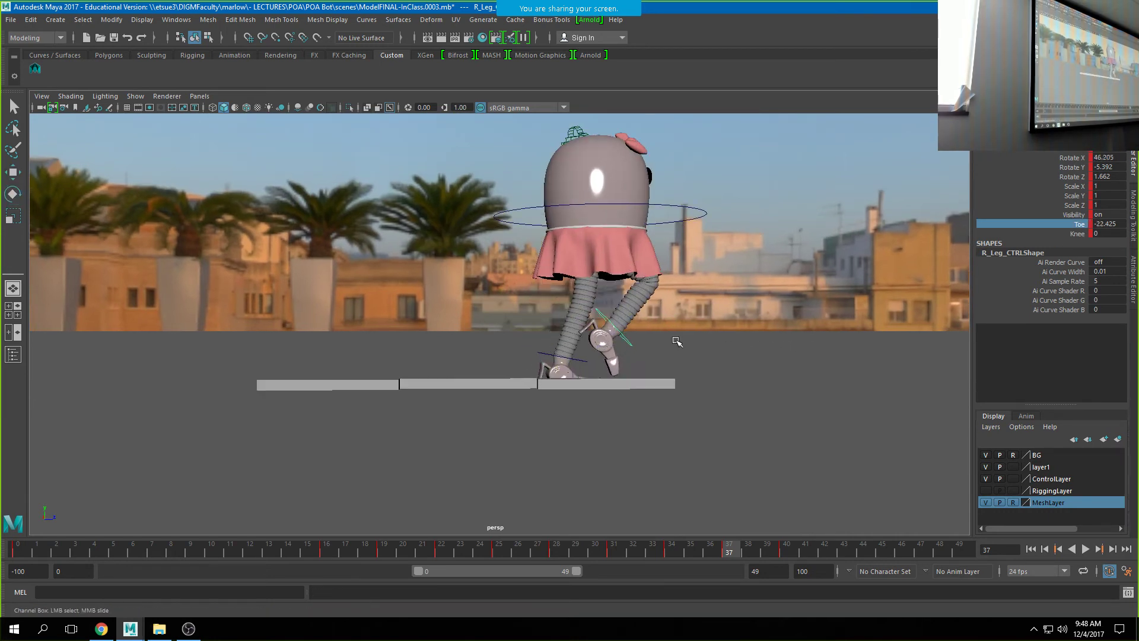
Select all the character's controls and step back and forth through the key poses from frame 16 to 37.
left_click(34, 70)
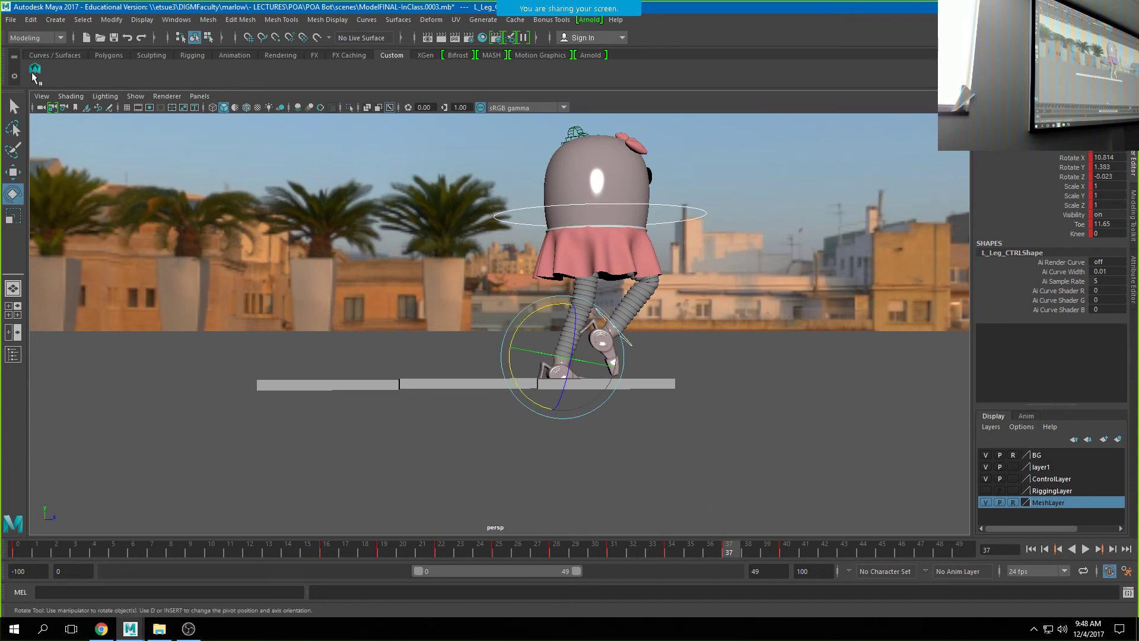
left_click(333, 548)
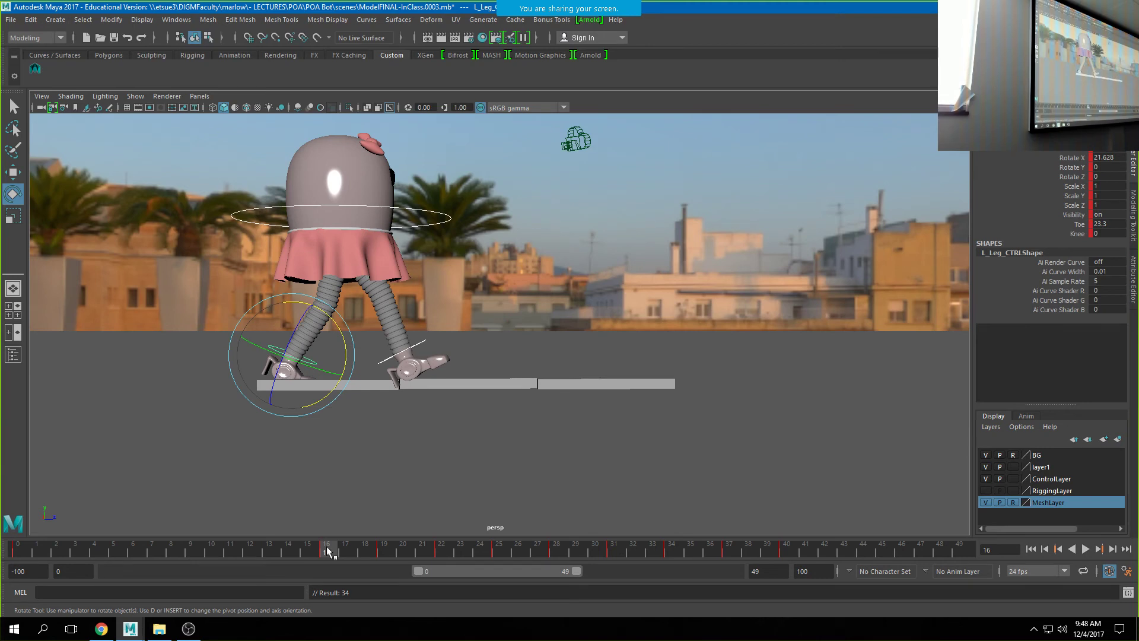
key("period")
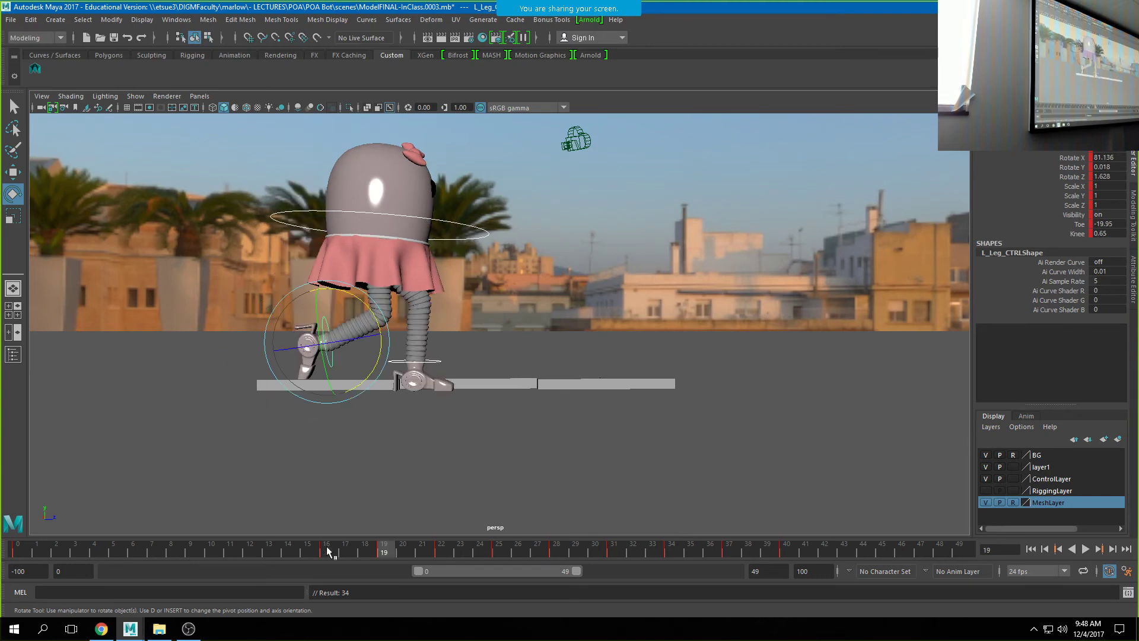
key("period")
key("period")
key("period")
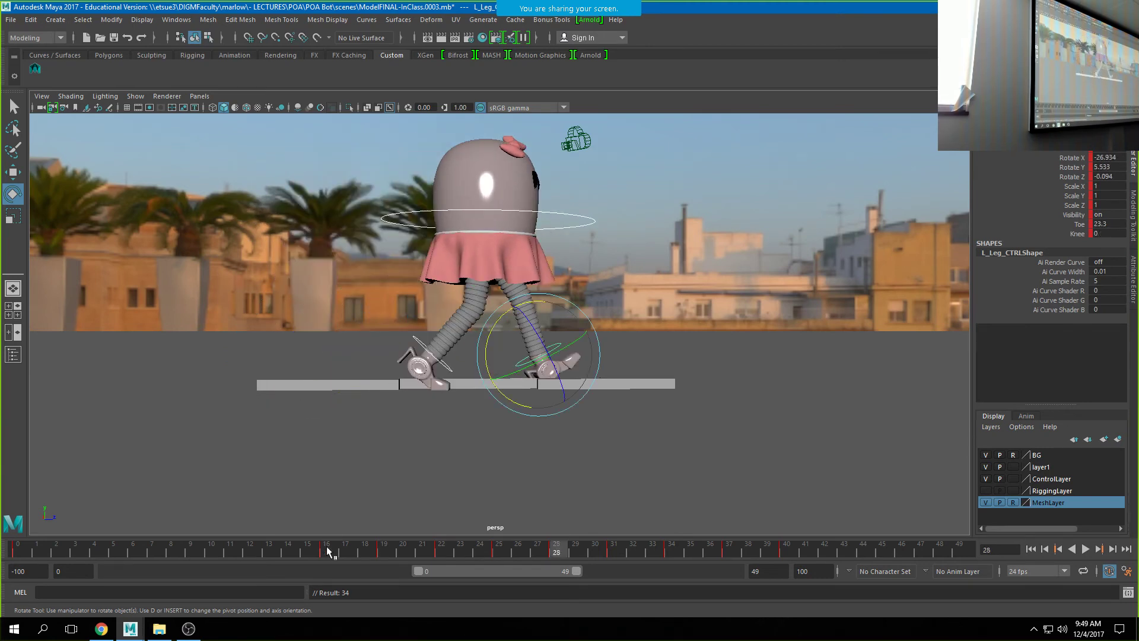
key("period")
key("period")
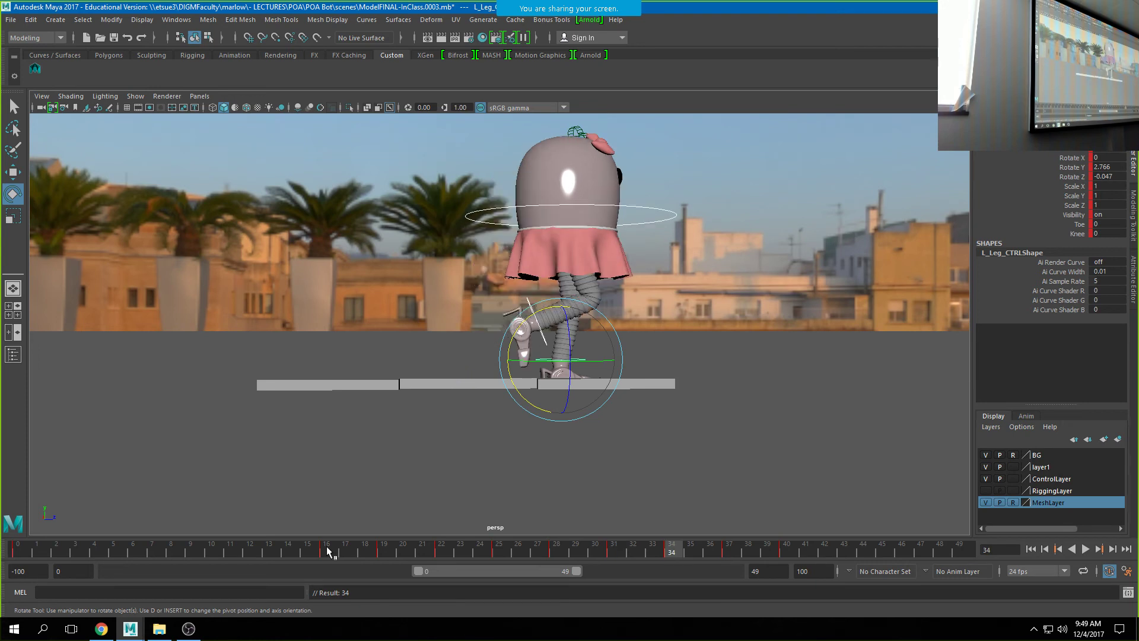
key("period")
key("comma")
key("comma")
key("comma")
key("comma")
key("comma")
key("comma")
key("comma")
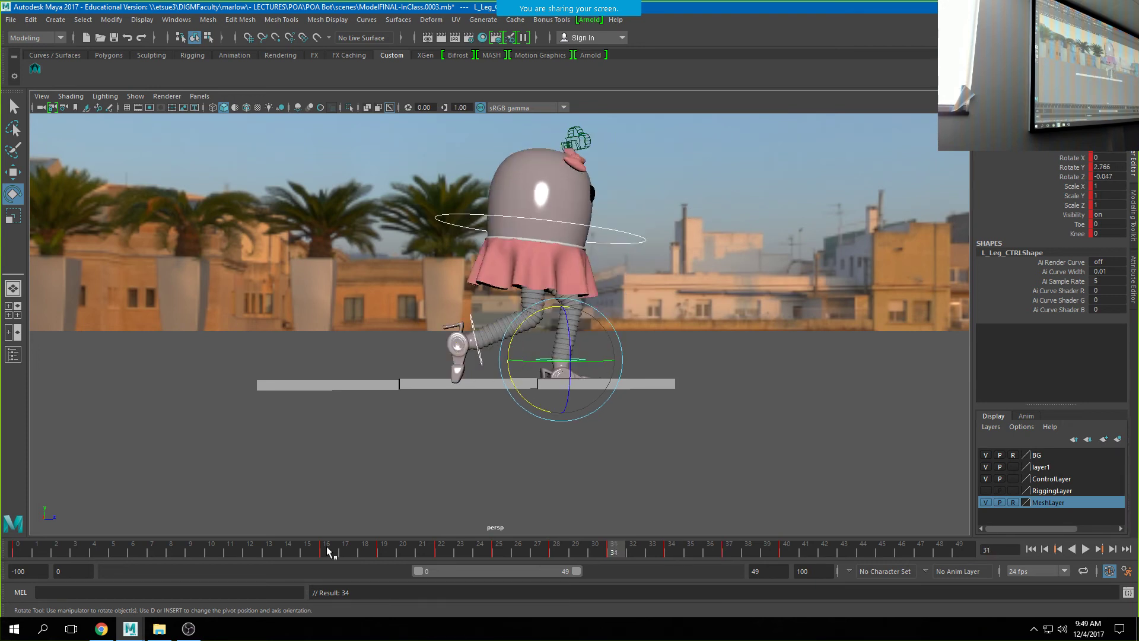
Play the walk from frame 0 and return to the key pose at frame 37.
key("alt+shift+v")
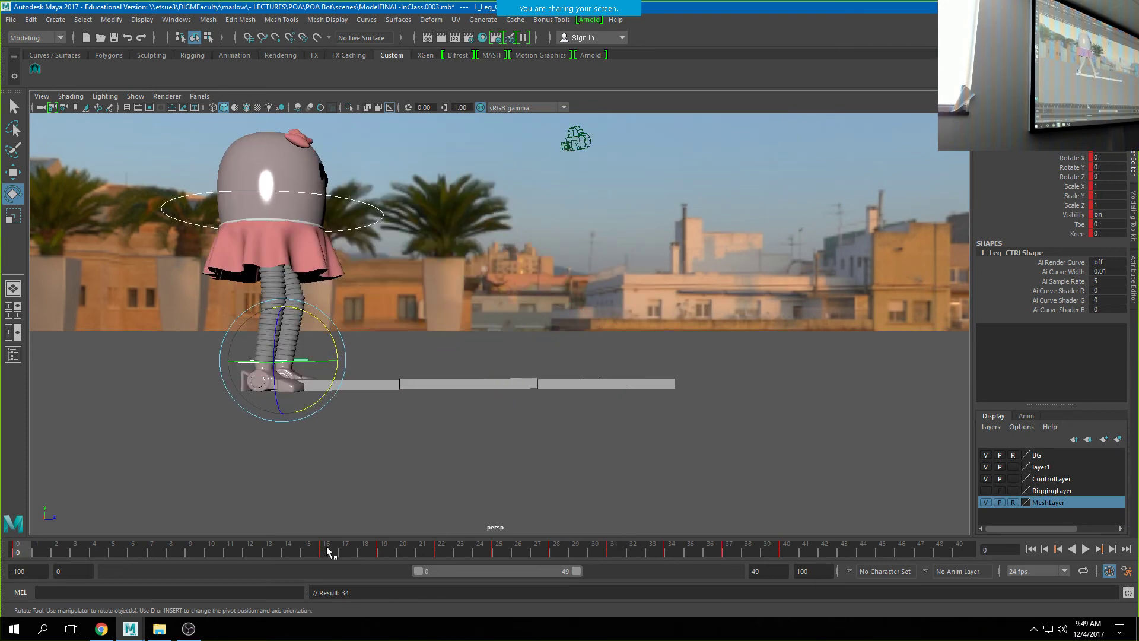
key("alt+v")
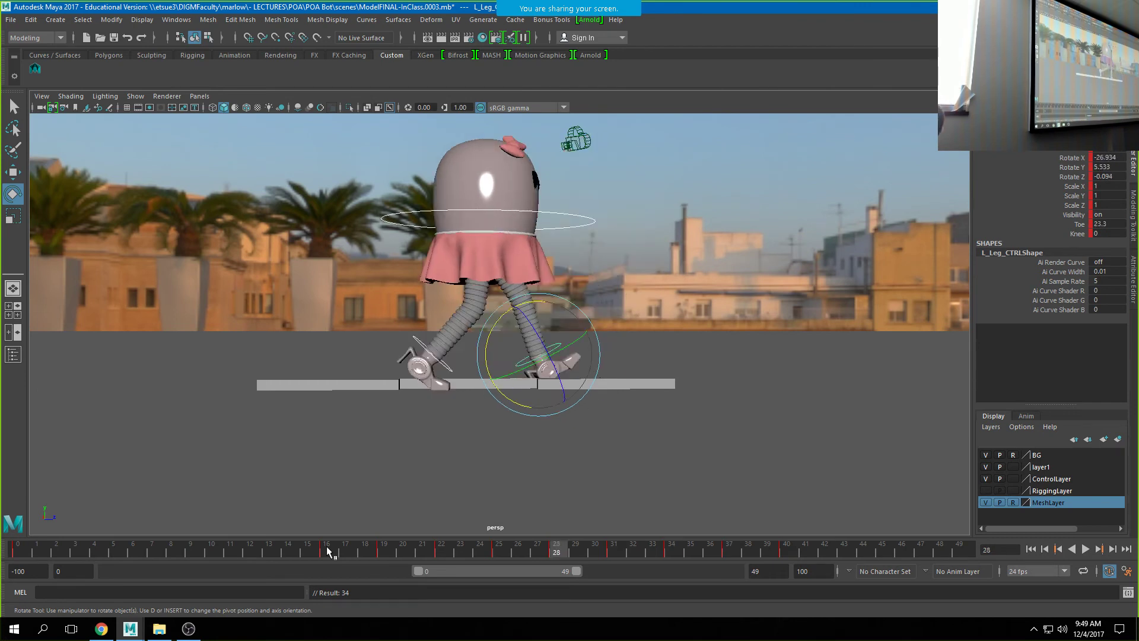
key("comma")
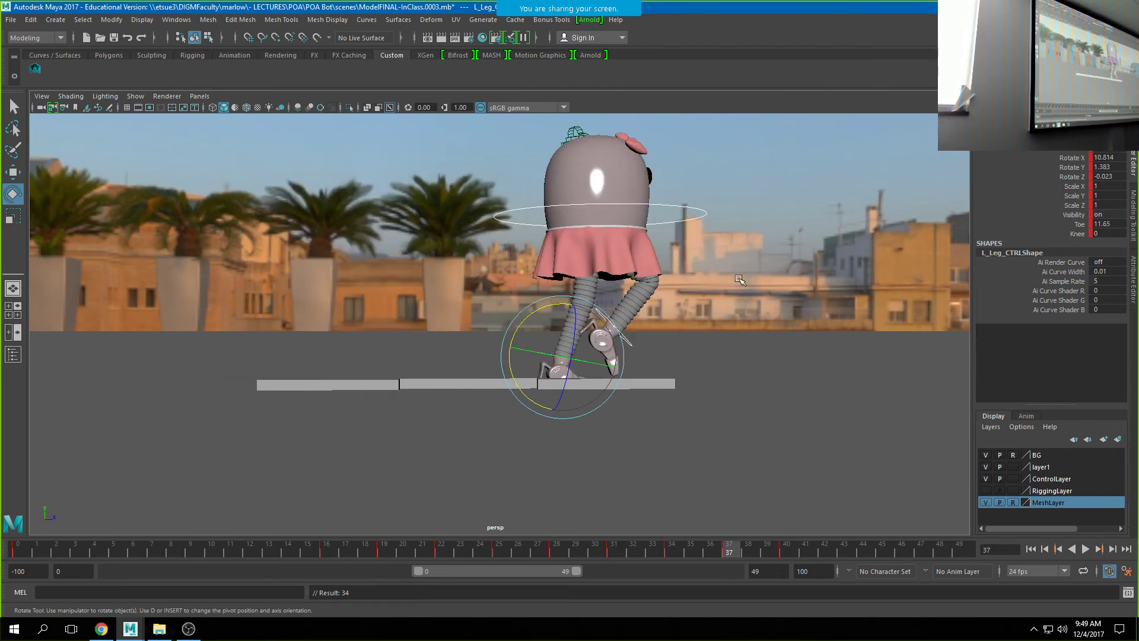
Reselect all controls, limit the playback range to frames 16–40, and play the walk cycle.
left_click(697, 277)
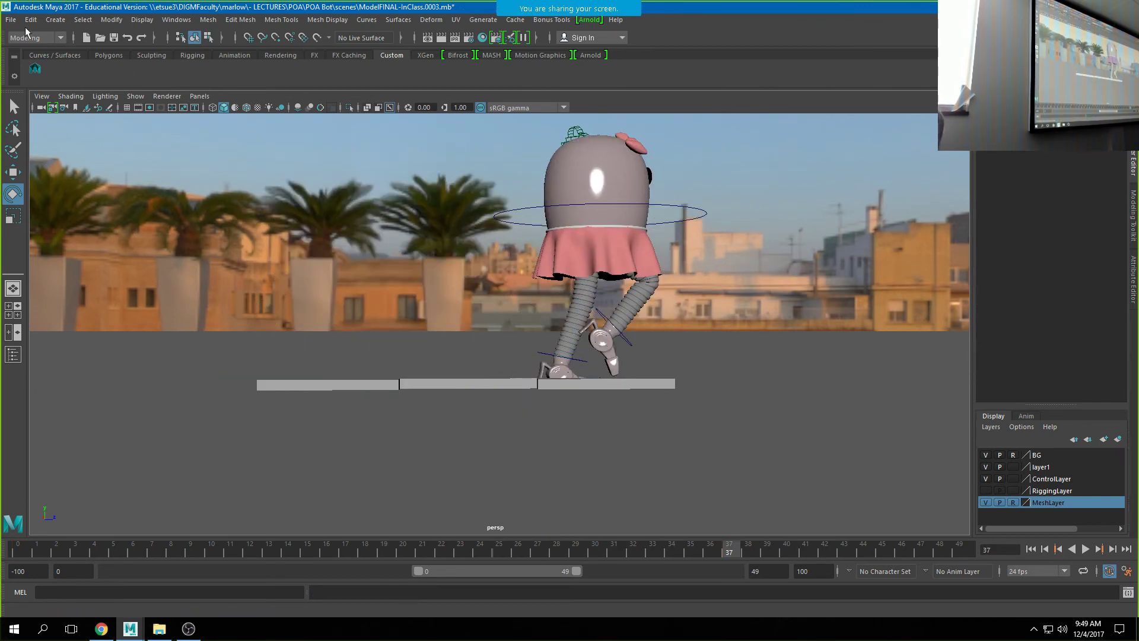
left_click(35, 73)
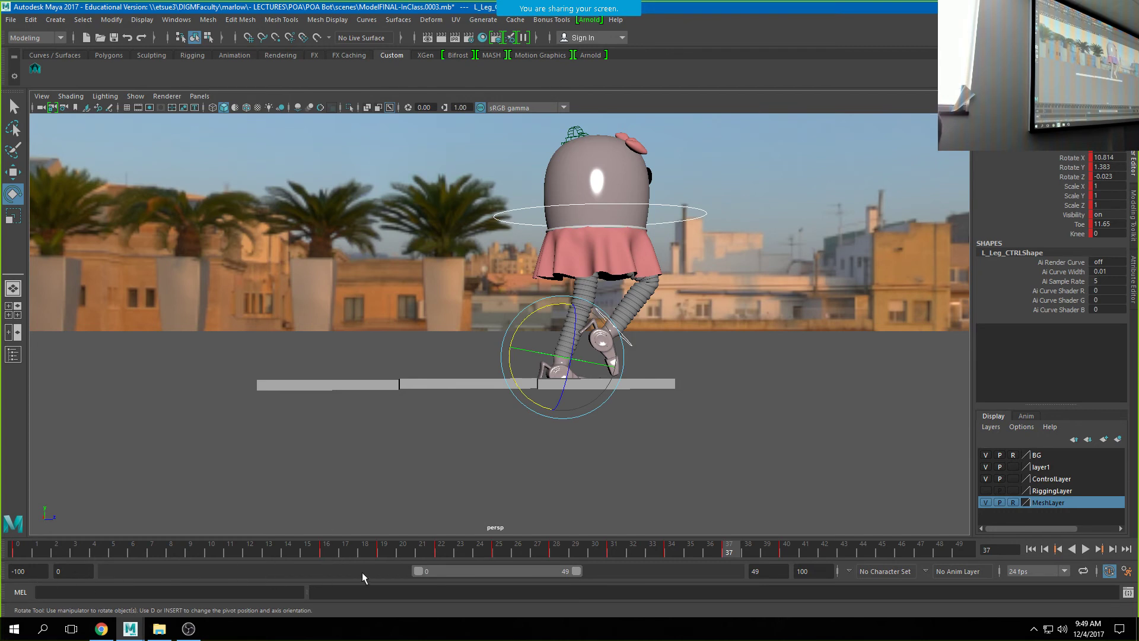
left_click_drag(417, 570, 468, 560)
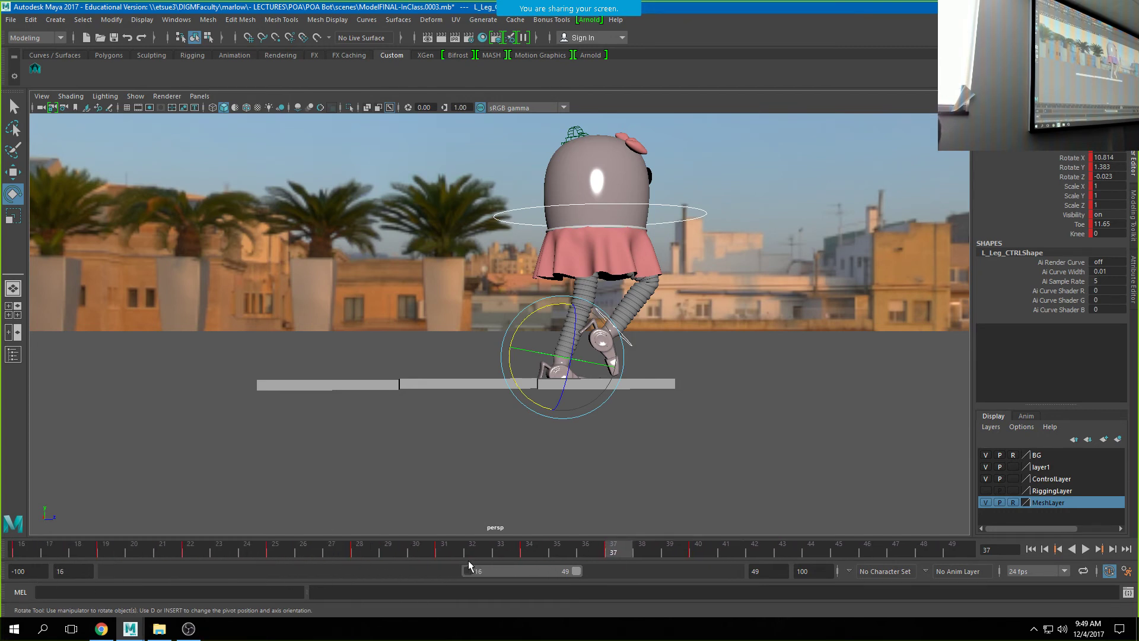
left_click_drag(581, 572, 550, 568)
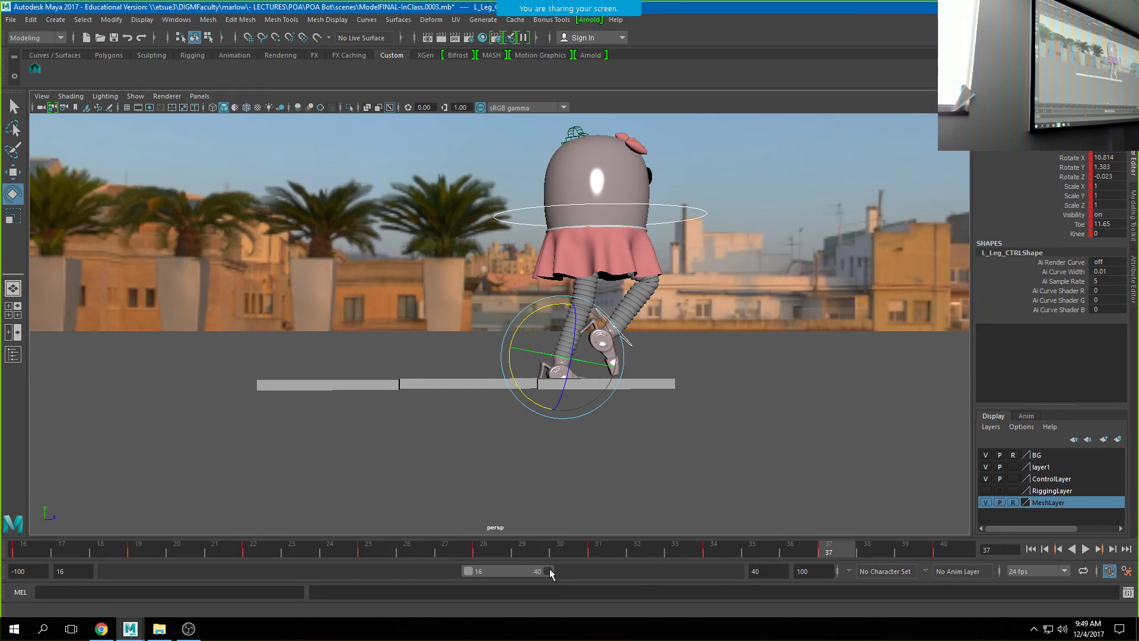
left_click(1086, 549)
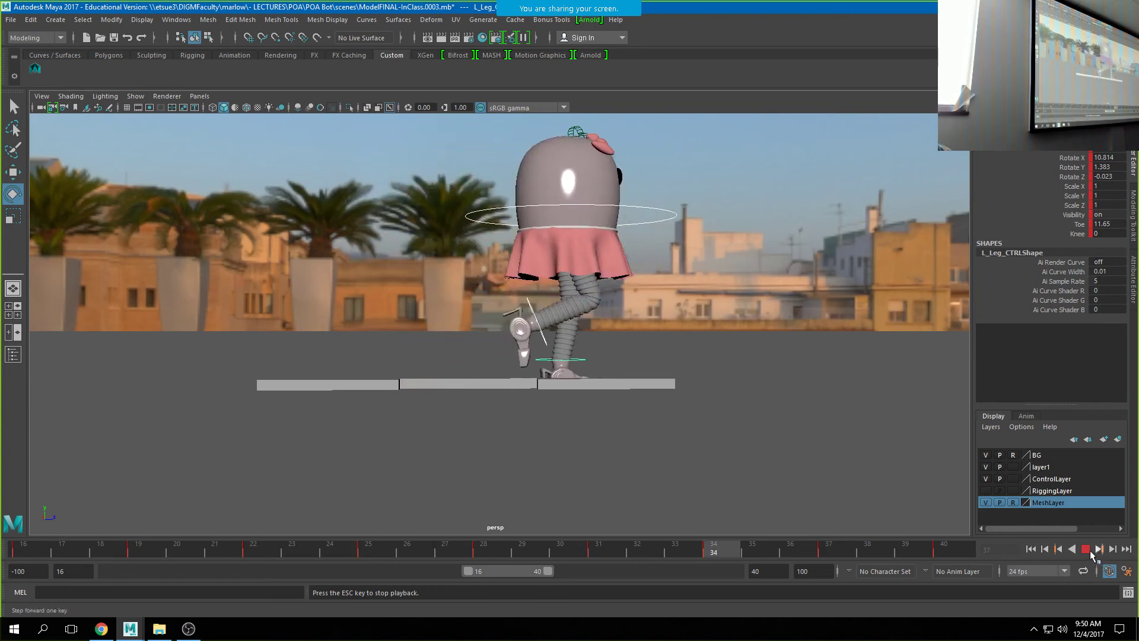
Save the scene as an incremented version, ModelFINAL-InClass.0004.mb.
left_click(11, 20)
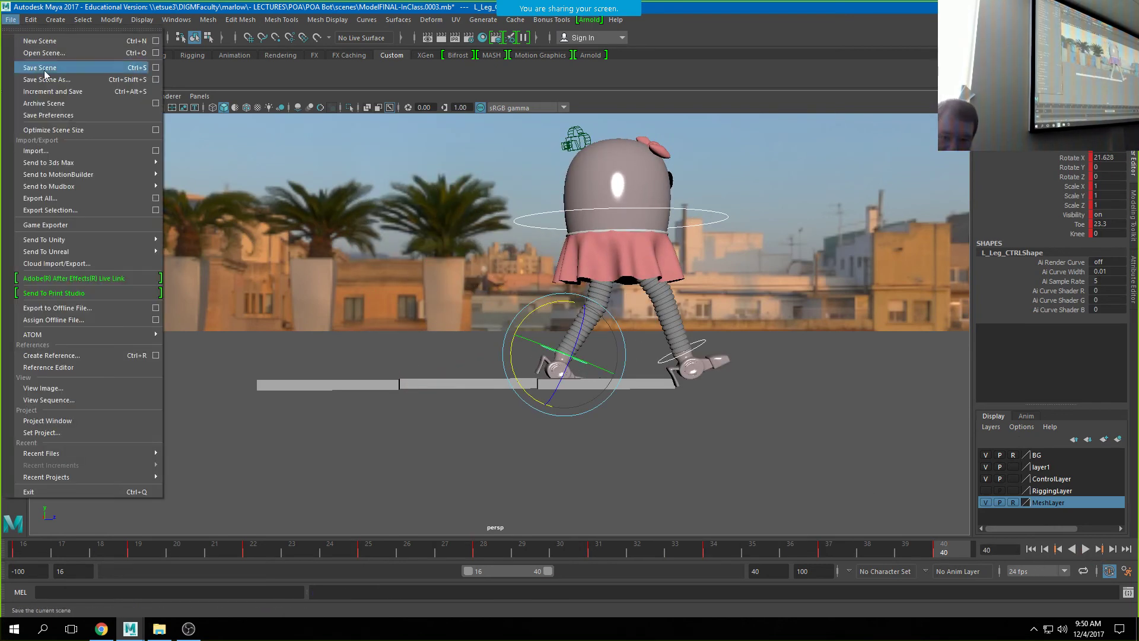
left_click(51, 91)
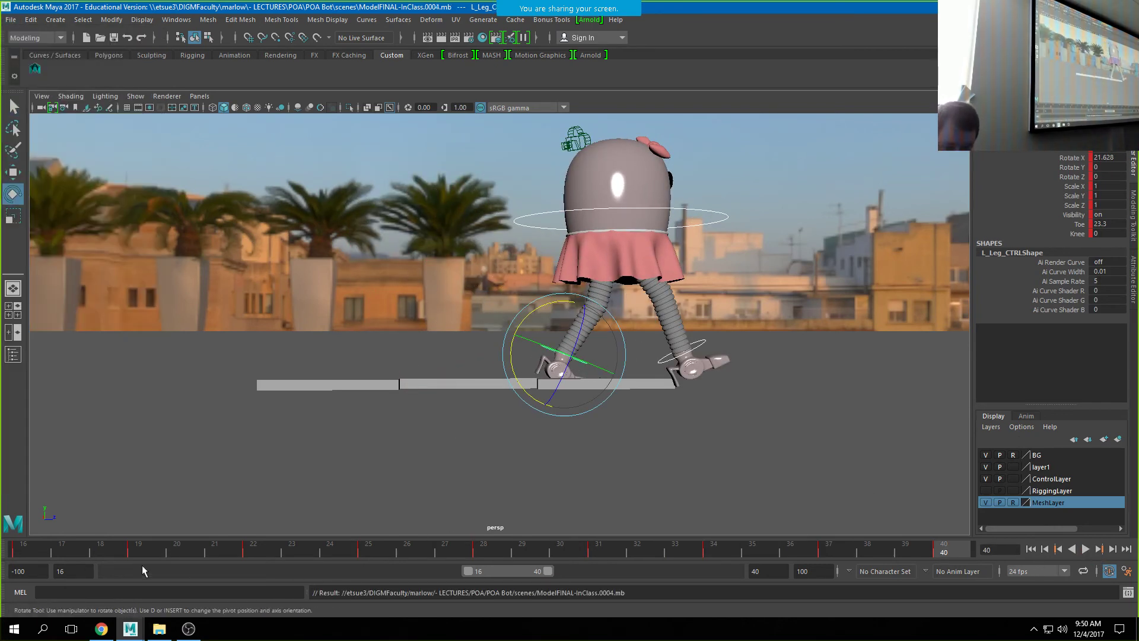
Set the animation start to frame 0 and extend the playback range to frames 0–98, with frame 16 current.
left_click(17, 549)
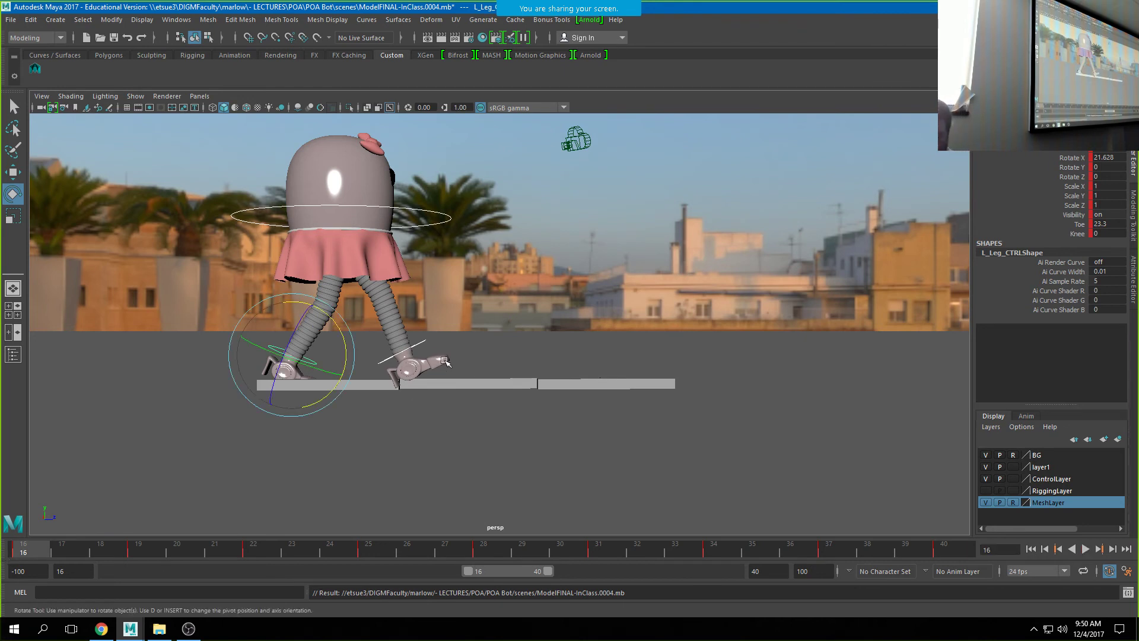
left_click_drag(468, 570, 375, 572)
left_click_drag(79, 572, 0, 575)
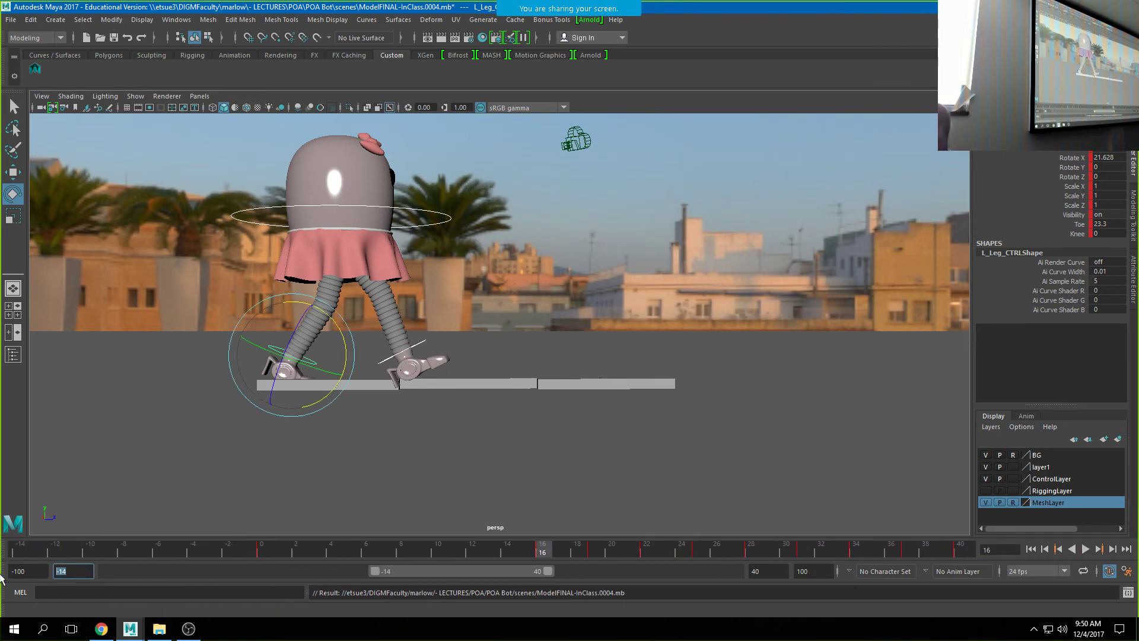
left_click(39, 573)
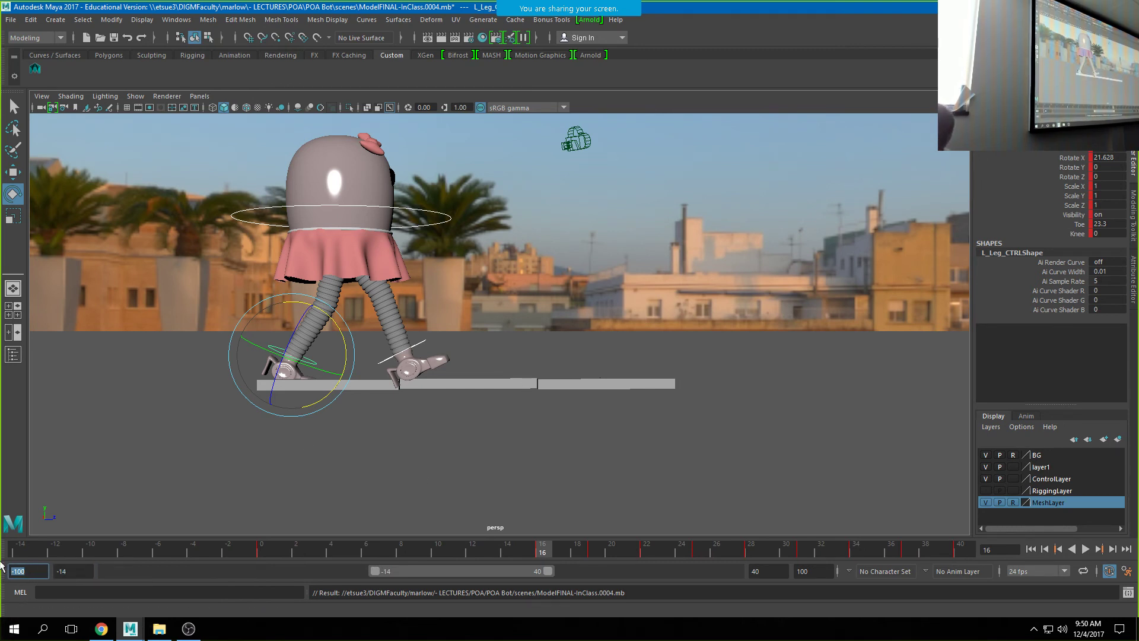
type("0")
key("Return")
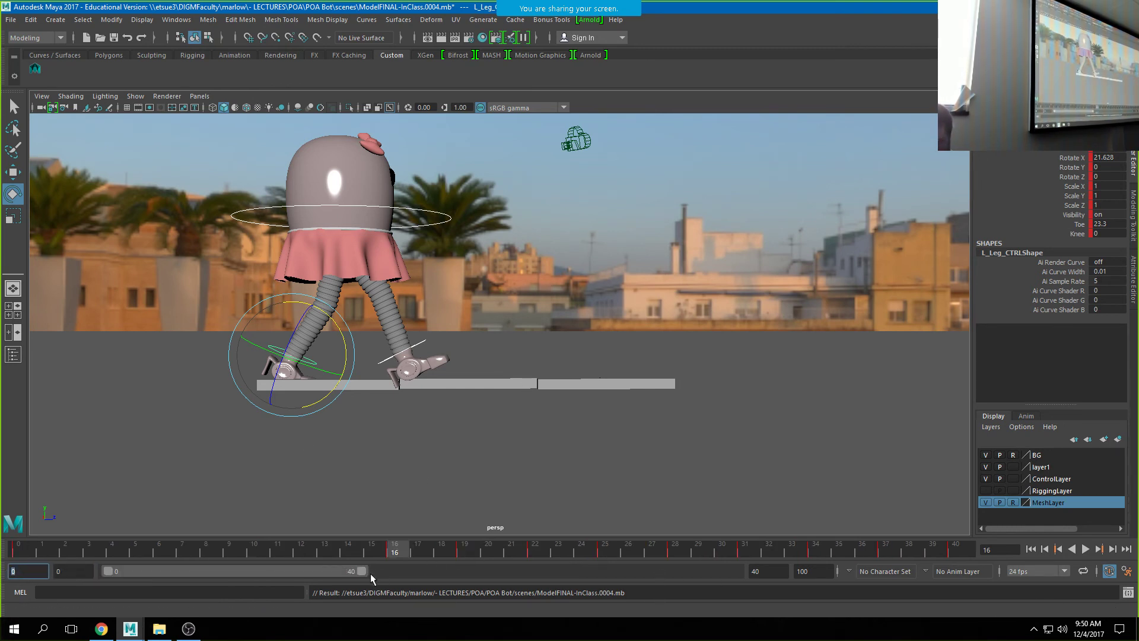
left_click_drag(368, 571, 734, 572)
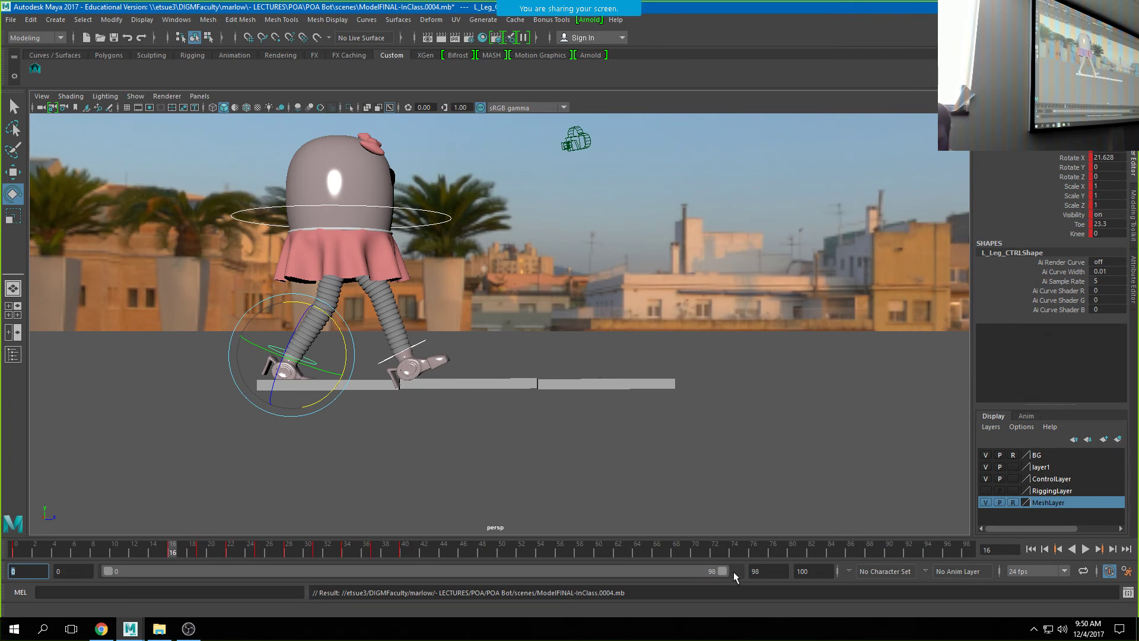
Copy the keys of all selected controls from frame 16 through frame 40.
left_click_drag(182, 551, 414, 553)
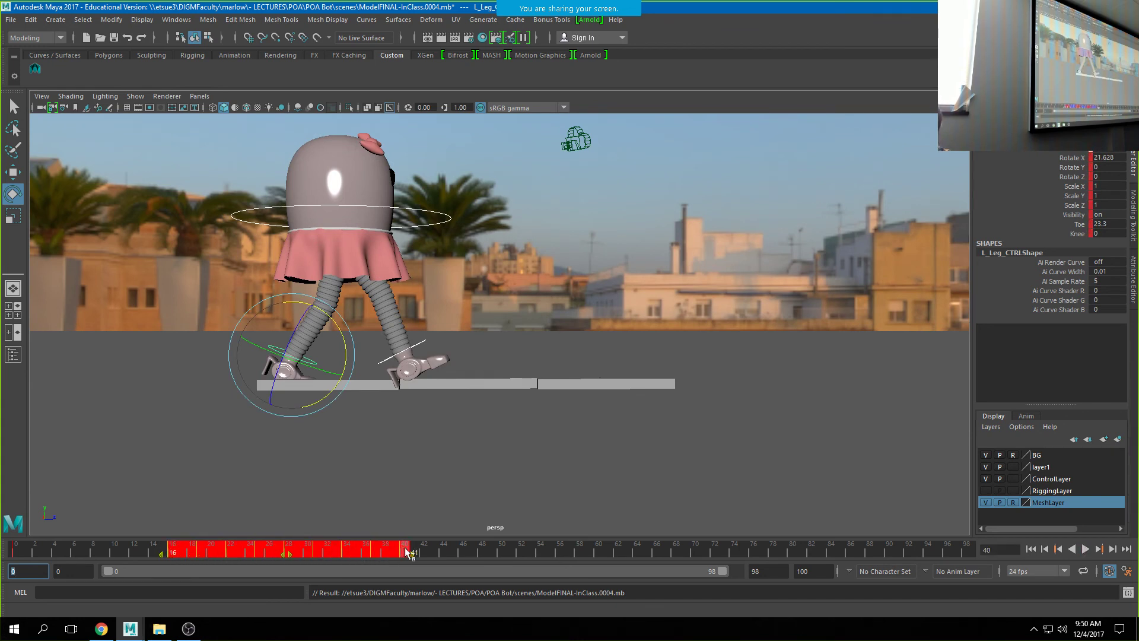
right_click(339, 553)
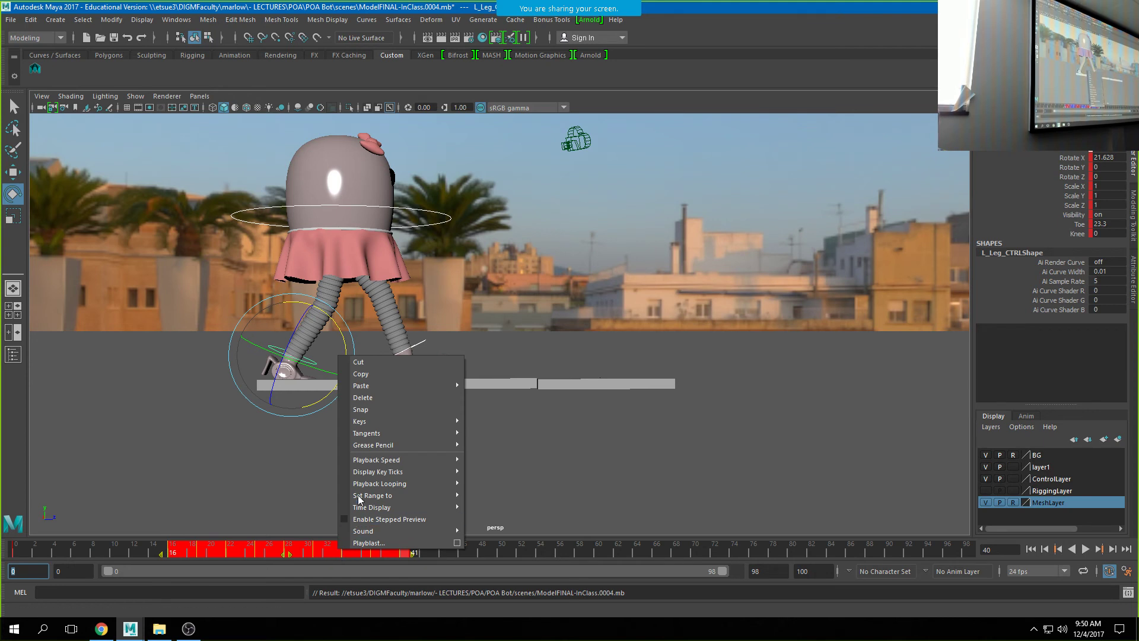
left_click(360, 374)
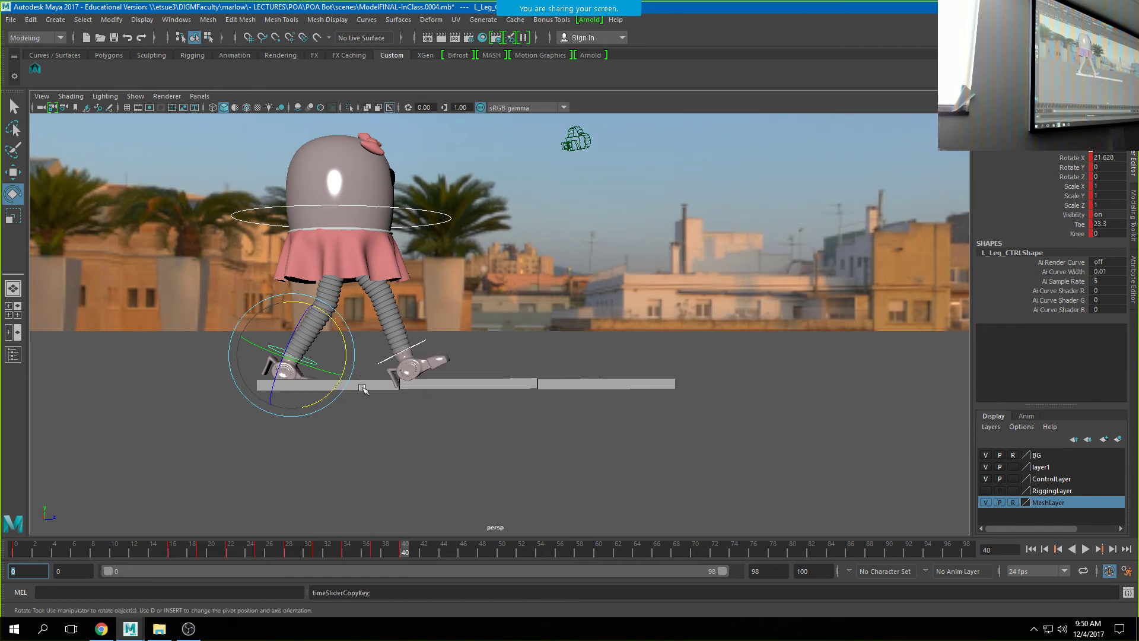
Paste the copied walk keys at frame 60 using the plain Paste option.
left_click(596, 550)
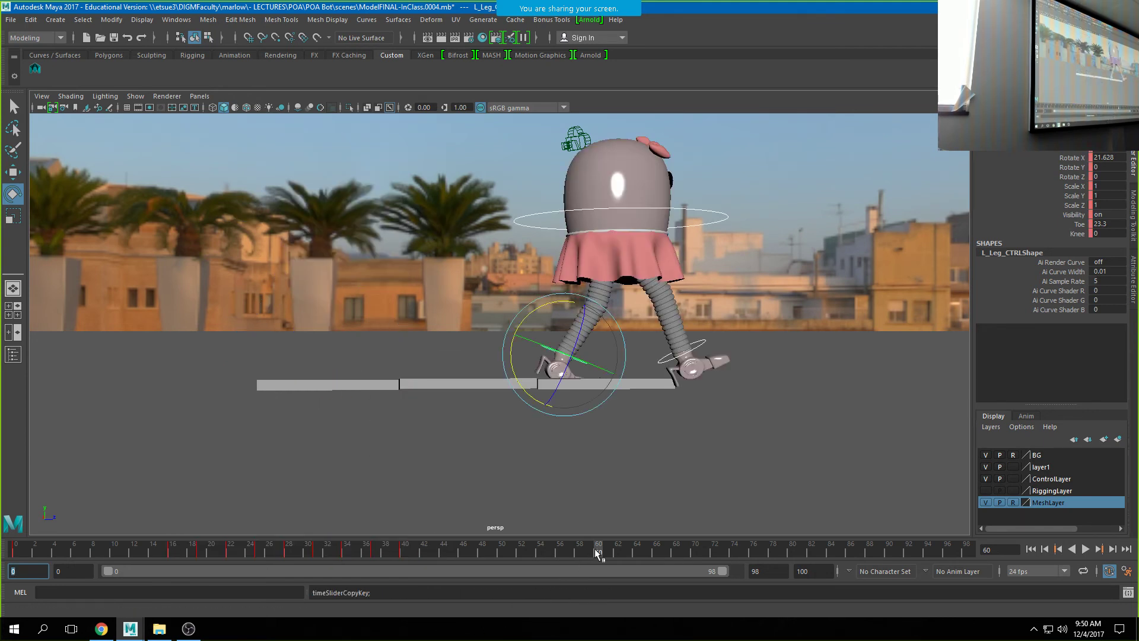
right_click(599, 553)
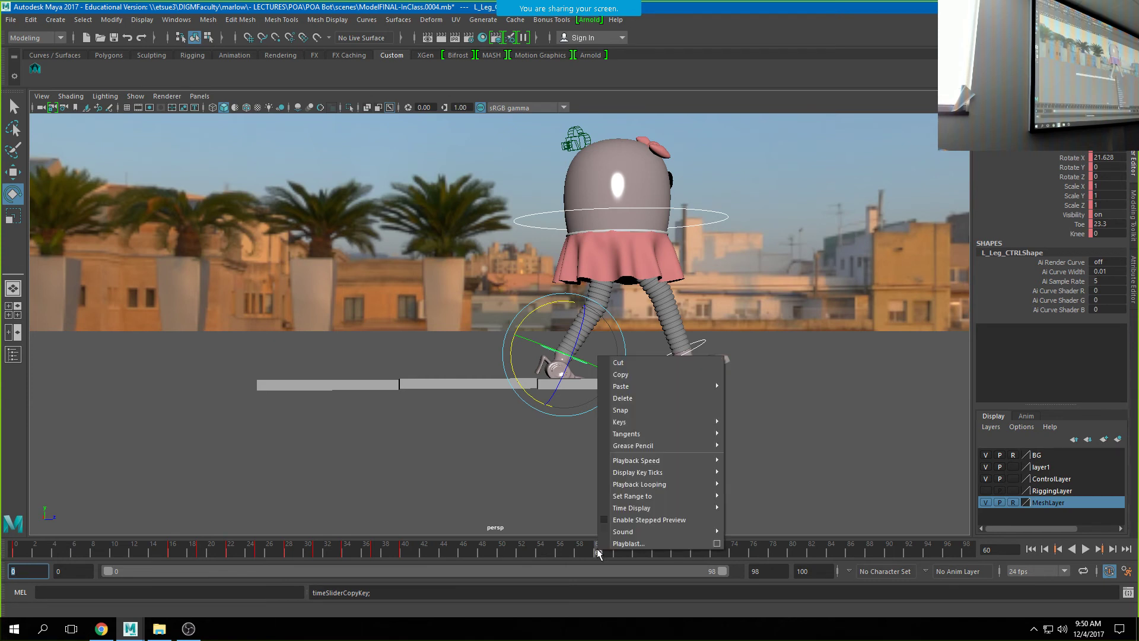
mouse_move(637, 390)
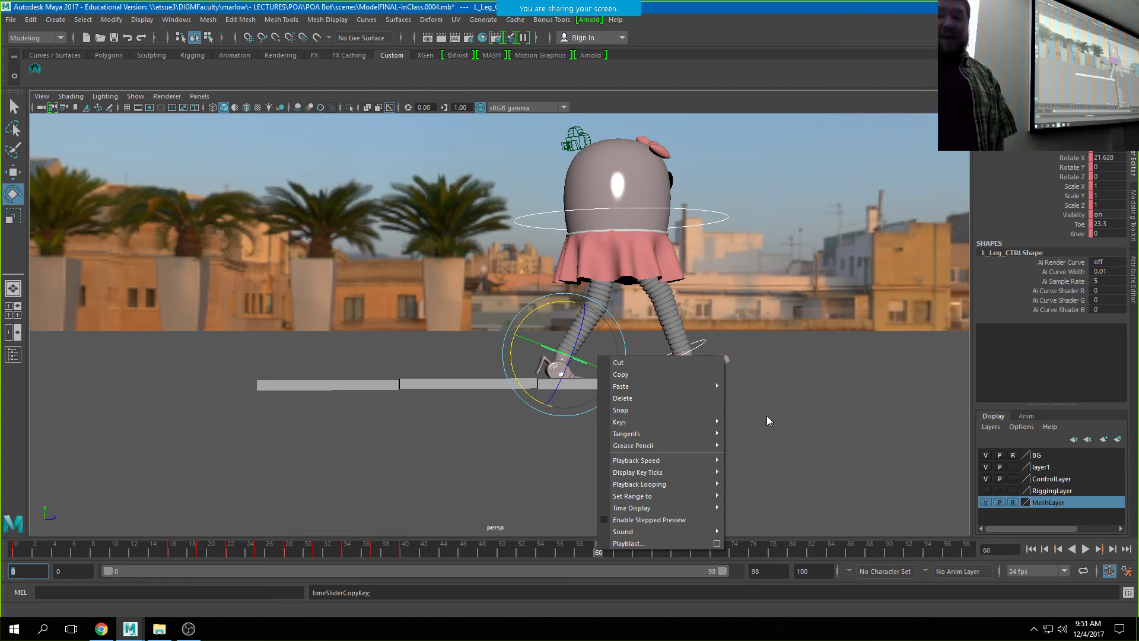
mouse_move(708, 391)
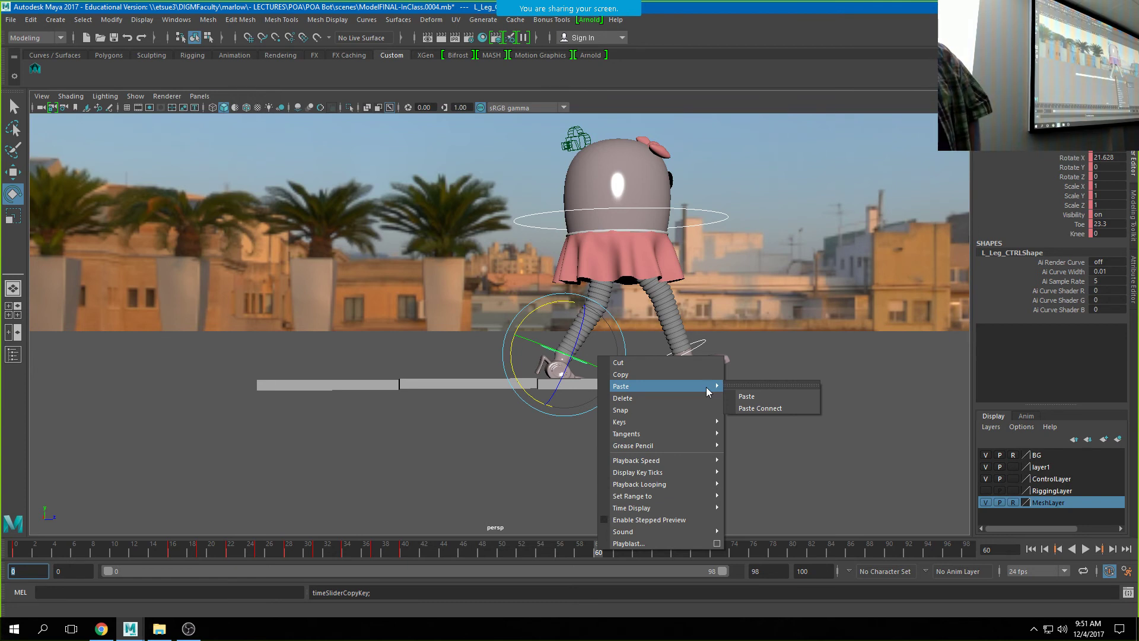
left_click(745, 397)
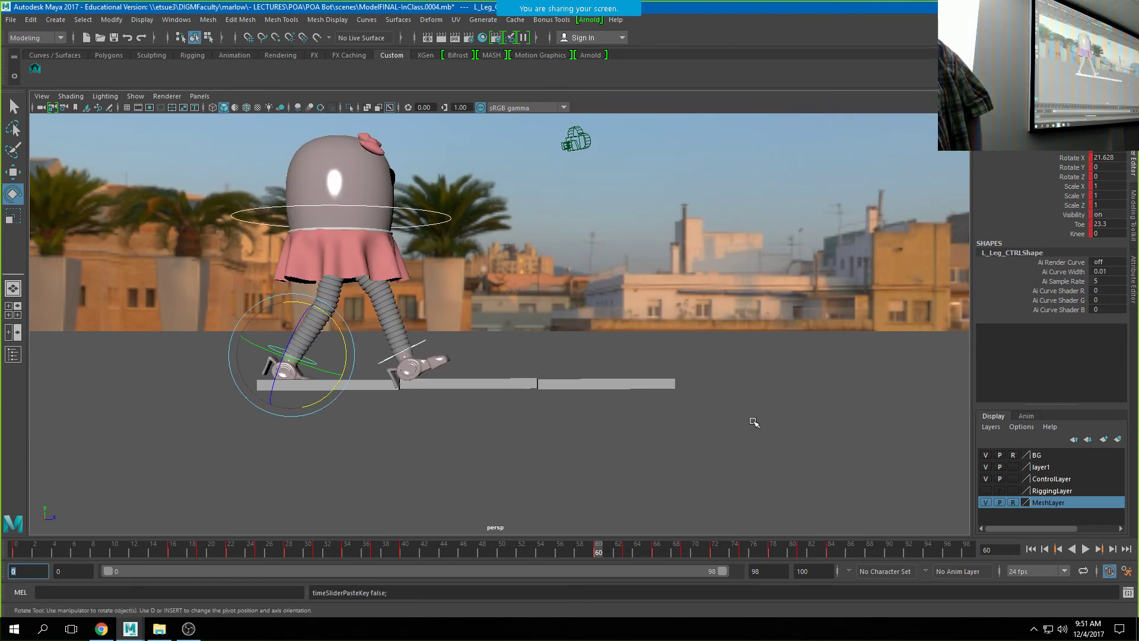
Play the animation from near the start to review the pasted keys, and undo the paste.
key("alt+v")
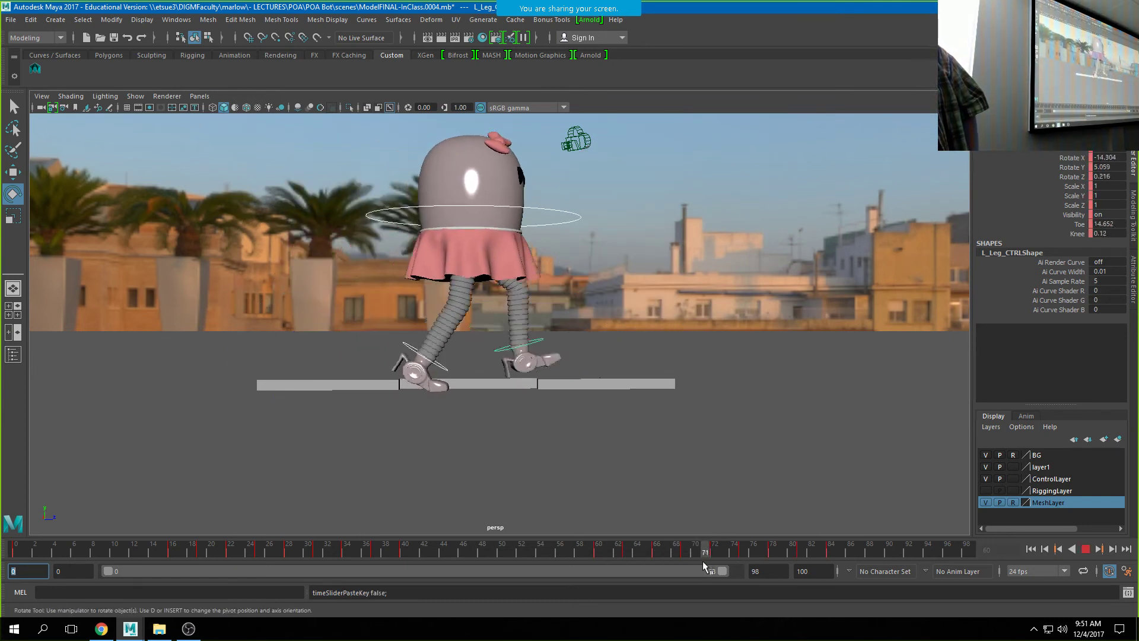
left_click_drag(432, 606, 25, 621)
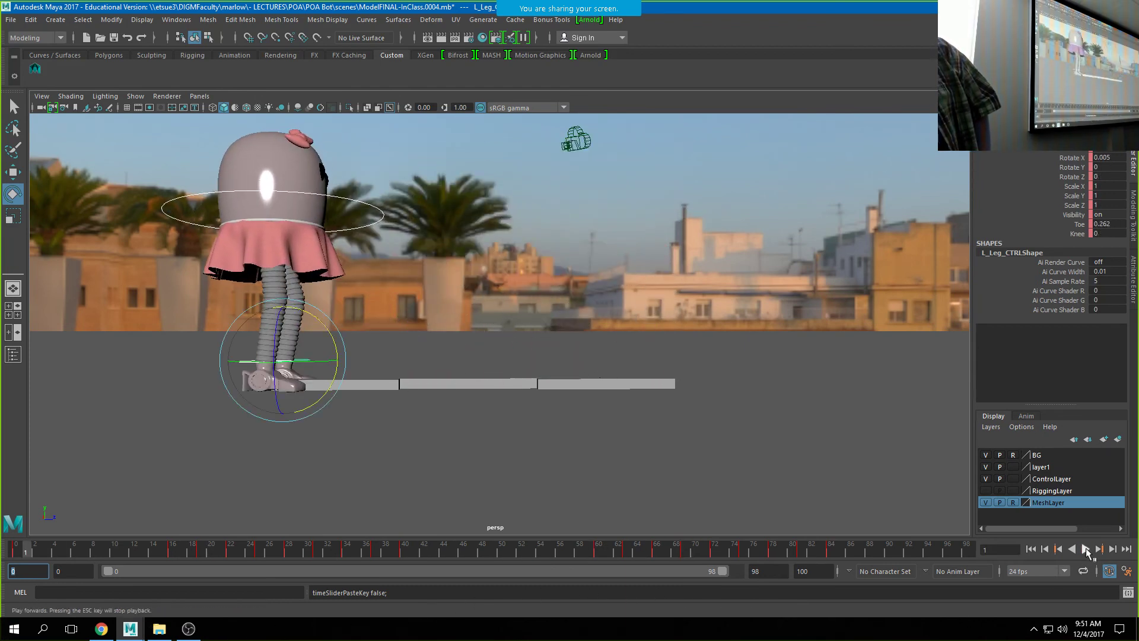
left_click(1086, 549)
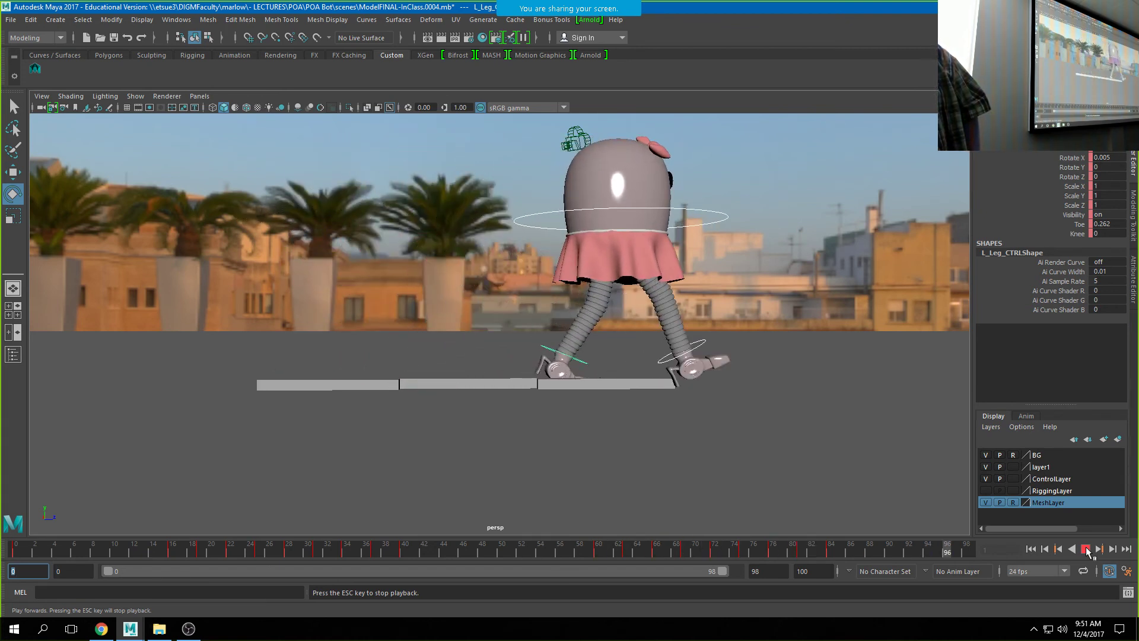
left_click(1086, 549)
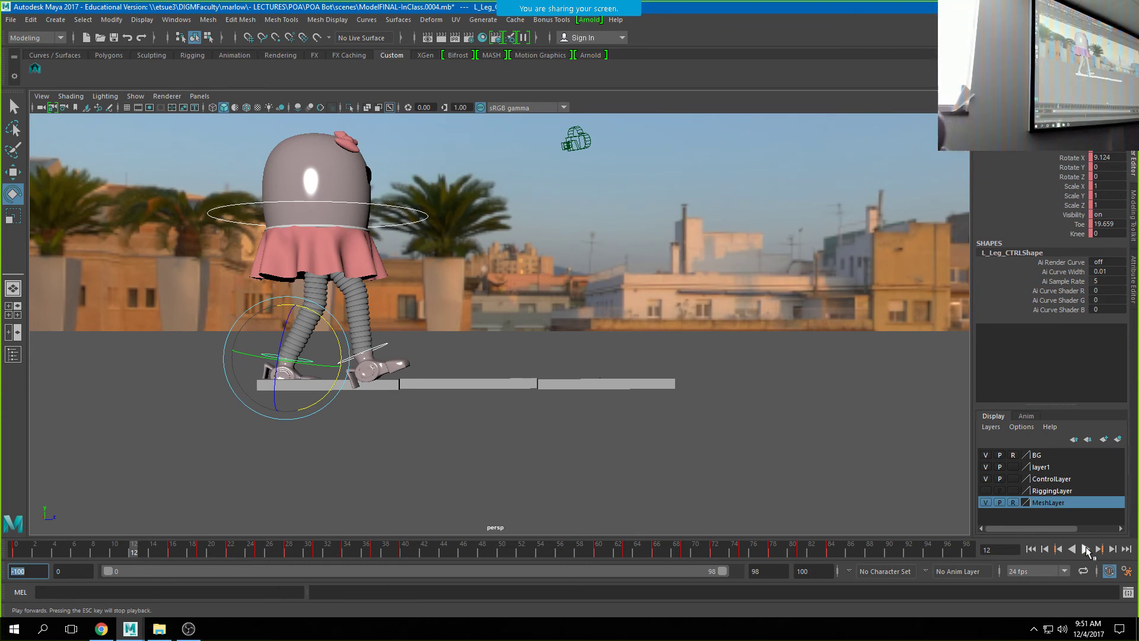
left_click(1087, 550)
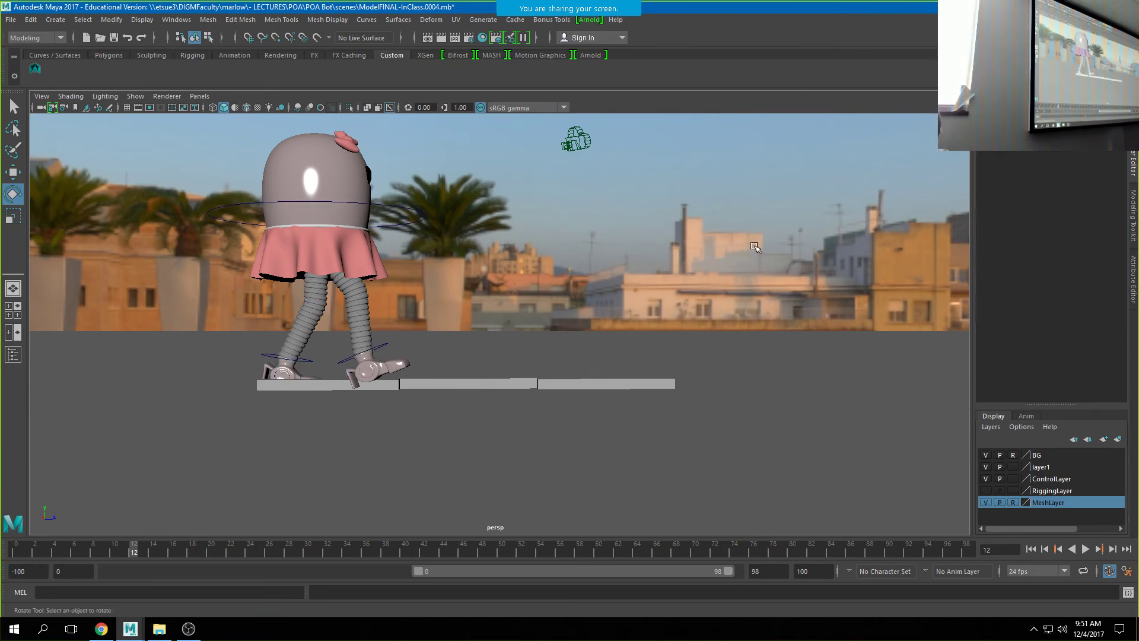
left_click(505, 545)
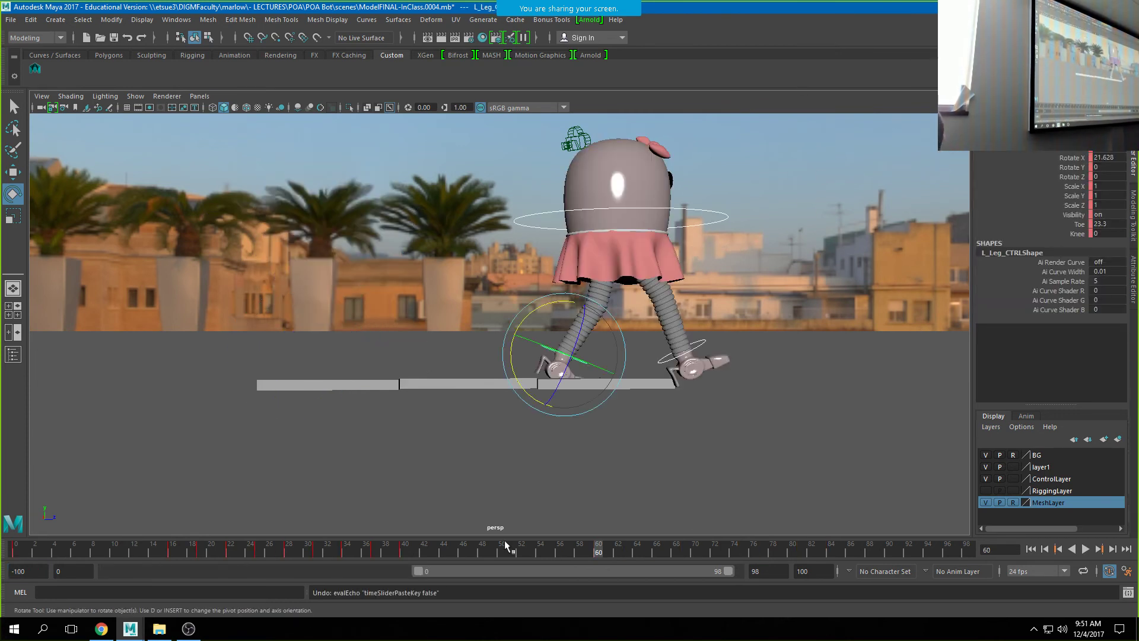
Copy the keys of all selected controls from frame 16 through frame 40 again.
left_click(405, 552)
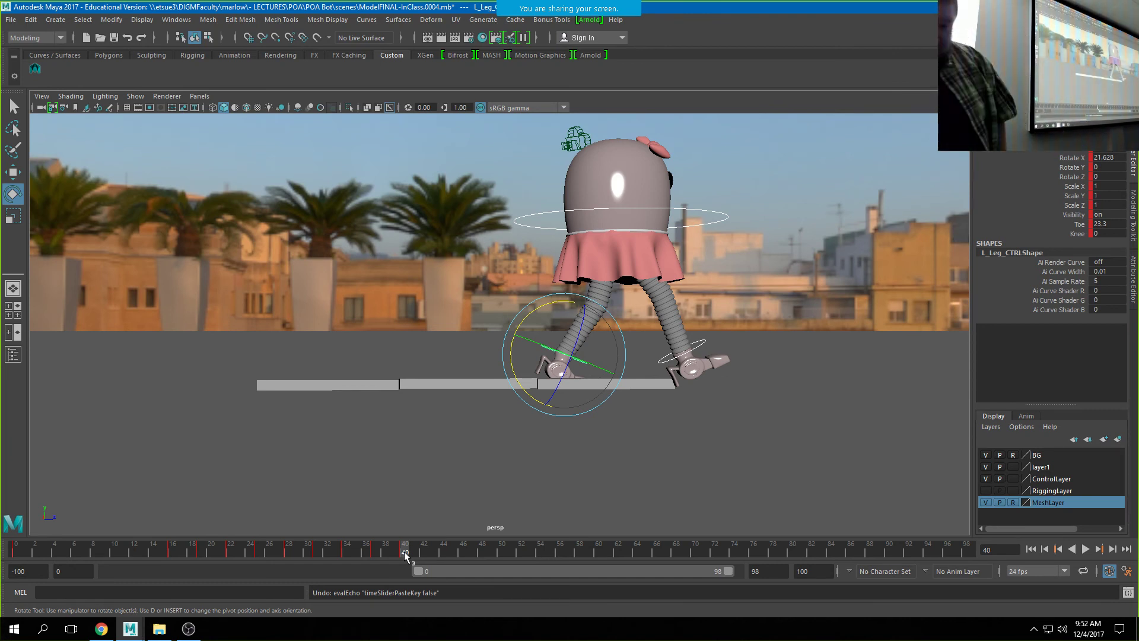
left_click(170, 551)
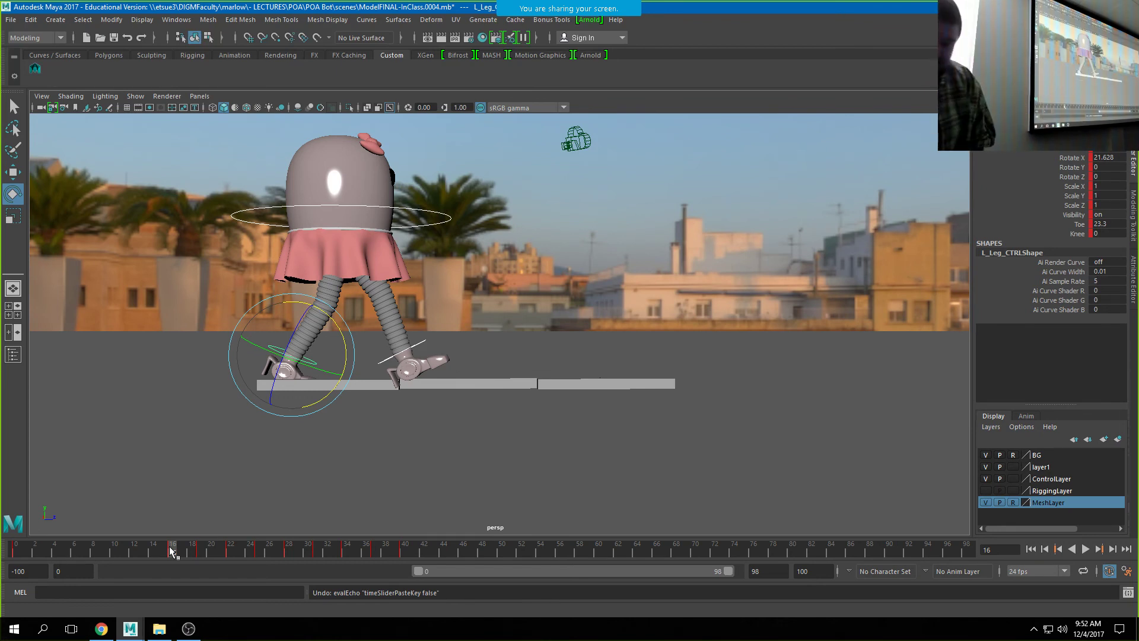
left_click_drag(170, 551, 404, 561, "shift")
right_click(404, 558)
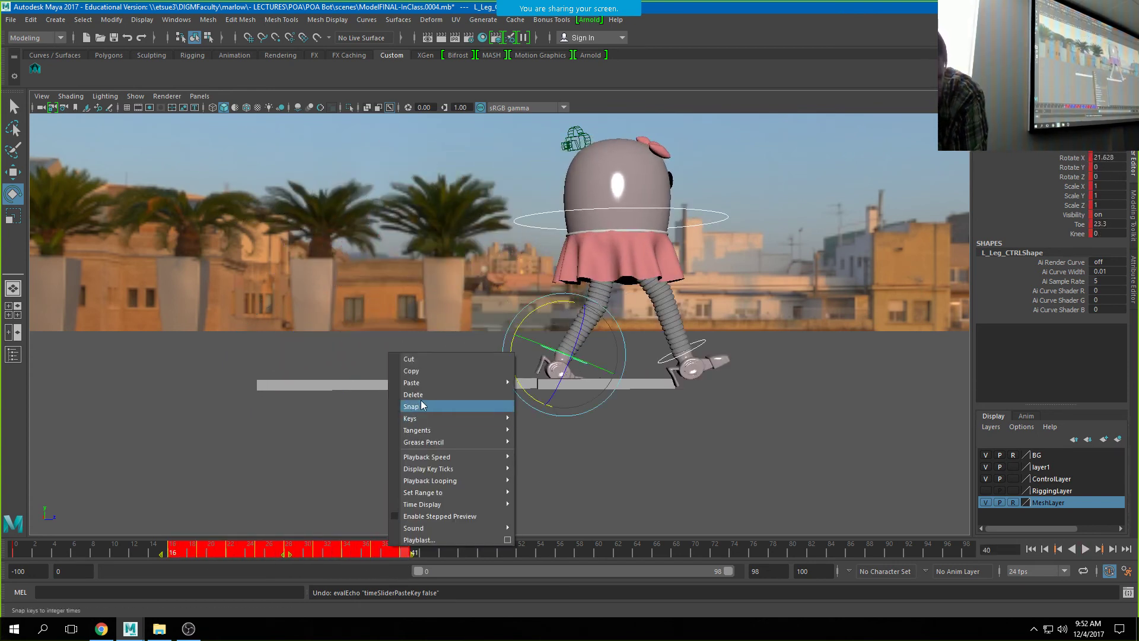
left_click(415, 371)
Paste the copied keys at frame 40 with Paste Connect so the walk continues forward.
left_click(404, 553)
right_click(404, 553)
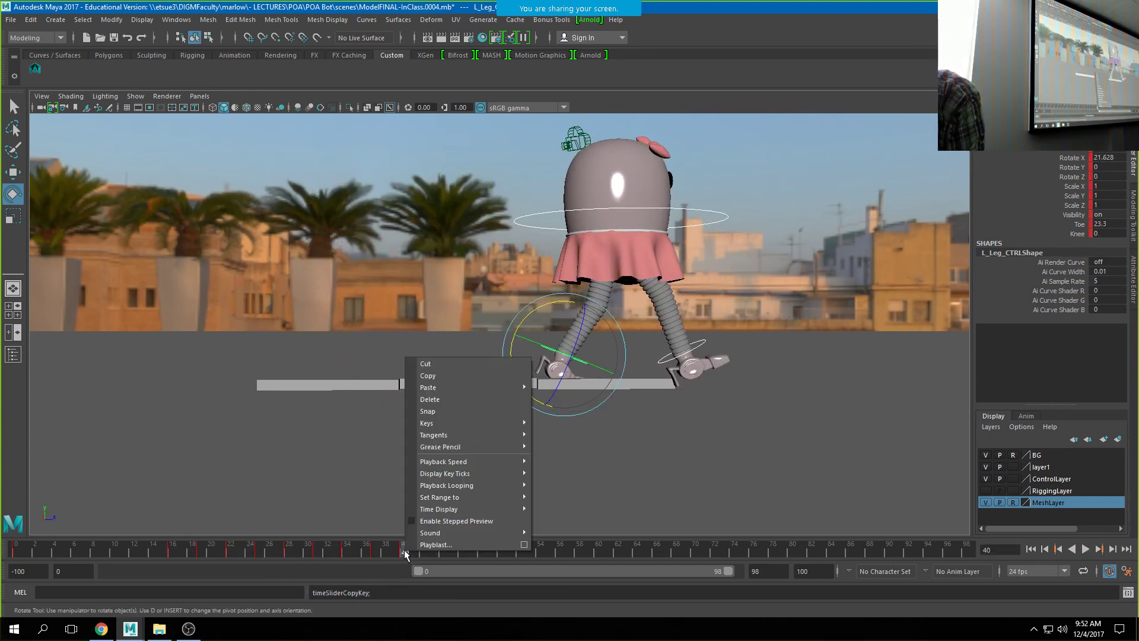
mouse_move(446, 387)
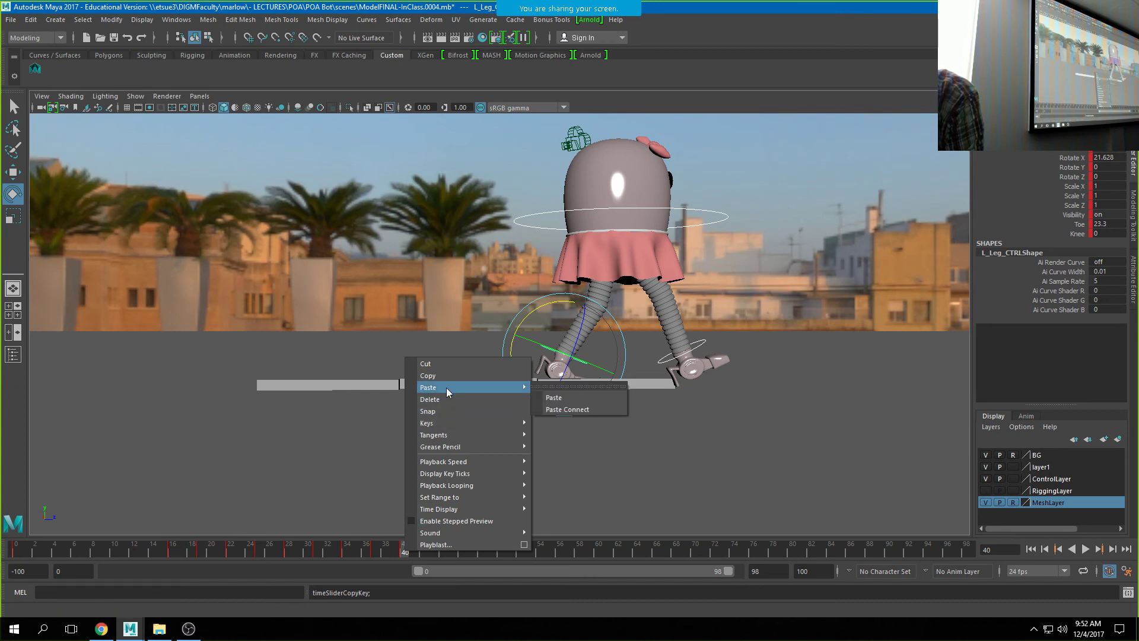
left_click(562, 410)
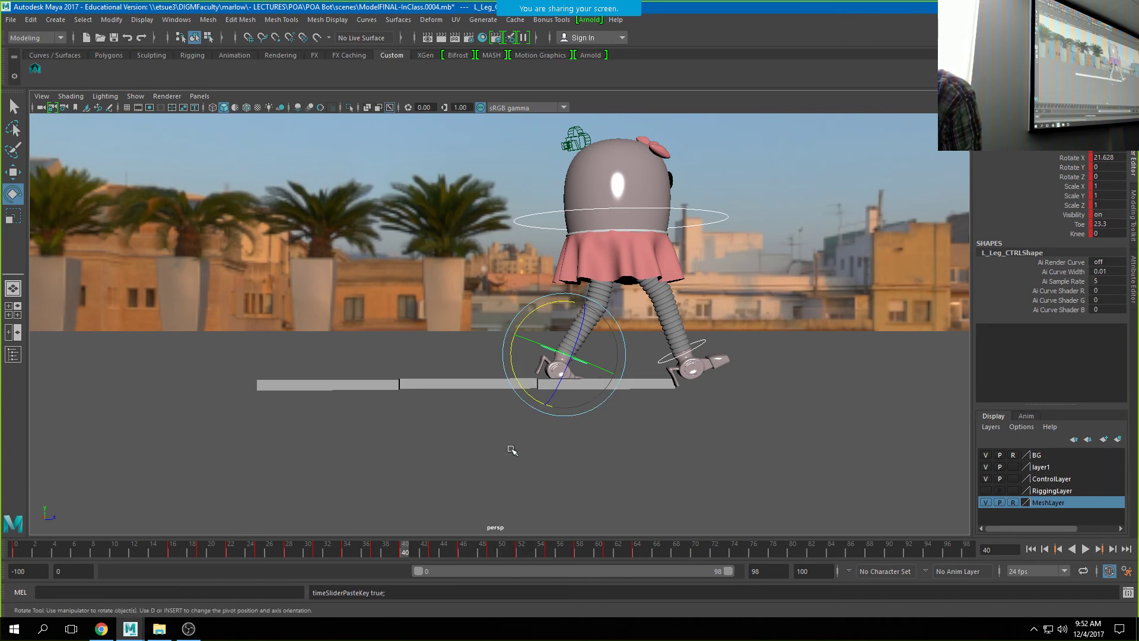
Paste the copied walk cycle again at frame 64 with Paste Connect.
left_click_drag(413, 552, 636, 554)
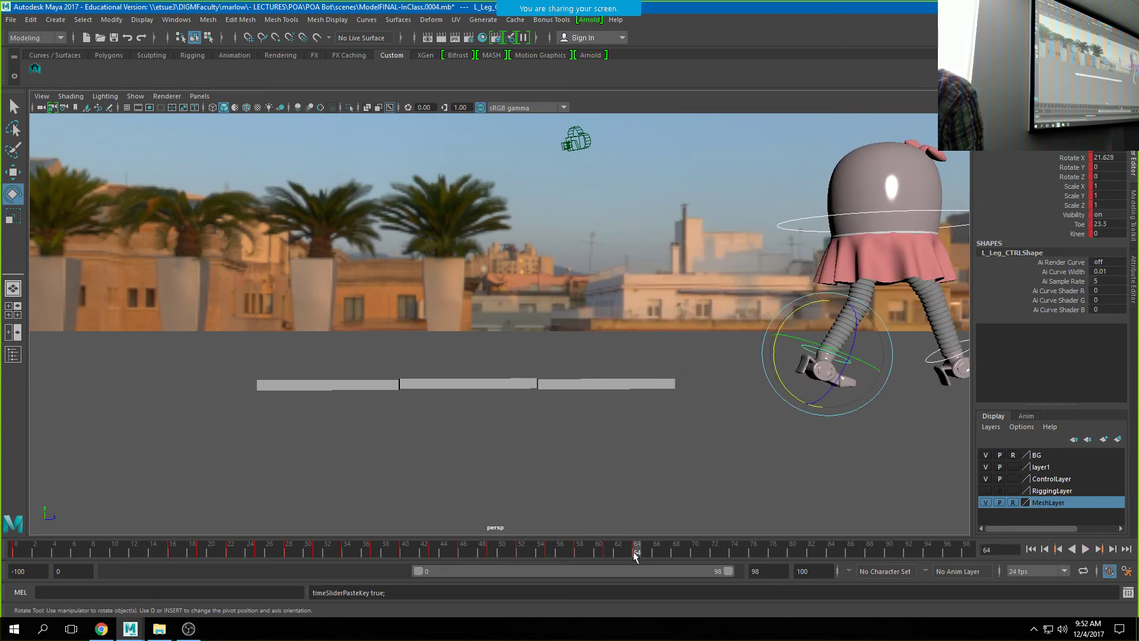
right_click(636, 553)
mouse_move(675, 394)
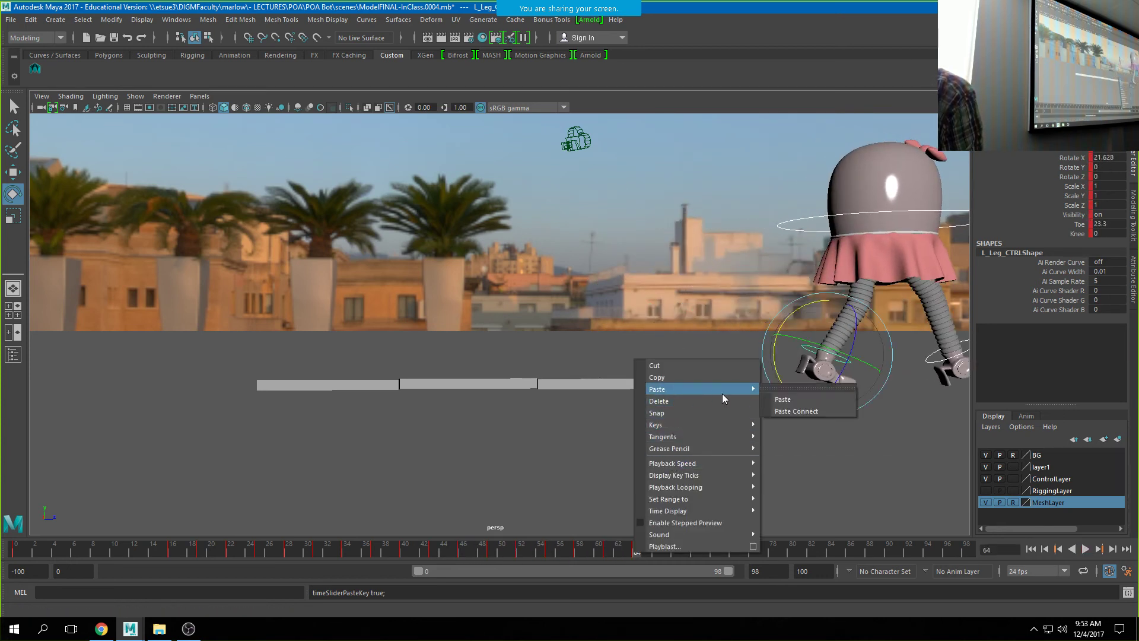
left_click(788, 408)
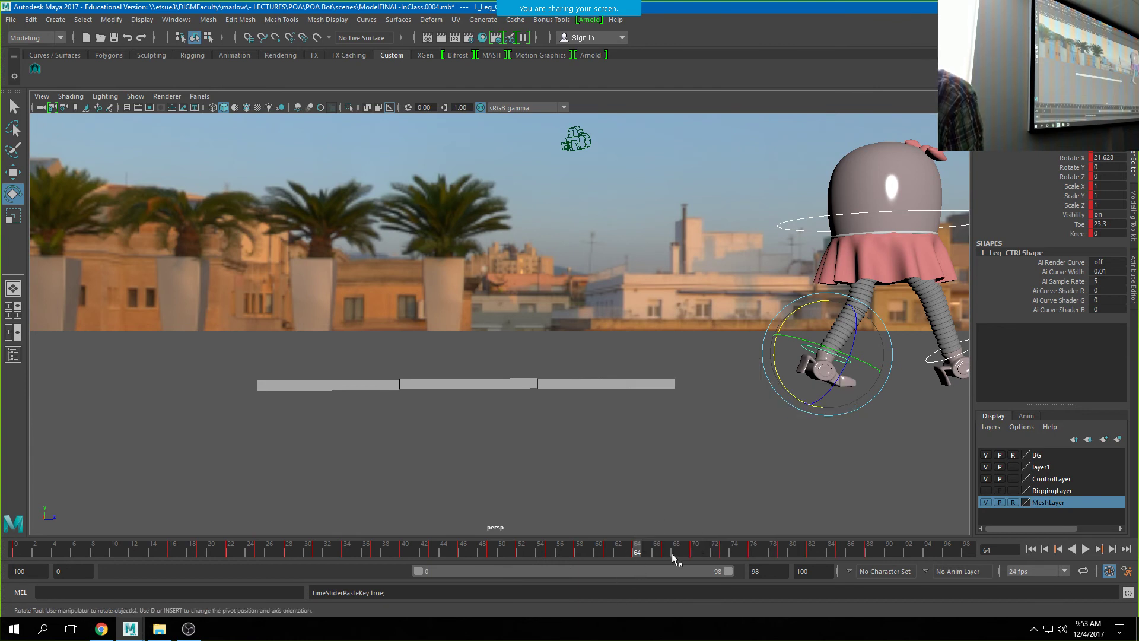
Scrub the extended walk from frame 64 to frame 94 to review the character's movement.
left_click_drag(629, 556, 868, 554)
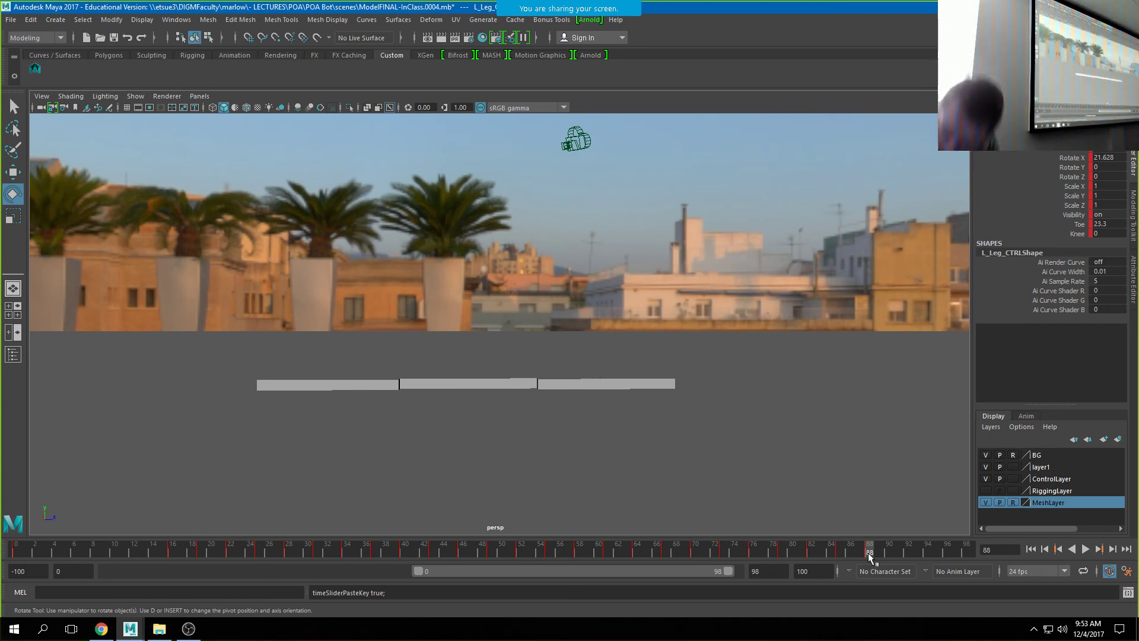
left_click_drag(809, 422, 353, 447, "alt")
scroll(353, 448, "down", 1)
left_click_drag(843, 546, 928, 550)
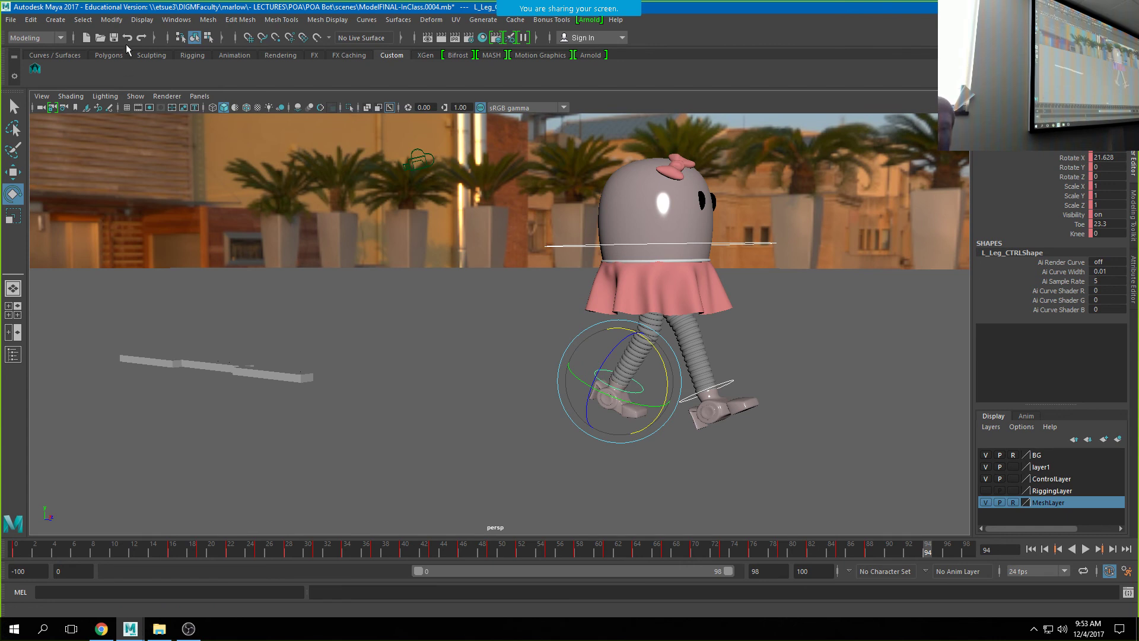
Shift the keys between frames 16 and 88 earlier on the timeline and extend the playback range end to frame 100.
left_click_drag(176, 552, 871, 541, "shift")
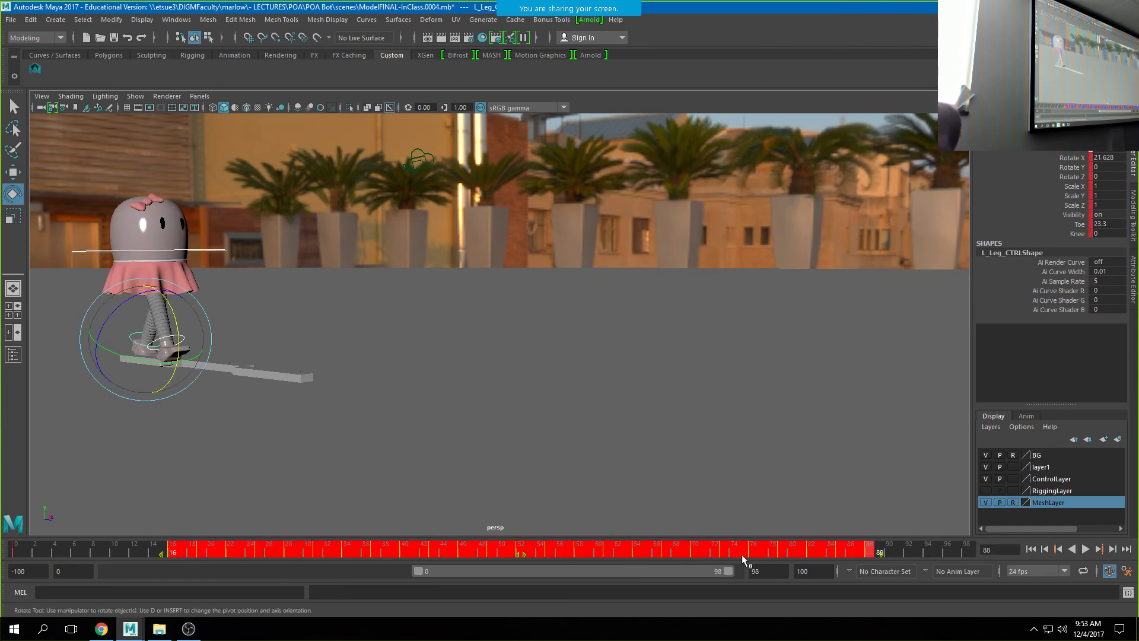
left_click_drag(521, 555, 445, 554)
left_click_drag(26, 546, 969, 554)
left_click_drag(731, 571, 739, 571)
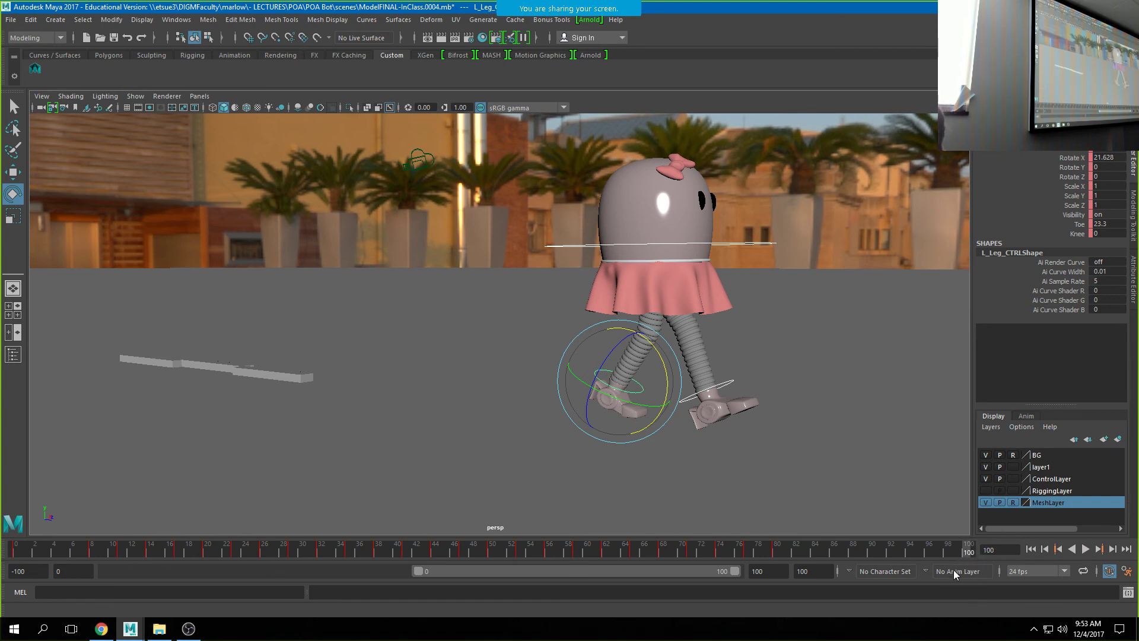
At frame 100, set the right leg control's Rotate X to 0 and lower the foot to the ground.
left_click(722, 383)
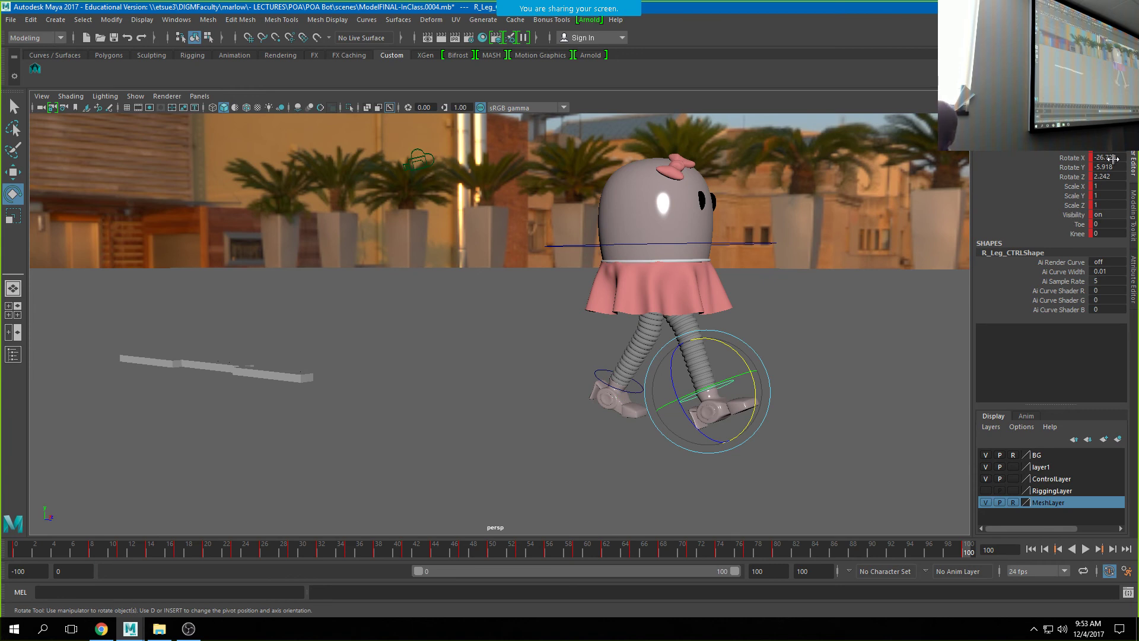
double_click(1109, 167)
double_click(1109, 157)
type("0")
key("Return")
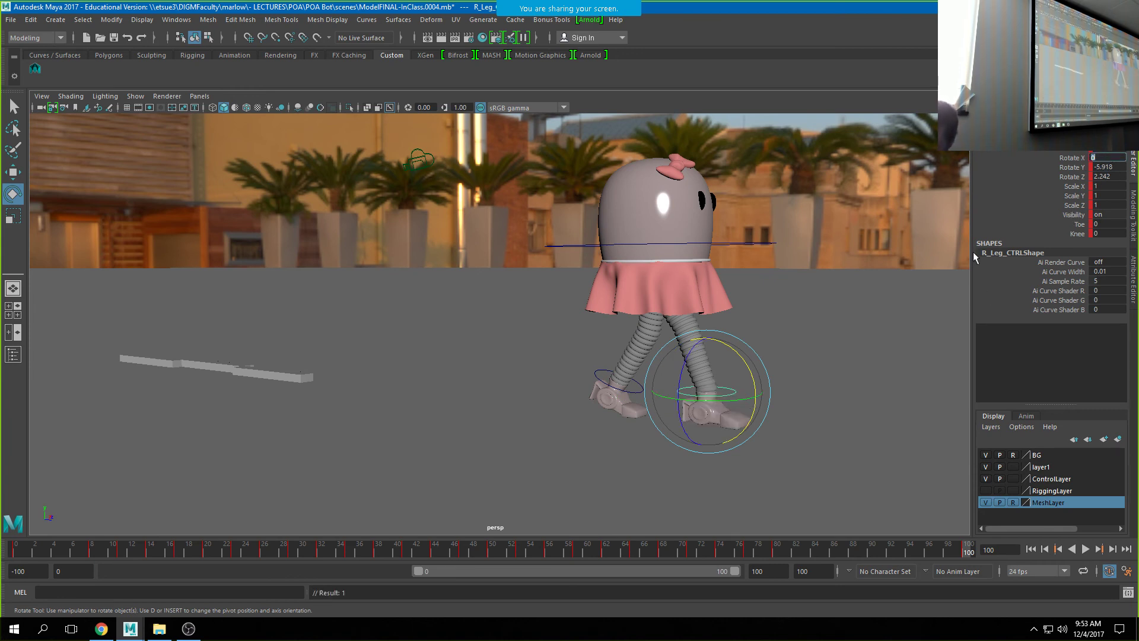
key("Return")
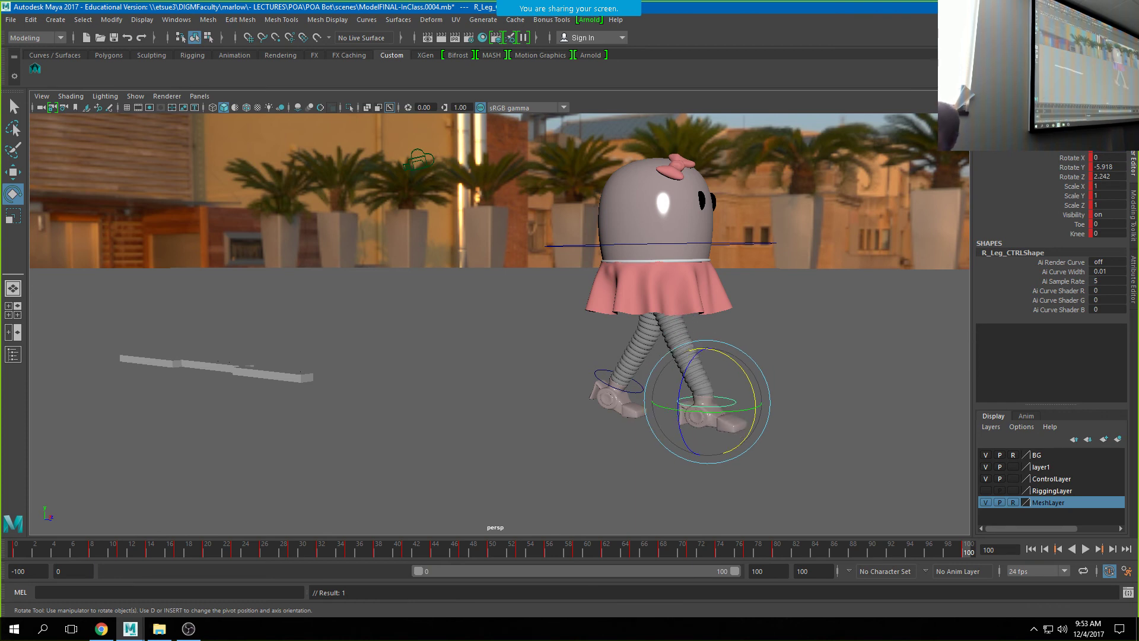
Move the hips control forward at frame 100 to carry the body over the right foot.
left_click(737, 248)
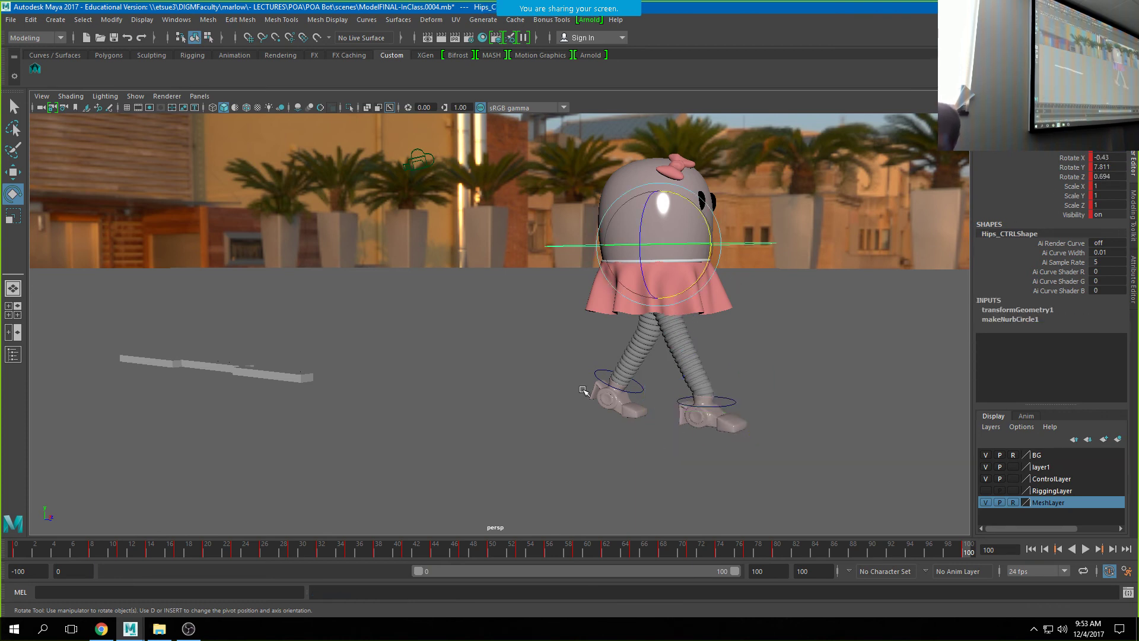
left_click_drag(582, 388, 623, 387, "alt")
key("w")
left_click_drag(762, 246, 831, 257)
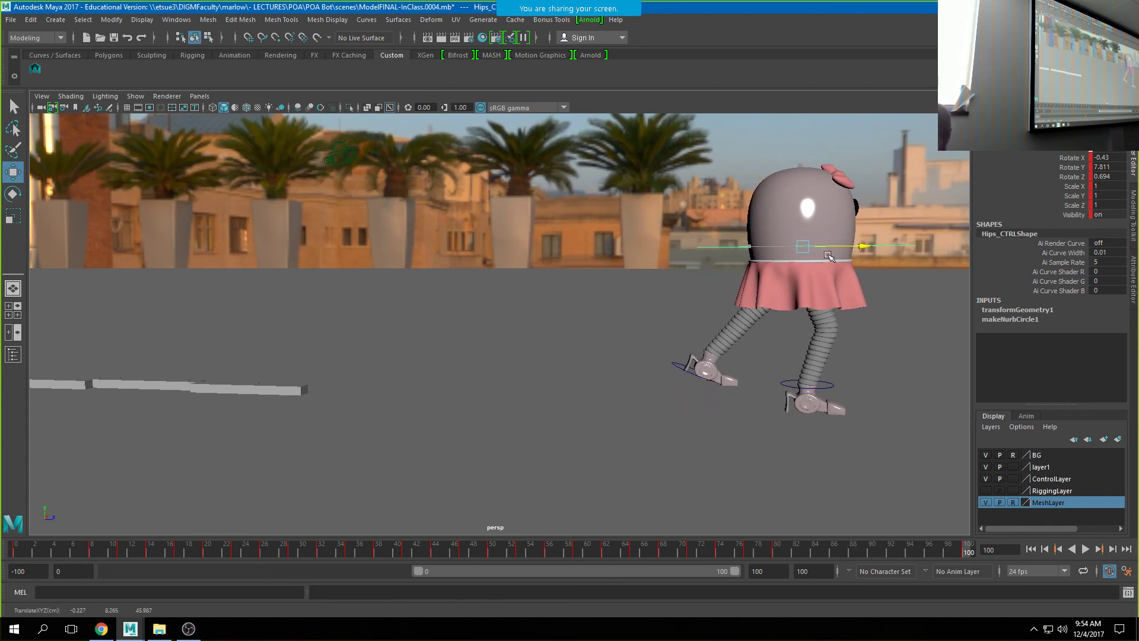
Move the right leg control slightly forward under the hips and key it at frame 100.
left_click(828, 389)
left_click_drag(845, 387, 859, 385)
key("s")
key("comma")
key("period")
Try to move the left leg control forward beside the right foot.
left_click(695, 375)
left_click_drag(695, 376, 799, 382)
key("ctrl+z")
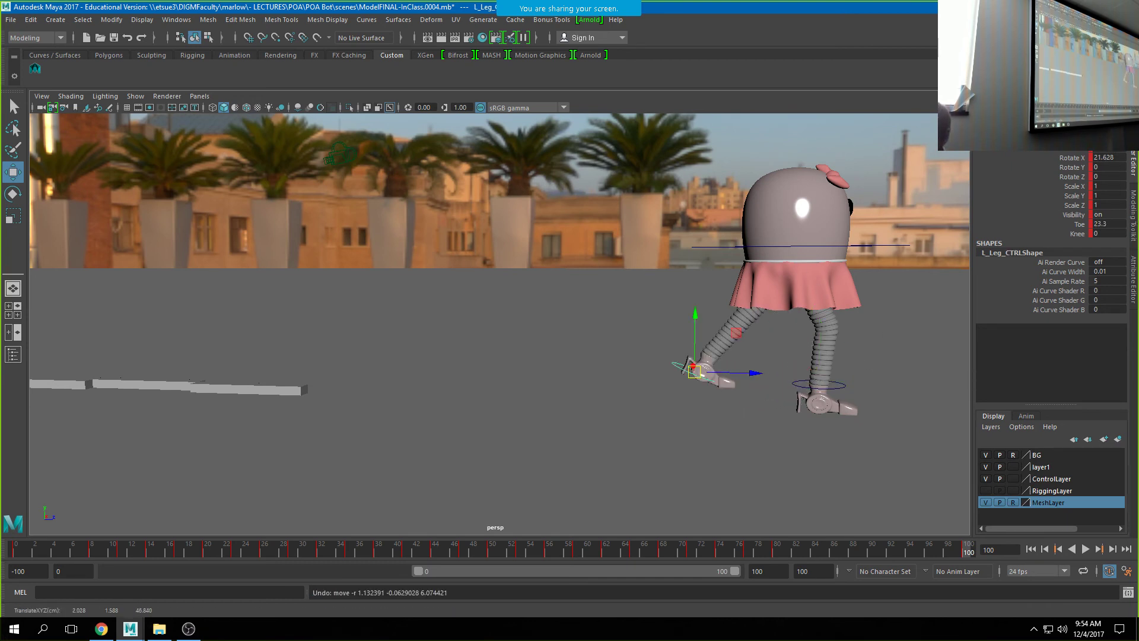
key("ctrl+z")
Set the left leg control's Rotate X and Toe to 0, and move the foot forward beside the right one.
left_click(1118, 161)
type("0")
key("Return")
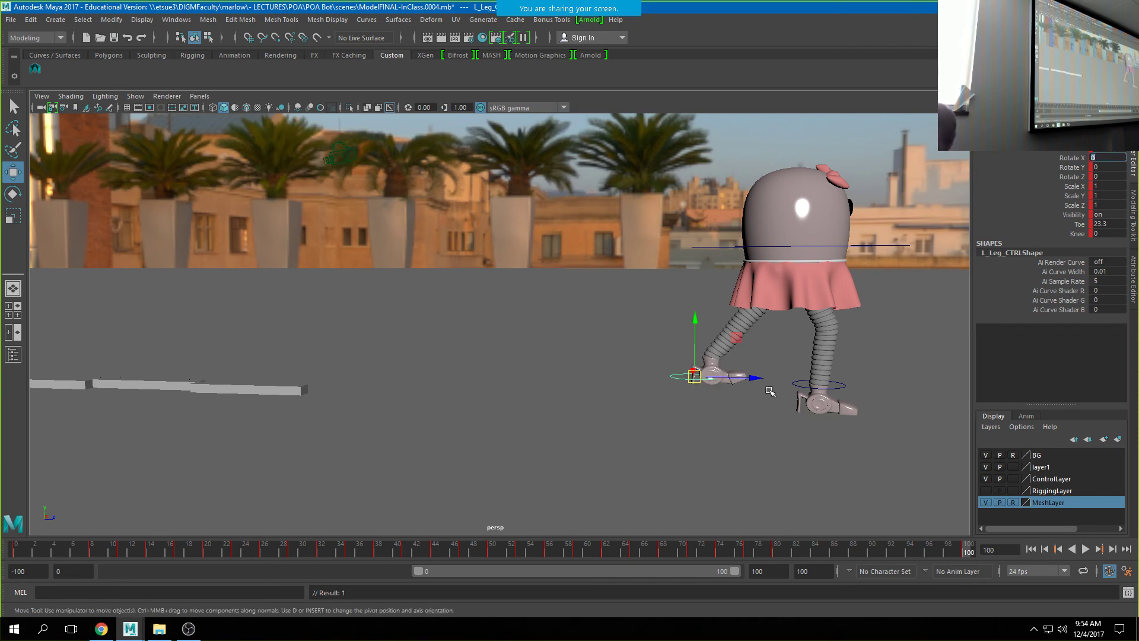
left_click_drag(753, 377, 785, 389)
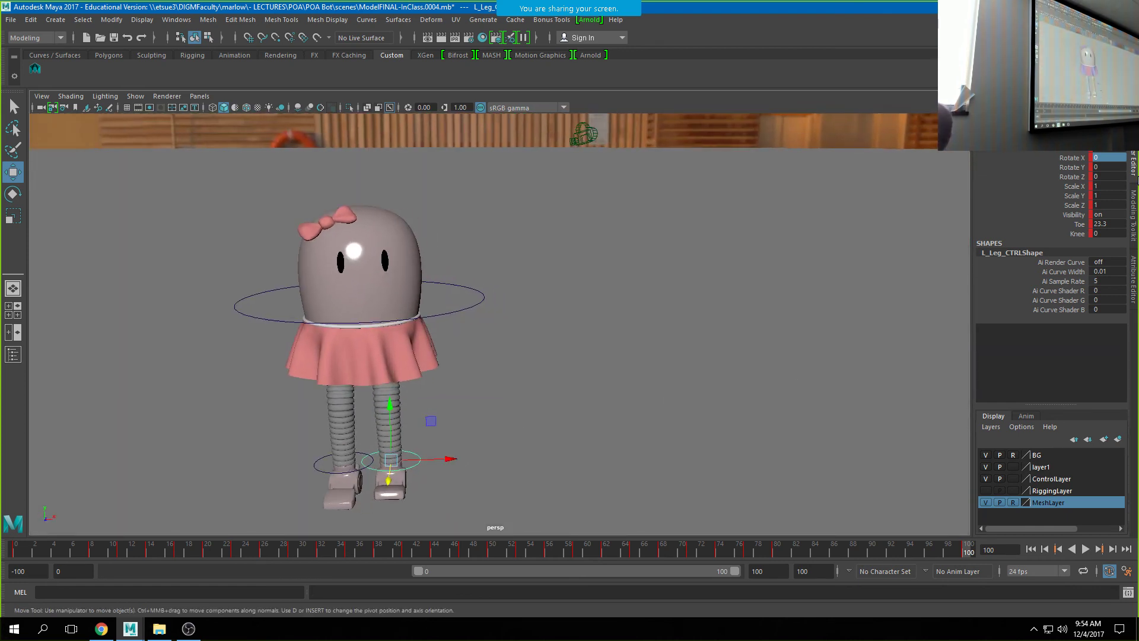
double_click(1117, 223)
type("0")
key("Return")
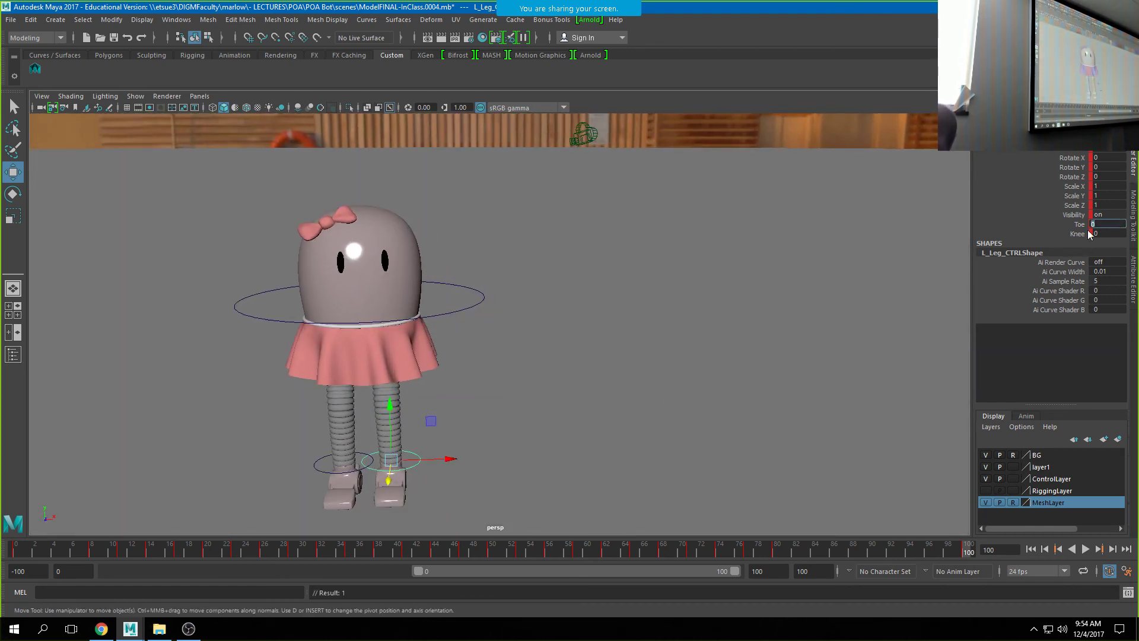
Turn the left foot outward to a Rotate Y of 22.837 and set its Knee to -20.8.
left_click(740, 415)
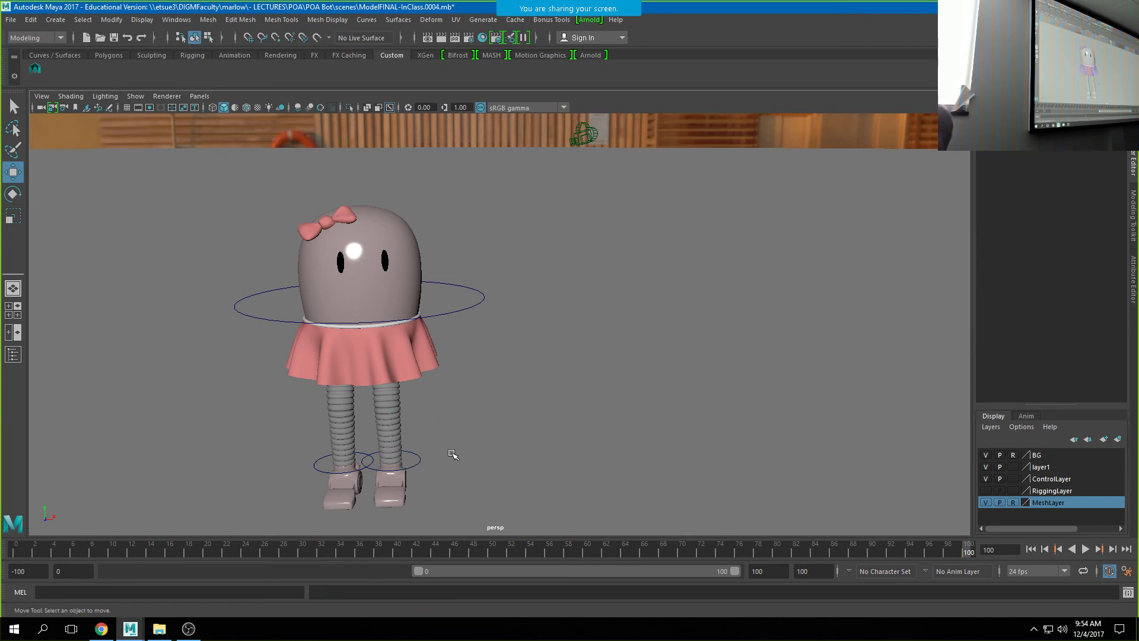
left_click(418, 463)
key("e")
left_click_drag(397, 479, 424, 476)
left_click(1077, 233)
middle_click_drag(542, 422, 428, 353)
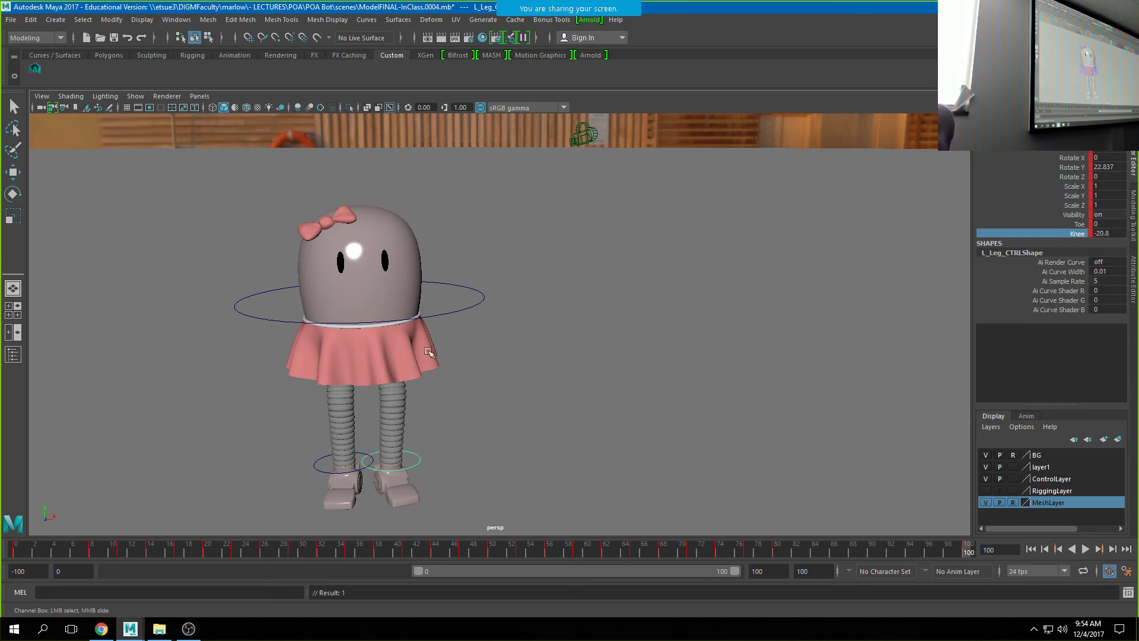
Move the hips control over the feet at frame 100.
left_click(421, 316)
left_click_drag(610, 331, 397, 375, "alt")
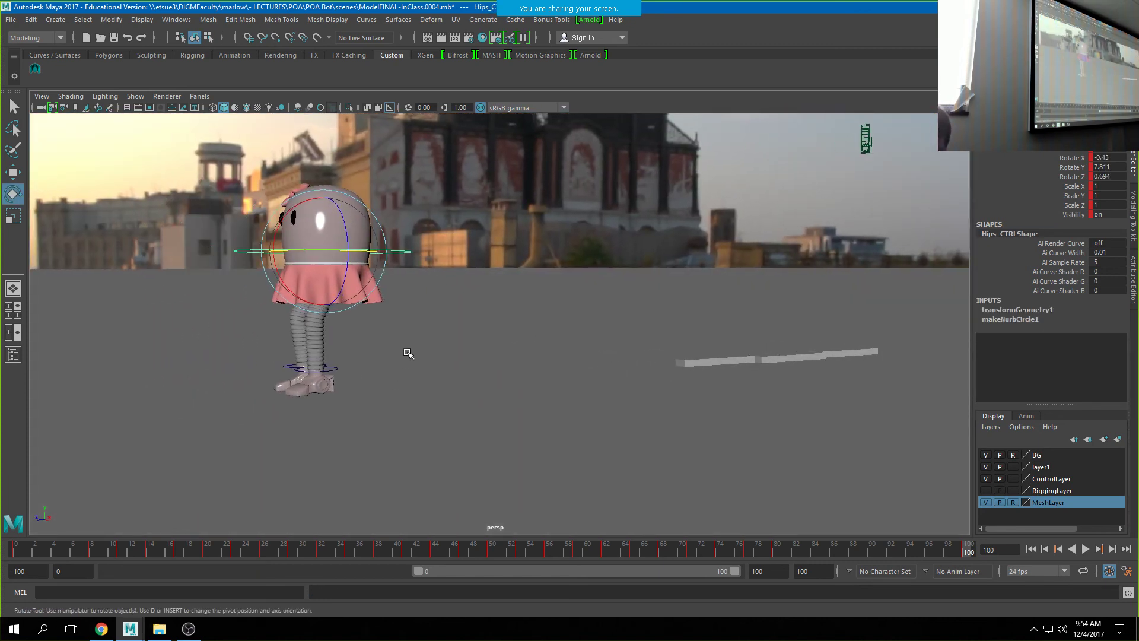
key("w")
left_click_drag(274, 251, 419, 286)
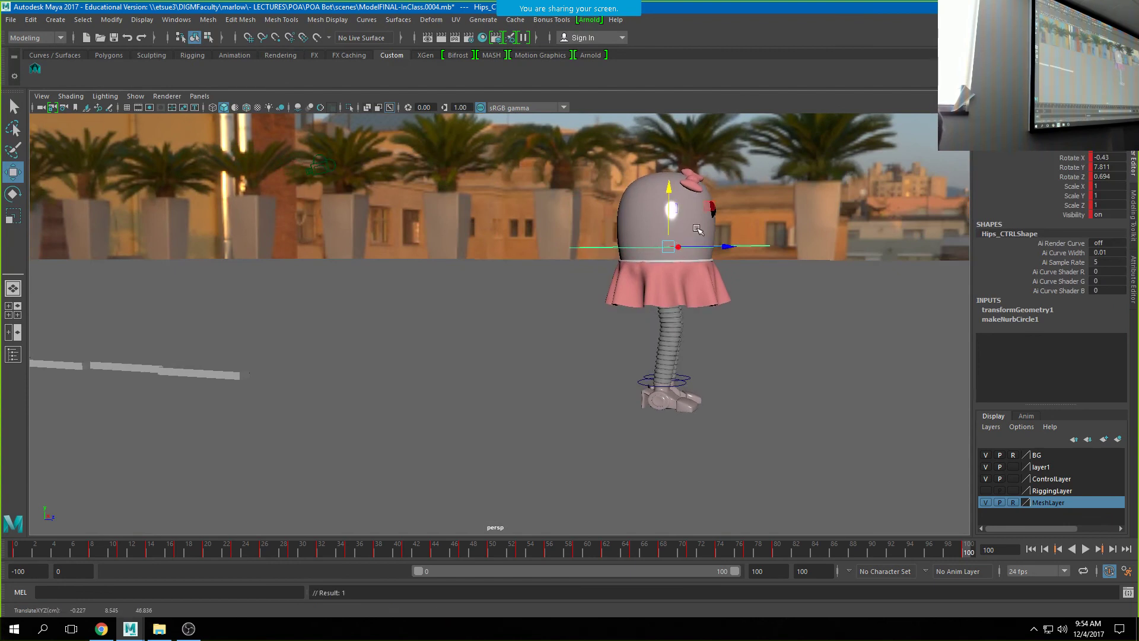
Tilt the hips to a Rotate X of -4.323 and key all the controls at frame 100.
key("e")
left_click_drag(719, 242, 721, 254)
left_click_drag(774, 312, 498, 348, "alt")
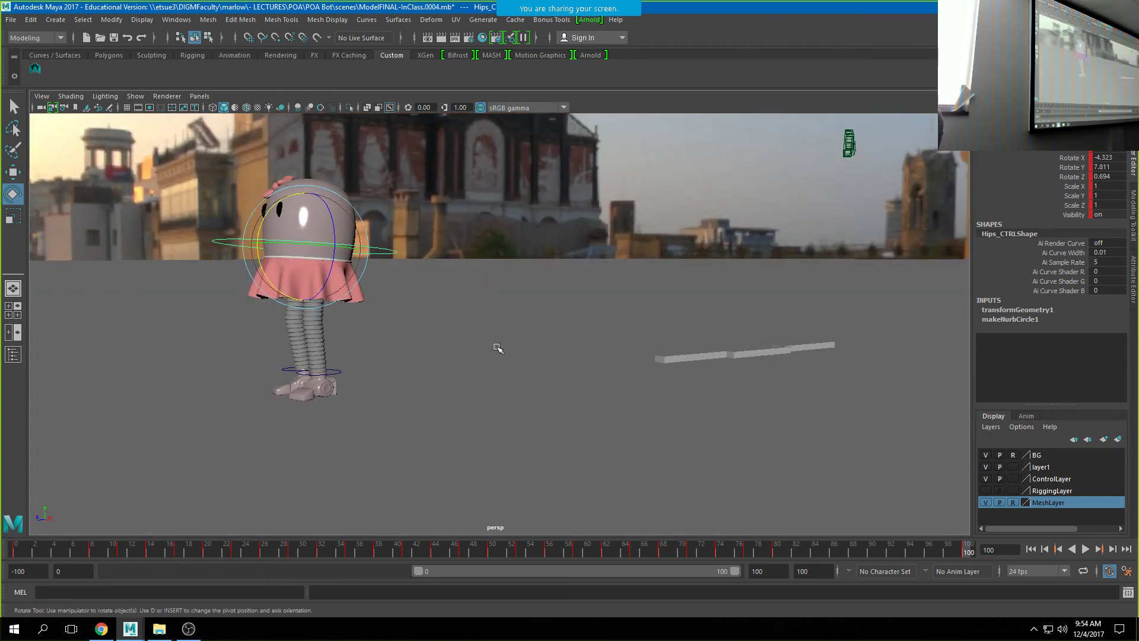
left_click_drag(500, 395, 560, 404, "alt")
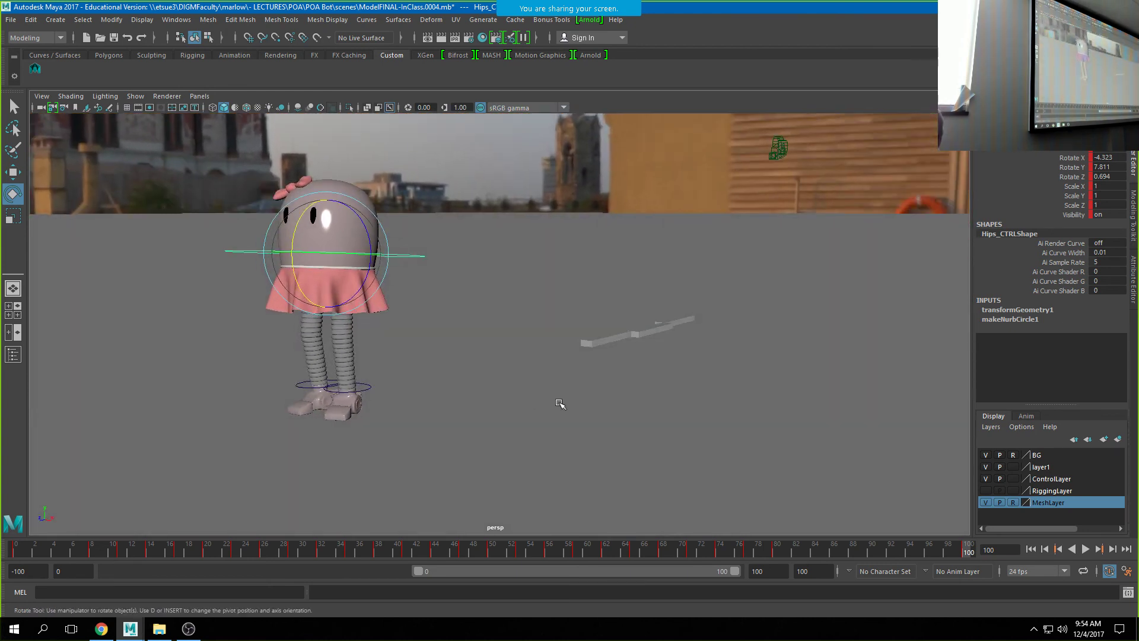
left_click(35, 70)
Play and scrub the walk through its final frames to check the transition into the standing stop.
key("alt+v")
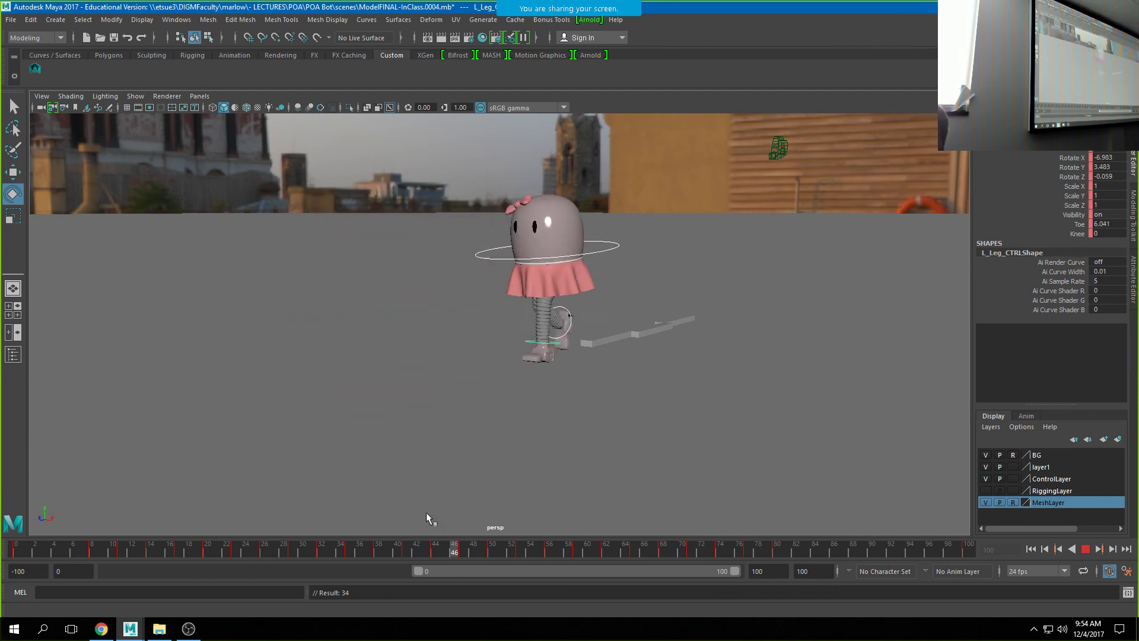
left_click(1086, 551)
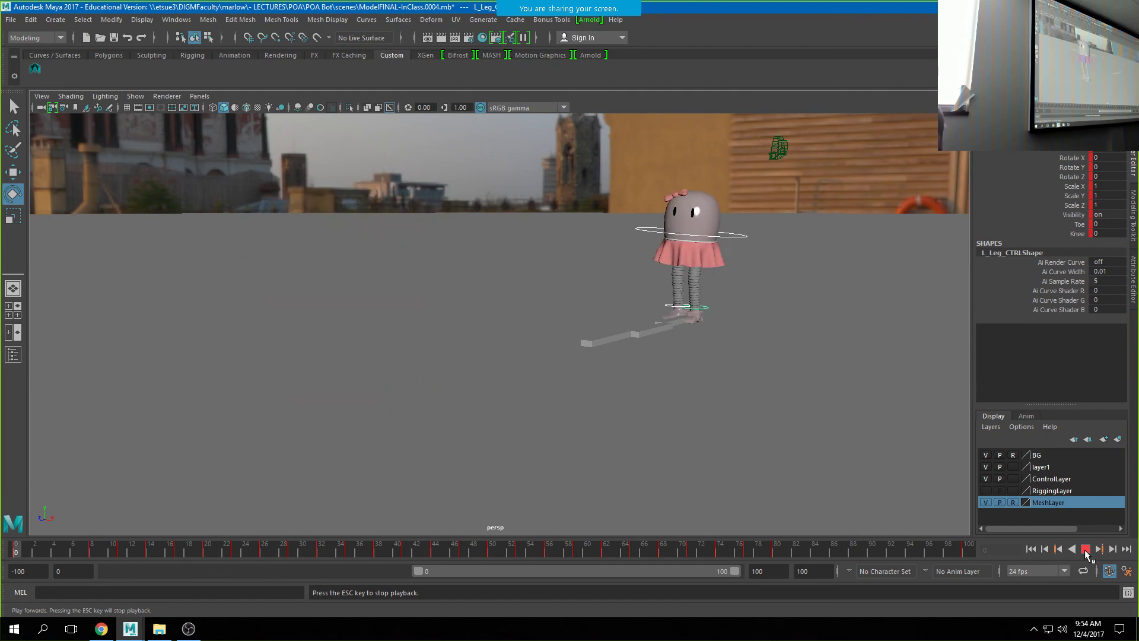
key("Escape")
key("alt+v")
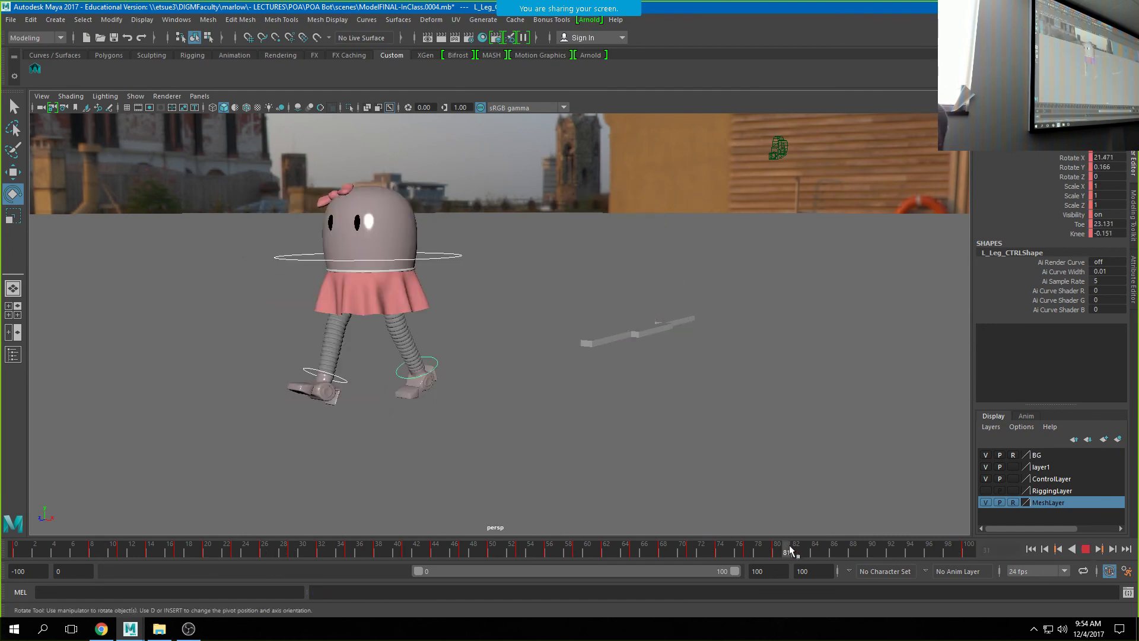
left_click_drag(966, 551, 953, 550)
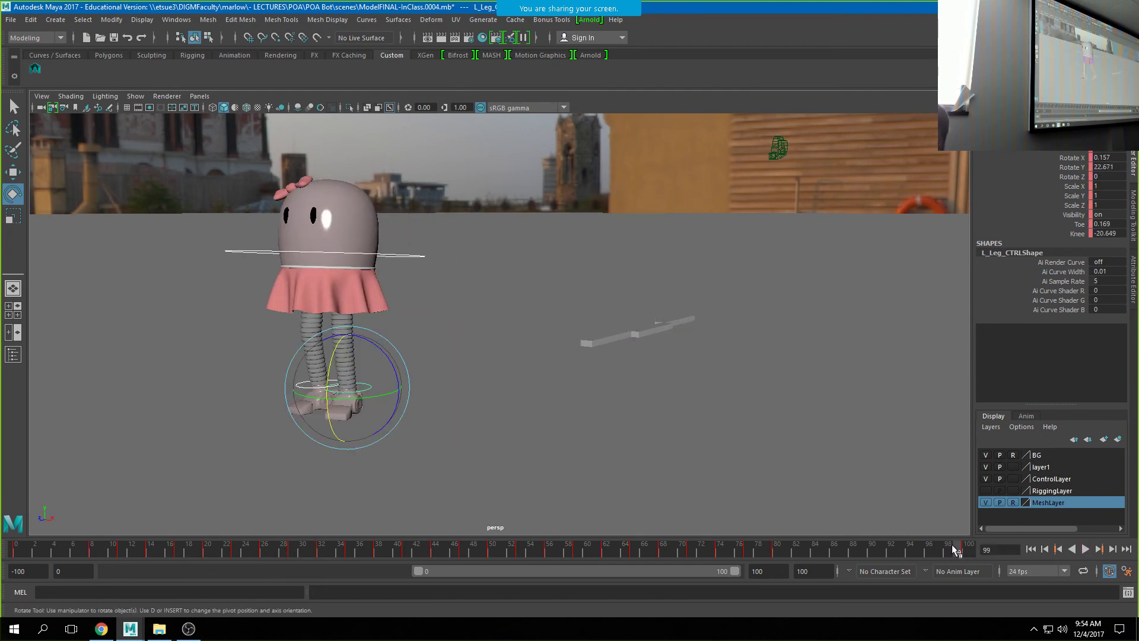
Scrub between the last step and the stop, and key all the controls at frame 86.
left_click(784, 551)
key("alt+v")
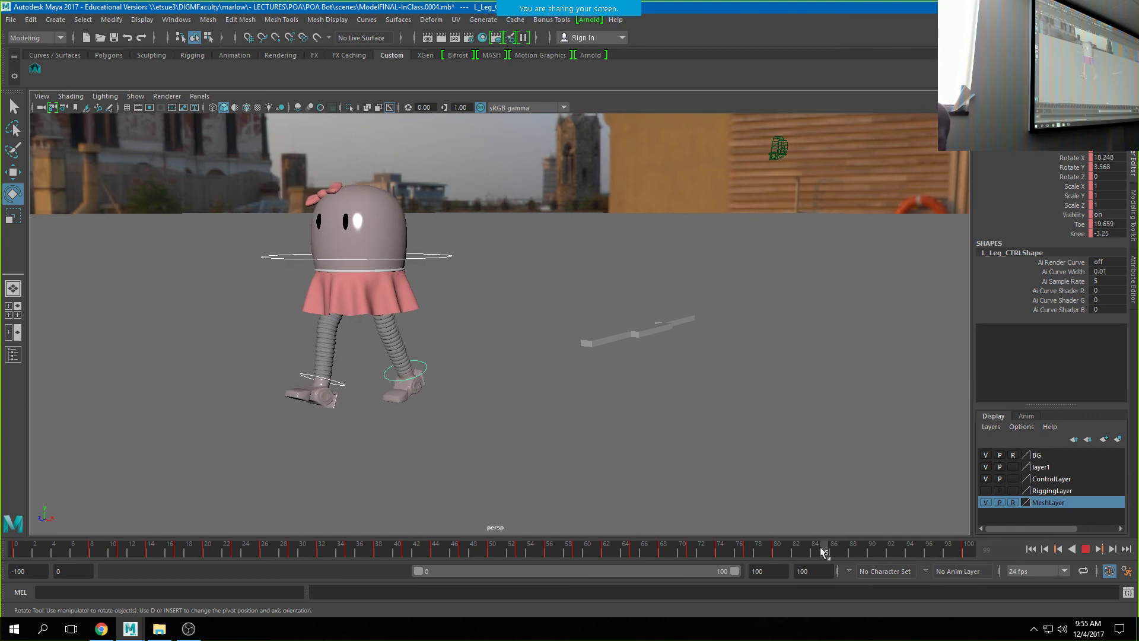
key("alt+v")
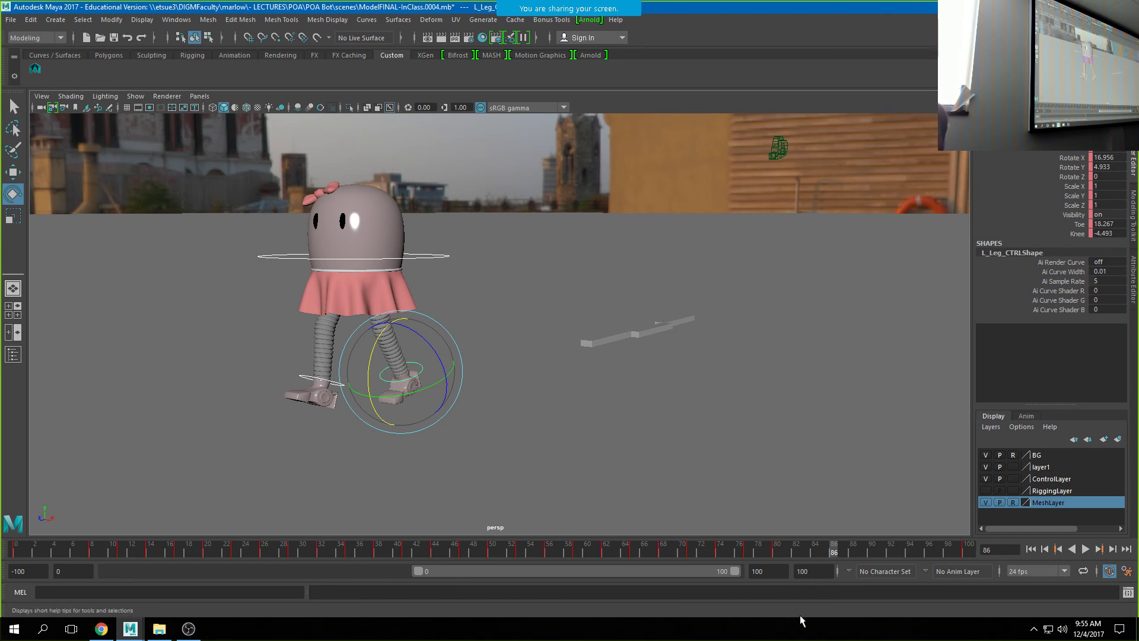
left_click(780, 551)
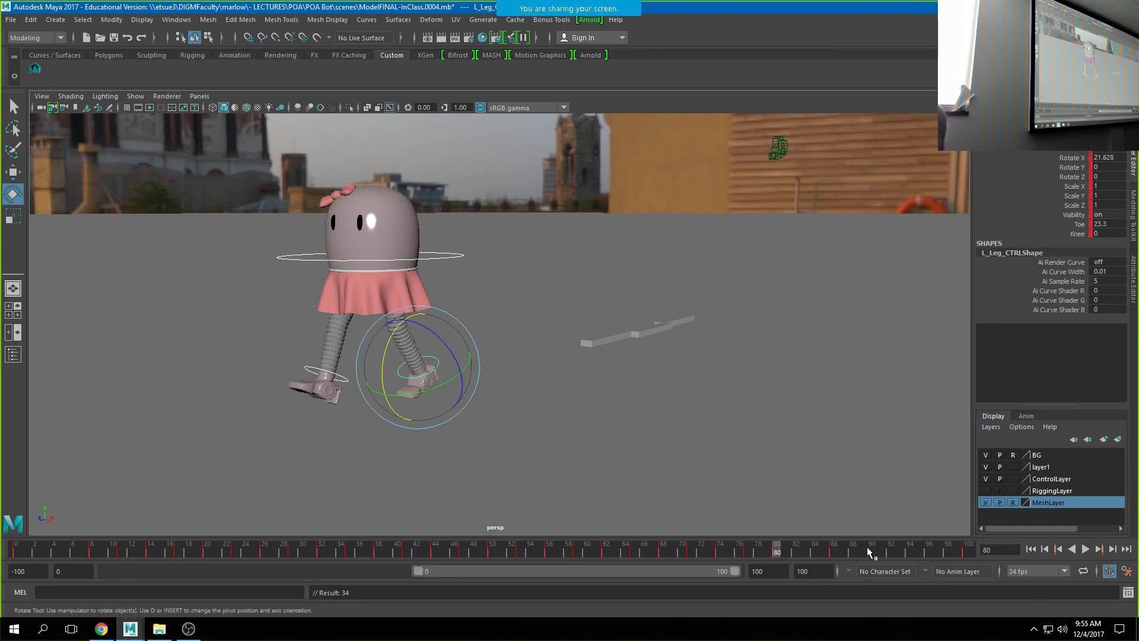
Copy the right leg control's flat standing pose from frame 100 to frame 86 and key it.
left_click(324, 371)
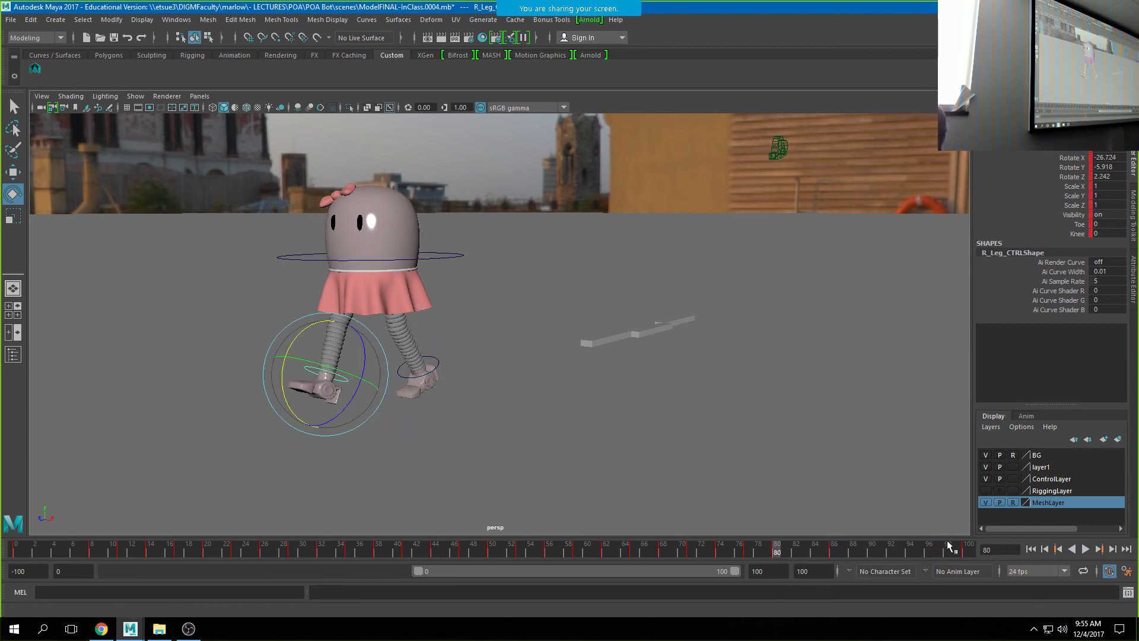
left_click(968, 551)
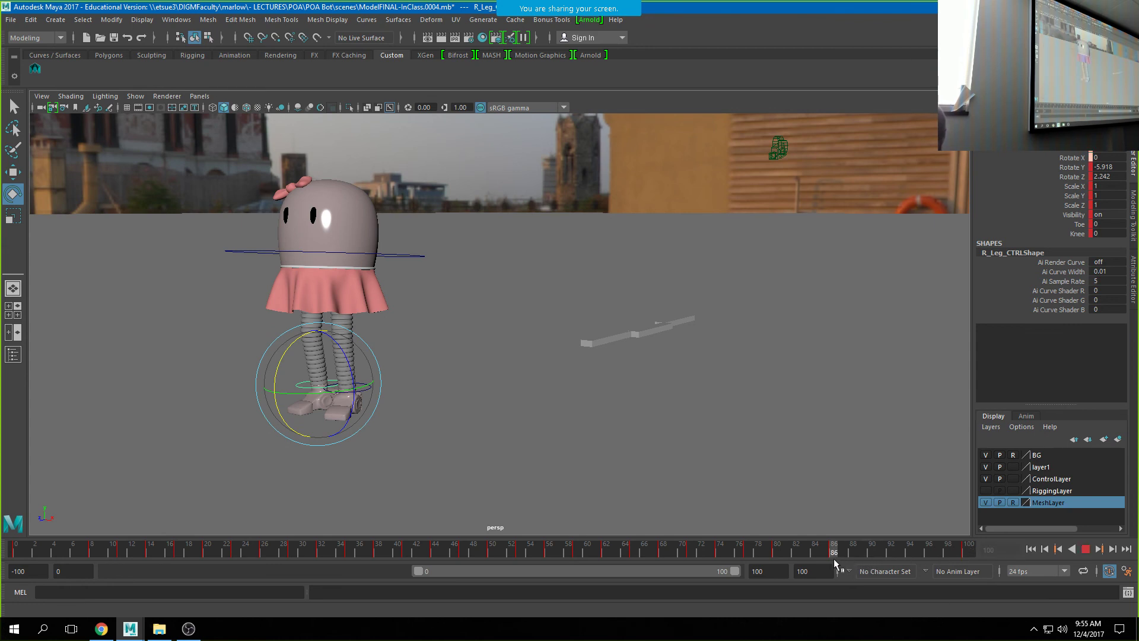
key("alt+v")
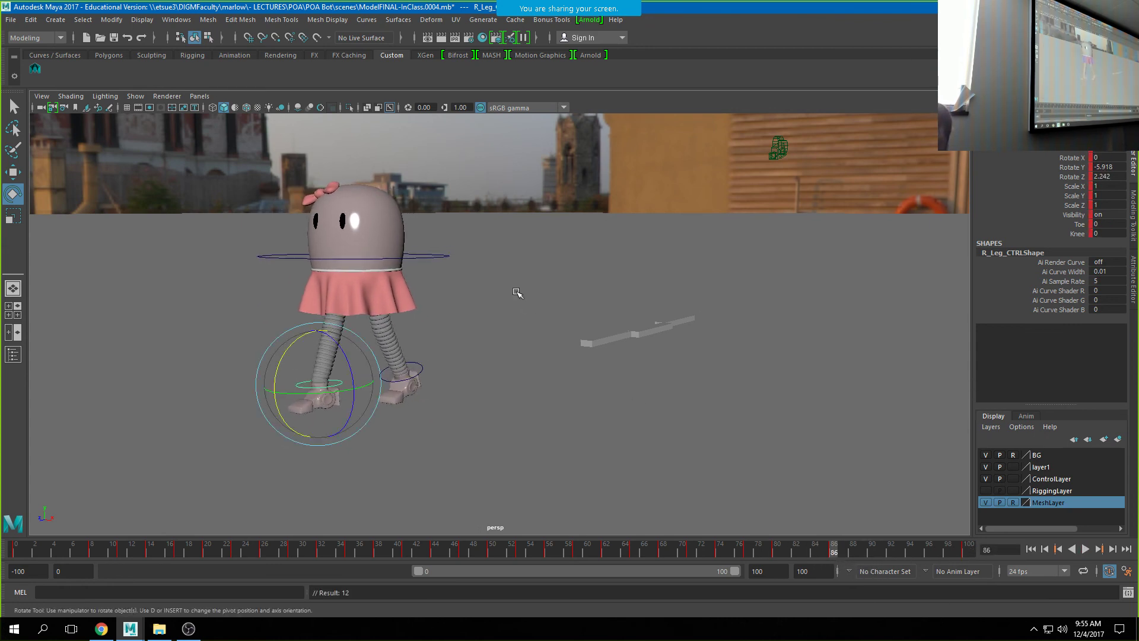
Move the hips control forward over the planted right foot at frame 86.
left_click(405, 259)
left_click_drag(405, 260, 743, 325, "alt")
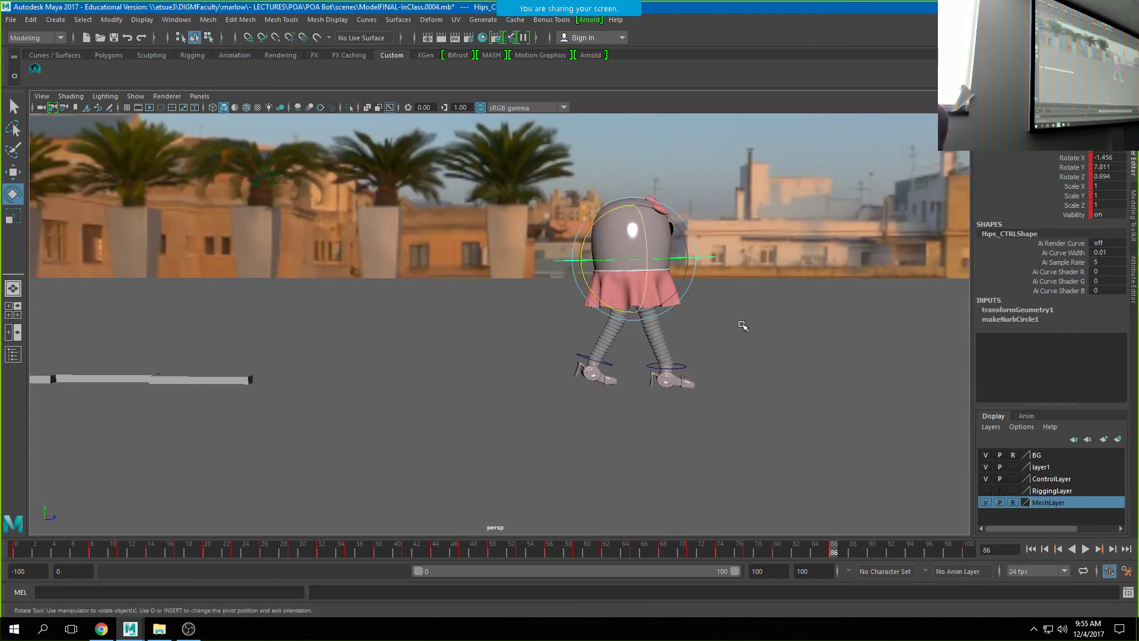
left_click_drag(633, 257, 658, 256)
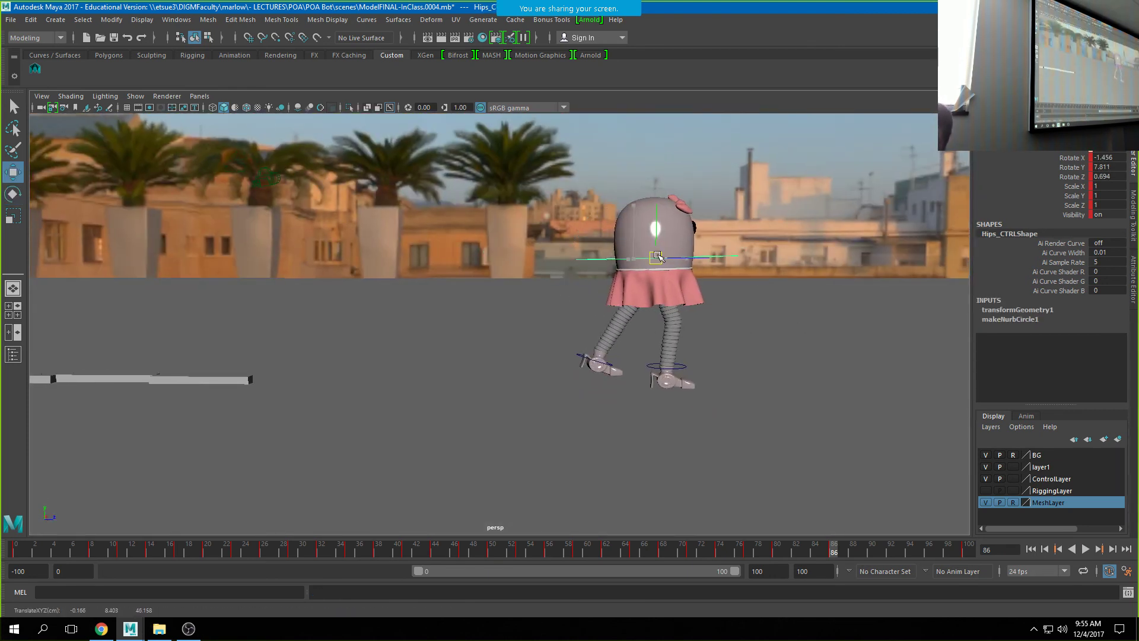
At frame 86, pose the left leg trailing with Rotate X 26.418 and set its Toe and Knee to 0.
left_click(595, 360)
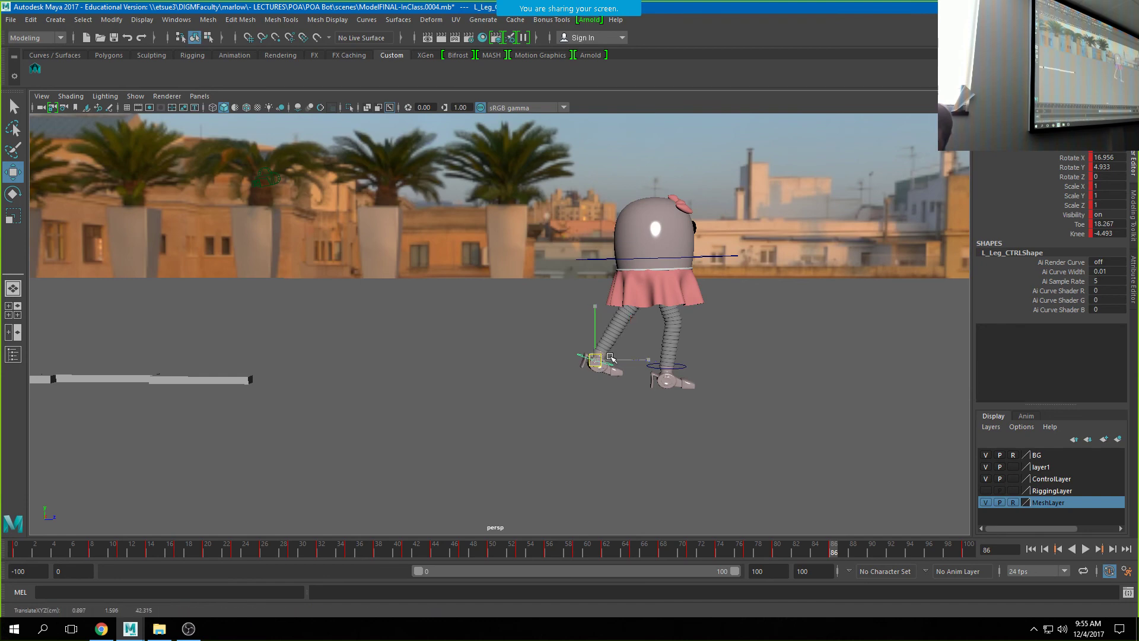
left_click_drag(570, 367, 535, 372, "alt")
key("e")
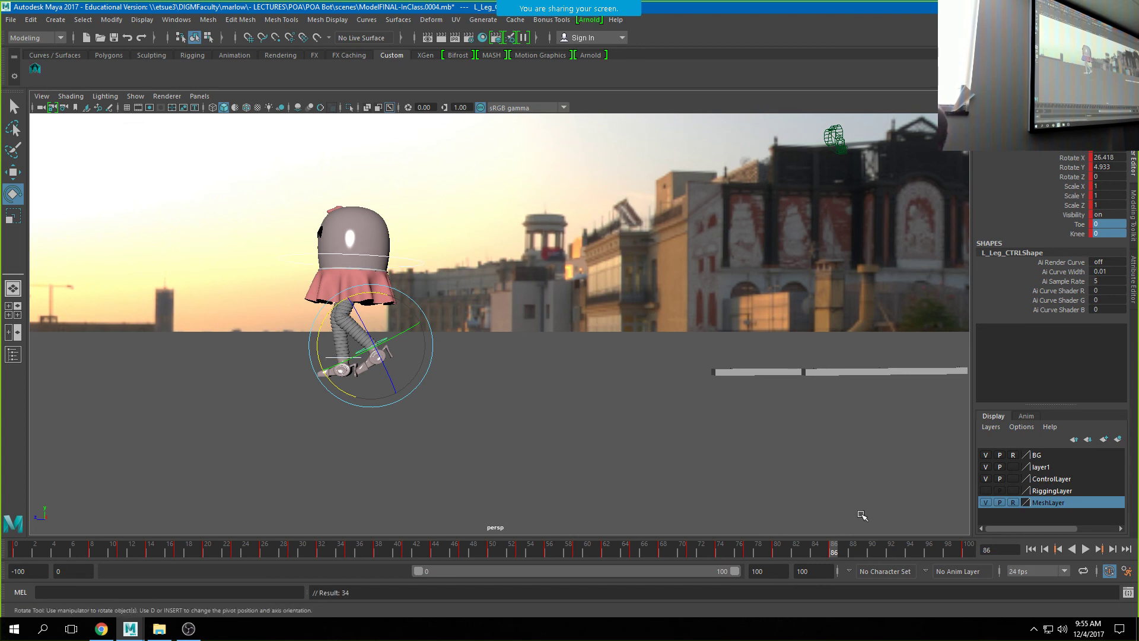
Copy the left leg's standing pose from frame 100 to frame 92 and key it.
left_click(907, 554)
mouse_move(909, 553)
left_mouse_down()
mouse_move(873, 555)
mouse_move(922, 553)
left_mouse_up()
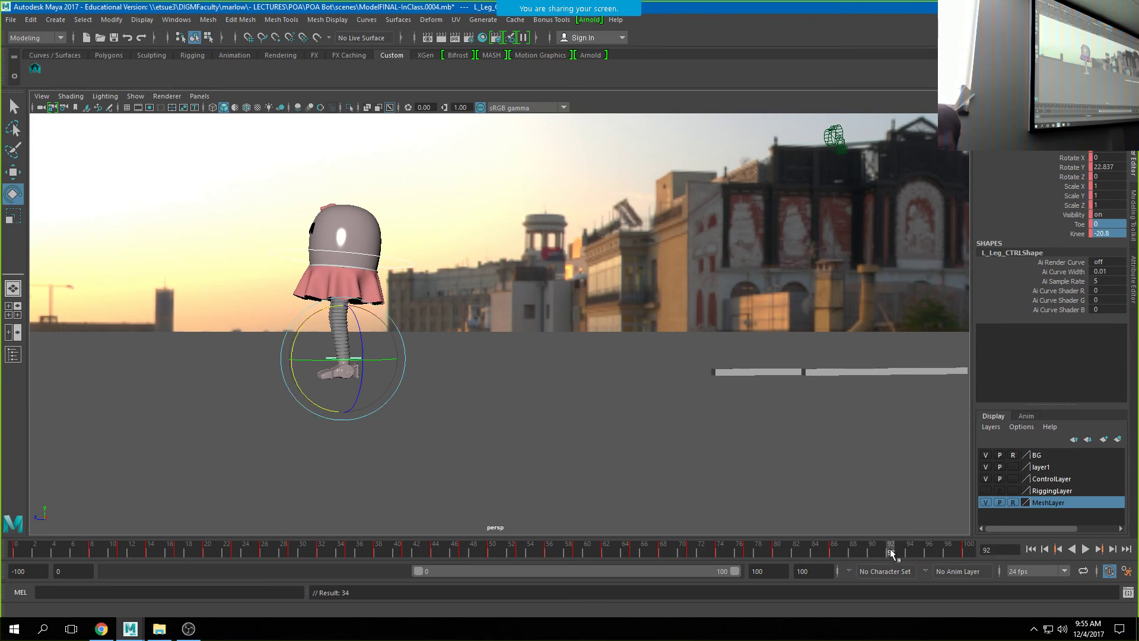
key("alt+v")
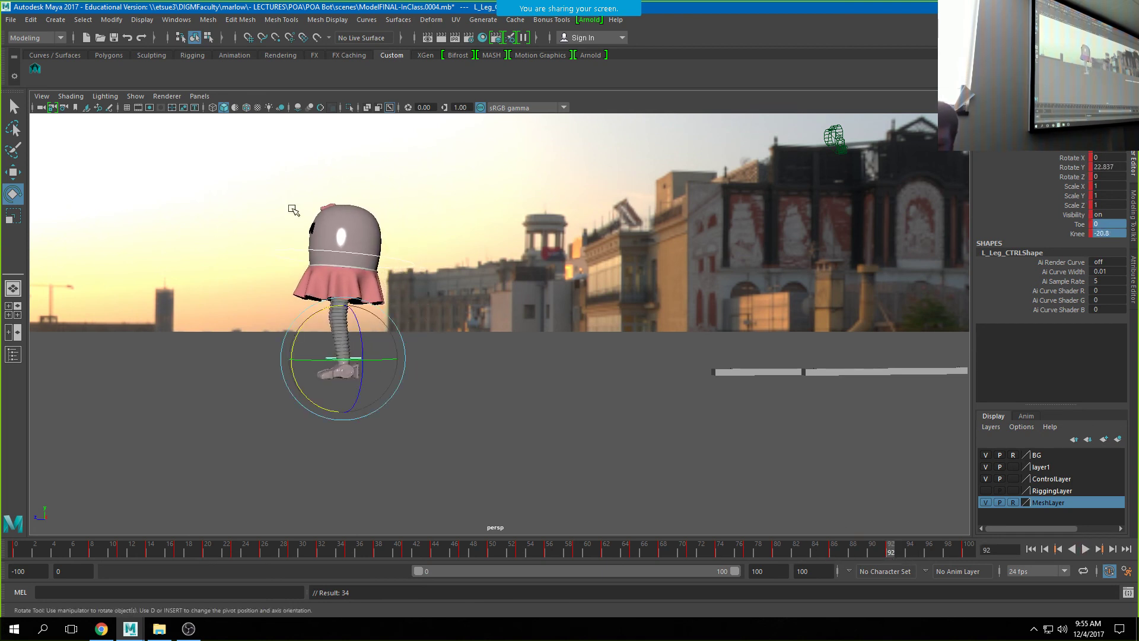
Tilt the hips to a Rotate X of 4.809 at frame 92, key it, and scrub the stop to check the motion.
left_click(359, 253)
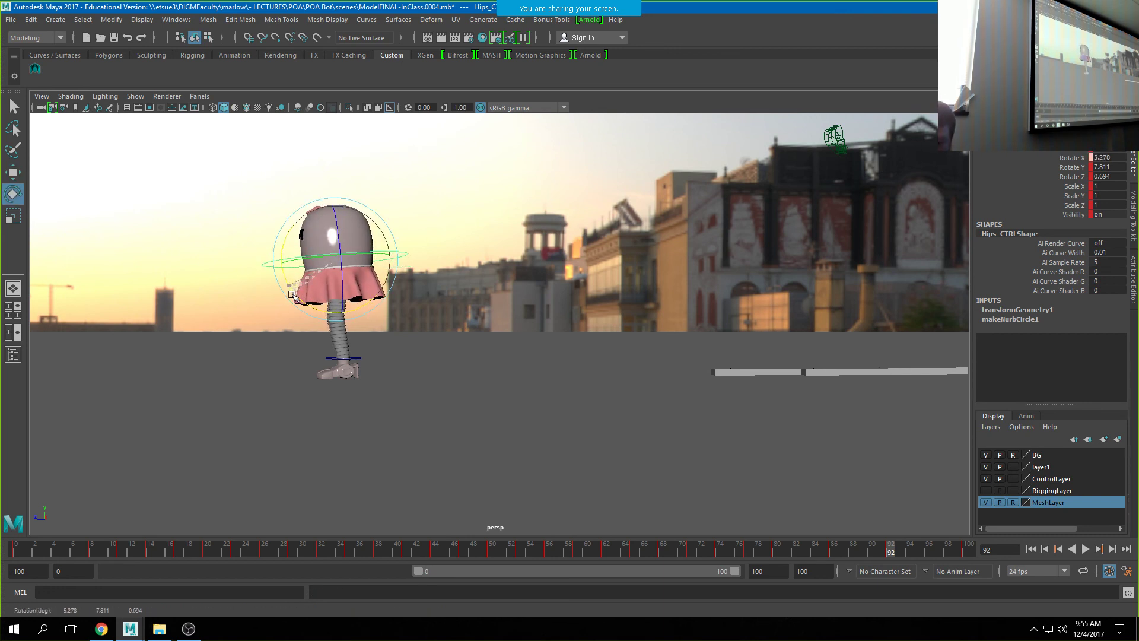
key("alt+v")
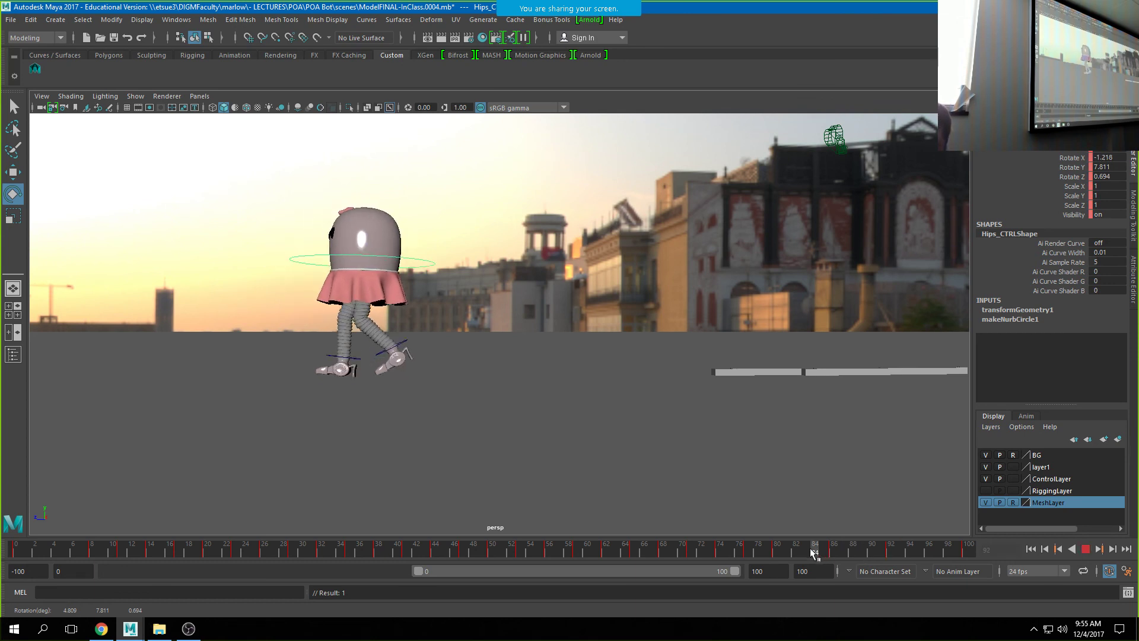
left_click_drag(848, 539, 874, 538)
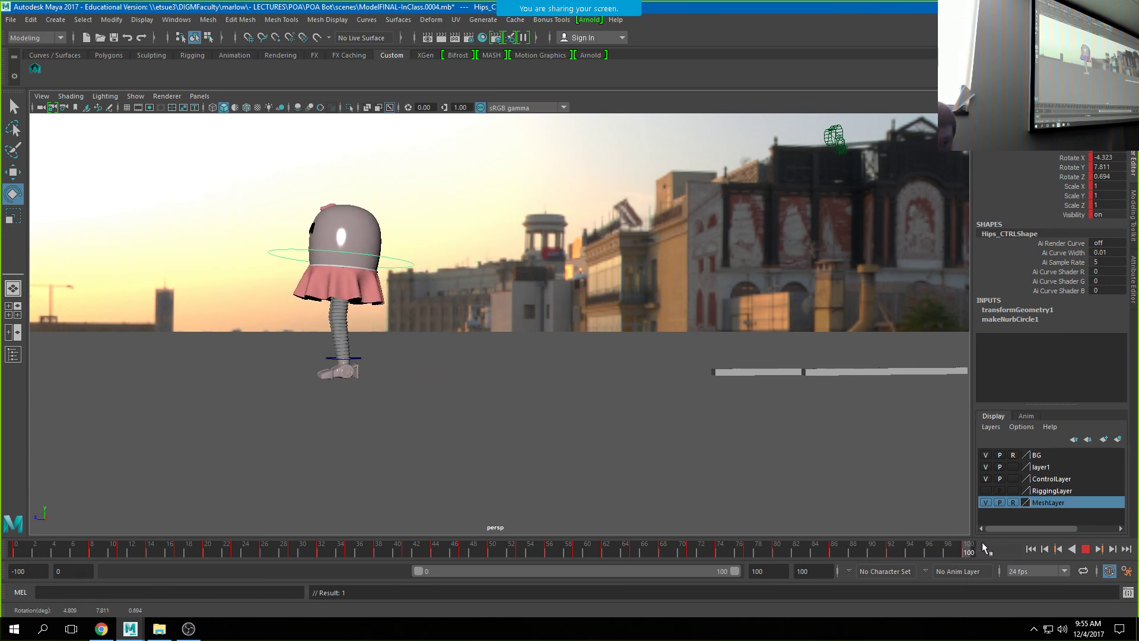
Switch to the animation workspace with the Graph Editor, stop the playback and go to frame 12.
left_click_drag(496, 343, 415, 383, "alt")
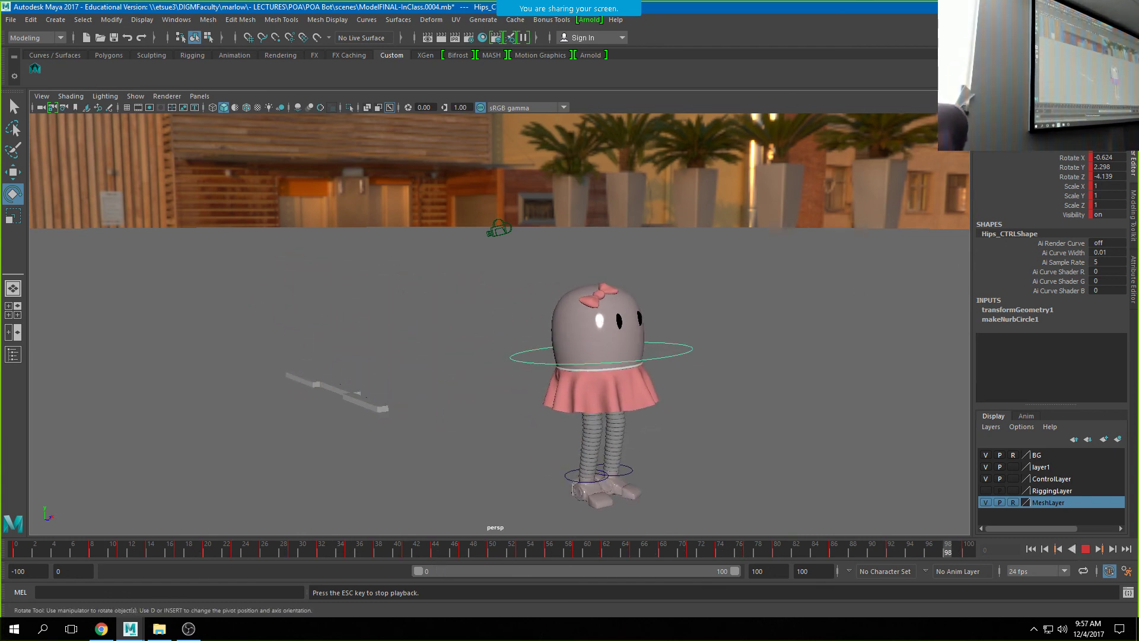
left_click_drag(262, 349, 490, 442, "alt")
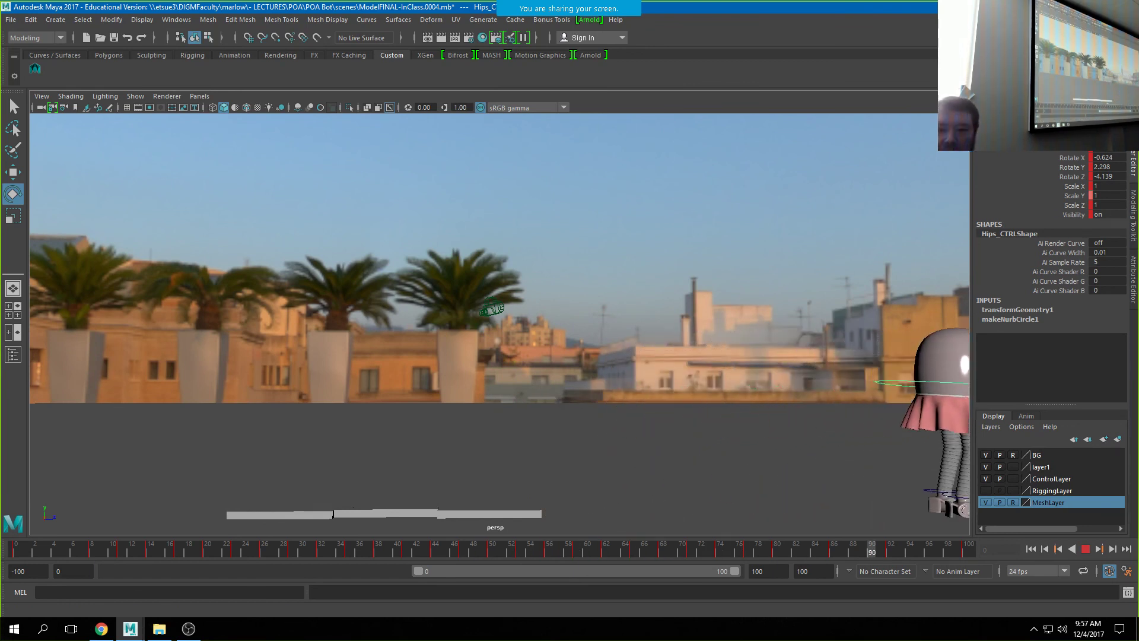
left_click(1086, 20)
left_click(1036, 146)
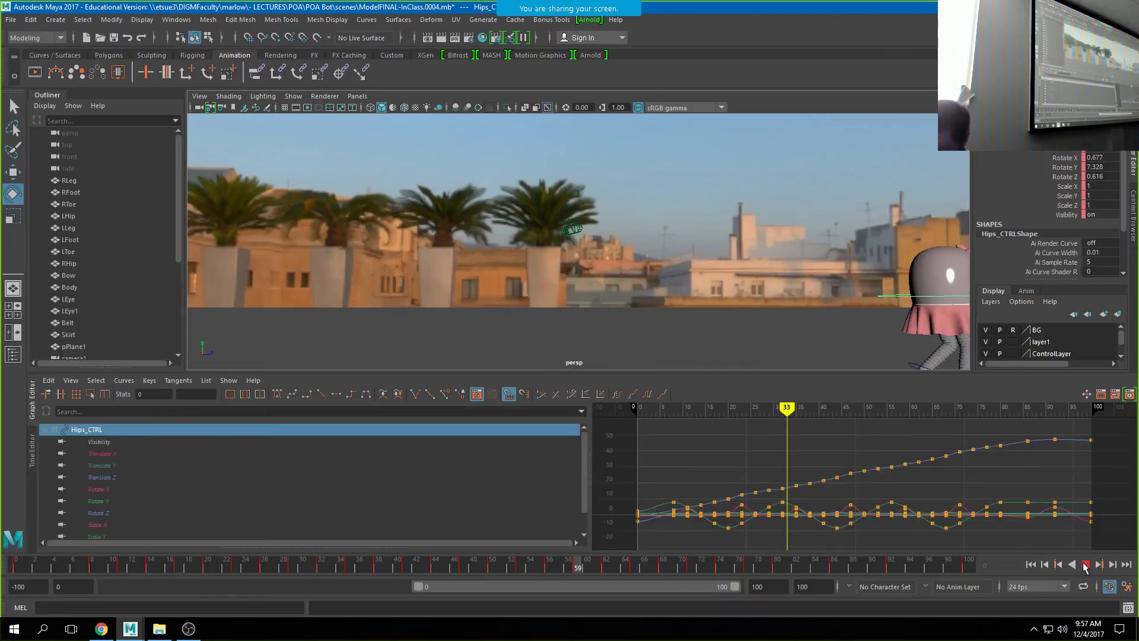
left_click(1086, 567)
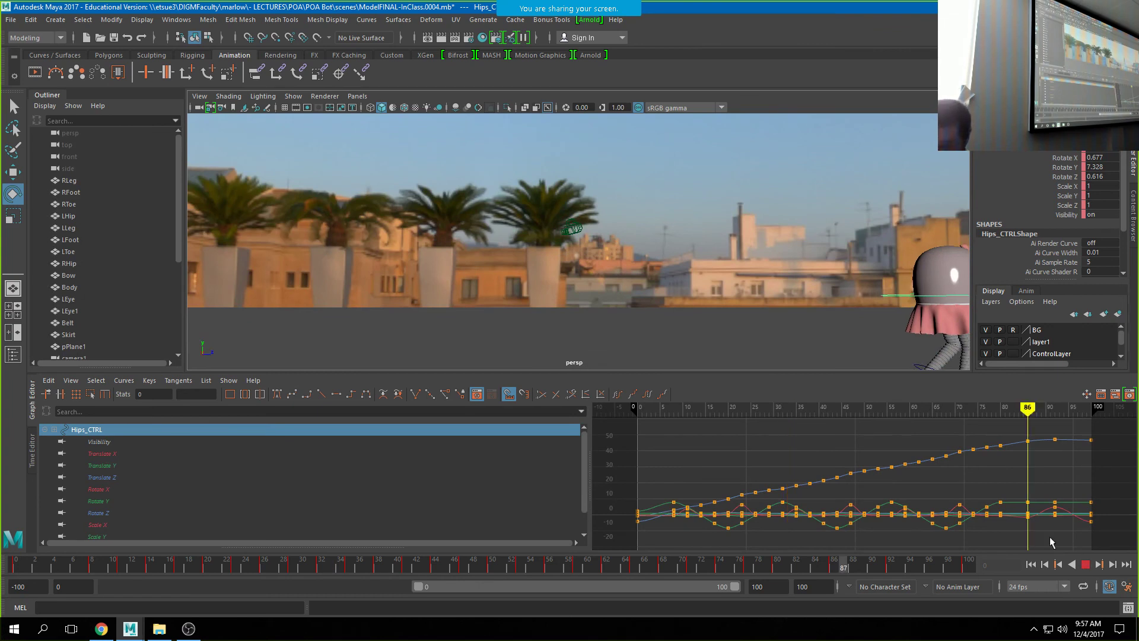
left_click_drag(277, 563, 131, 564)
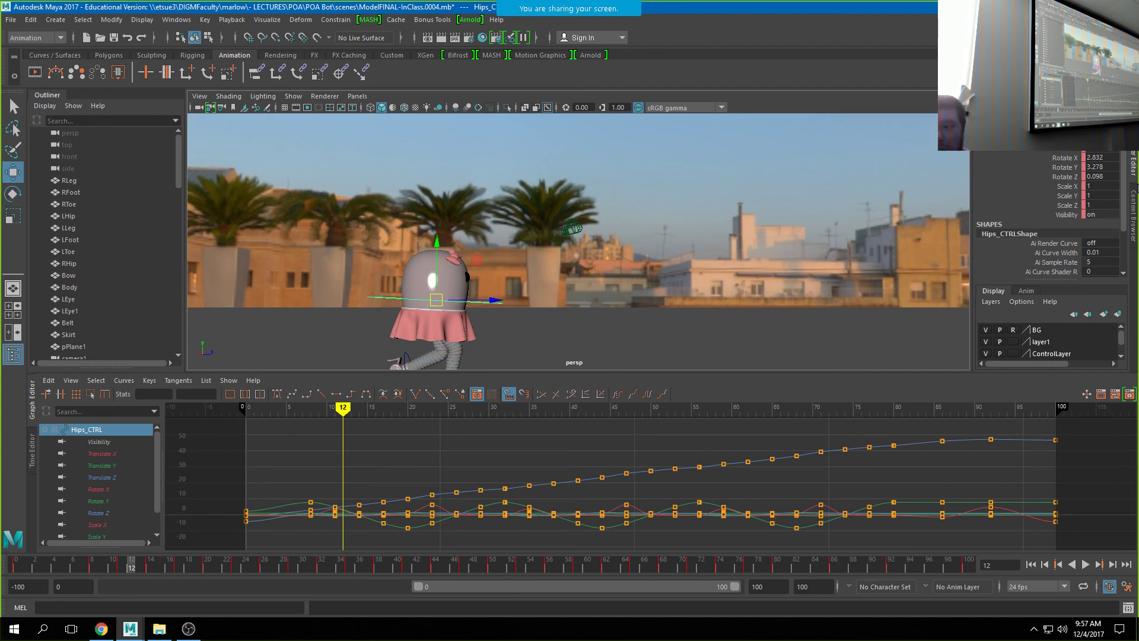
Isolate the hips' Translate Z curve in the Graph Editor and adjust its frame 23 key to 12.458.
left_click(113, 477)
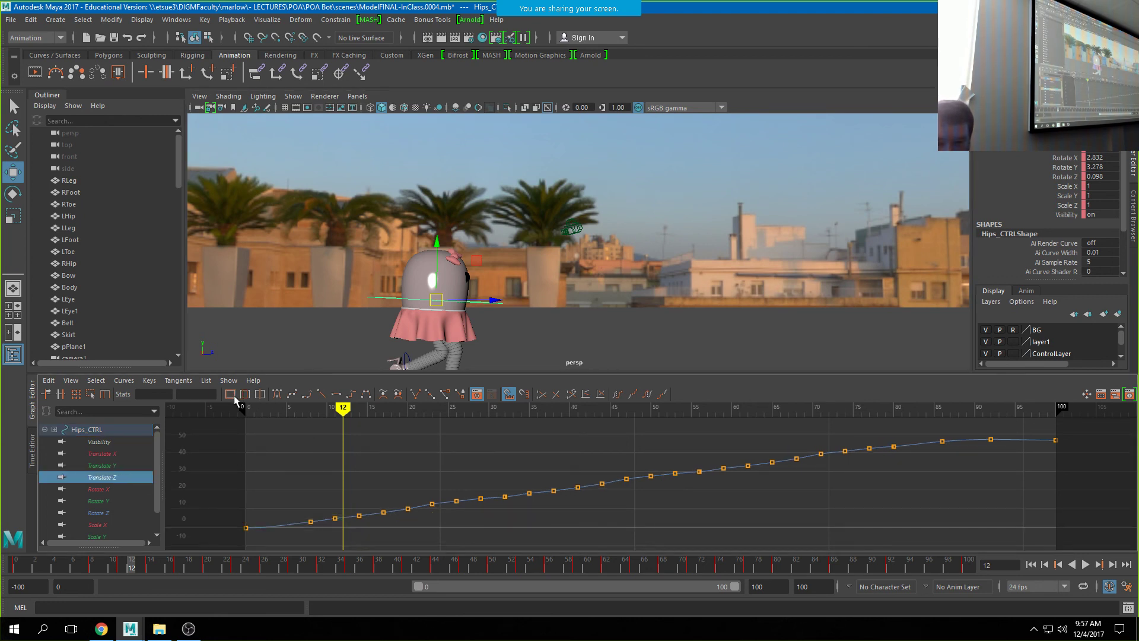
left_click_drag(343, 408, 432, 414)
right_click_drag(537, 506, 536, 442, "alt+shift")
middle_click_drag(526, 505, 592, 413, "alt")
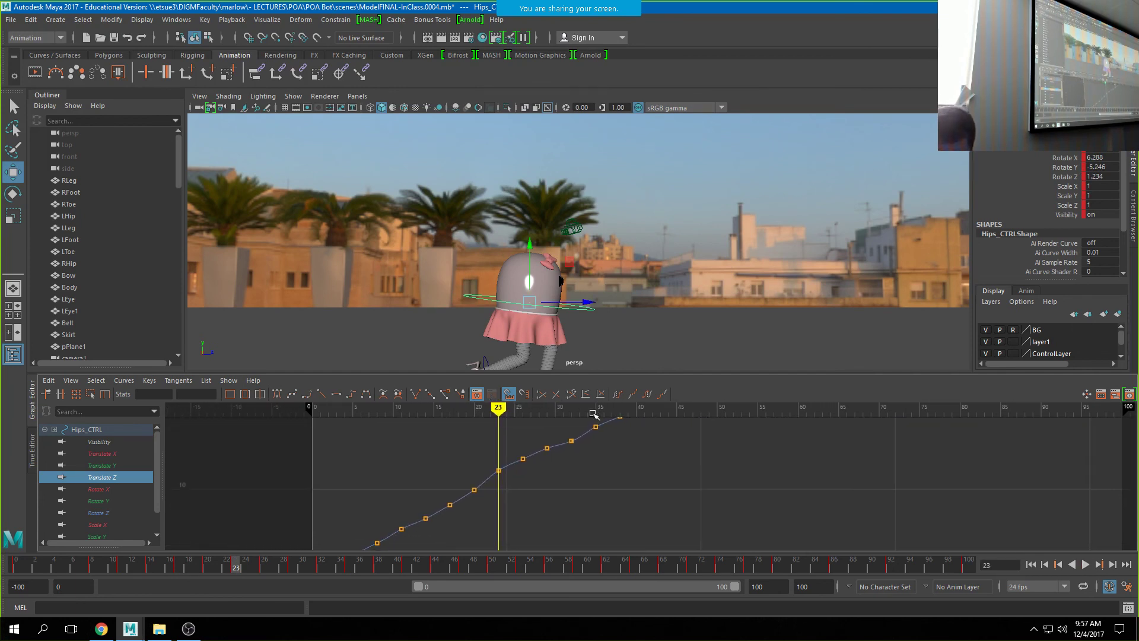
right_click_drag(663, 467, 653, 468, "alt")
right_click_drag(575, 476, 585, 480, "alt")
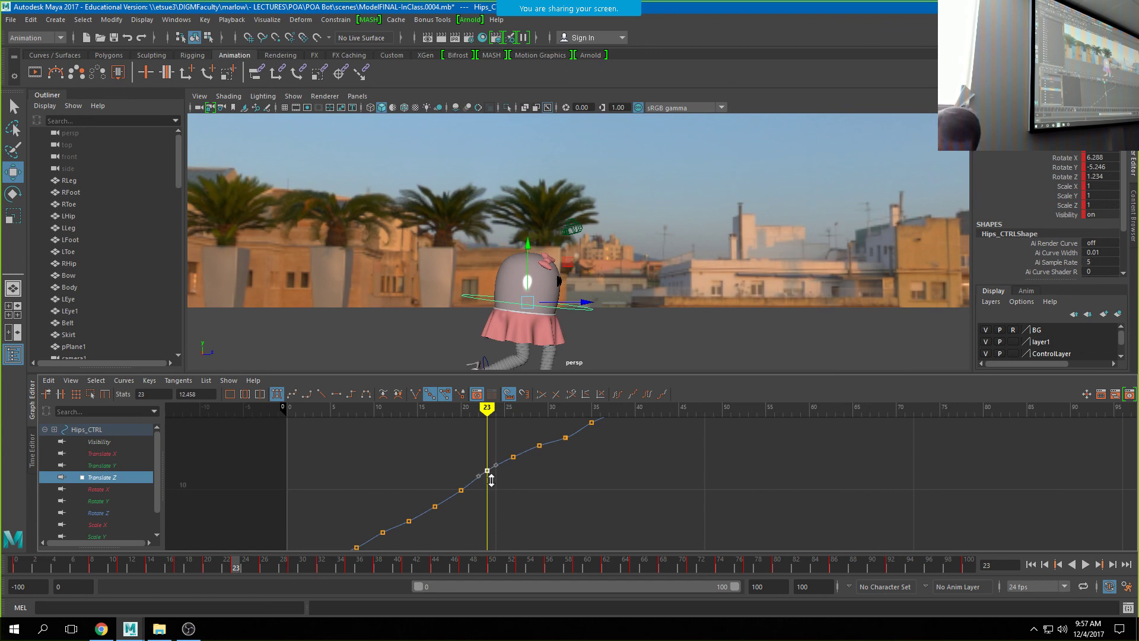
Even out the hips' Translate Z curve by adjusting its keys at frames 32, 56 and 47, the last one to 25.396.
middle_click_drag(573, 485, 552, 485, "alt")
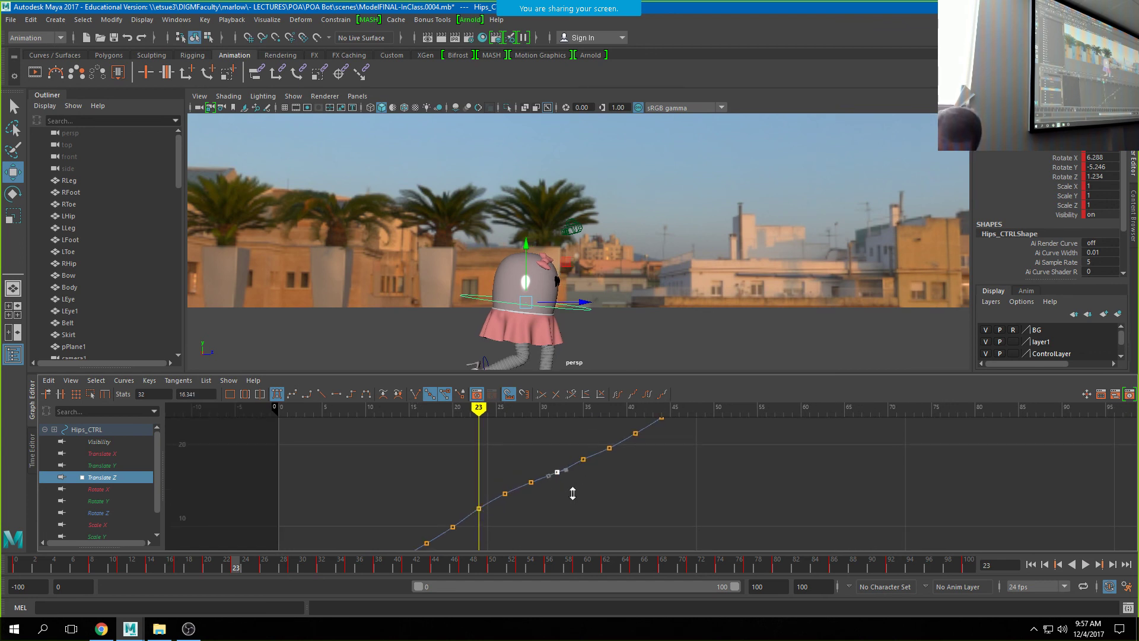
middle_click_drag(635, 466, 448, 534, "alt")
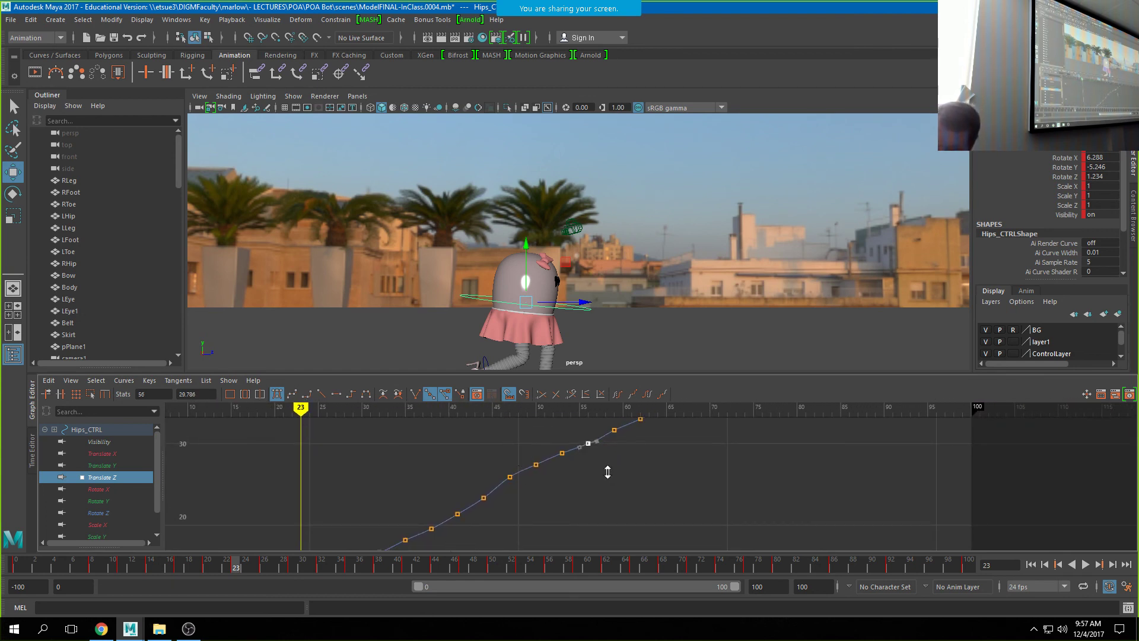
left_click_drag(501, 454, 526, 495)
middle_click_drag(638, 479, 437, 575, "alt")
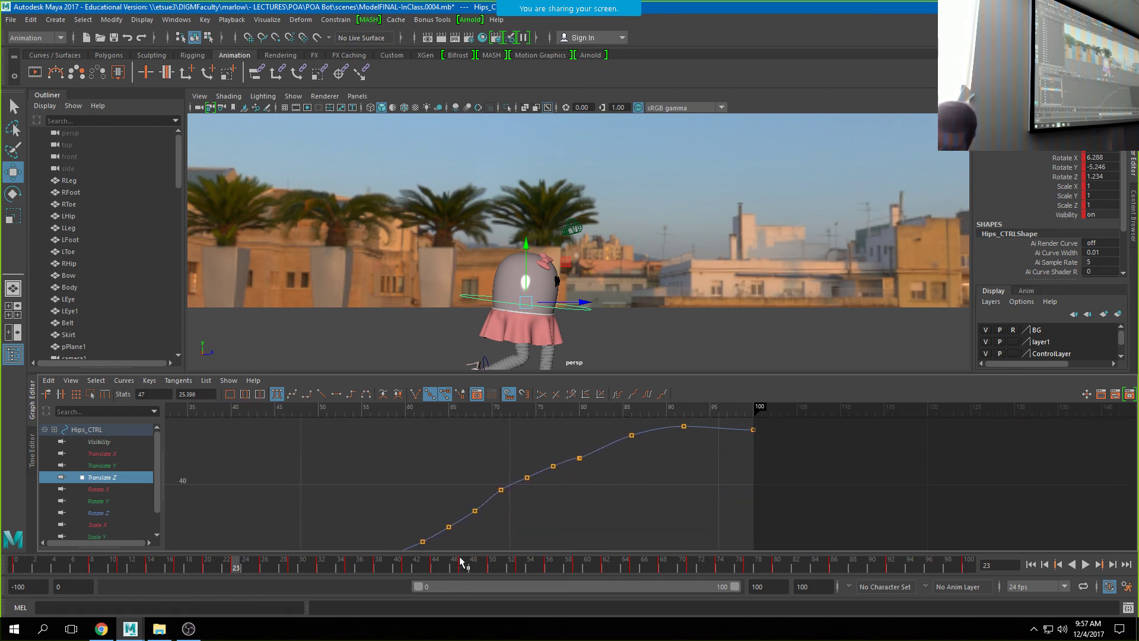
Raise the hips' Translate Z key at frame 80 to 43.813 and apply auto tangents to all keys of the curve.
left_click_drag(502, 491, 515, 506)
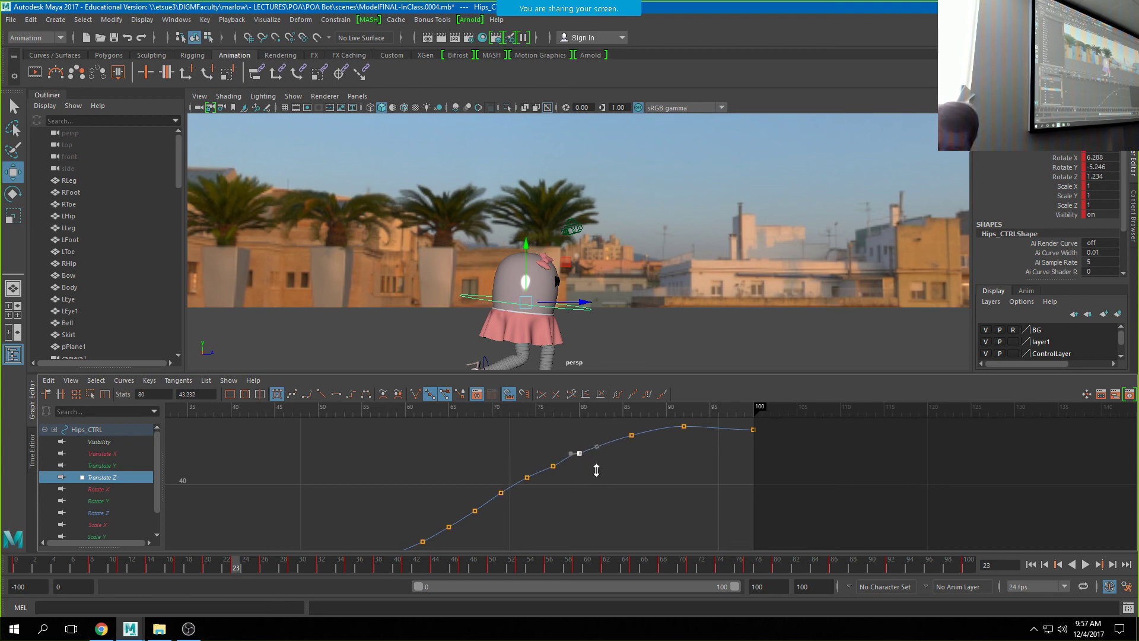
scroll(434, 431, "up", 3)
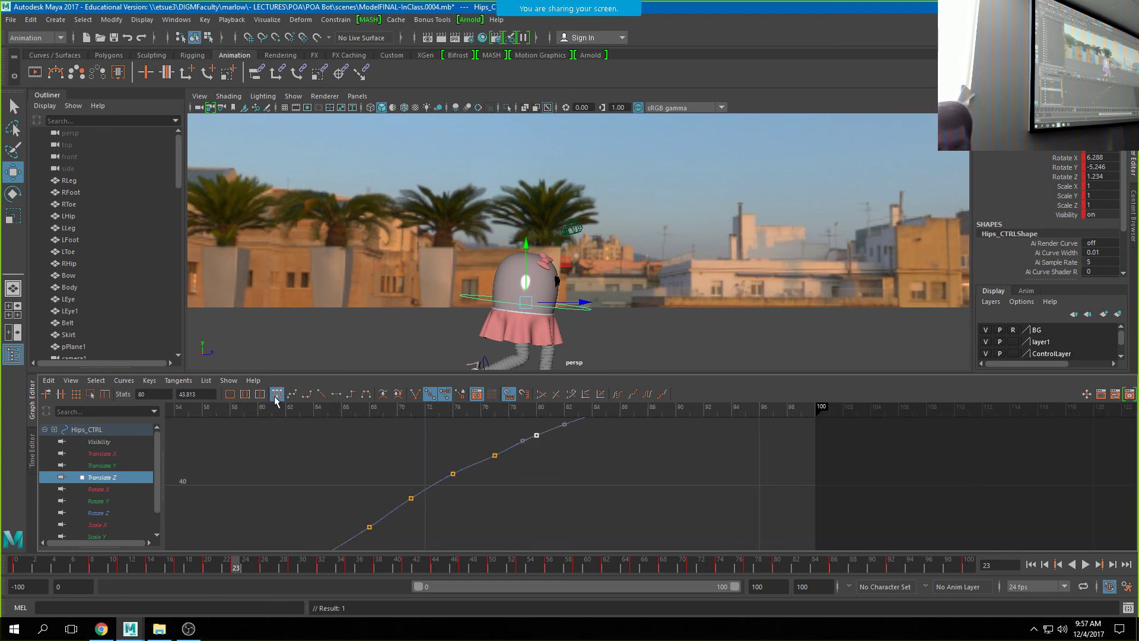
scroll(595, 467, "down", 6)
scroll(659, 474, "down", 5)
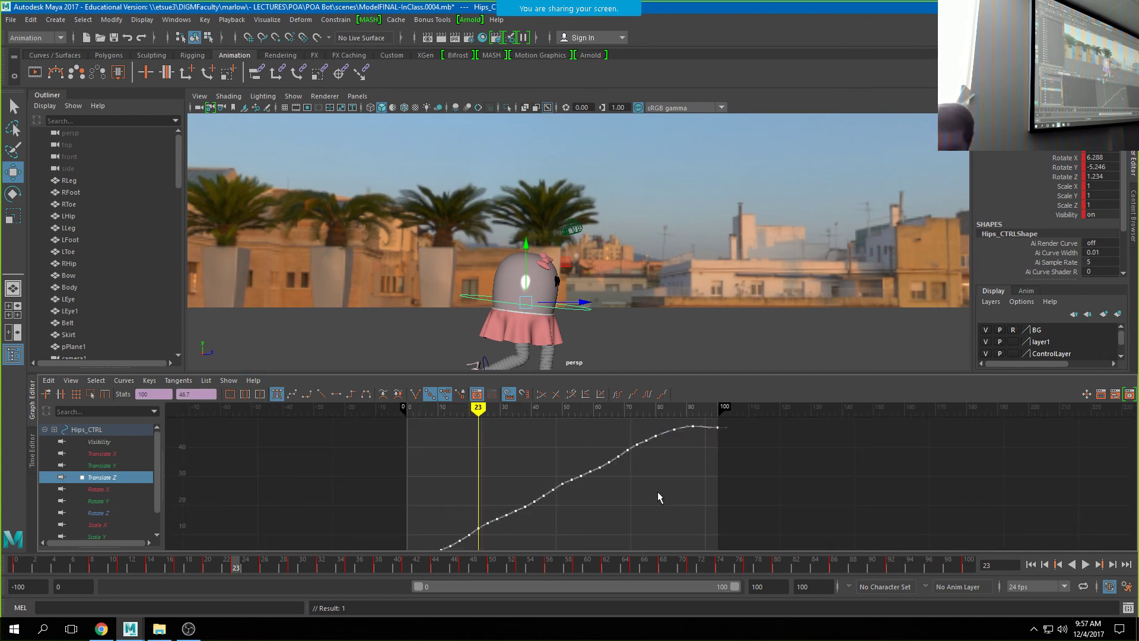
Play the walk from the start with the feet in view, stop it, and select the hips control.
left_click(642, 305)
left_click(1031, 564)
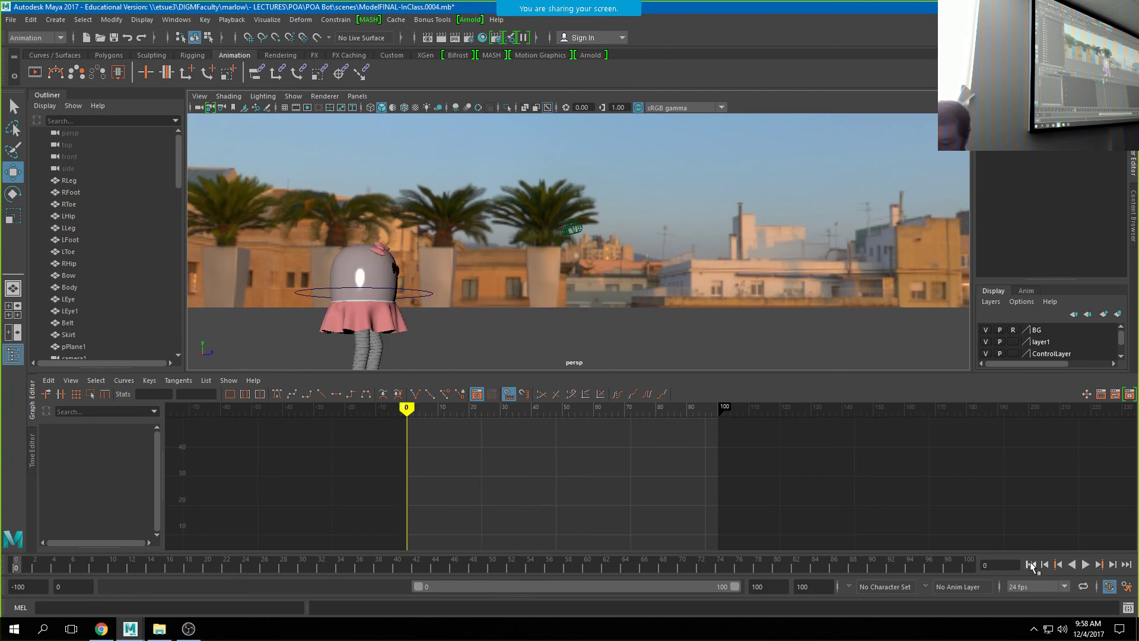
left_click(1085, 564)
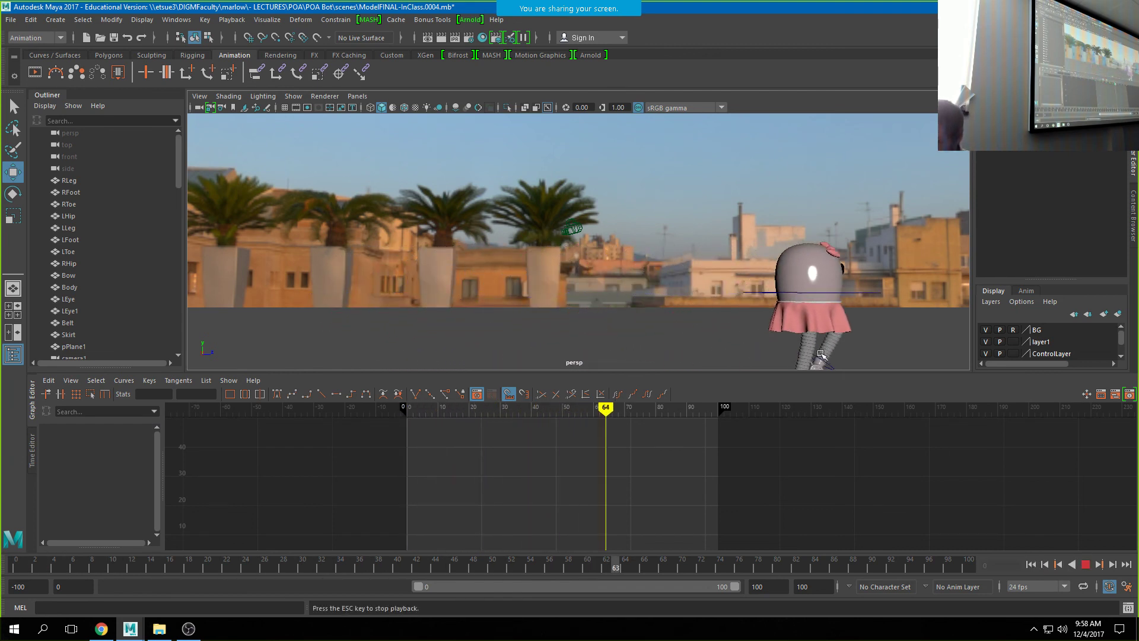
middle_click_drag(761, 336, 804, 218, "alt")
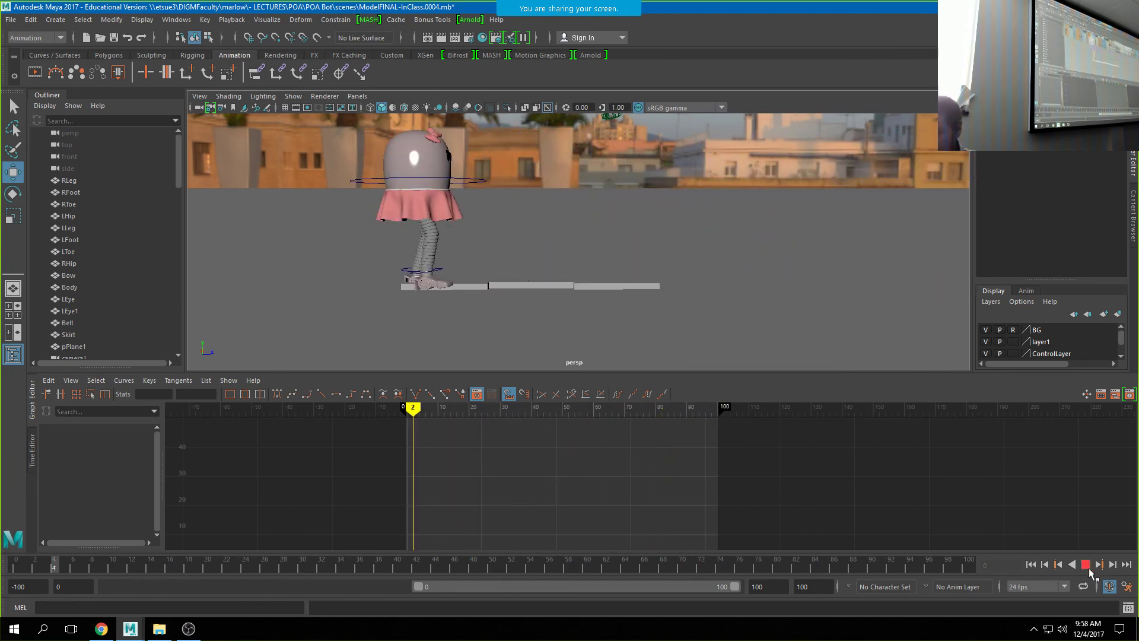
left_click(1086, 565)
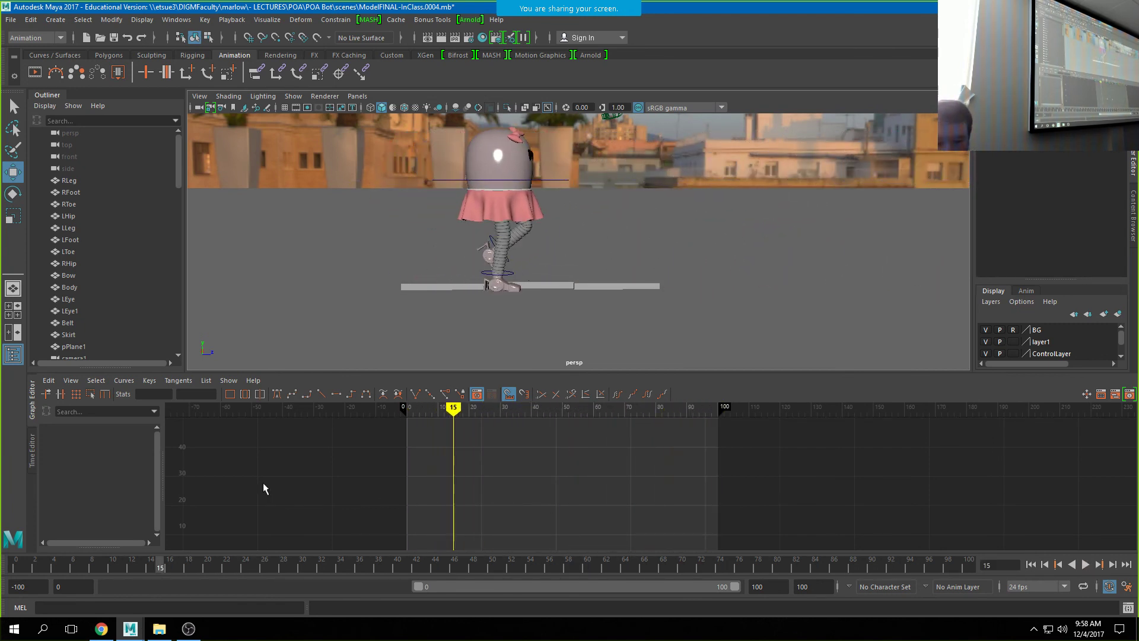
left_click(542, 181)
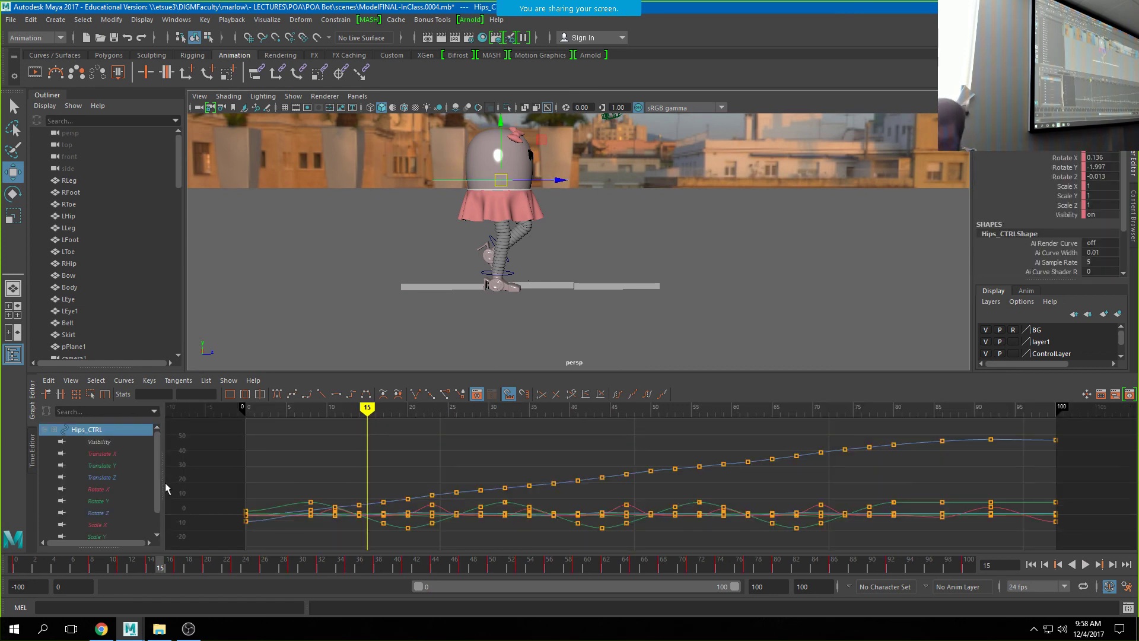
Try tilting the hips backward about the X axis at frame 15 and undo the rotation.
key("e")
left_click_drag(547, 176, 535, 144)
key("ctrl+z")
key("ctrl+z")
key("ctrl+z")
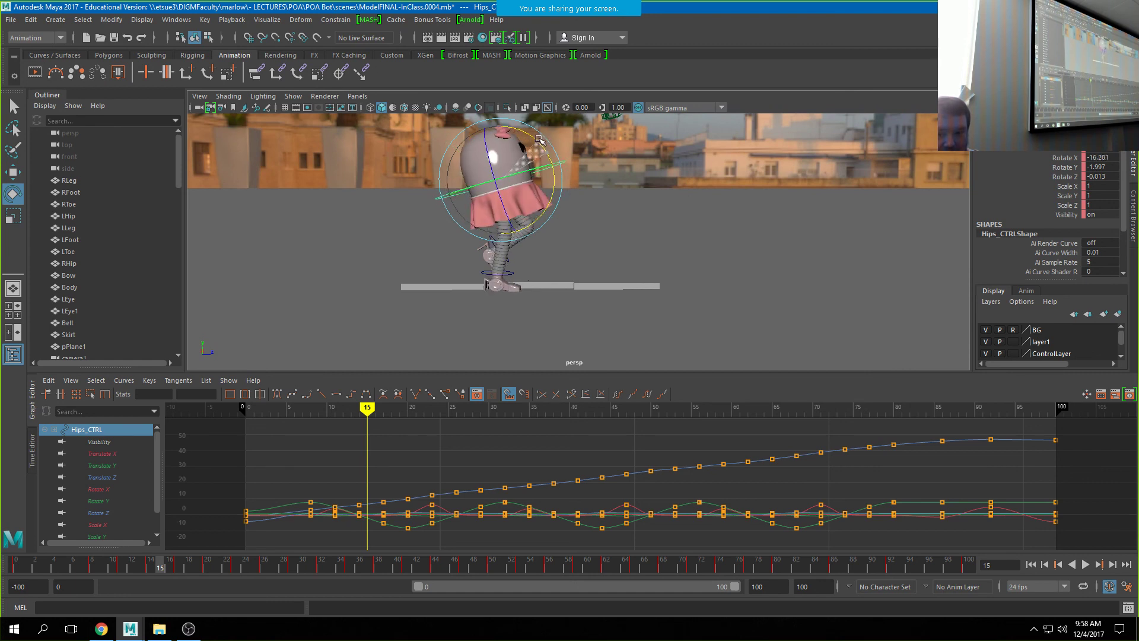
Isolate the hips' Rotate X curve, smooth its keys with the frame 80 key at -0.935, and play back the walk.
left_click(96, 490)
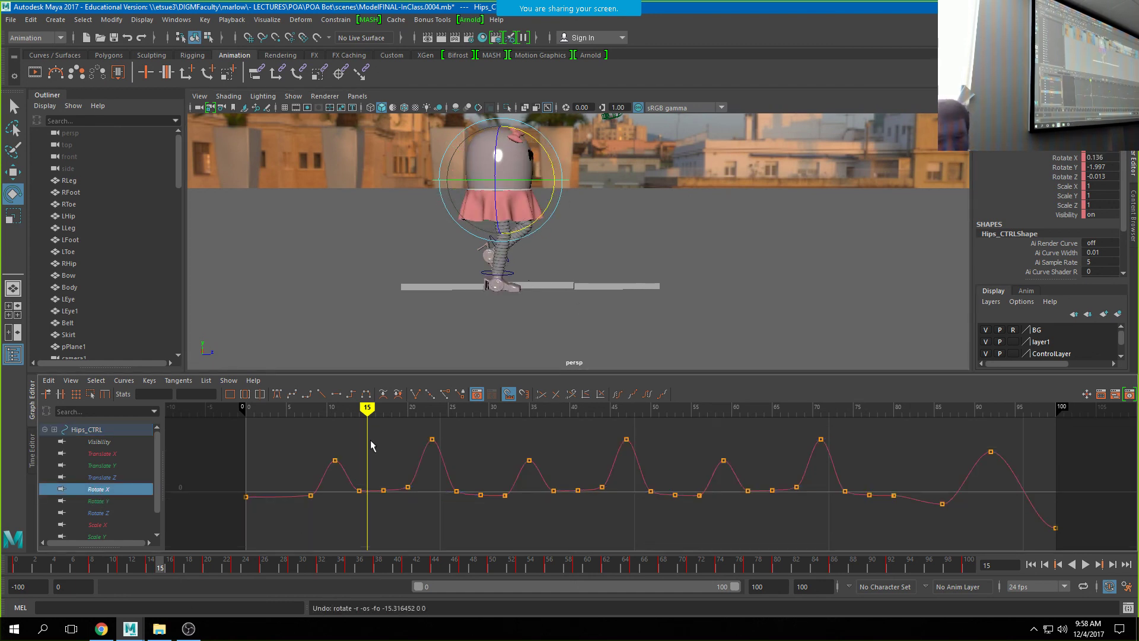
mouse_move(367, 409)
left_mouse_down()
mouse_move(295, 415)
mouse_move(390, 429)
mouse_move(380, 432)
left_mouse_up()
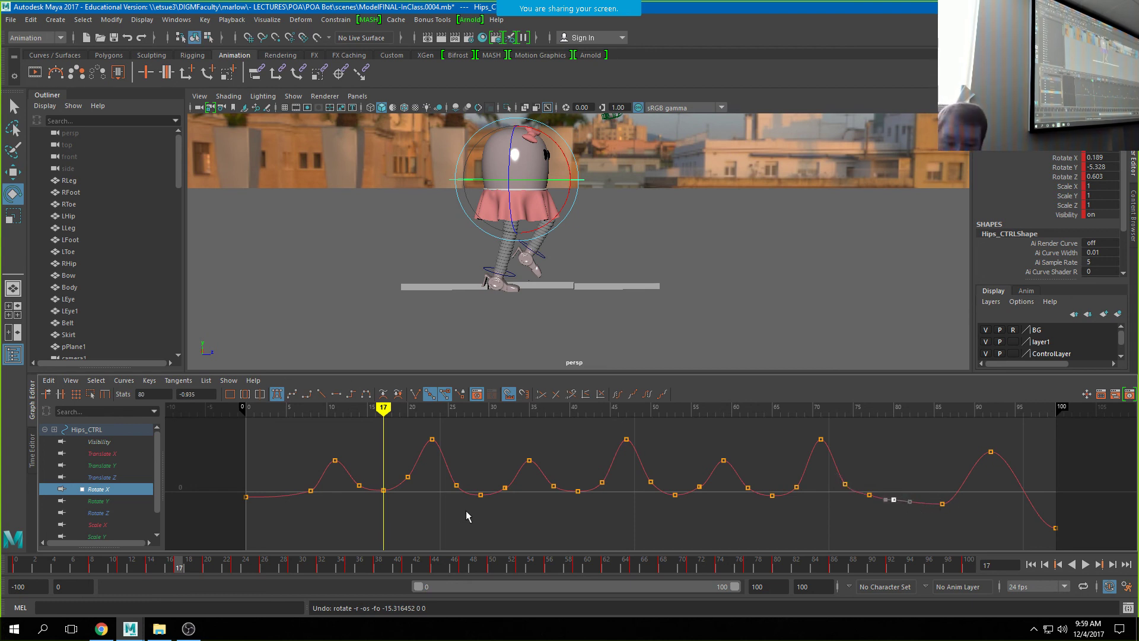
left_click_drag(384, 408, 158, 408)
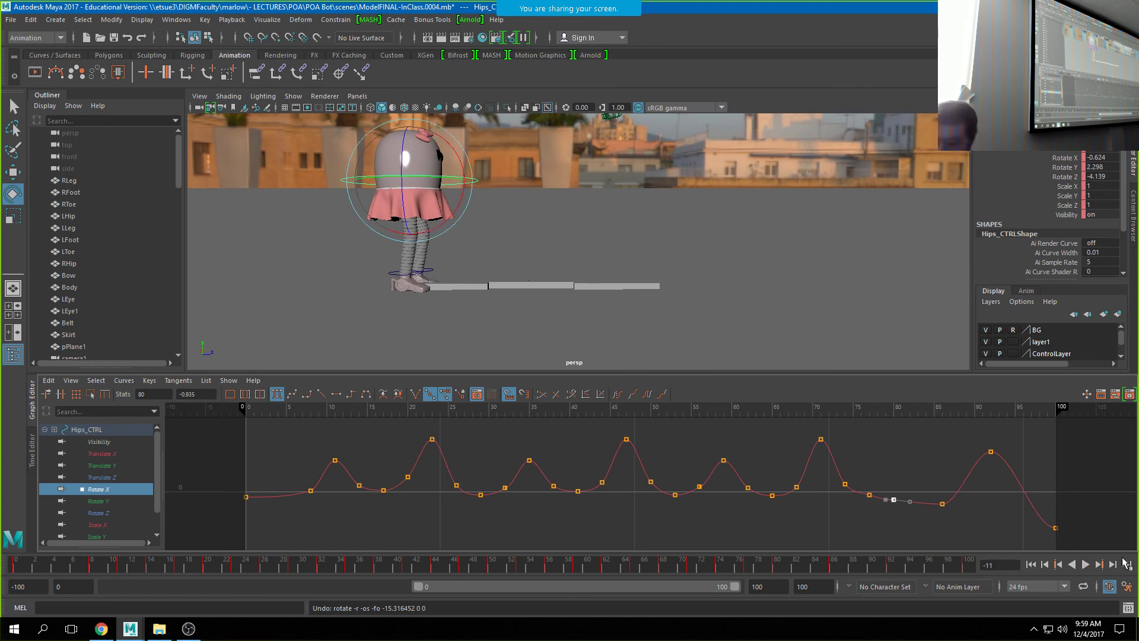
left_click(1084, 566)
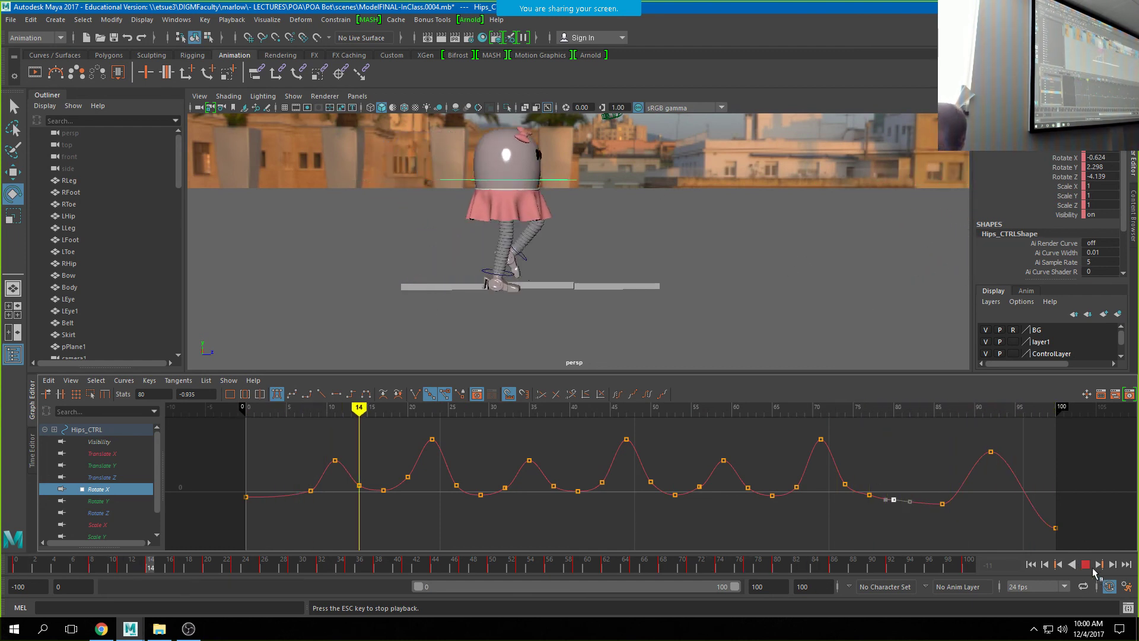
left_click(1086, 565)
Delete the three thin step-length guide blocks under the character's feet.
left_click(446, 286)
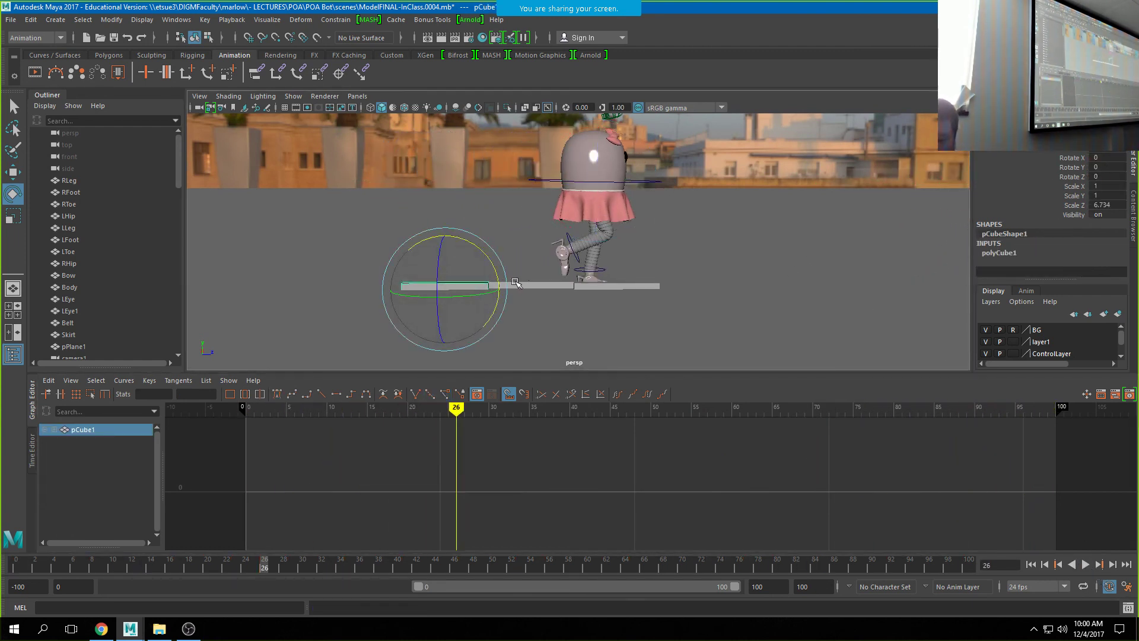
left_click(522, 282, "shift")
left_click(646, 285, "shift")
key("Delete")
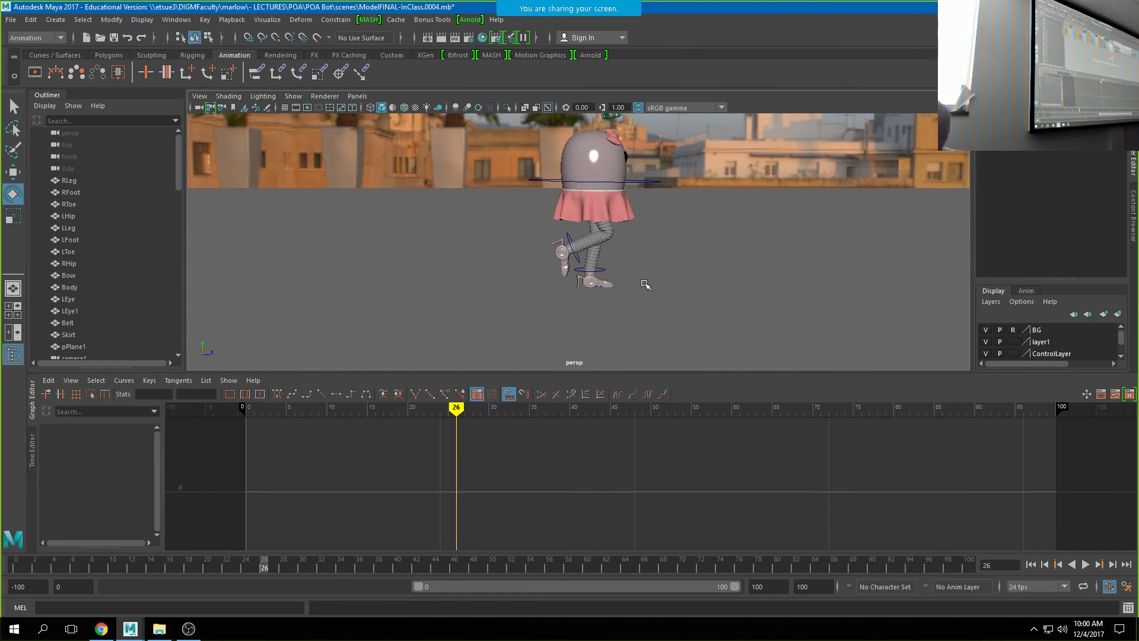
Check the walk from a front three-quarter angle by playing it from the start, then stop the playback.
left_click_drag(677, 250, 580, 254, "alt")
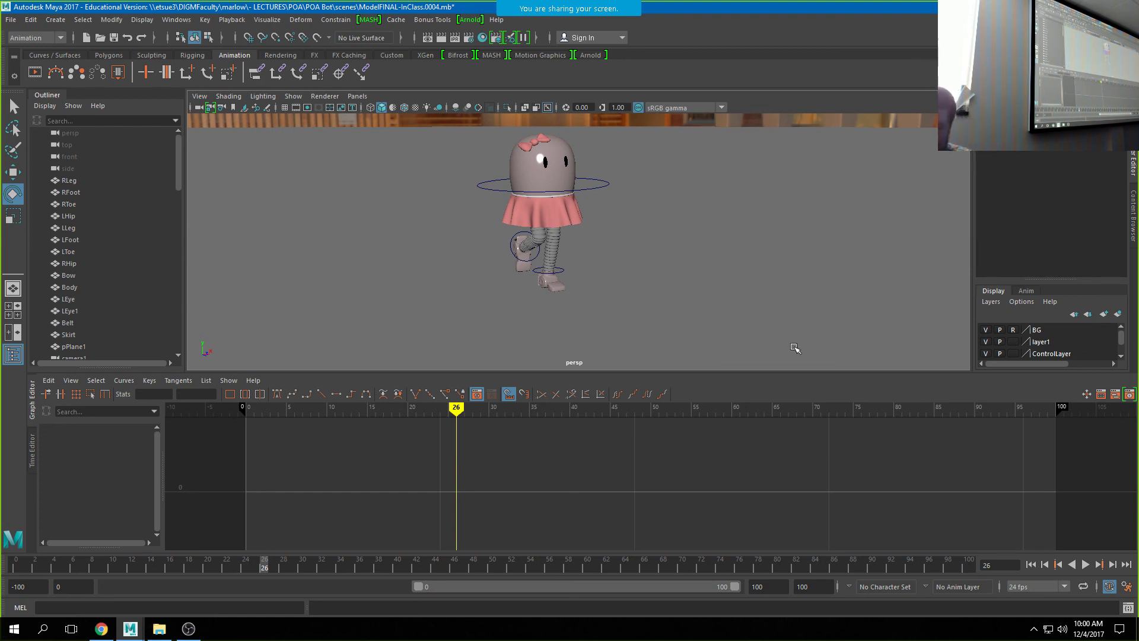
left_click(1032, 565)
left_click(1085, 565)
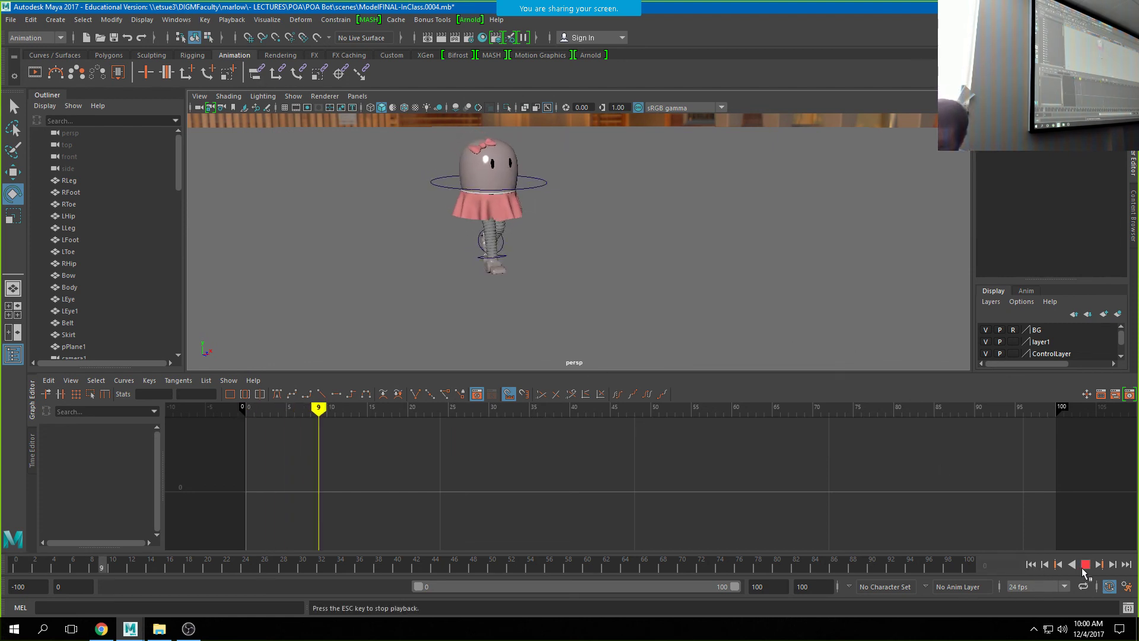
left_click(1086, 565)
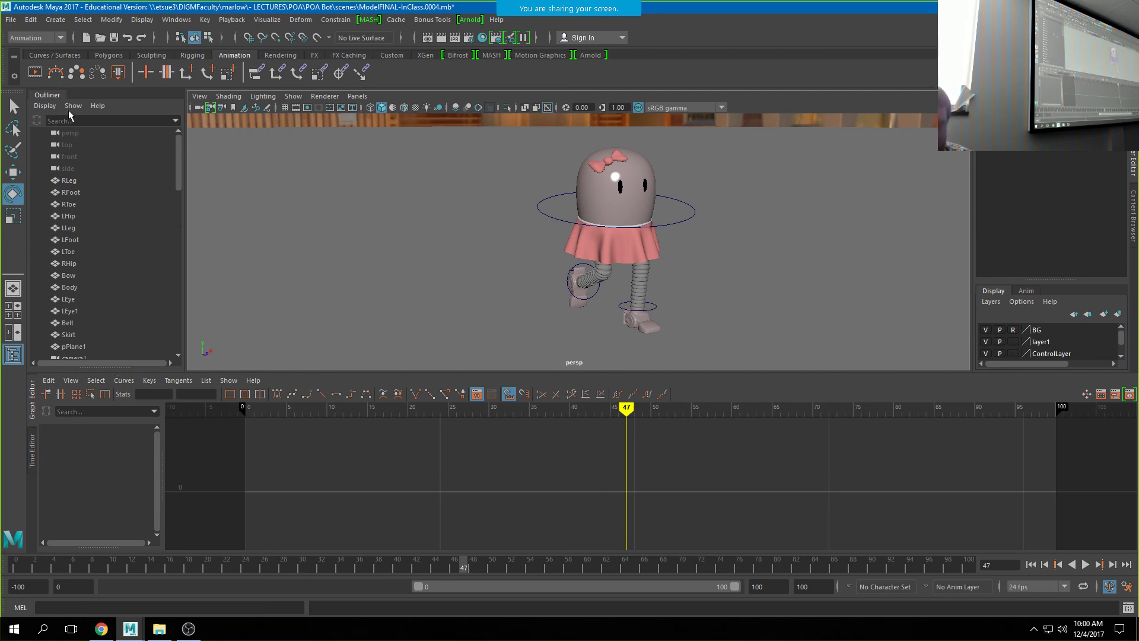
Save the scene as the next incremental version, ModelFINAL-InClass.0005.mb.
left_click(11, 20)
left_click(59, 79)
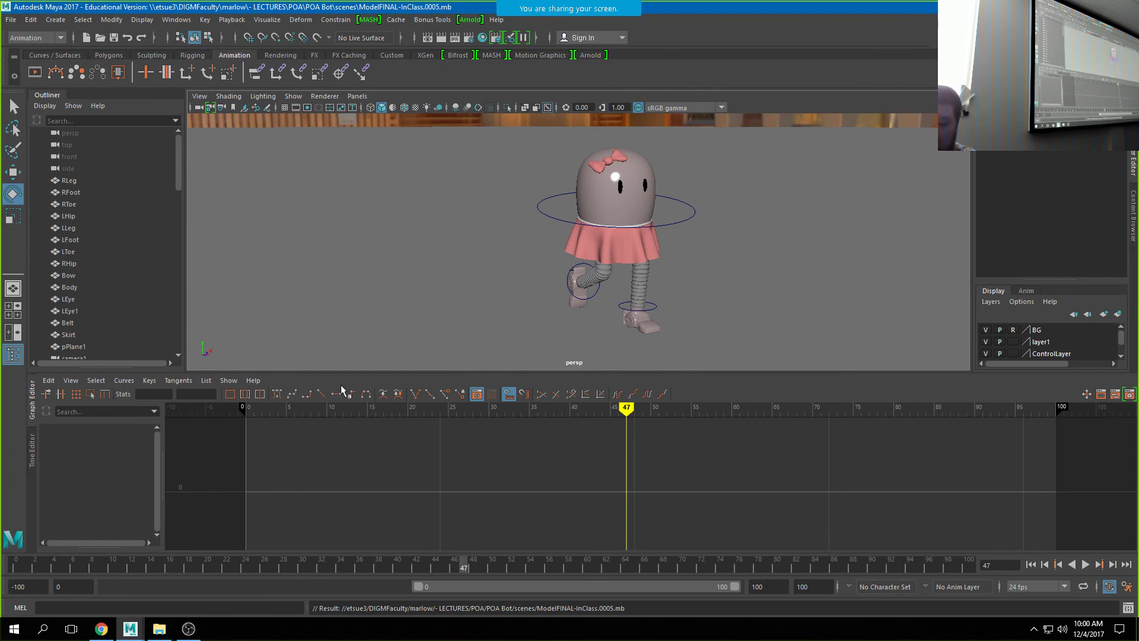
left_click(188, 629)
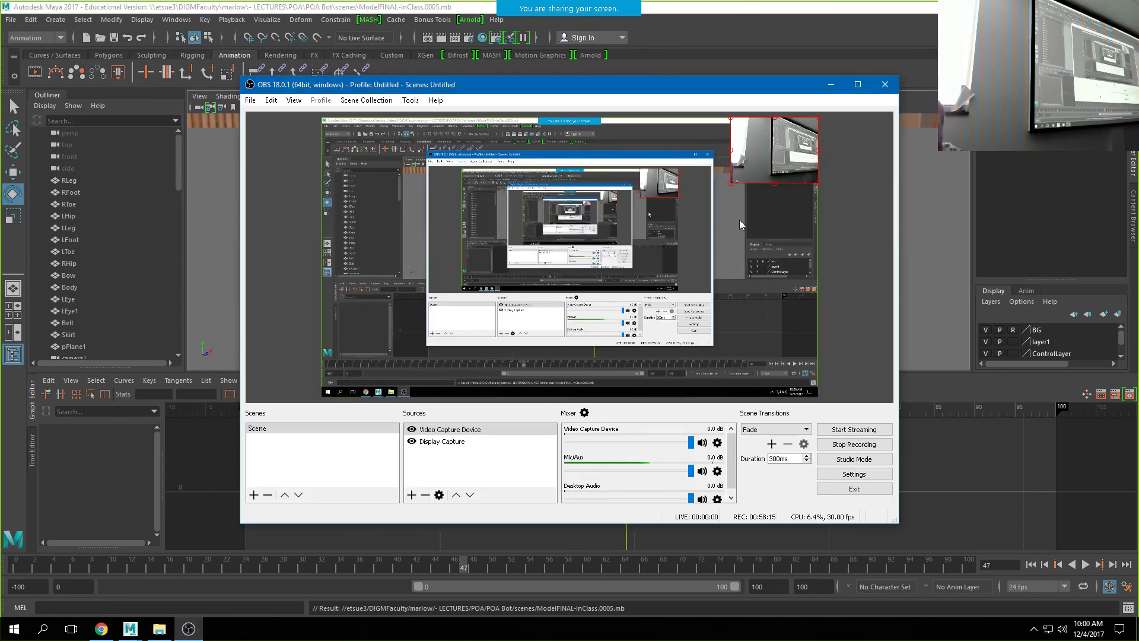